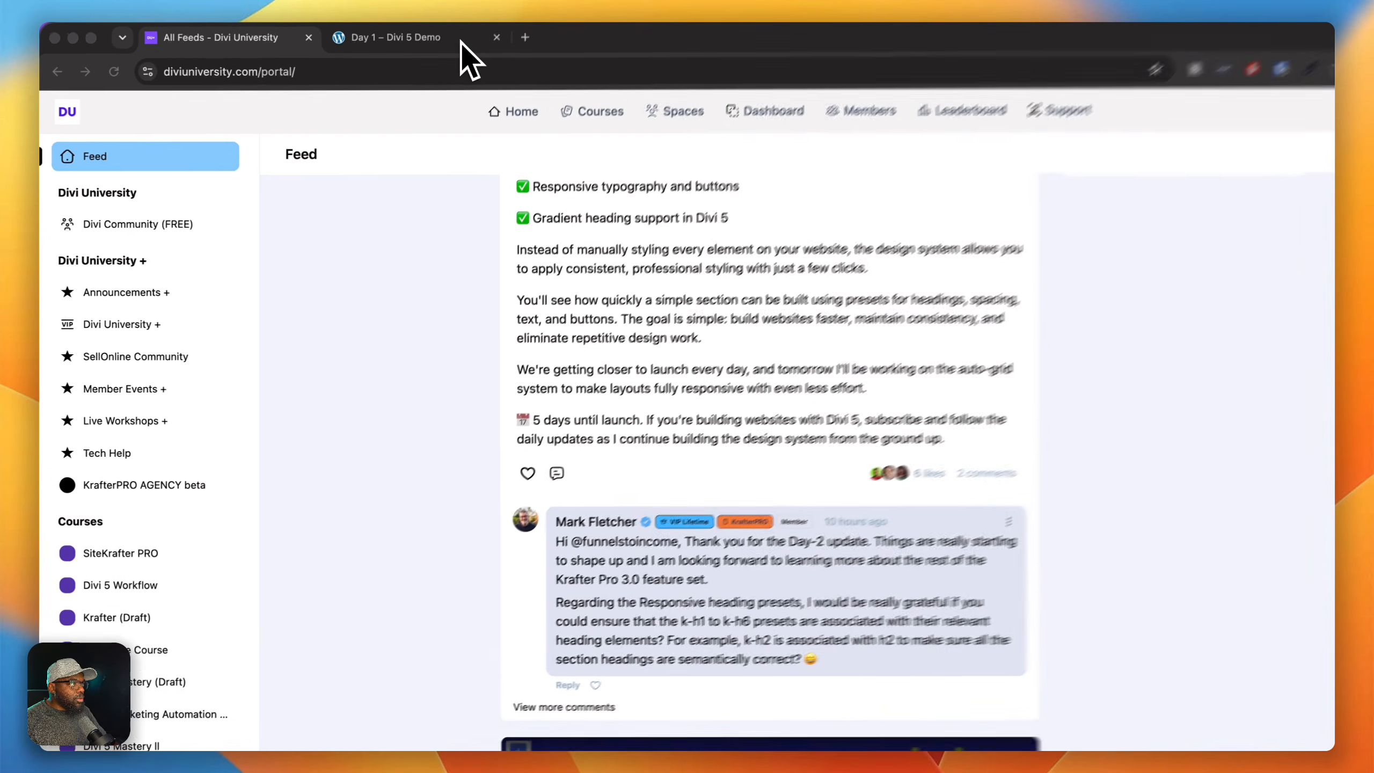
Switch to the Day 1 – Divi 5 Demo page and assign the k-text-xs text preset to the first text module.
click(422, 36)
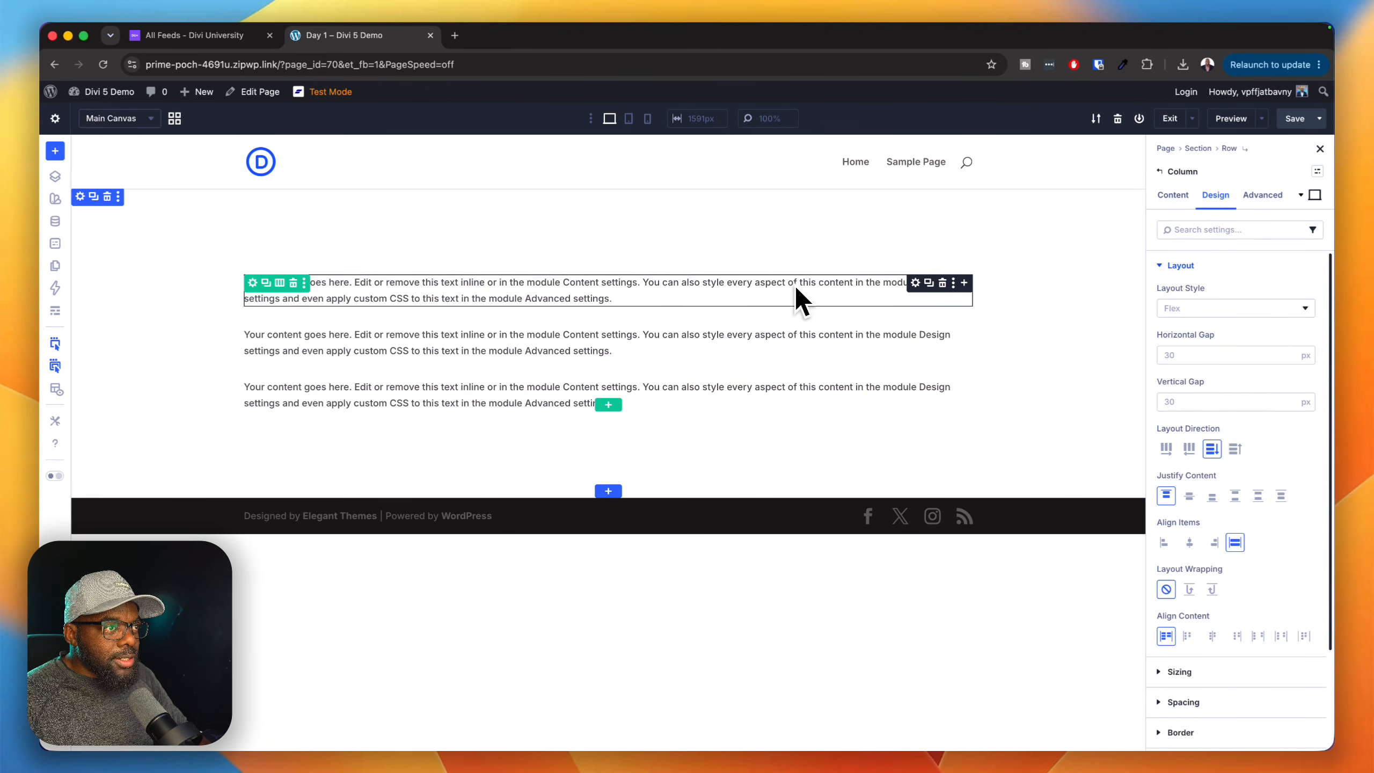
click(916, 284)
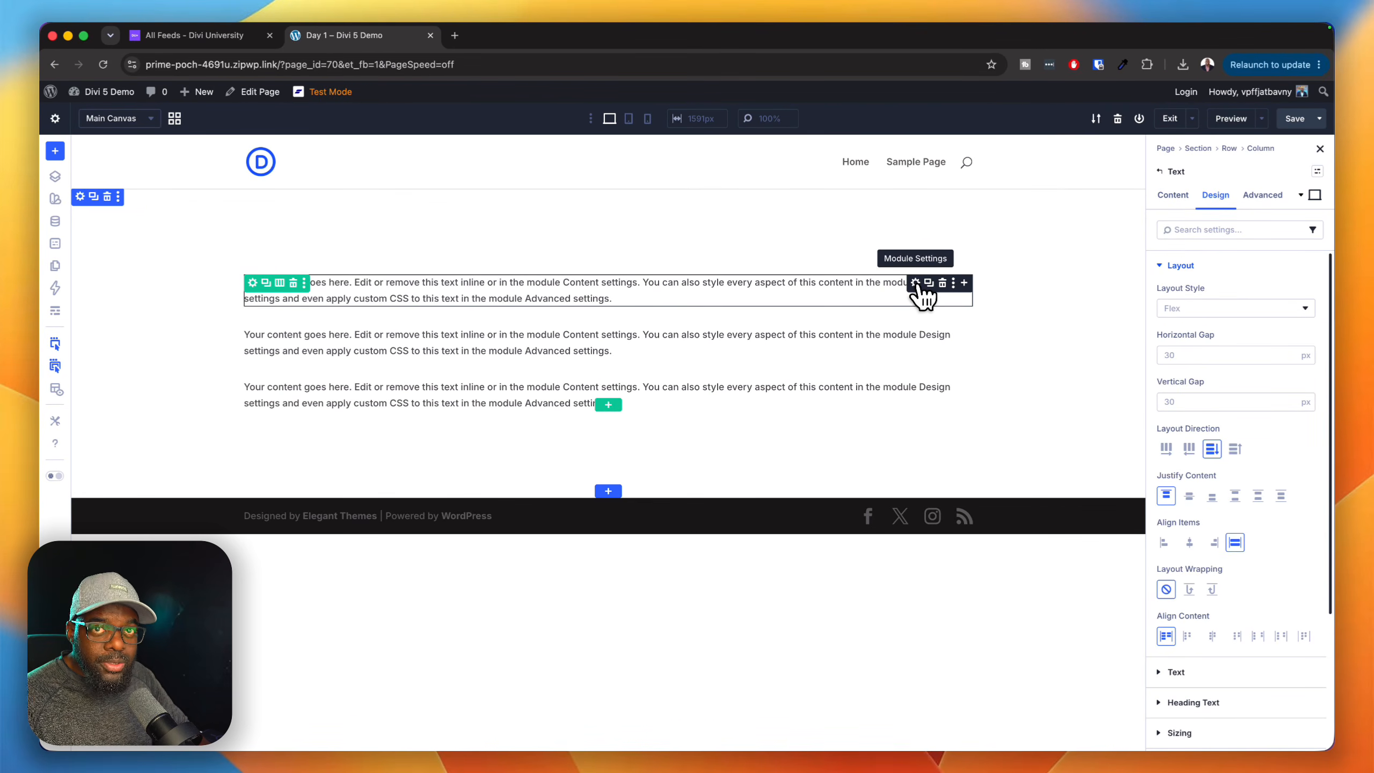
click(1165, 265)
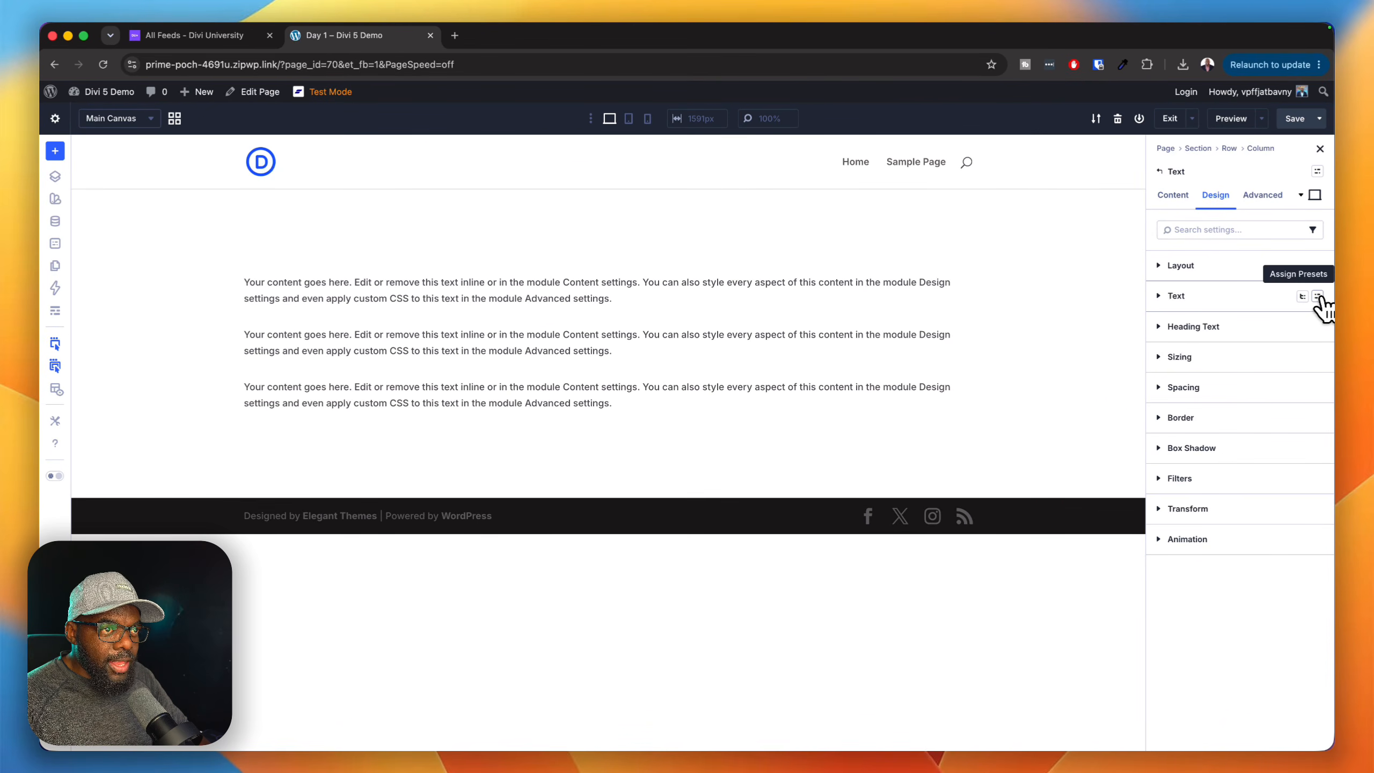
click(1317, 297)
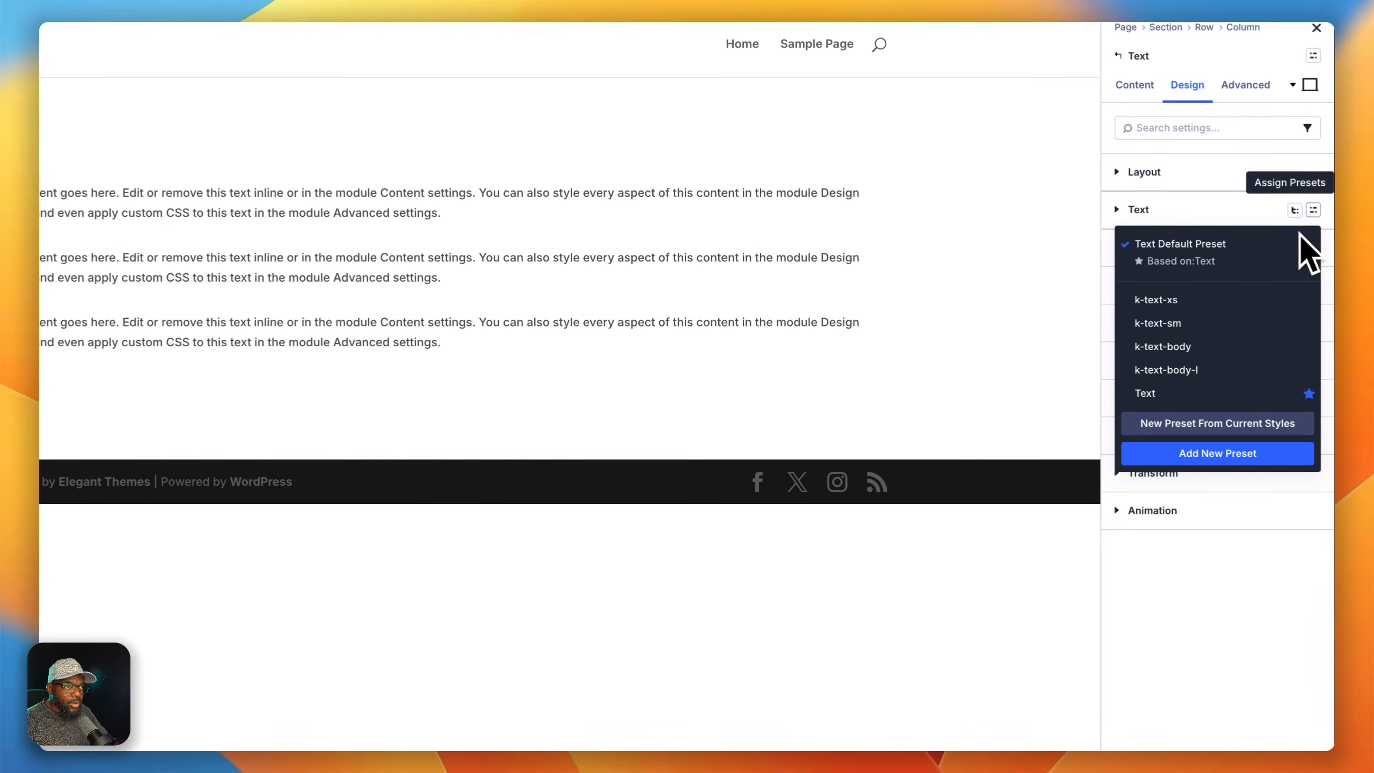
click(1169, 299)
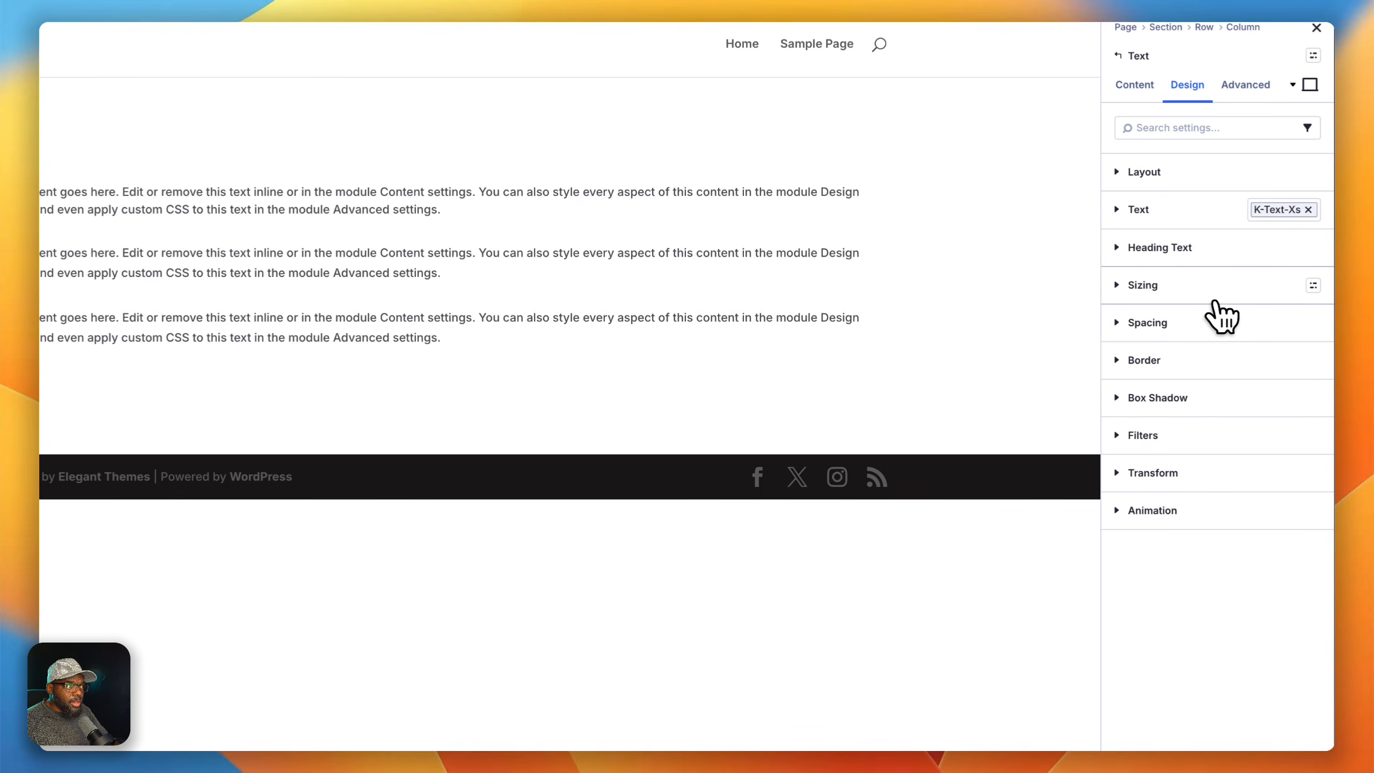
Assign the k-text-sm text preset to the second text module.
click(817, 255)
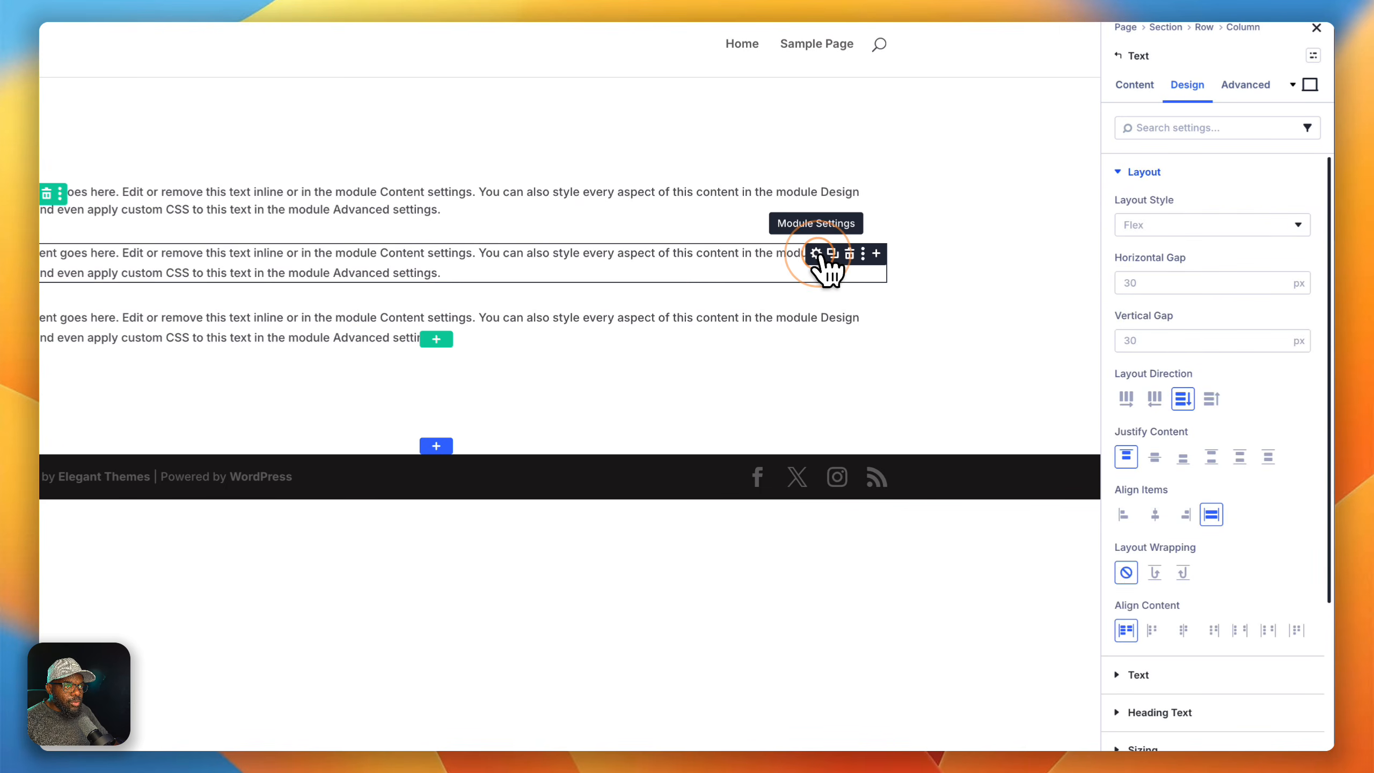
scroll(1230, 487, down, 4)
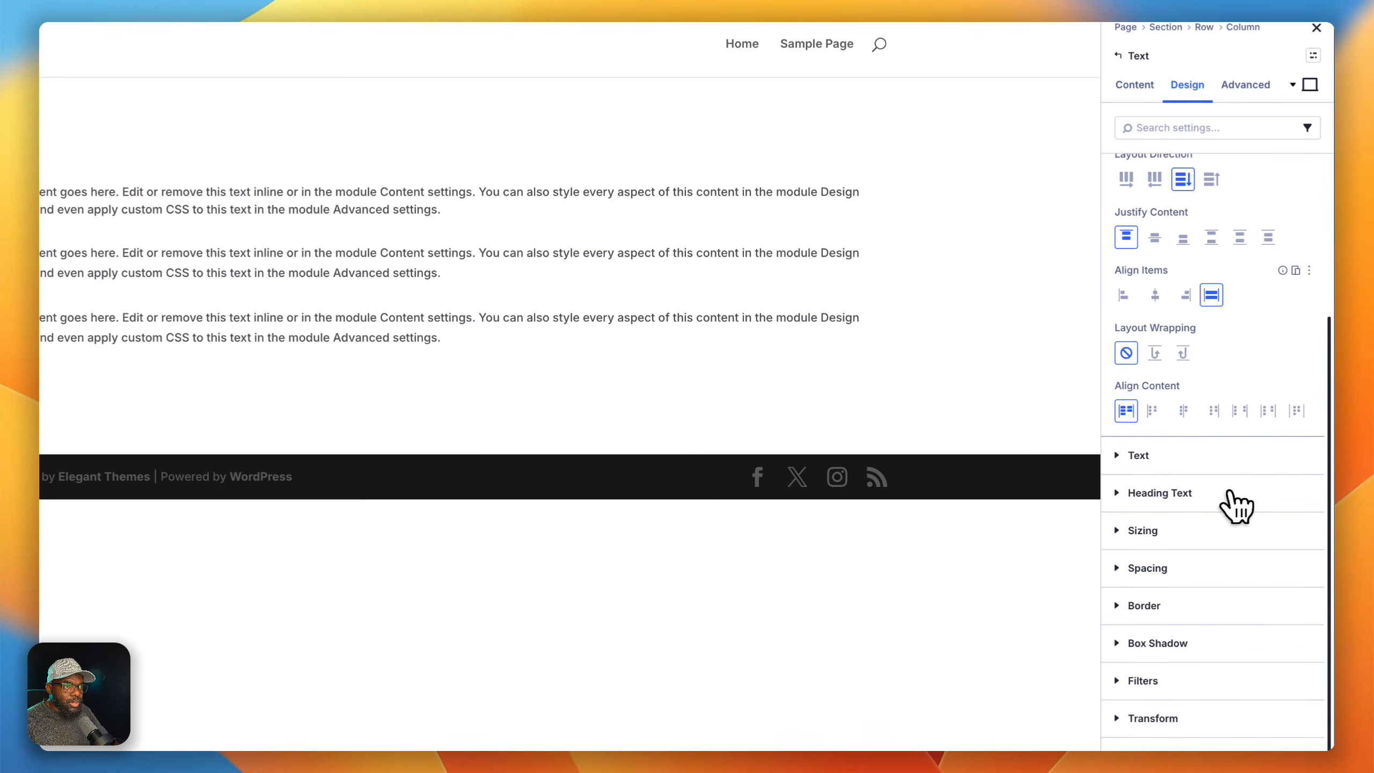
click(1300, 453)
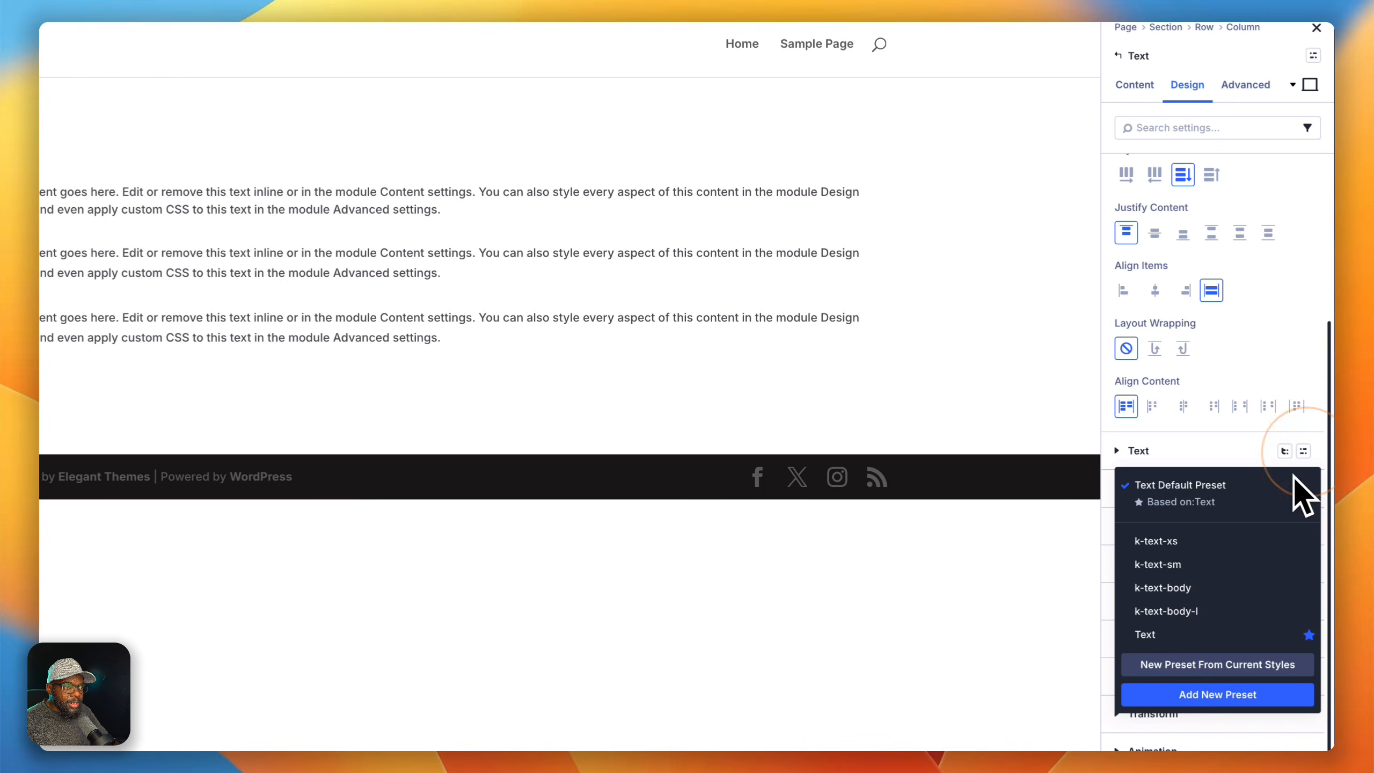
click(1223, 565)
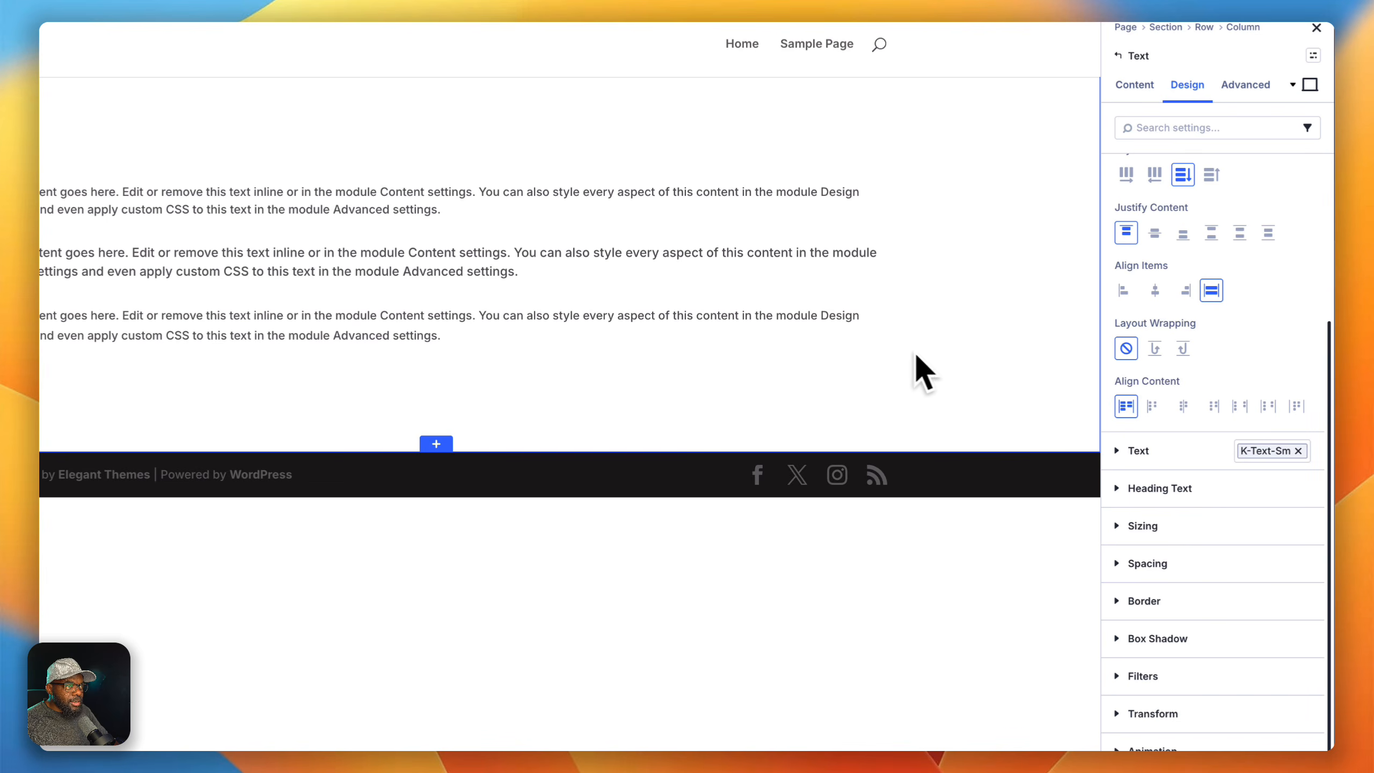
Assign the k-text-body text preset to the third text module.
click(817, 318)
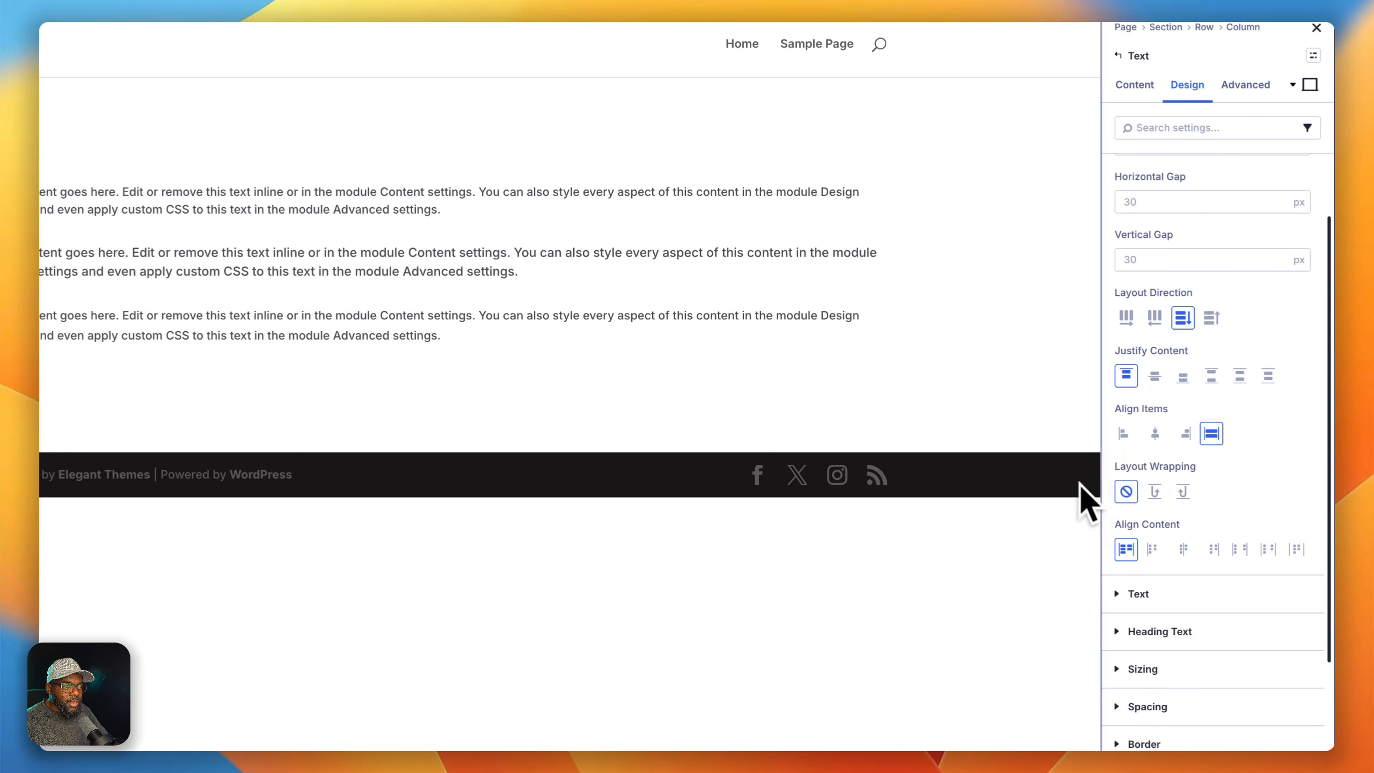
scroll(1179, 536, down, 2)
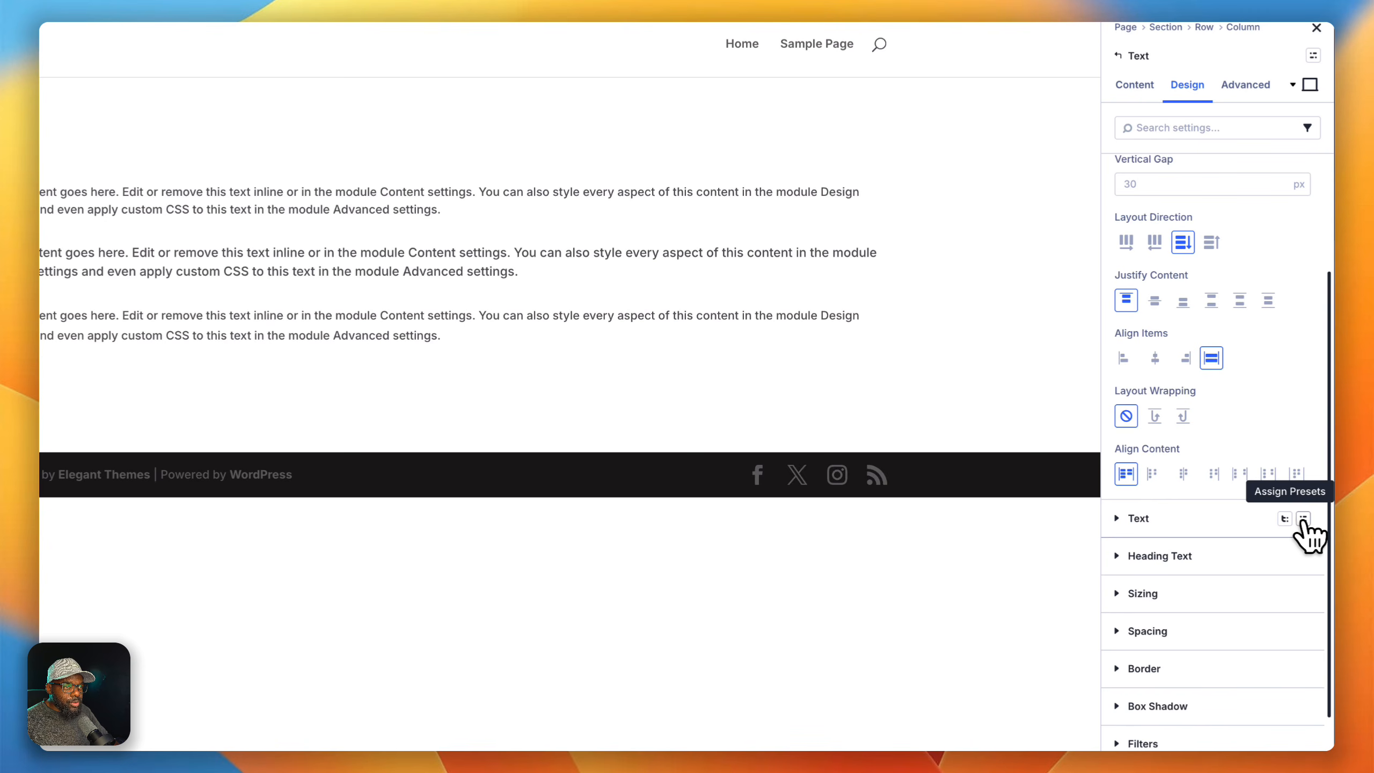
click(1284, 518)
click(1221, 378)
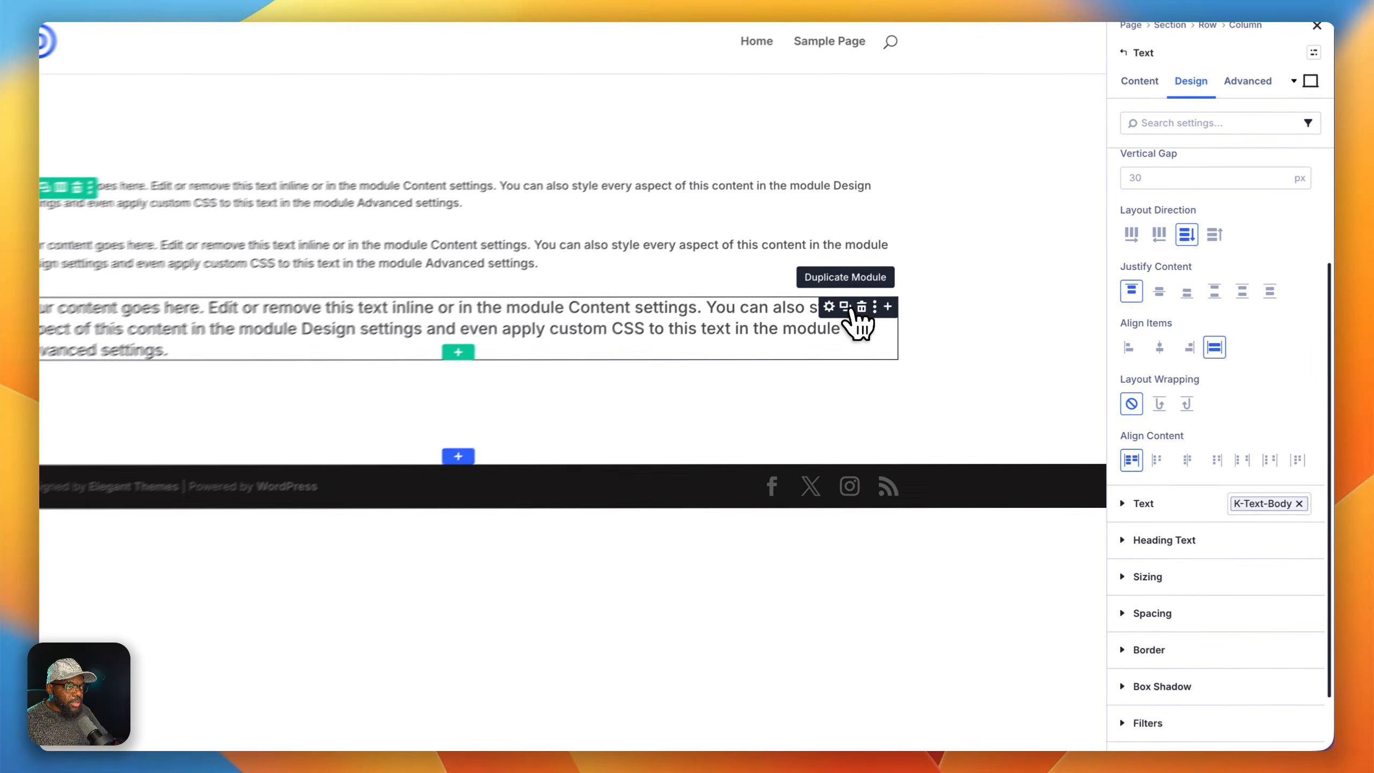
Duplicate the third text module and replace the copy's text preset with k-text-body-l.
click(929, 382)
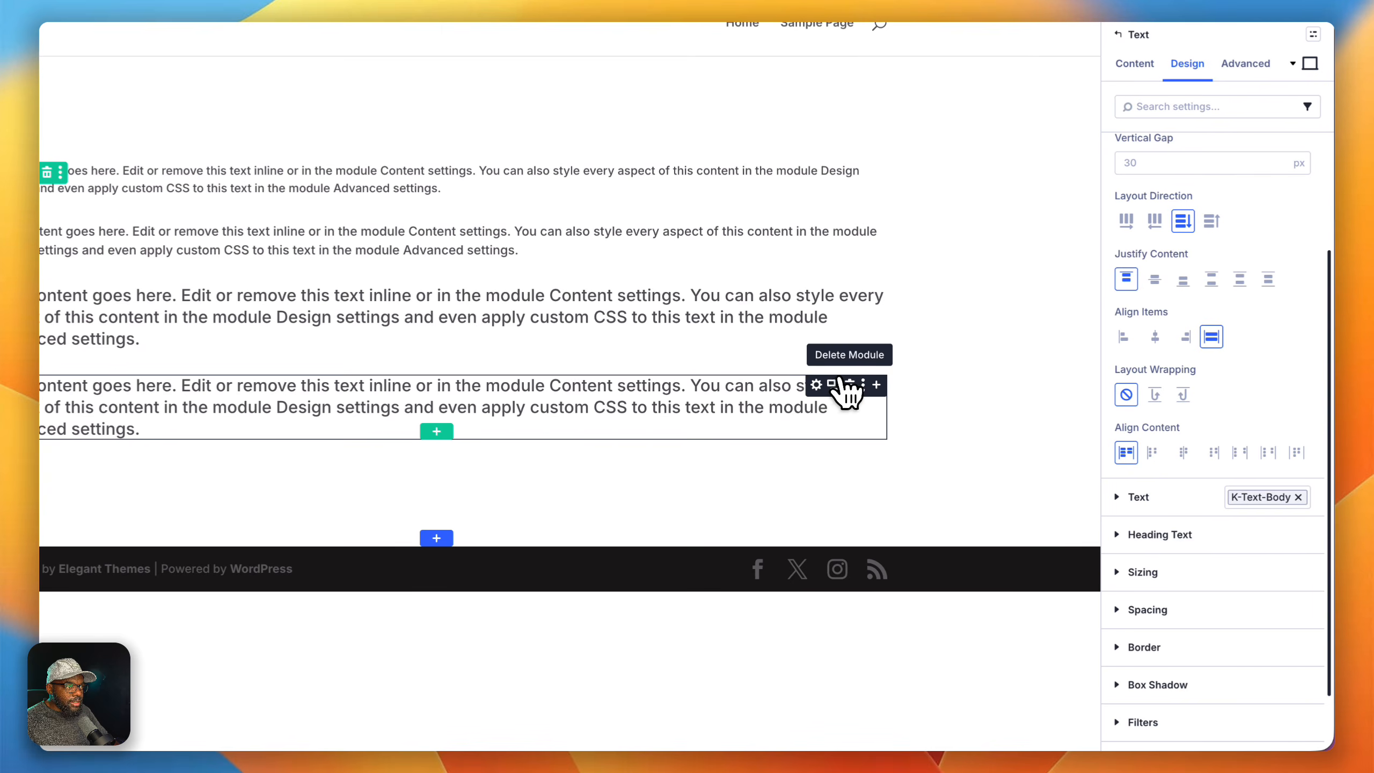
click(815, 385)
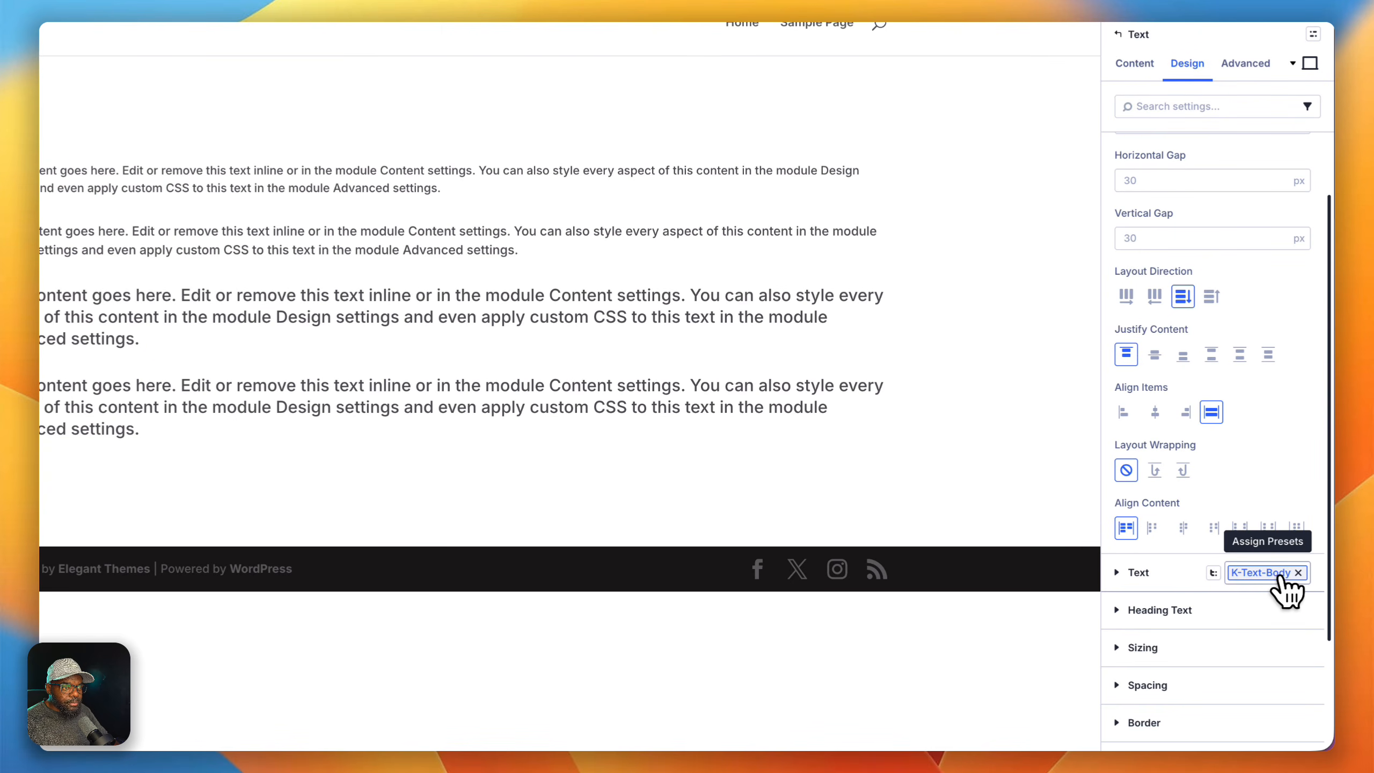
click(1298, 573)
click(1304, 573)
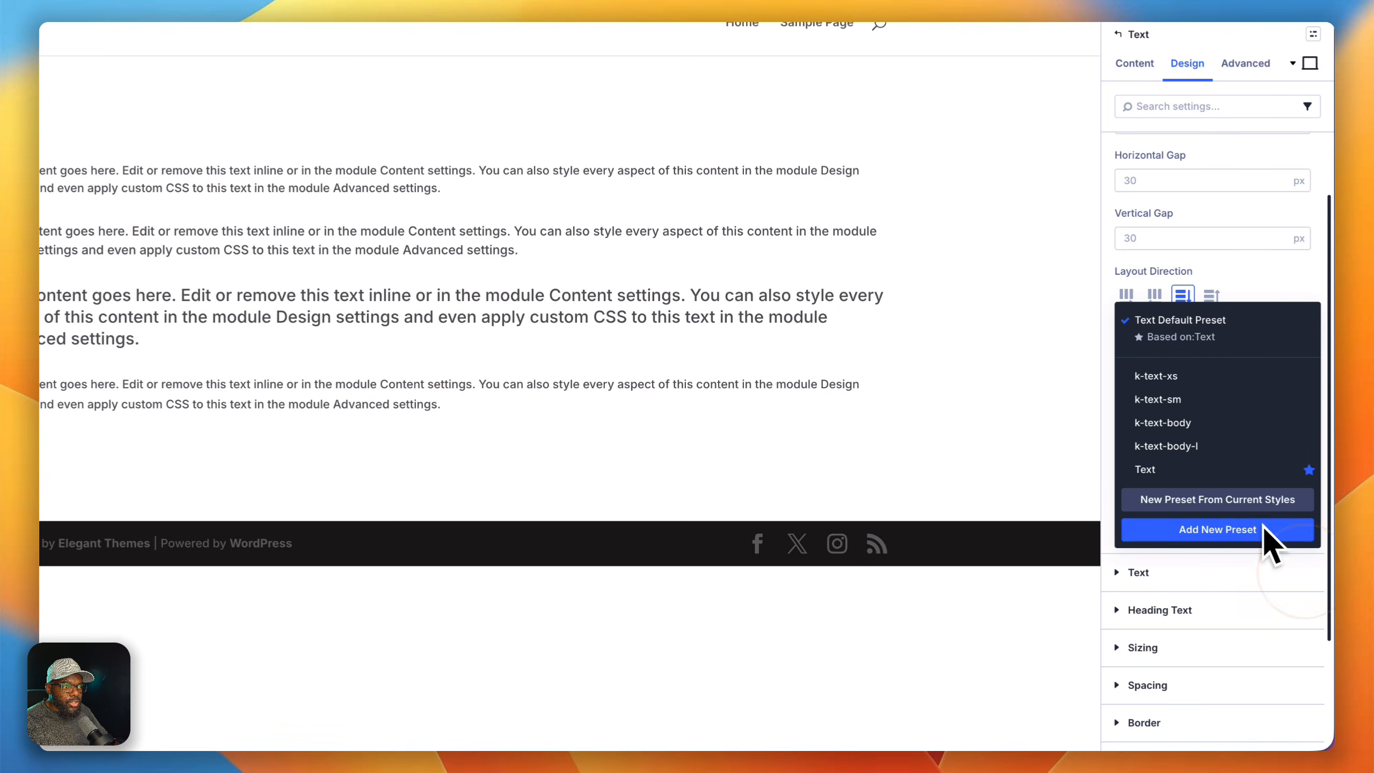
click(1196, 453)
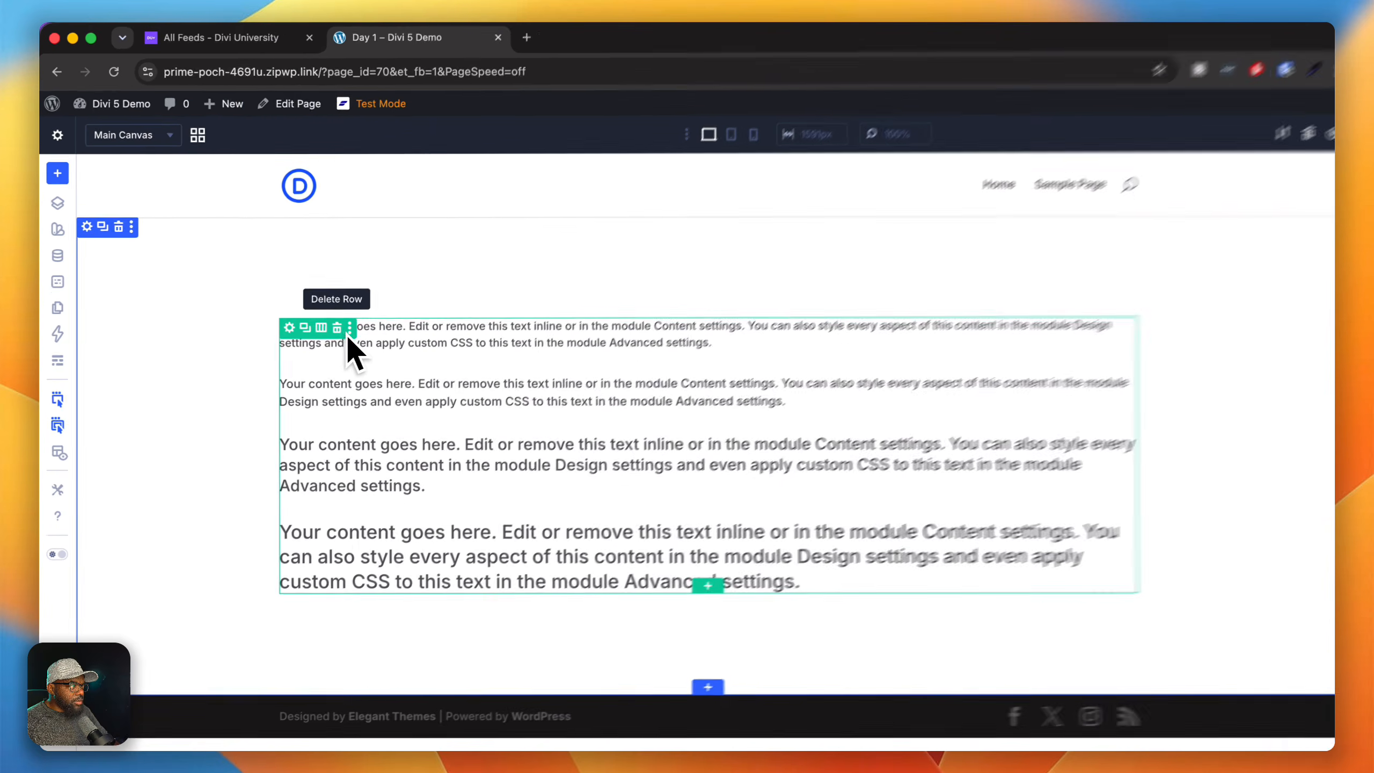
Delete the row of text modules and insert a row with two equal columns.
click(293, 281)
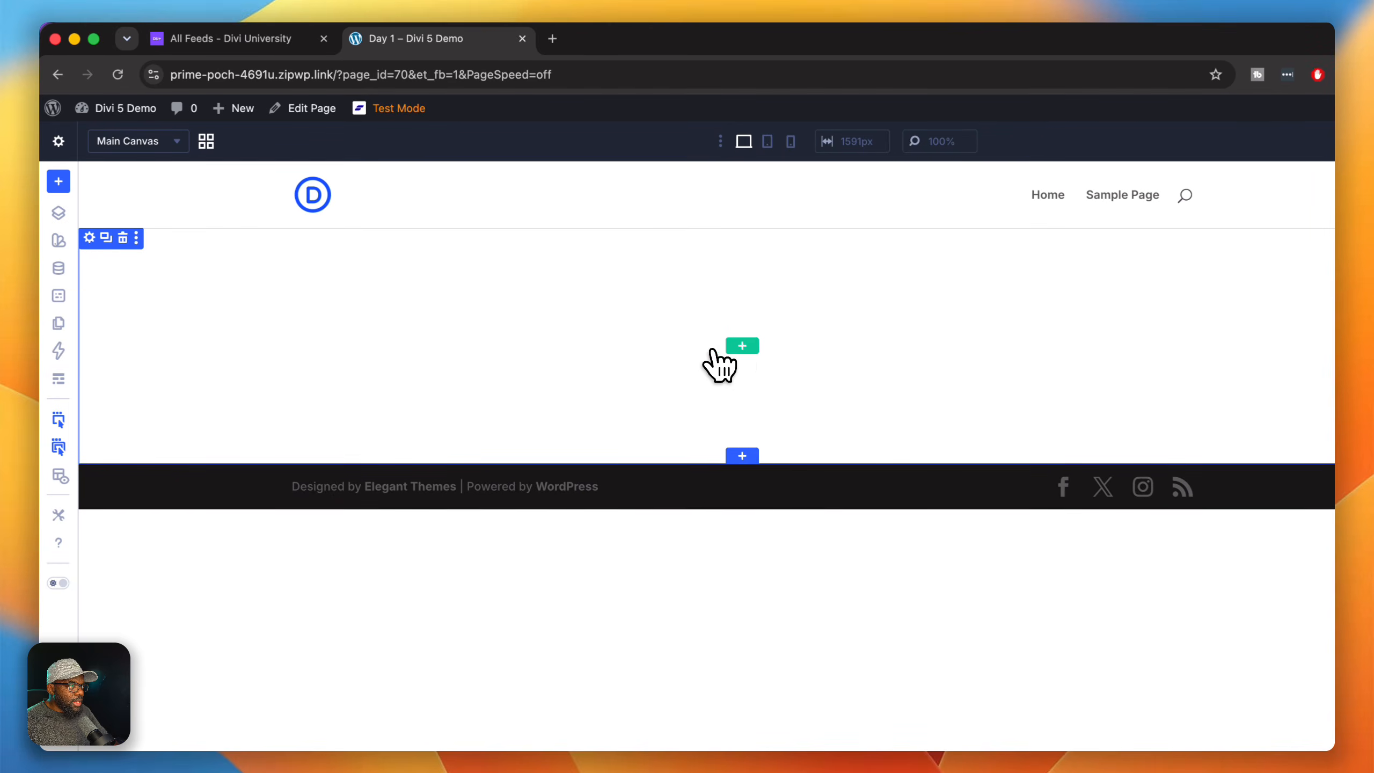
click(739, 344)
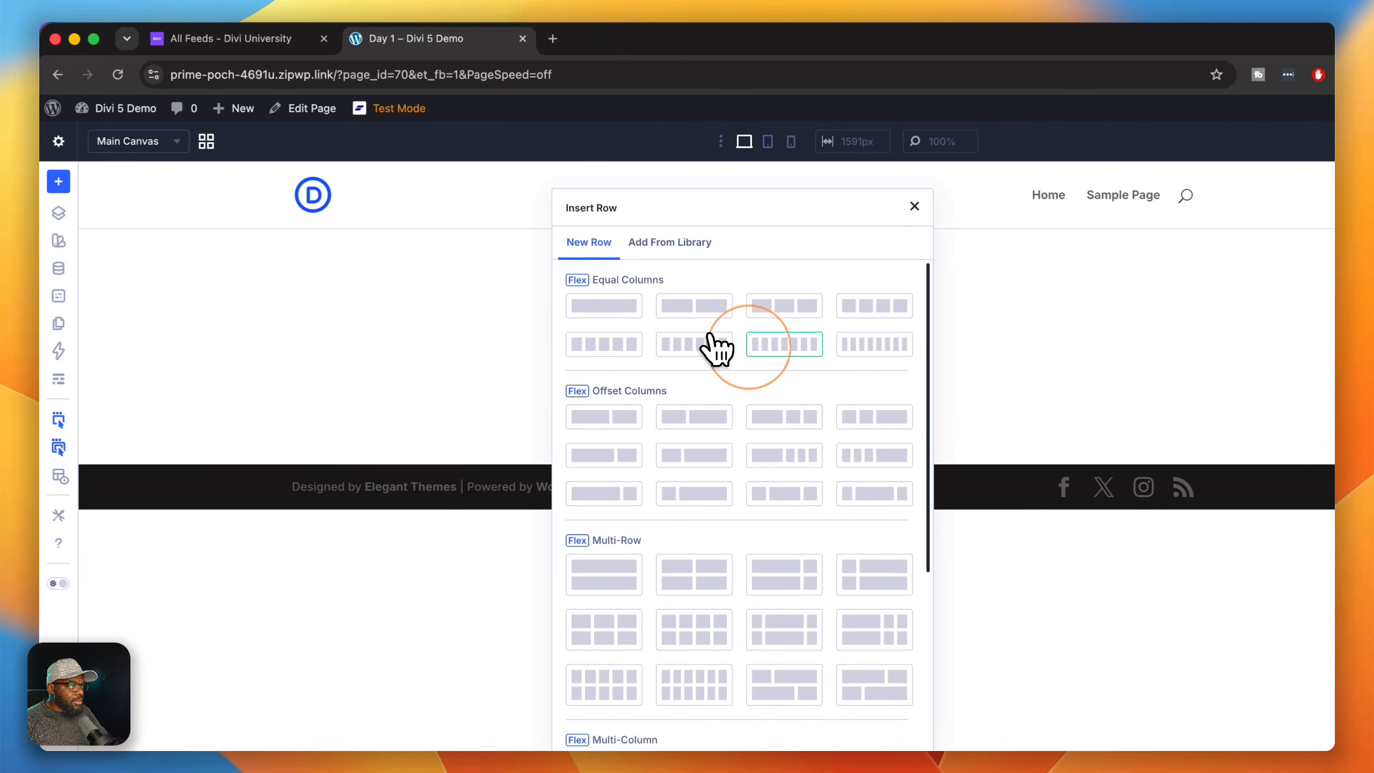
click(688, 313)
Add a Text module to the first column and shorten its text to "Your content goes here.".
text(text)
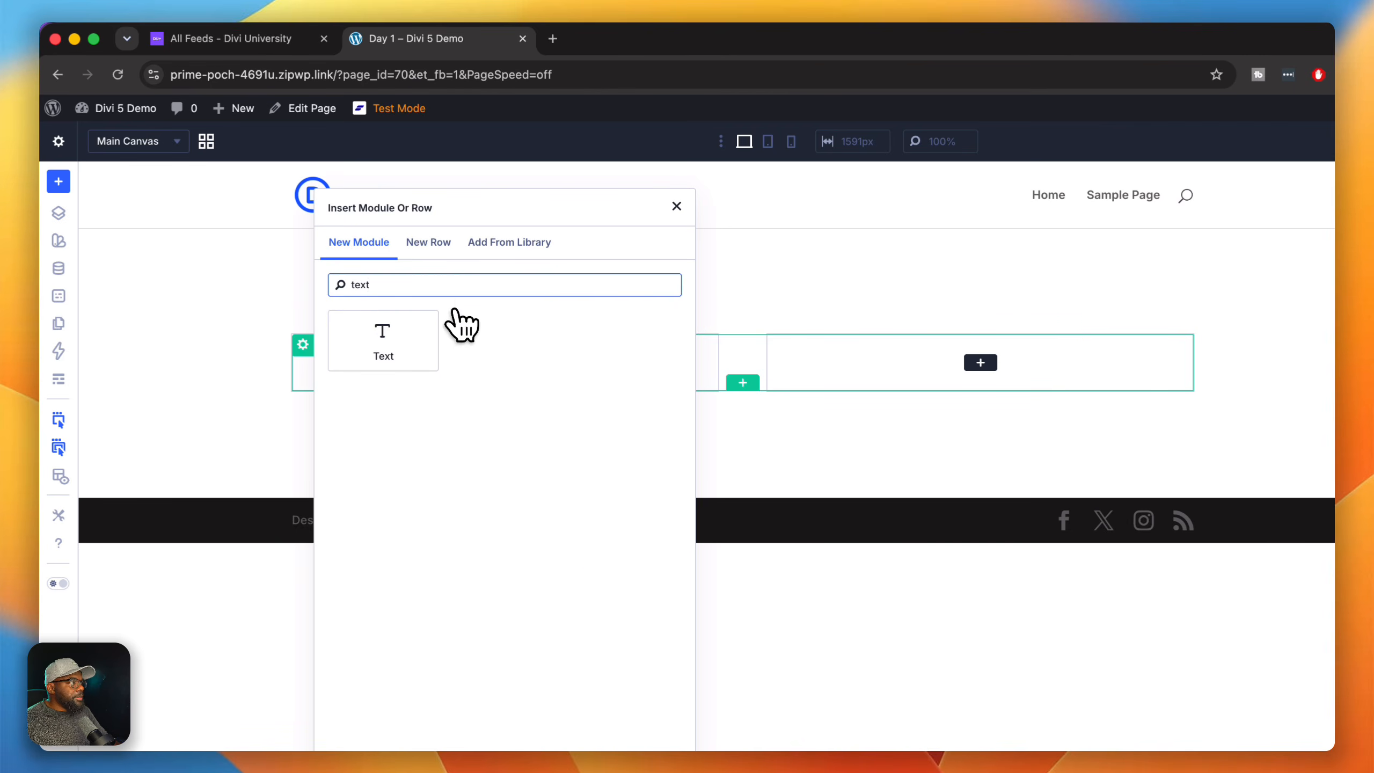
click(373, 331)
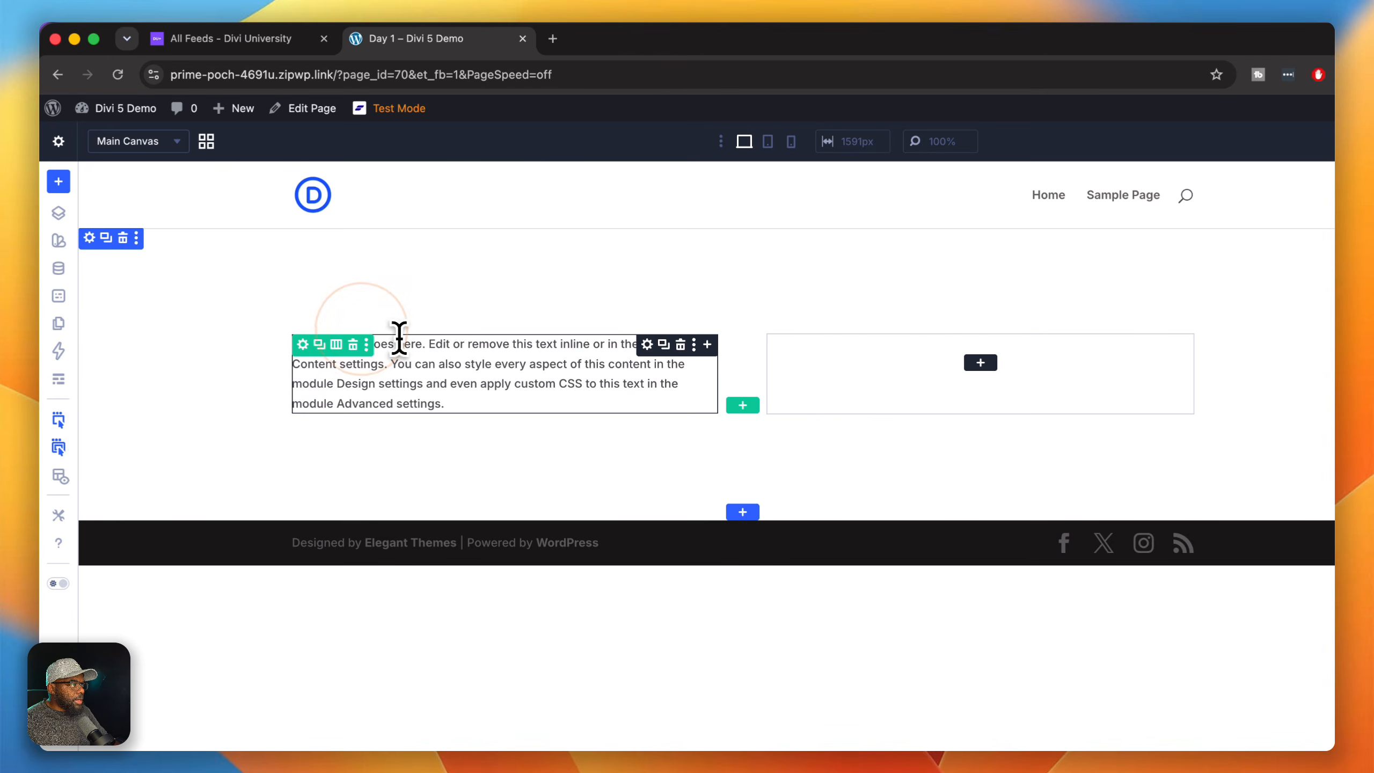
click(422, 341)
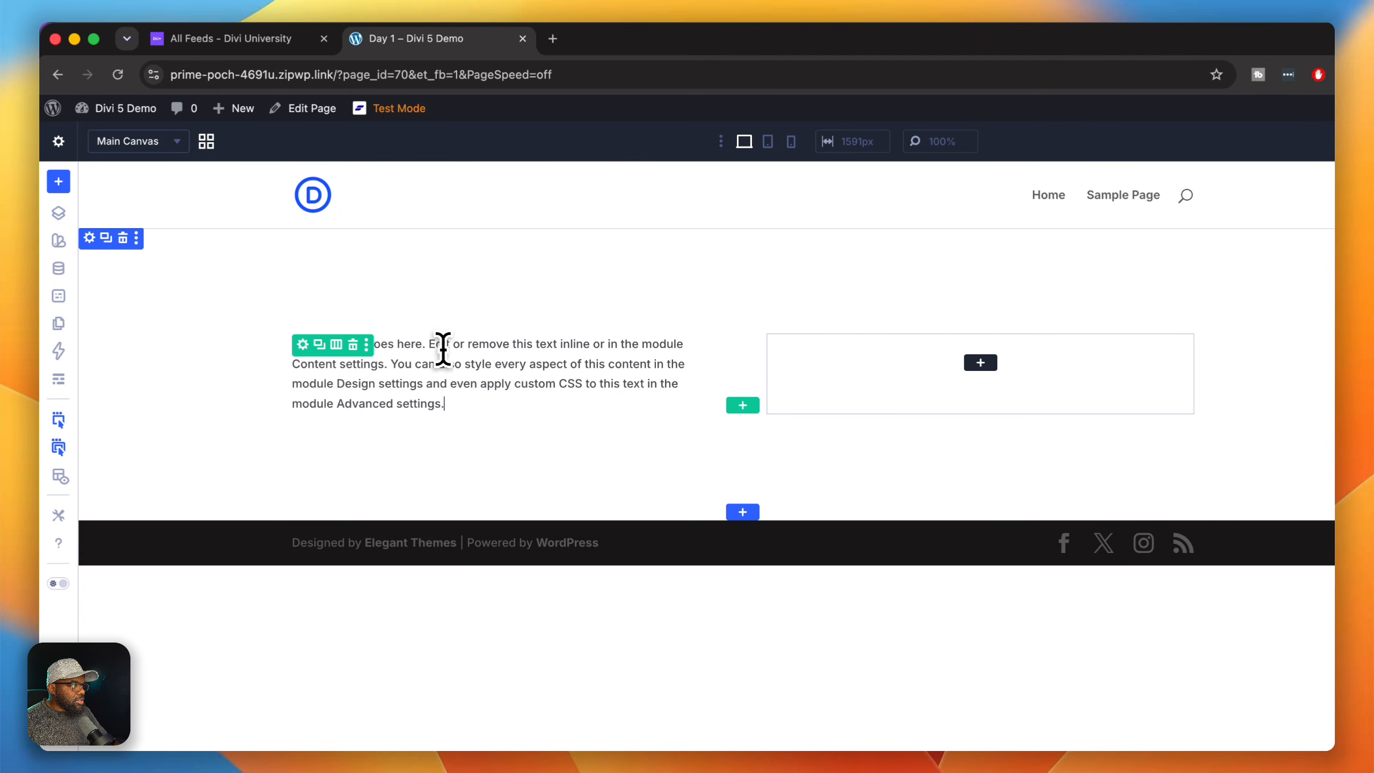
drag(428, 341, 485, 395)
key(BackSpace)
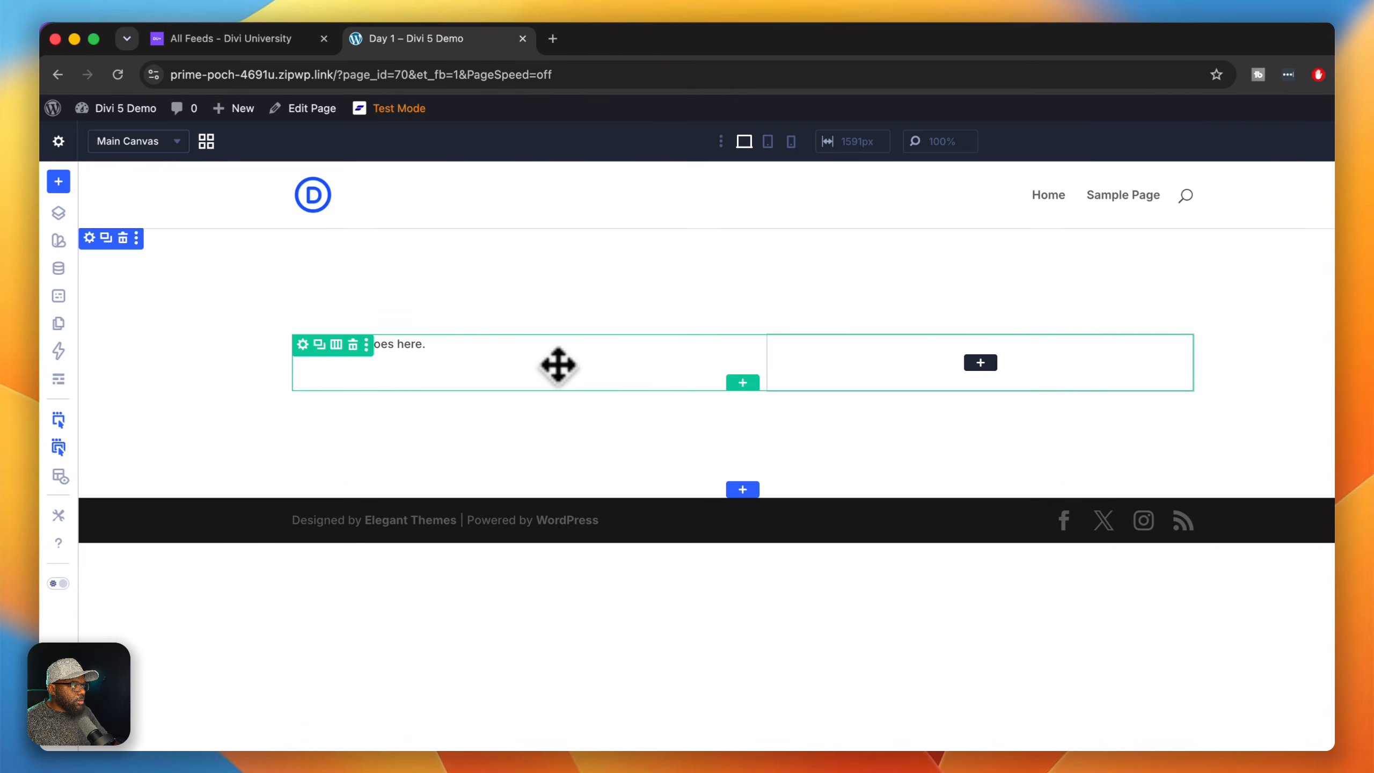
Apply the k-eyebrow module preset to the new text module.
click(432, 340)
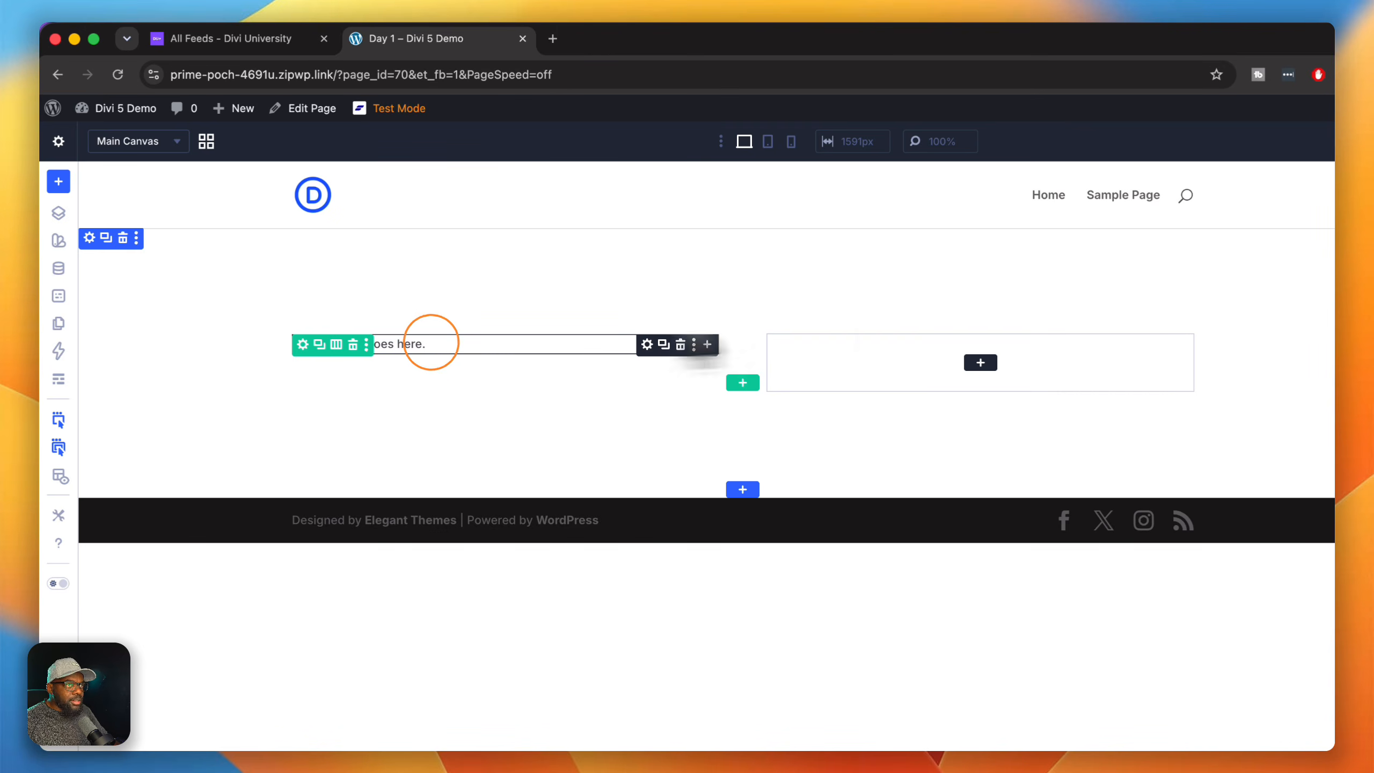
click(1313, 207)
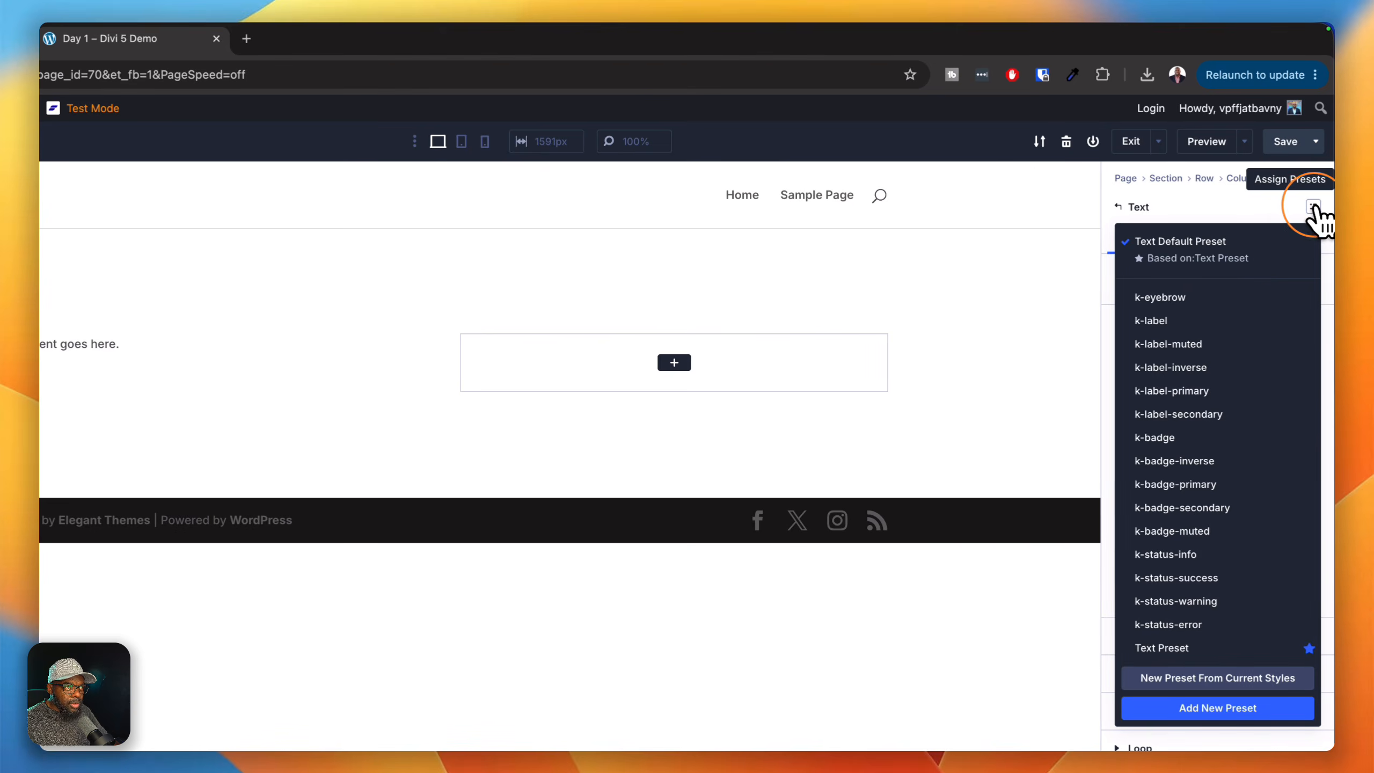
click(1209, 297)
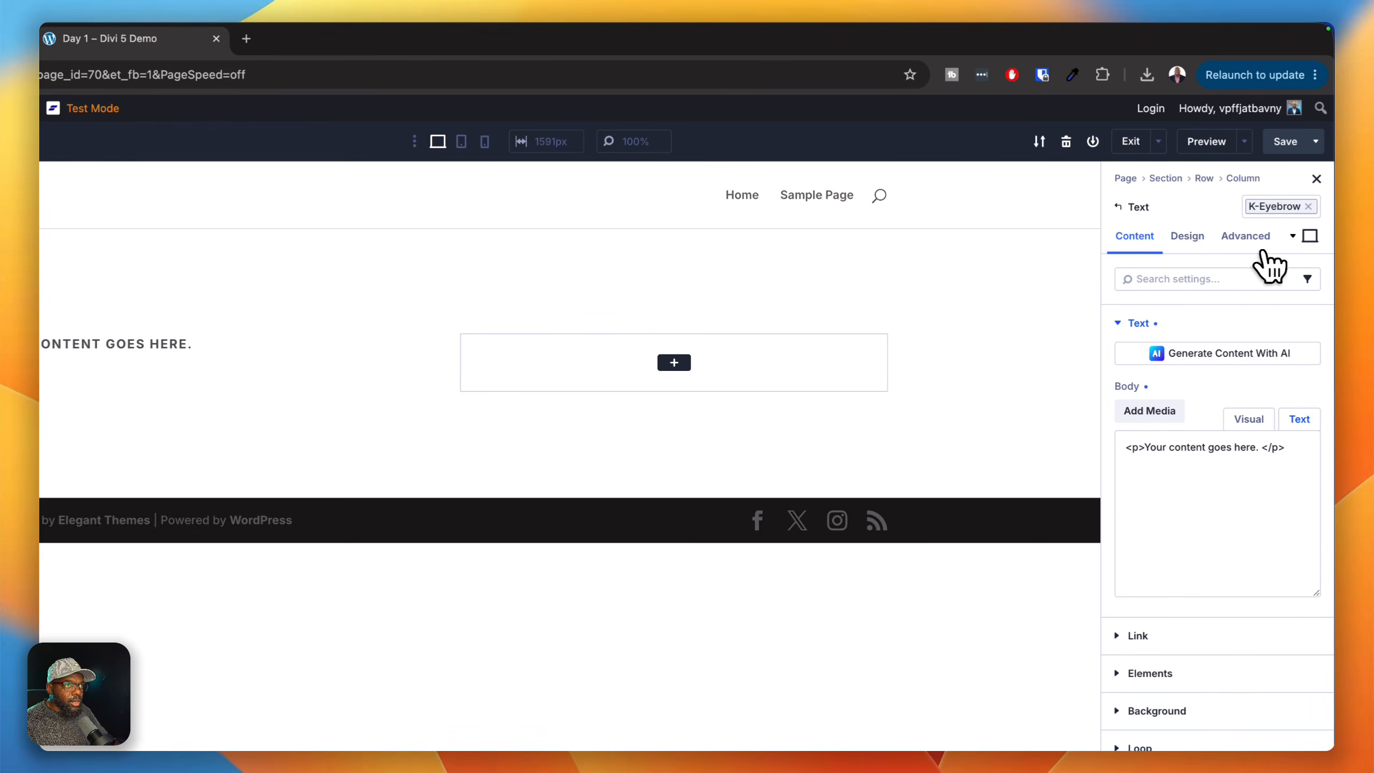
Remove the k-eyebrow preset from the text module and apply k-label instead.
click(1308, 206)
click(1313, 207)
click(1211, 321)
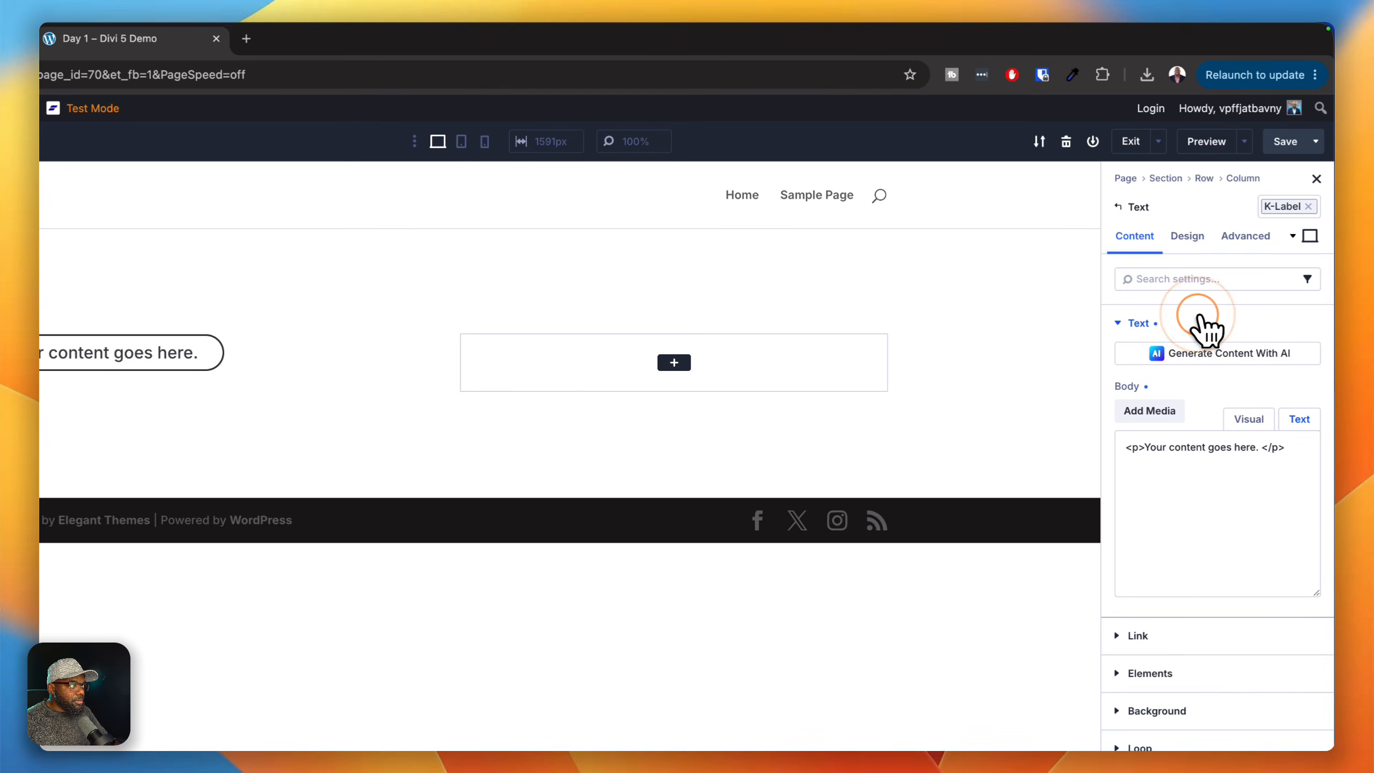
Replace the text module's k-label preset with k-badge.
click(1308, 206)
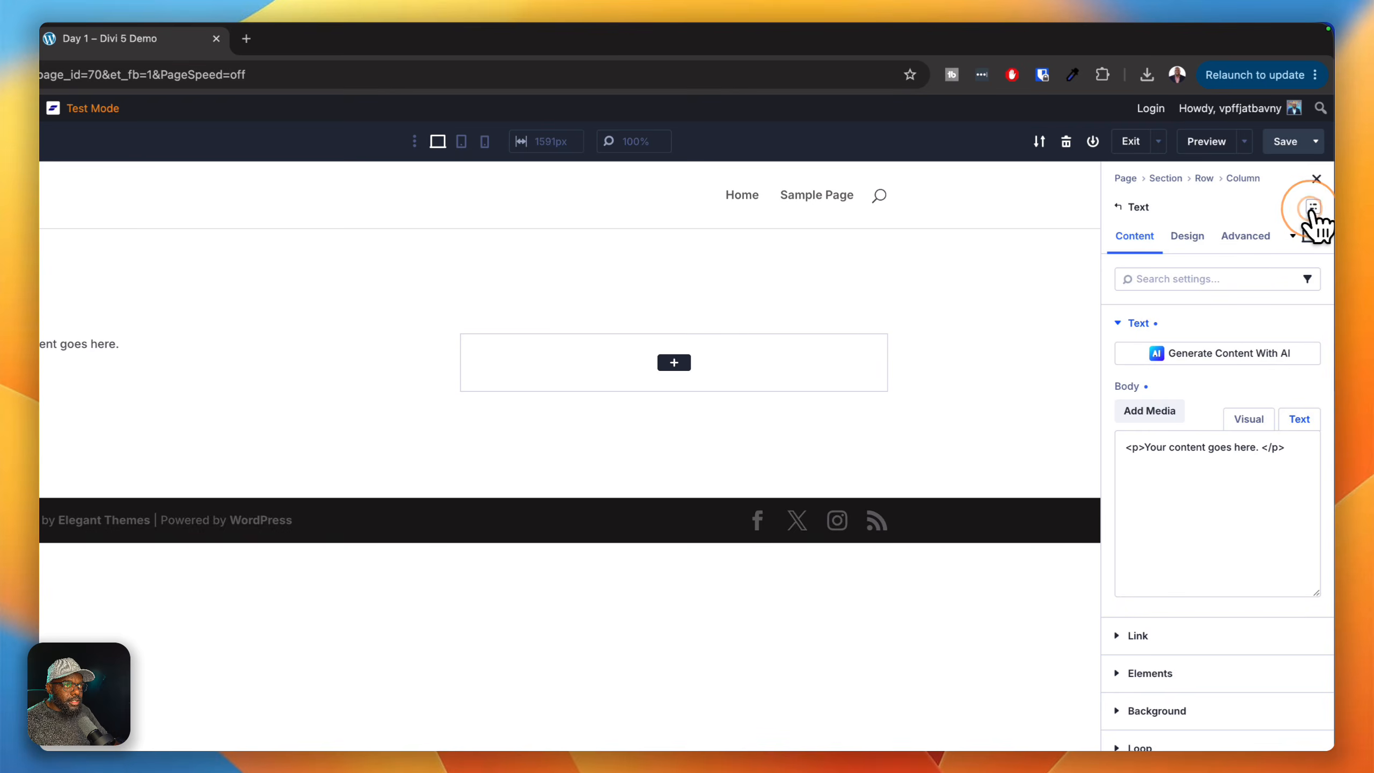
click(1313, 206)
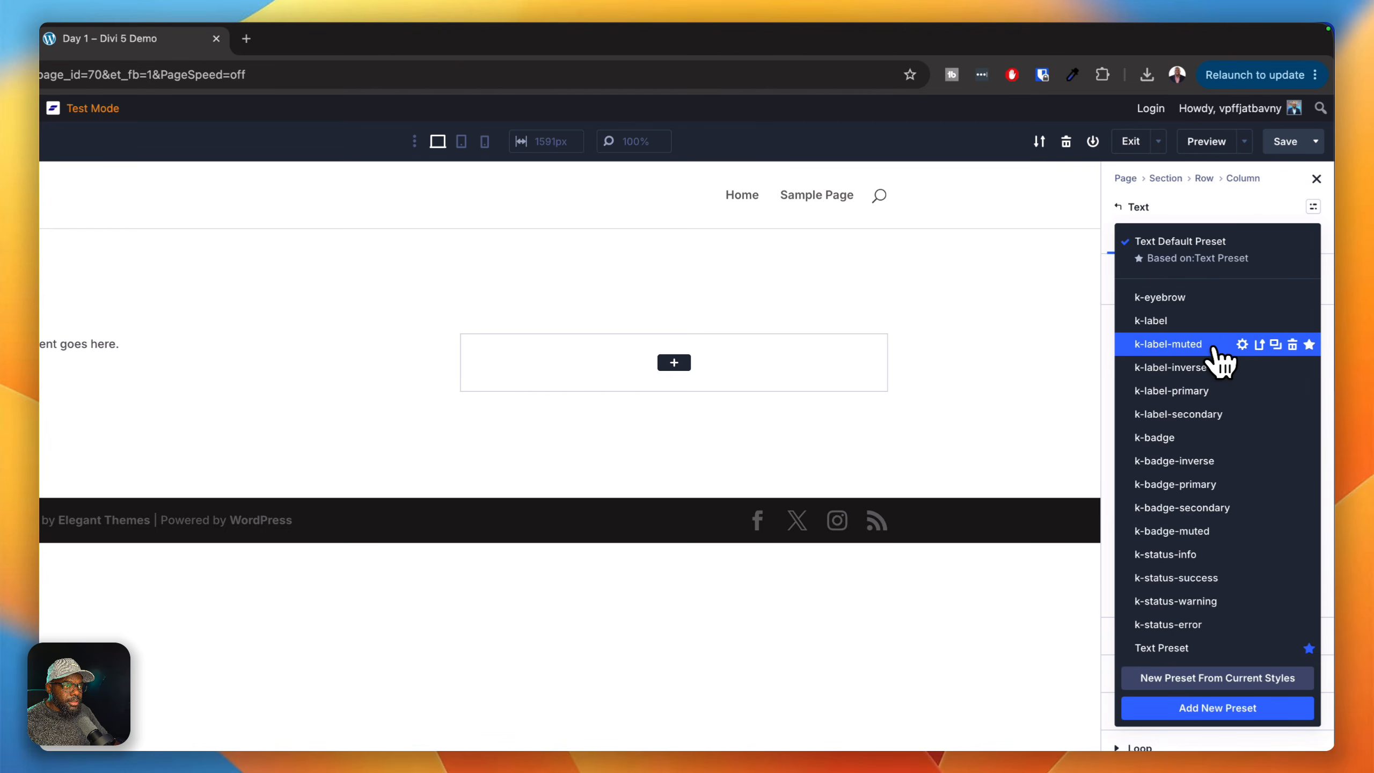
click(1182, 437)
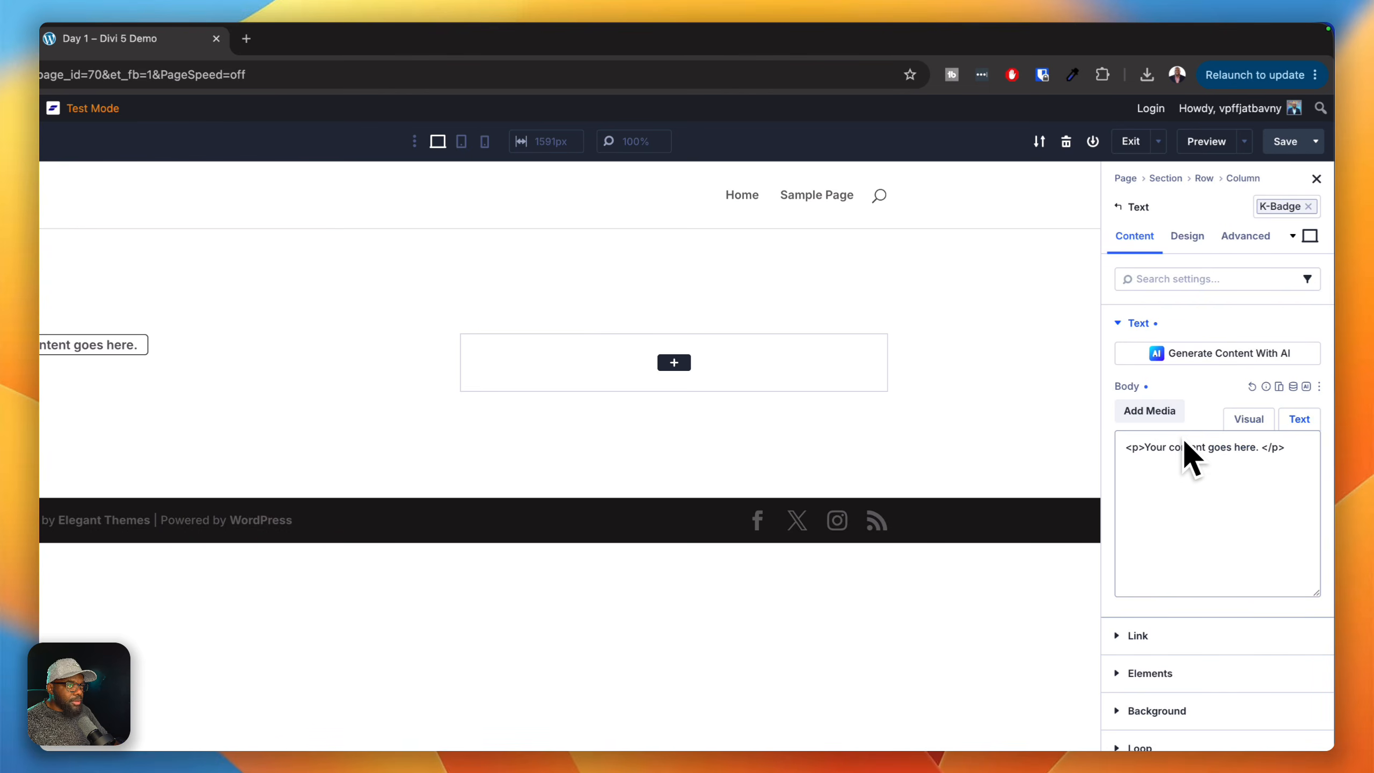
Swap the text module's k-badge preset for k-badge-inverse.
click(1308, 206)
click(1313, 206)
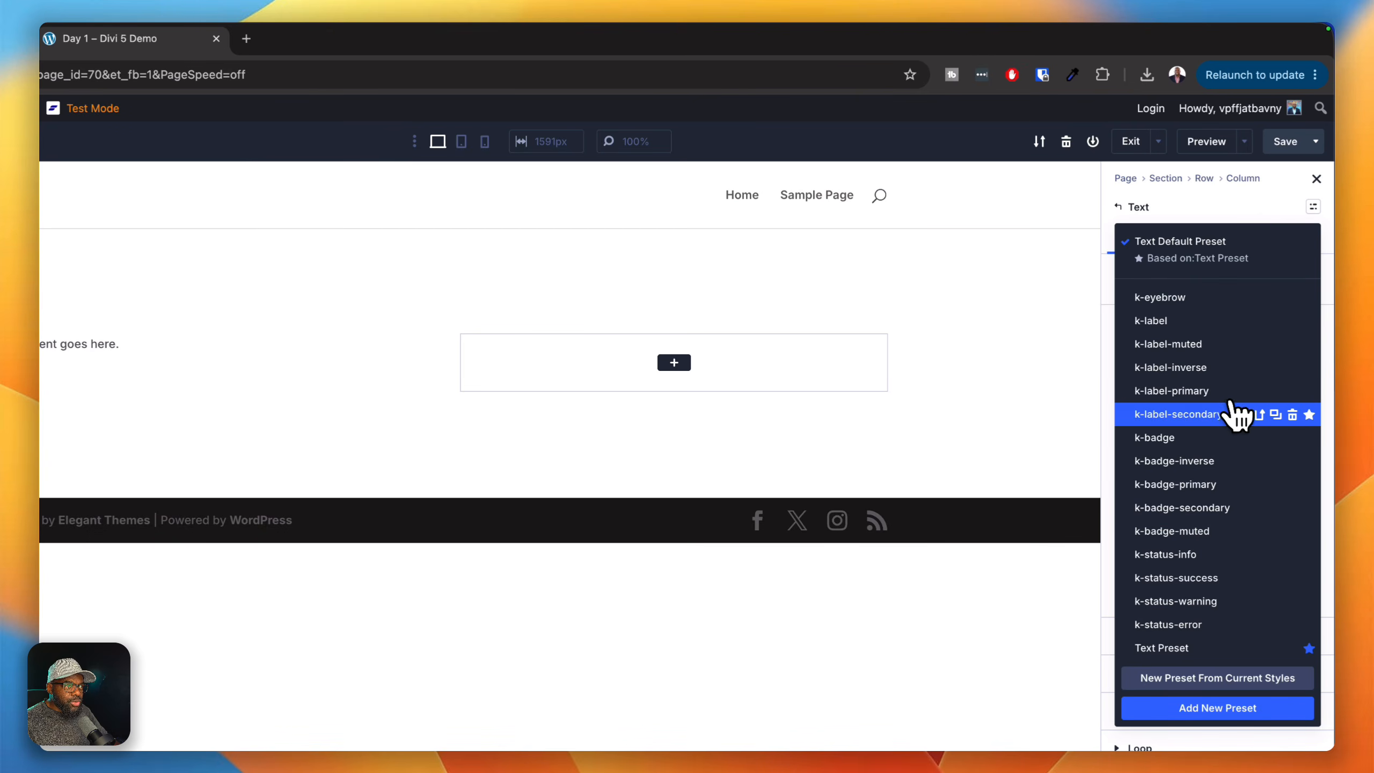
click(1173, 460)
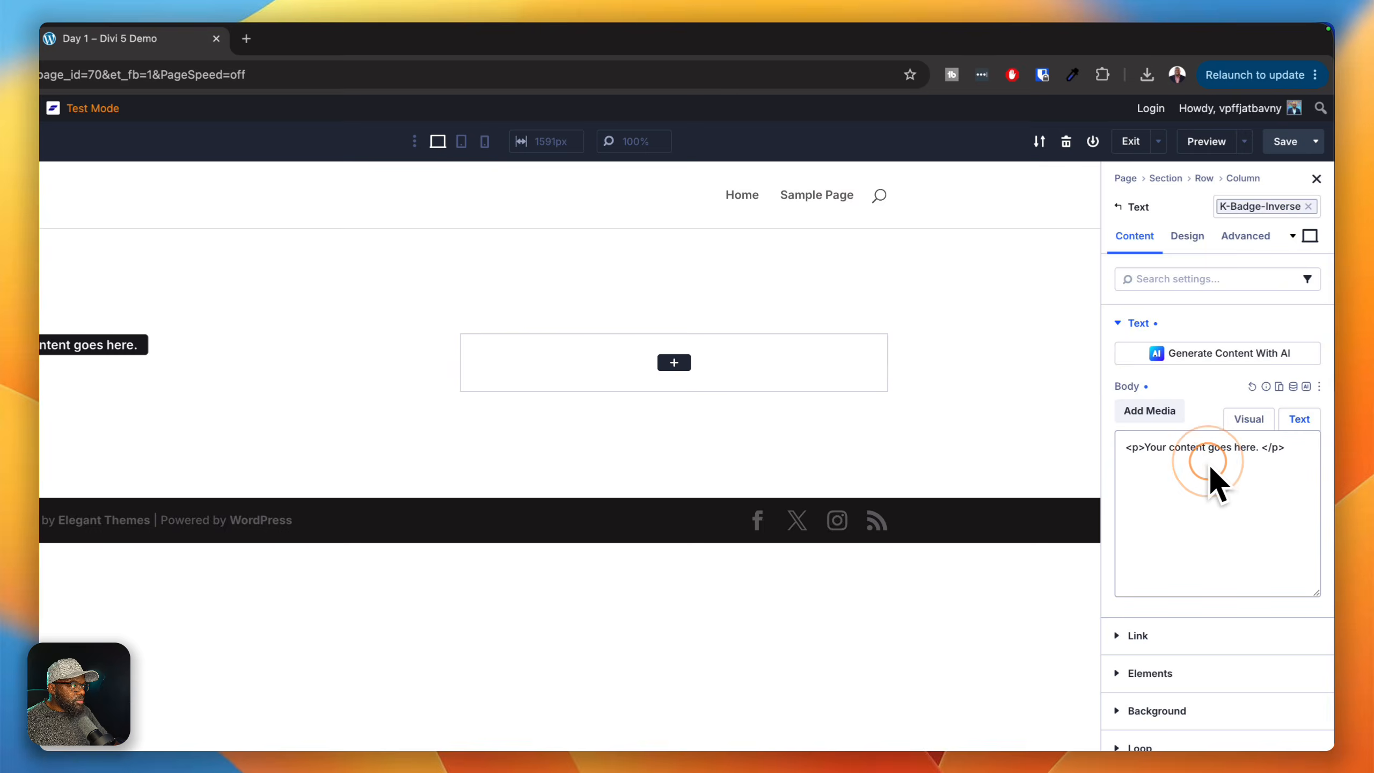
Remove the k-badge-inverse preset and apply k-status-success to the text module.
click(1308, 206)
click(1313, 207)
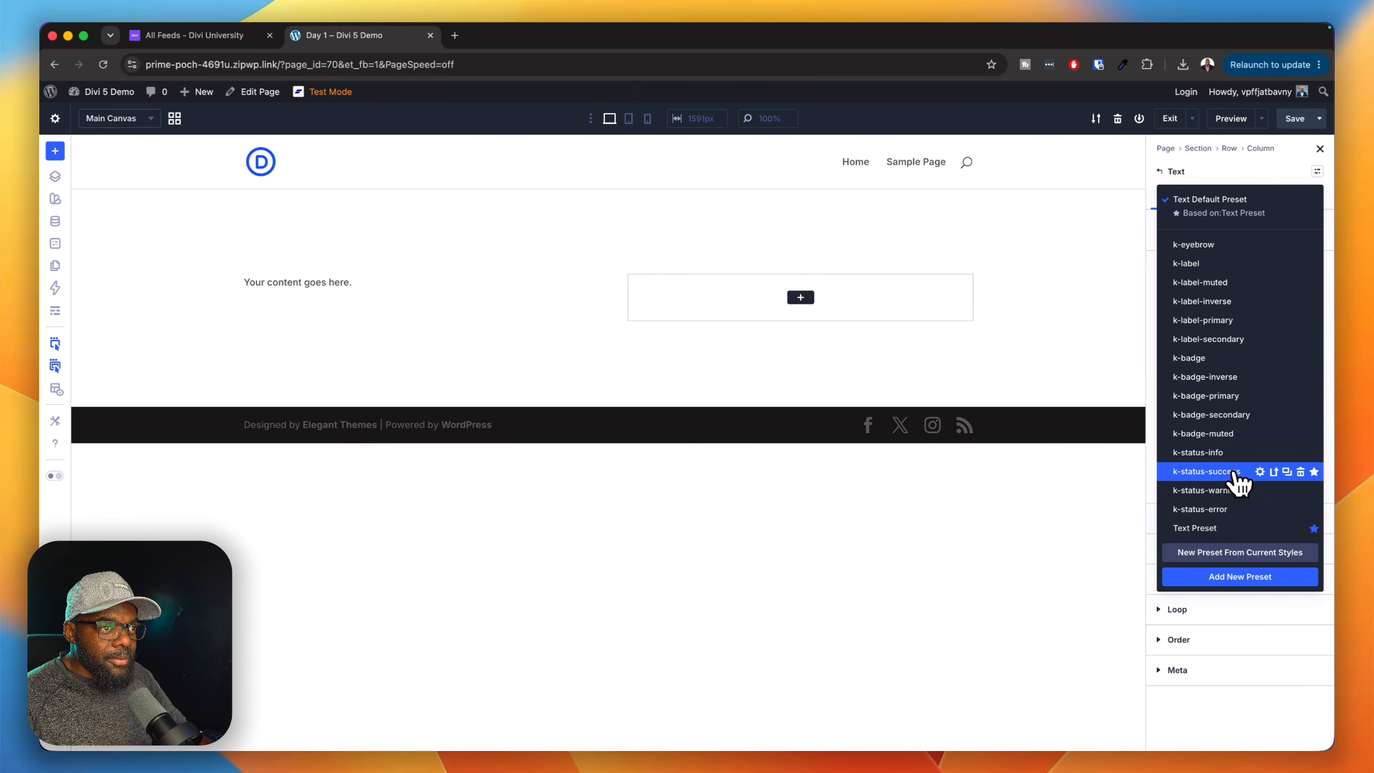
click(1225, 477)
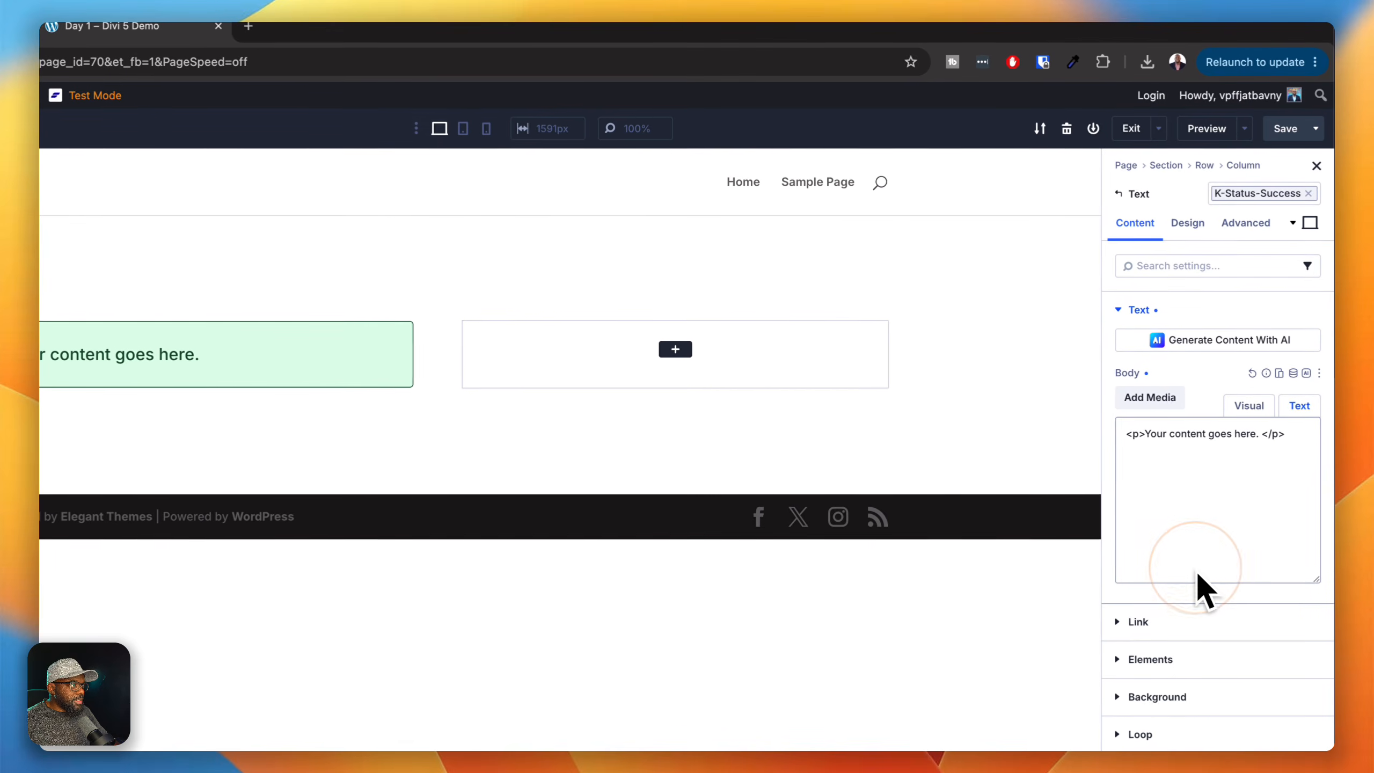
Replace the text module's k-status-success preset with k-status-warning.
click(1308, 193)
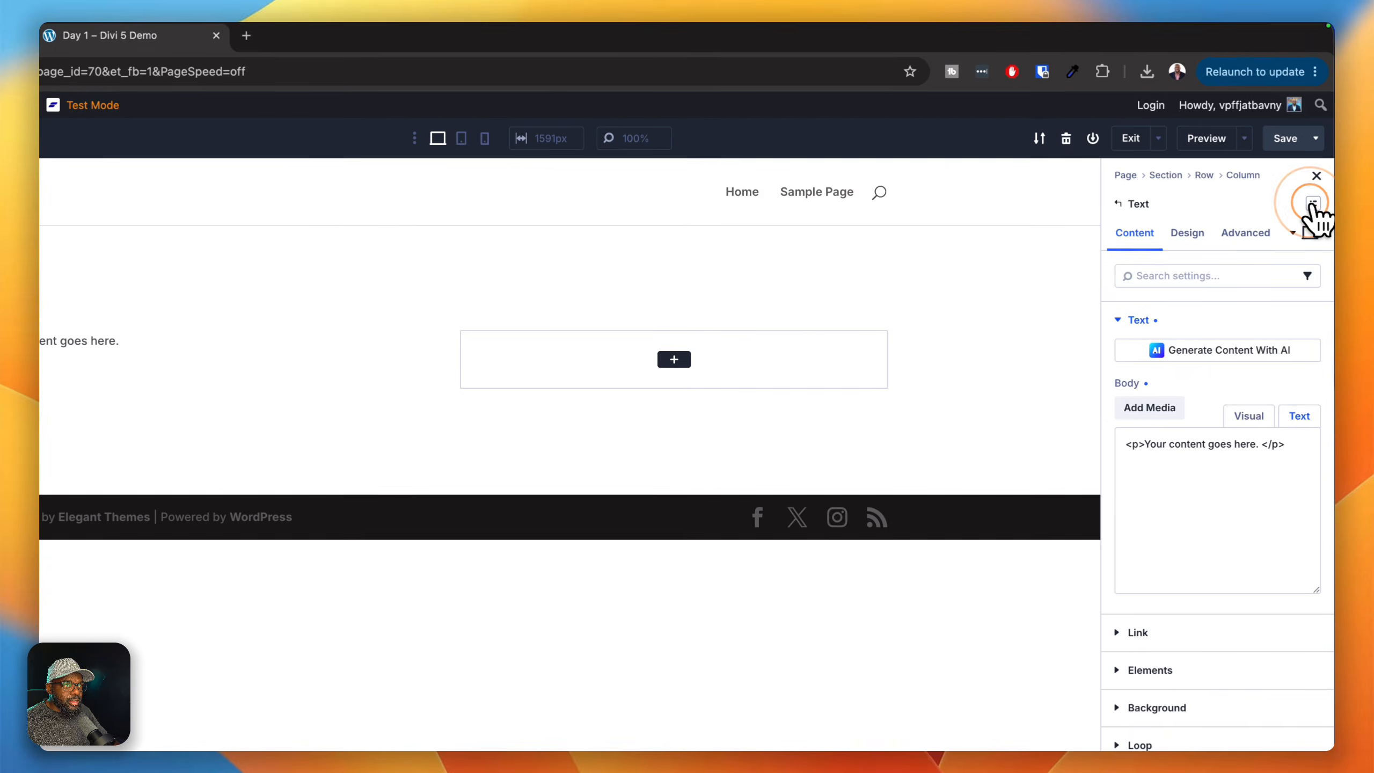
click(1313, 193)
click(1220, 598)
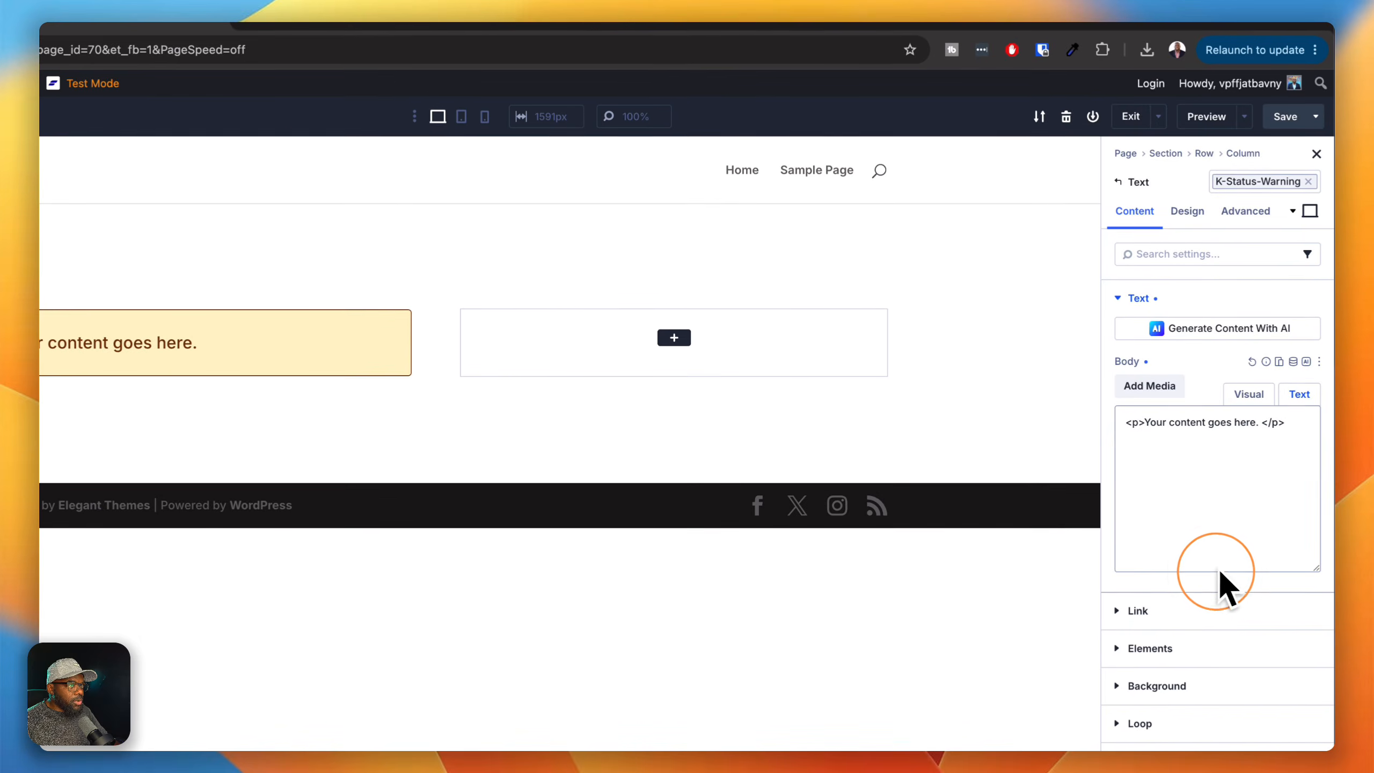
Replace the text module's k-status-warning preset with k-status-error.
click(1308, 181)
click(1313, 180)
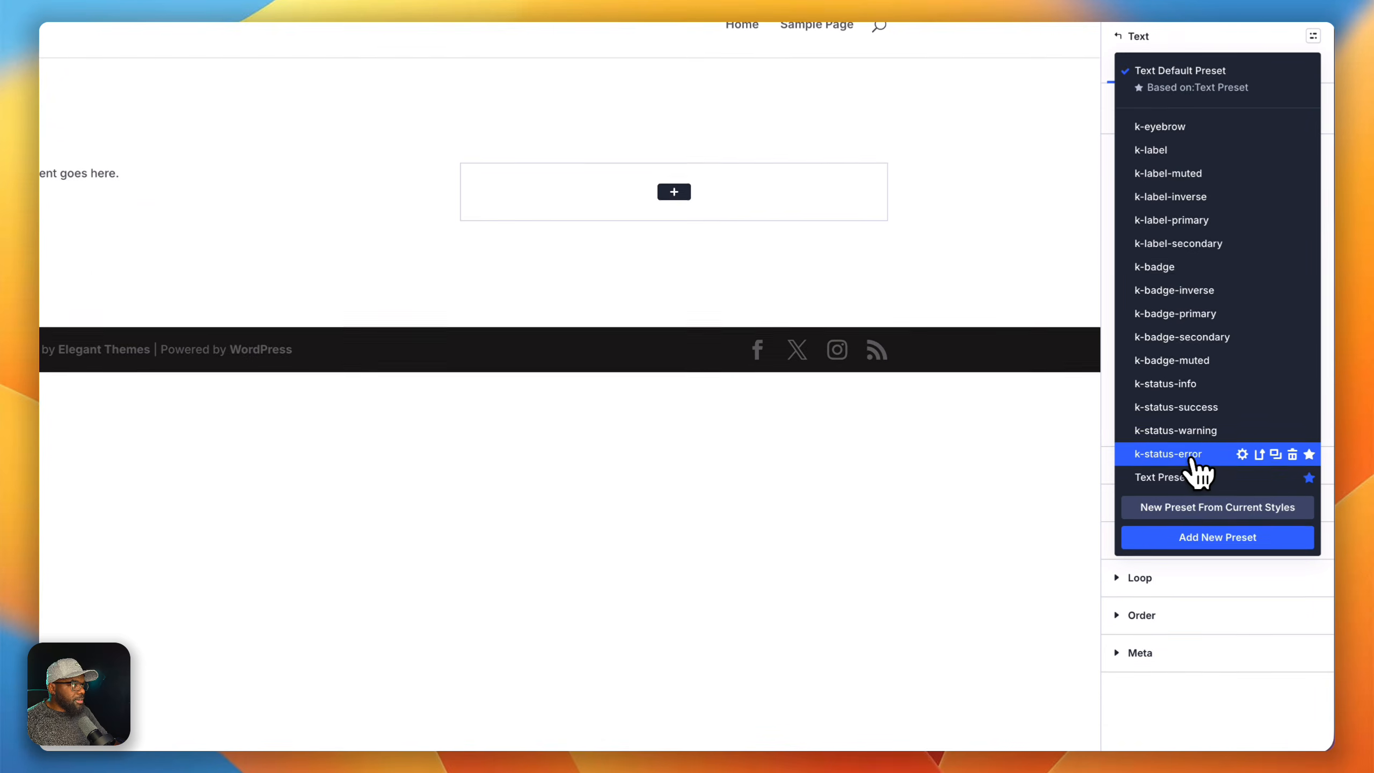
click(1197, 584)
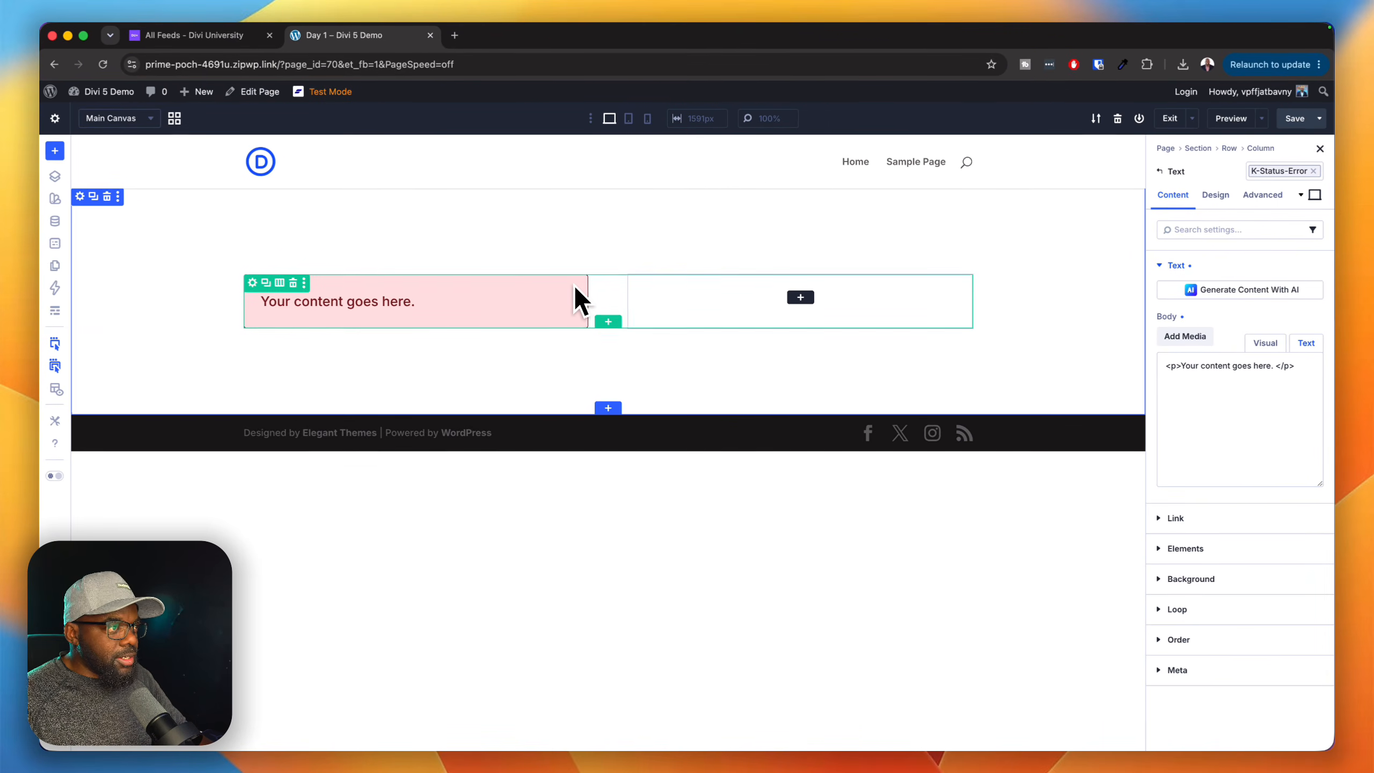
Delete the two-column row, then add a single-column row containing a Heading module to the section.
click(292, 281)
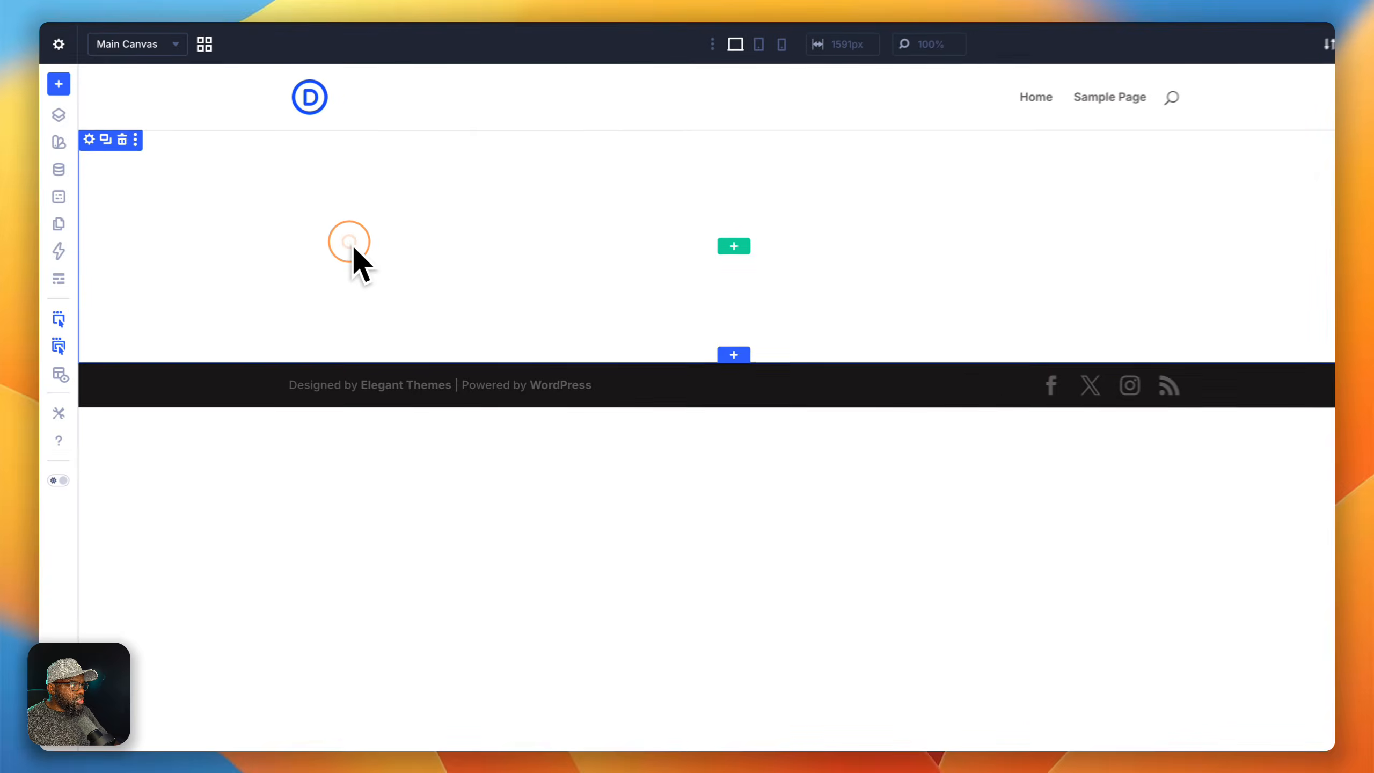
click(743, 244)
click(638, 212)
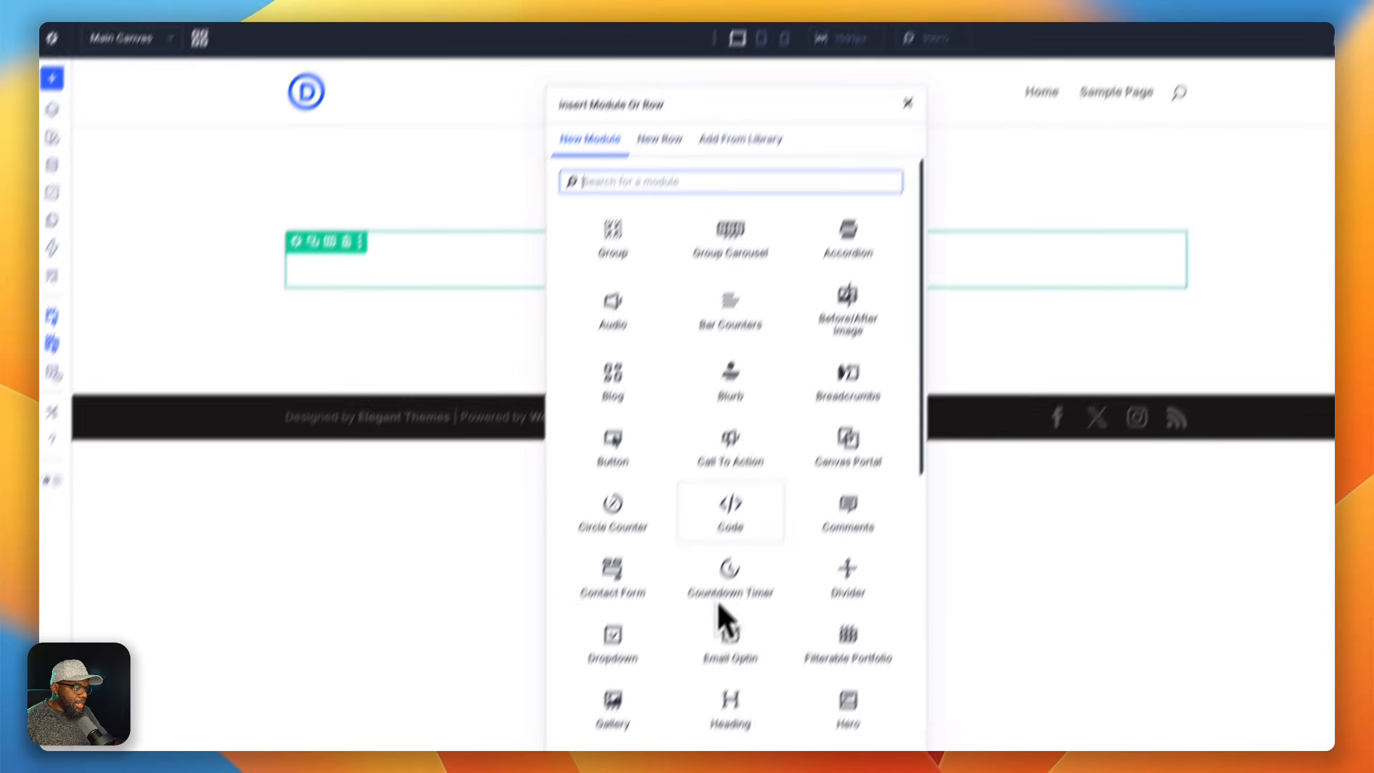
click(695, 634)
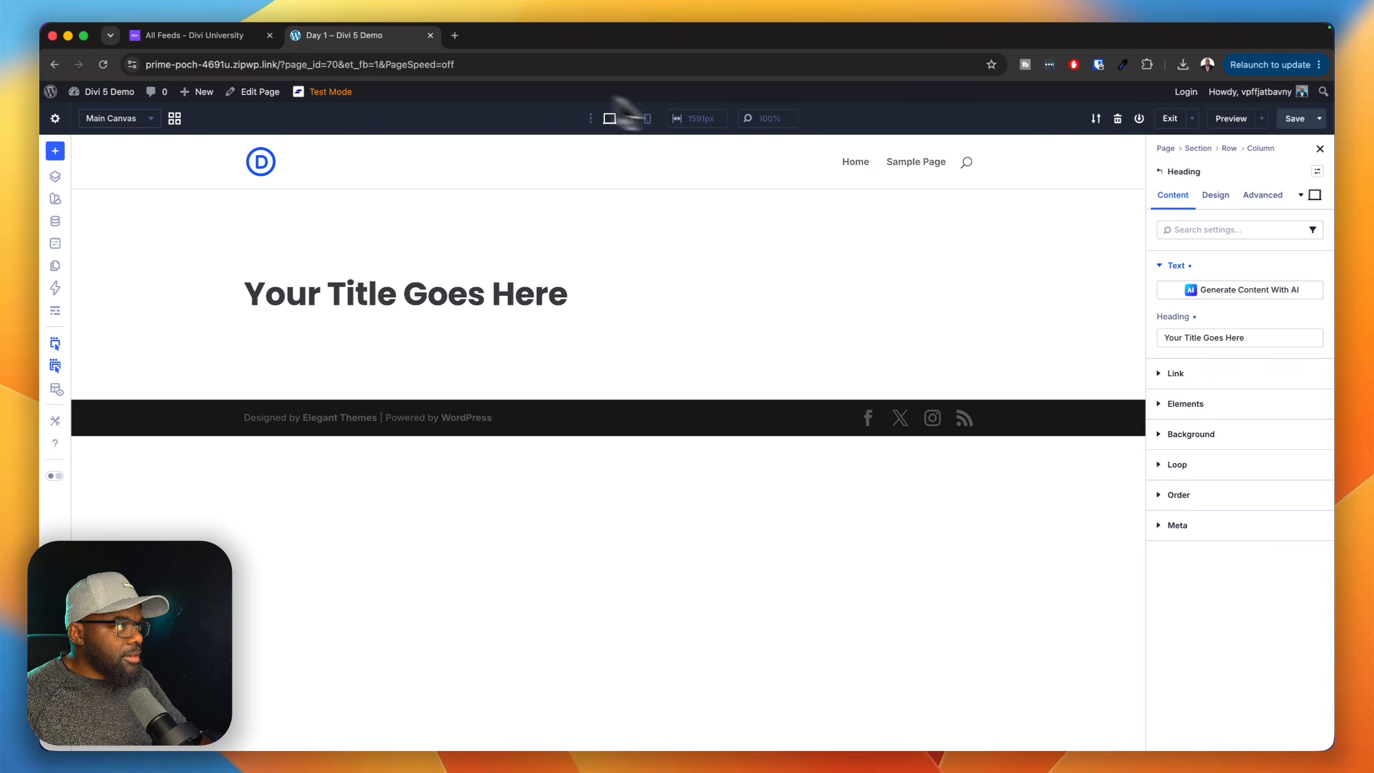
Look at the feed post and its comment in the Divi University tab, then return to the page builder.
click(247, 36)
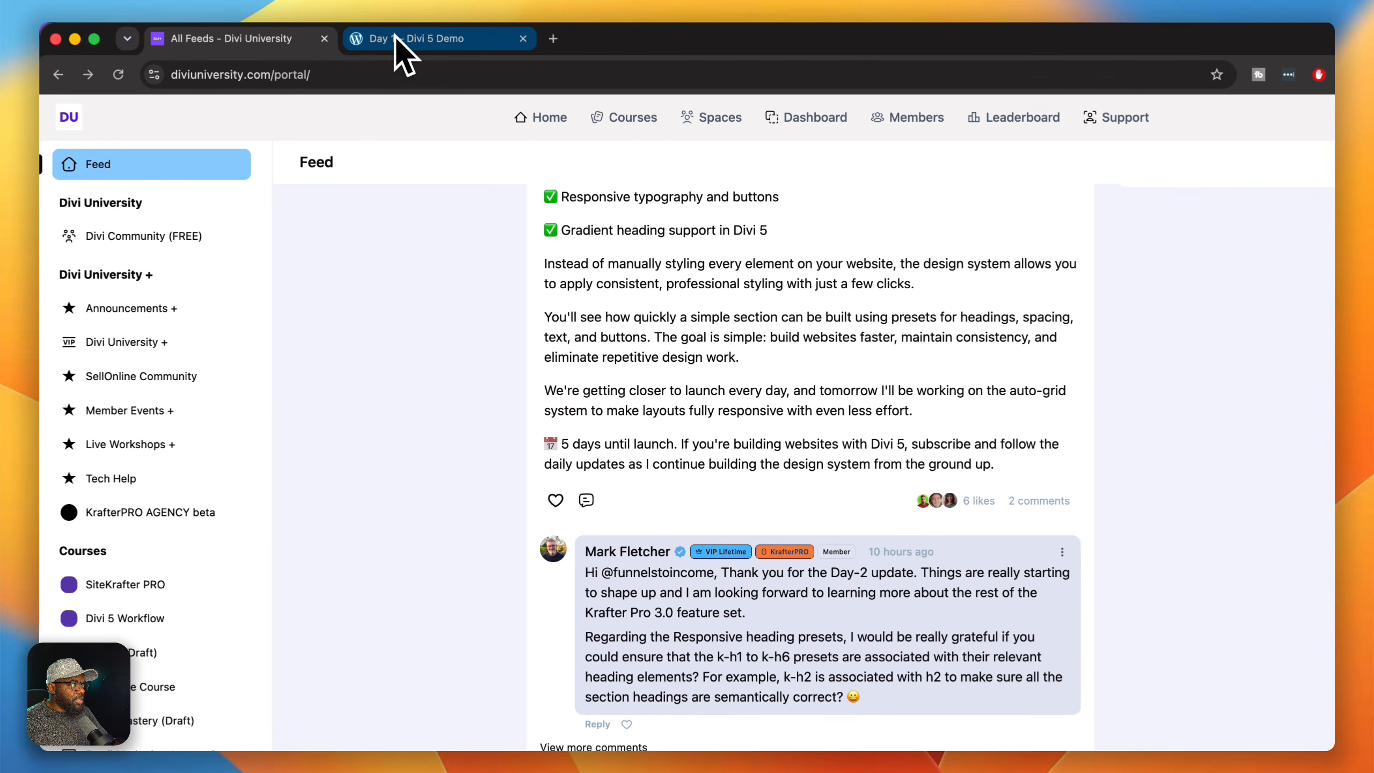
click(398, 39)
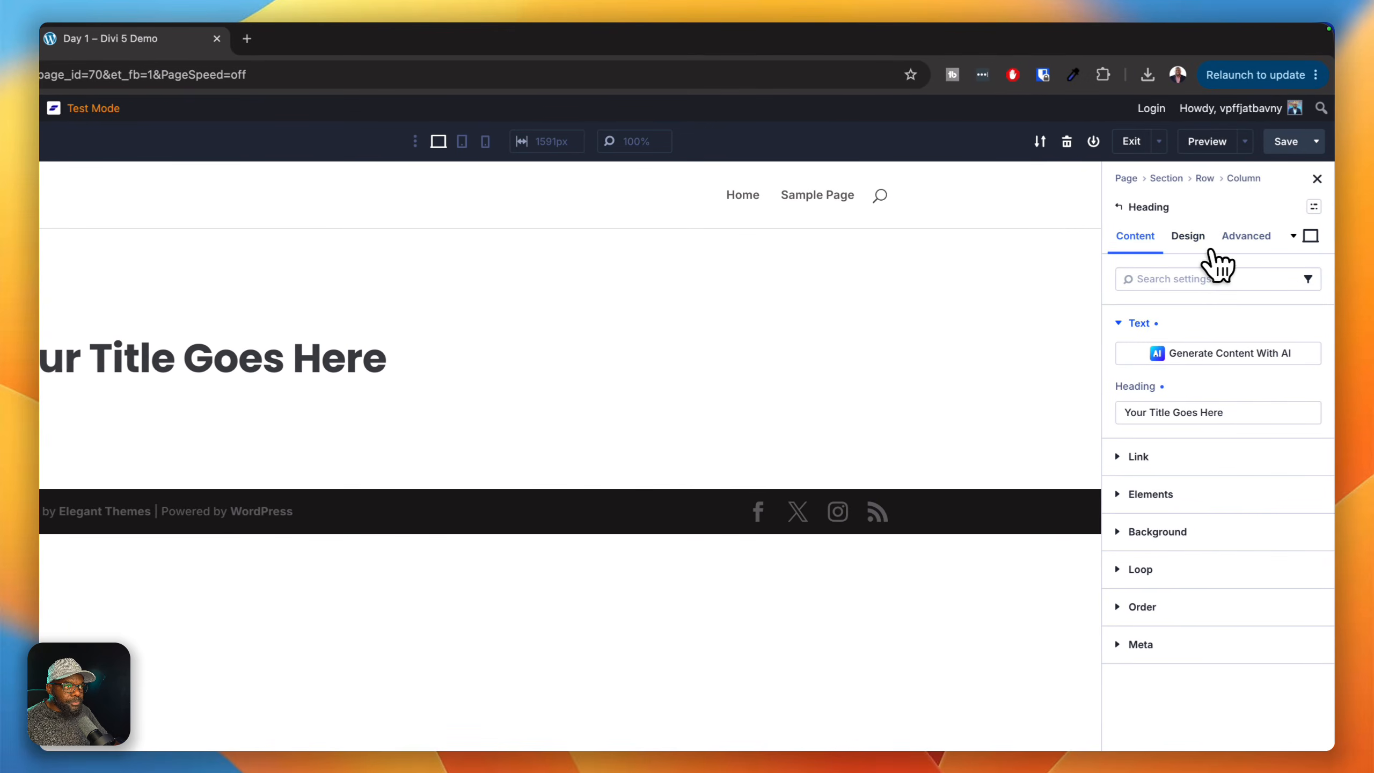
Assign the k-h1 preset to the Heading Text option group in the heading module's design settings.
click(1200, 238)
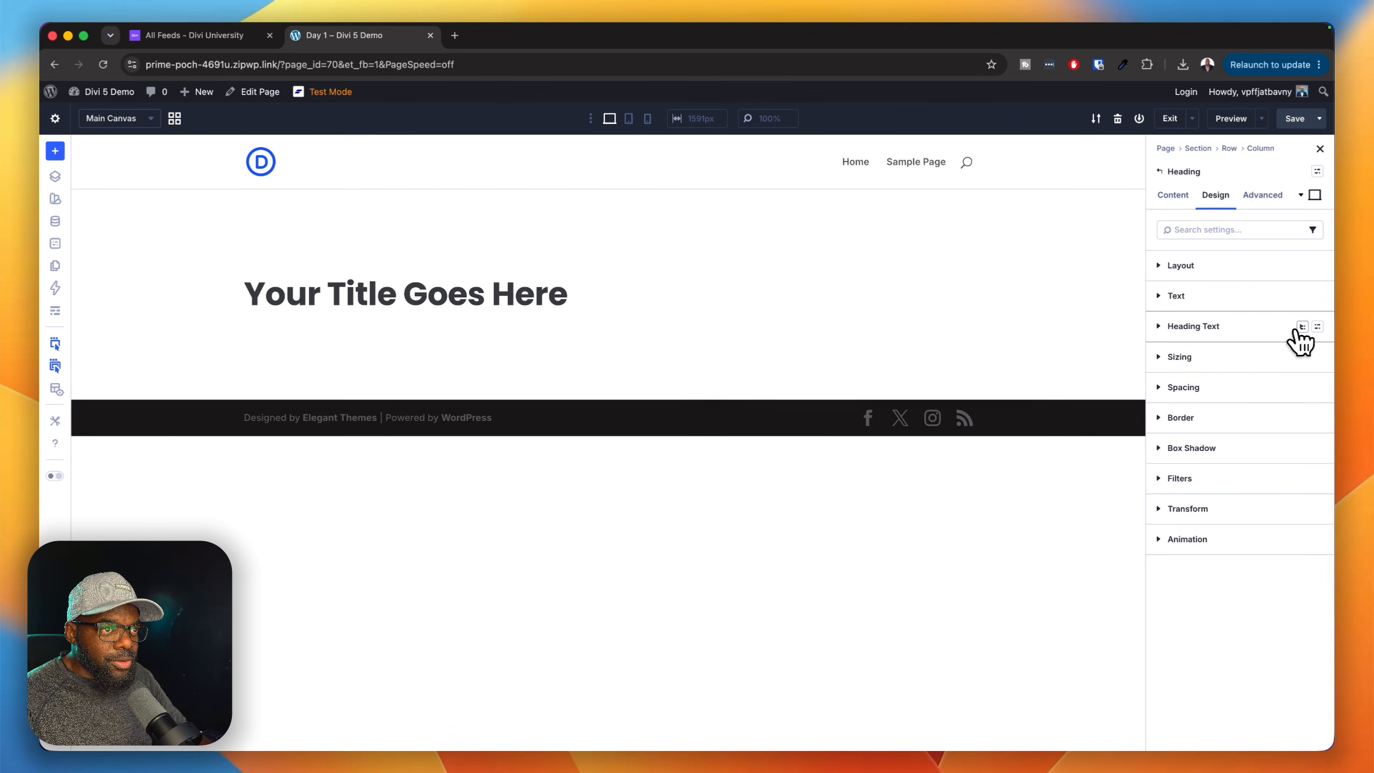
click(1302, 326)
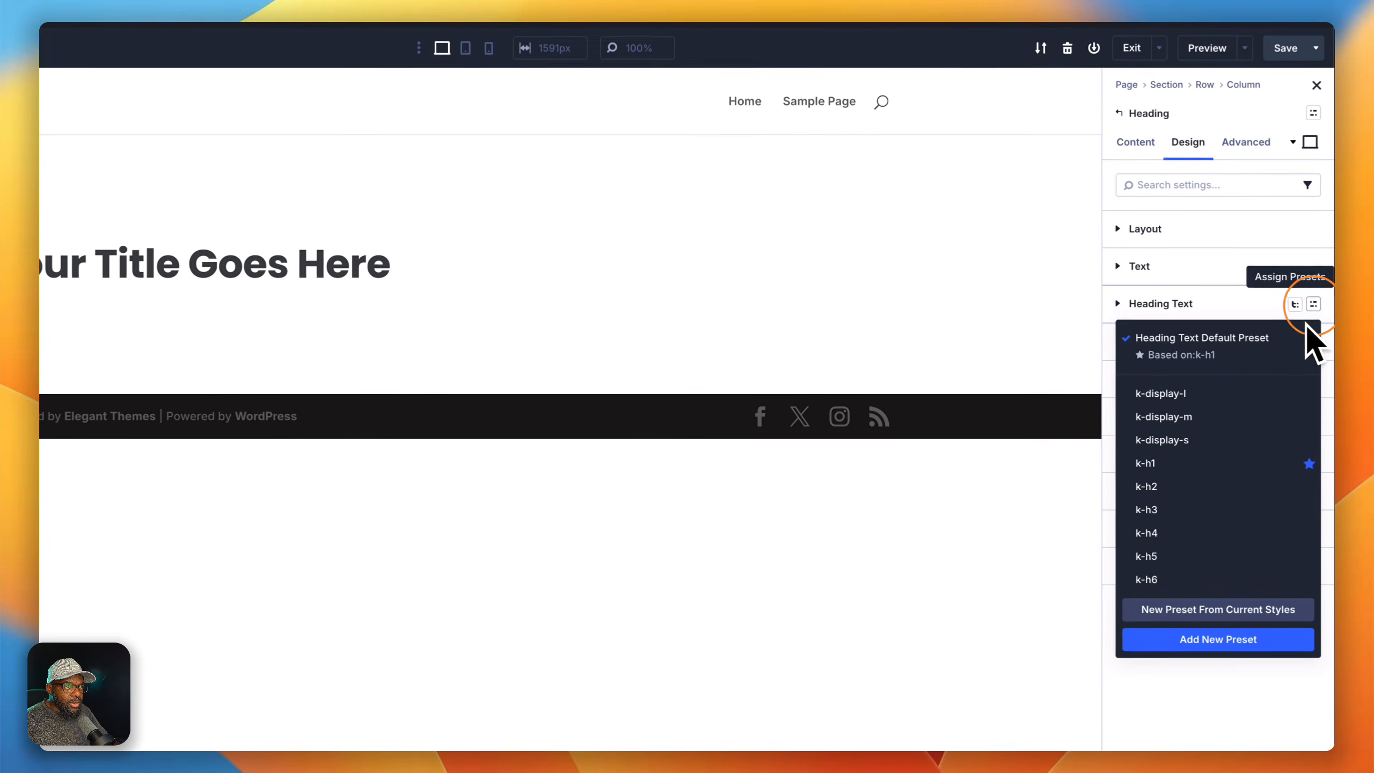
click(1204, 465)
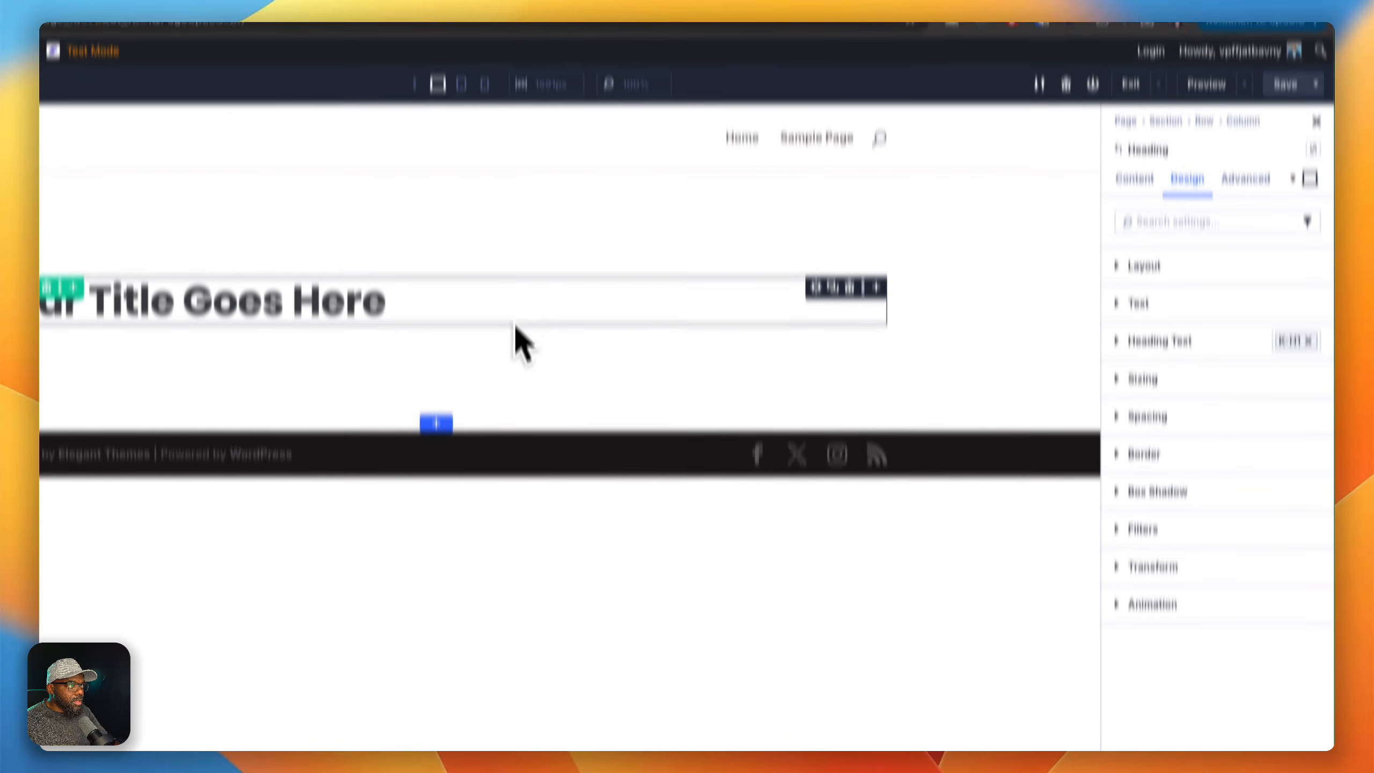
Duplicate the heading module five times to make a stack of six headings.
click(833, 288)
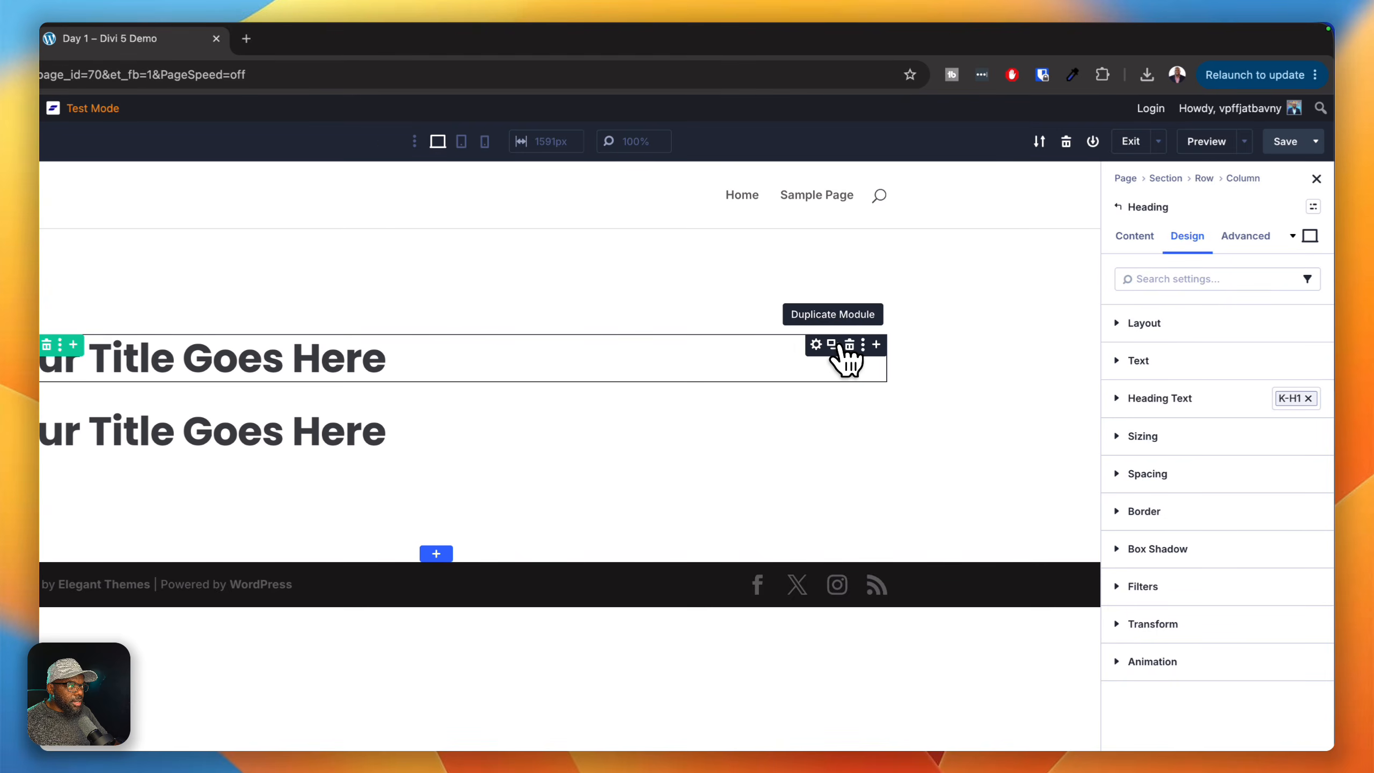
click(833, 344)
click(832, 344)
click(833, 344)
click(833, 344)
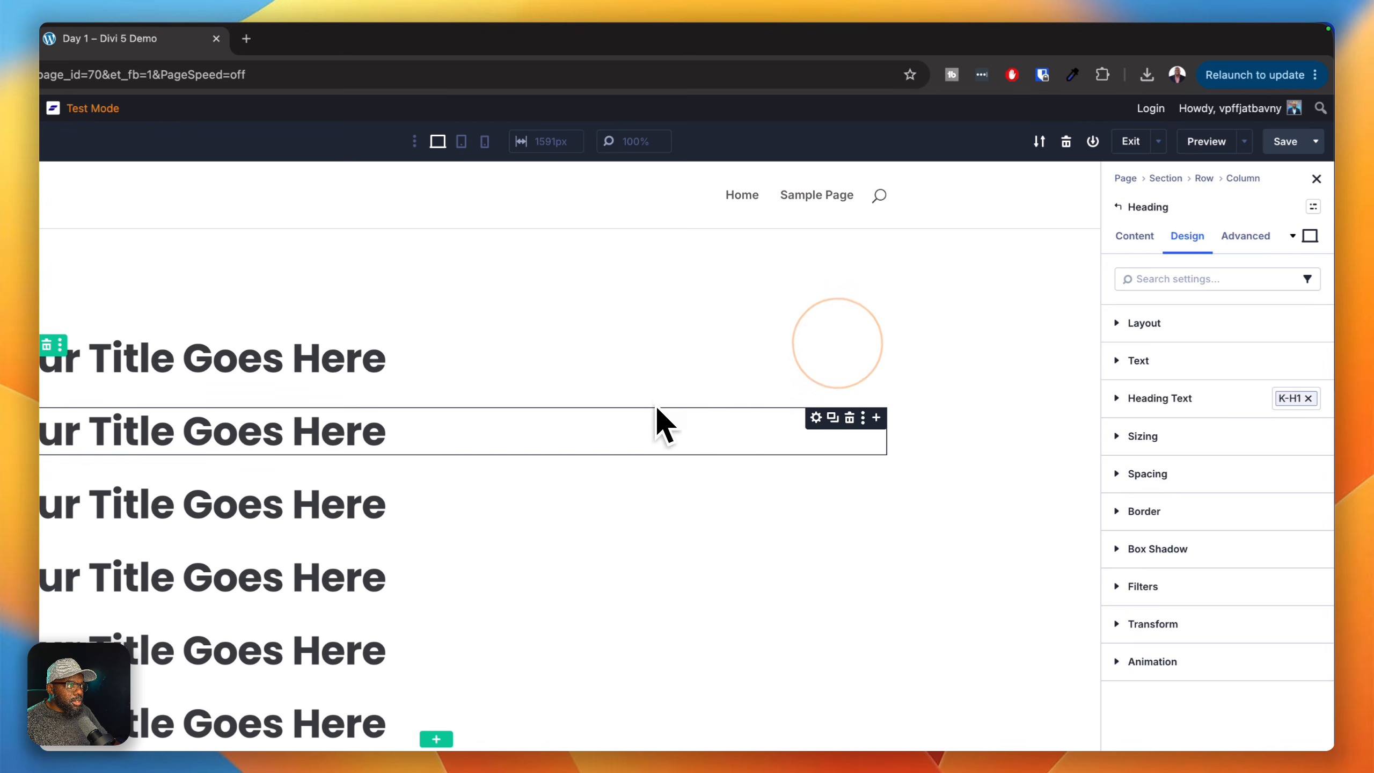
Add the k-h2 Heading Text preset to the second heading and k-h3 to the third heading.
click(816, 416)
click(1292, 398)
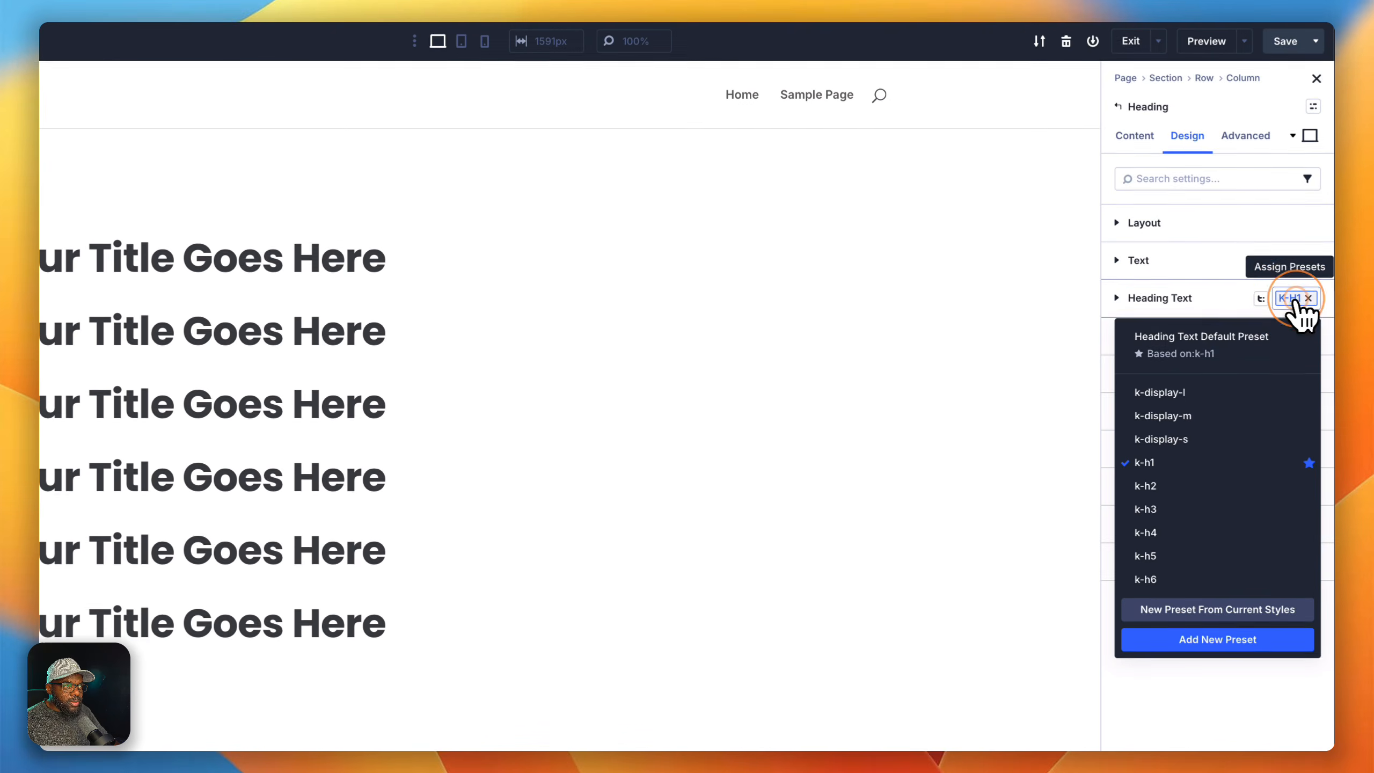
click(1217, 483)
click(469, 396)
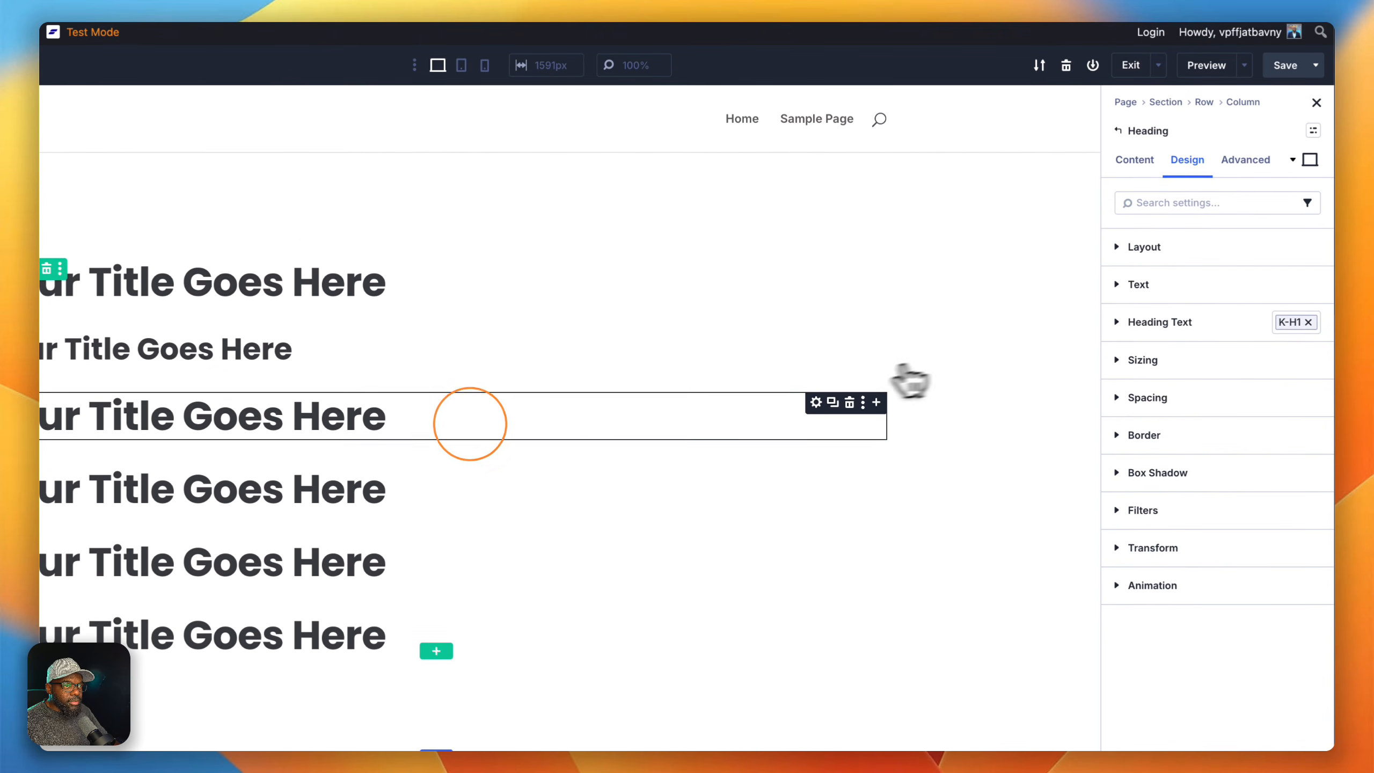
click(1293, 322)
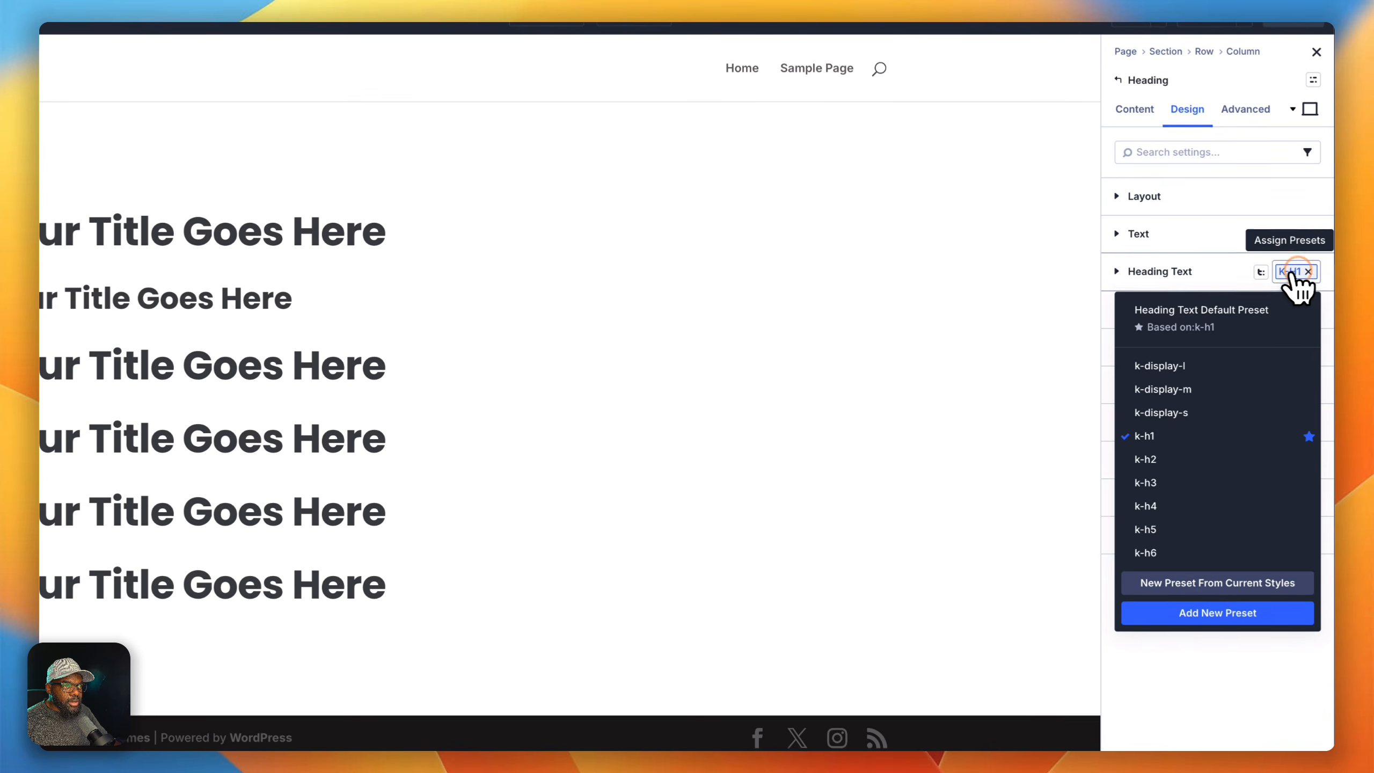
click(1200, 478)
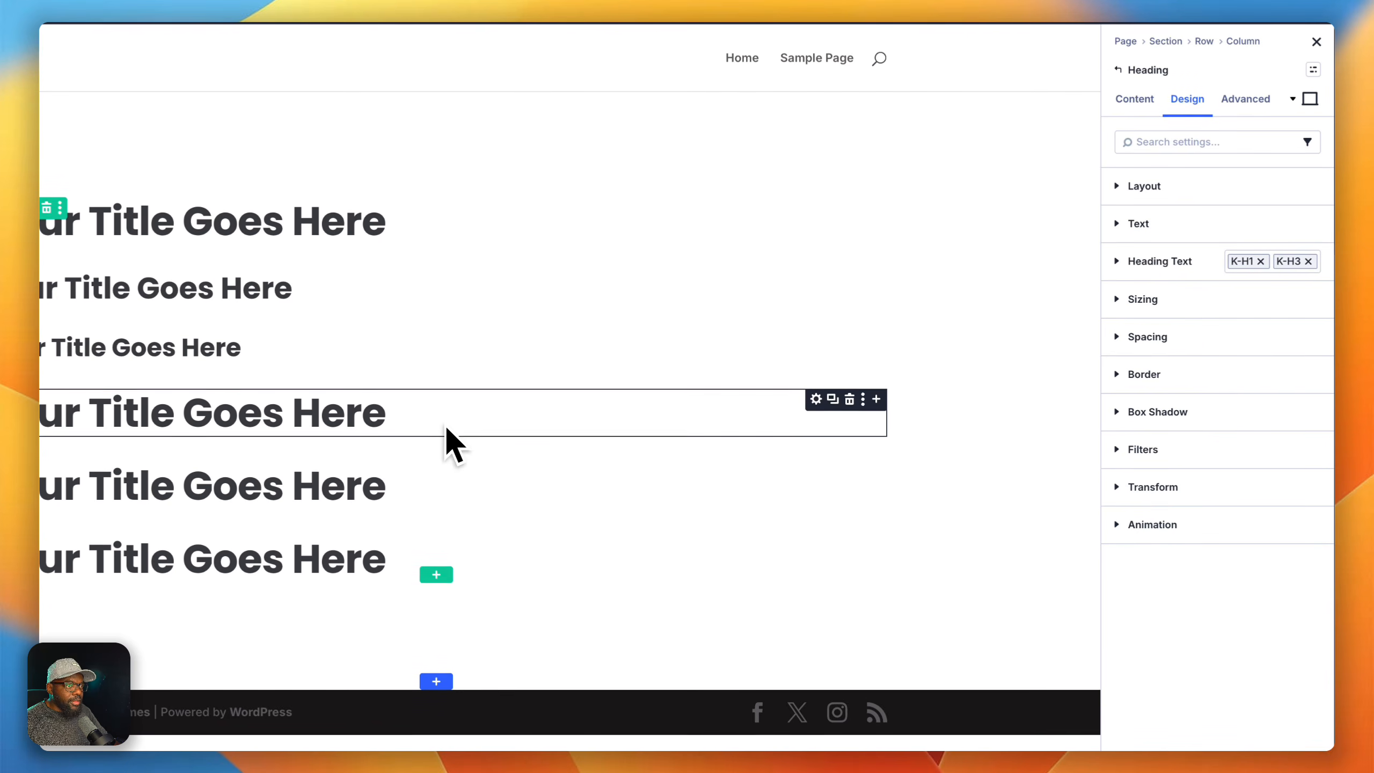
Add the k-h4 Heading Text preset to the fourth heading and k-h5 to the fifth heading.
click(432, 413)
click(1282, 271)
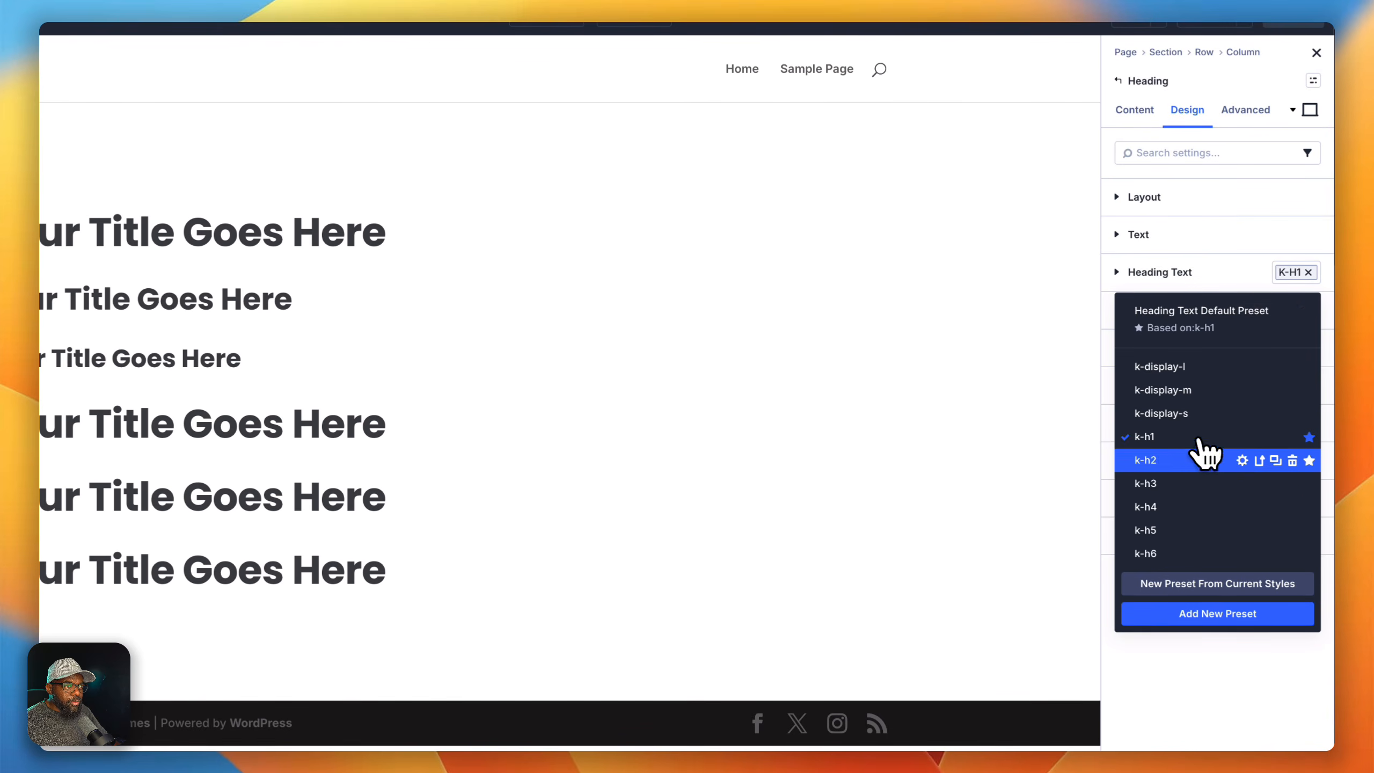
click(1168, 506)
click(536, 469)
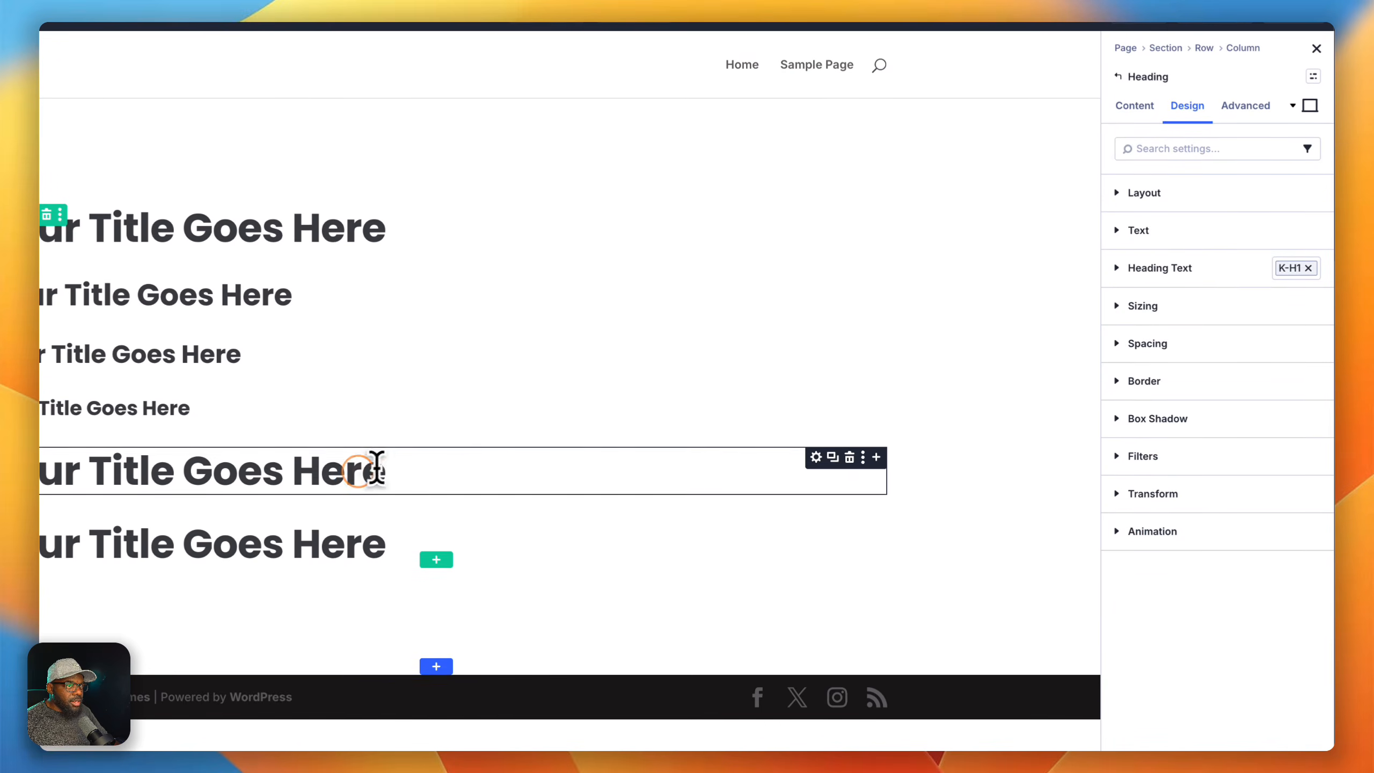
click(1290, 258)
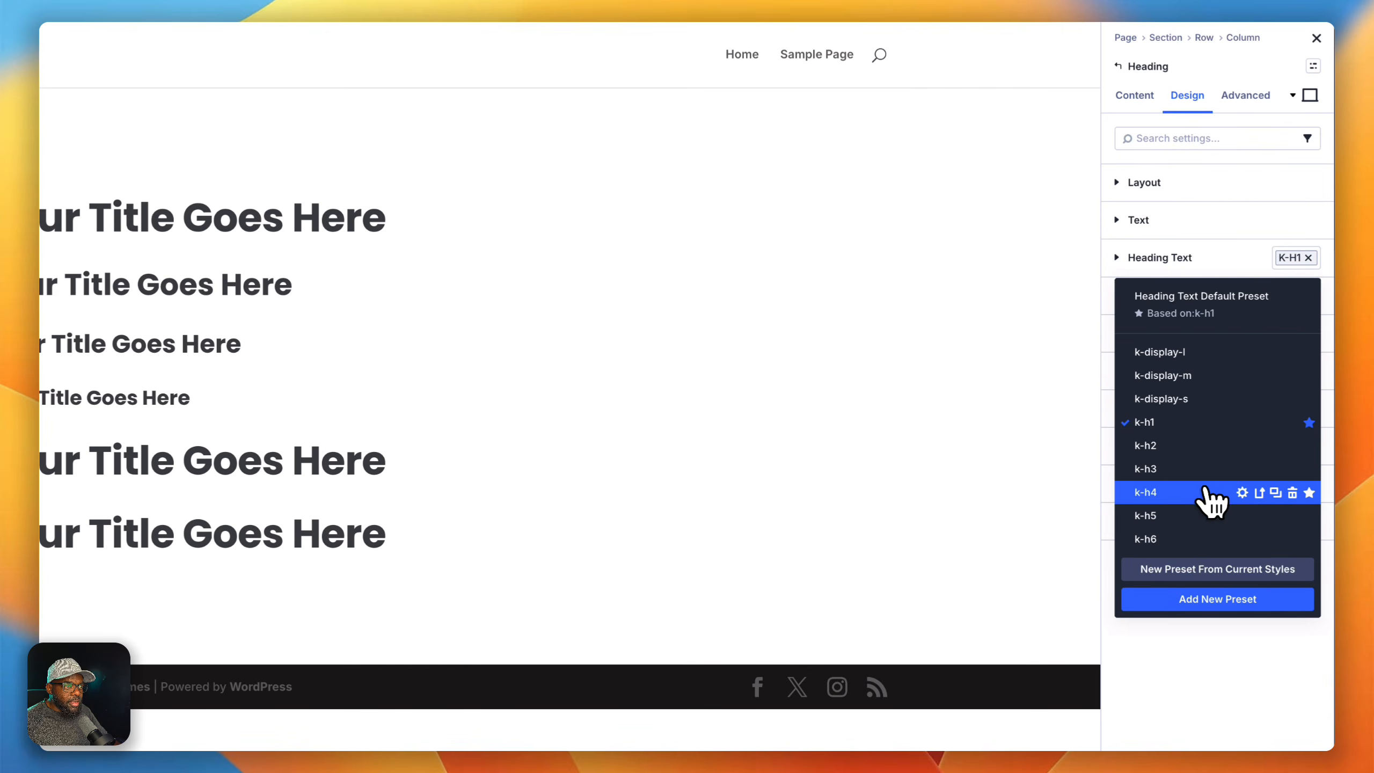
click(1206, 514)
Add the k-h6 Heading Text preset to the sixth heading.
click(374, 482)
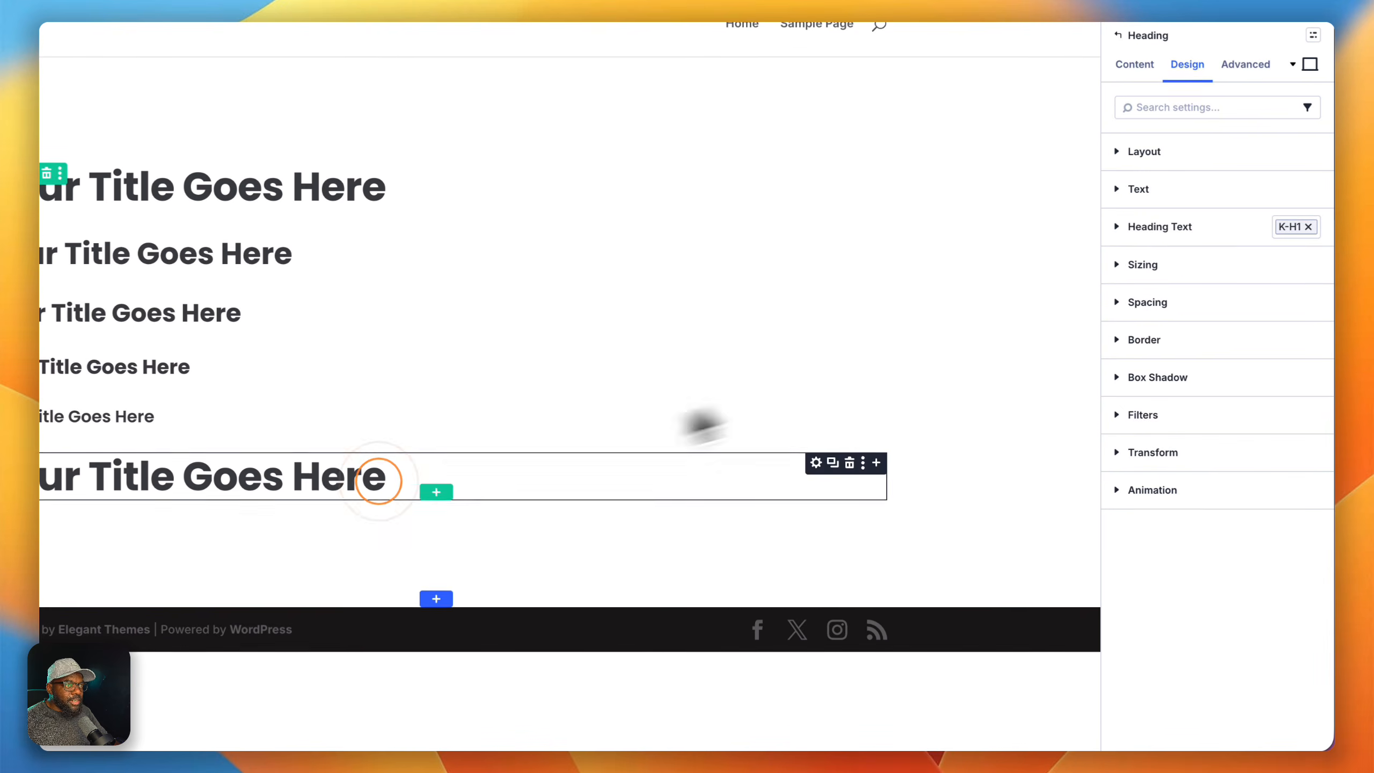
click(1293, 242)
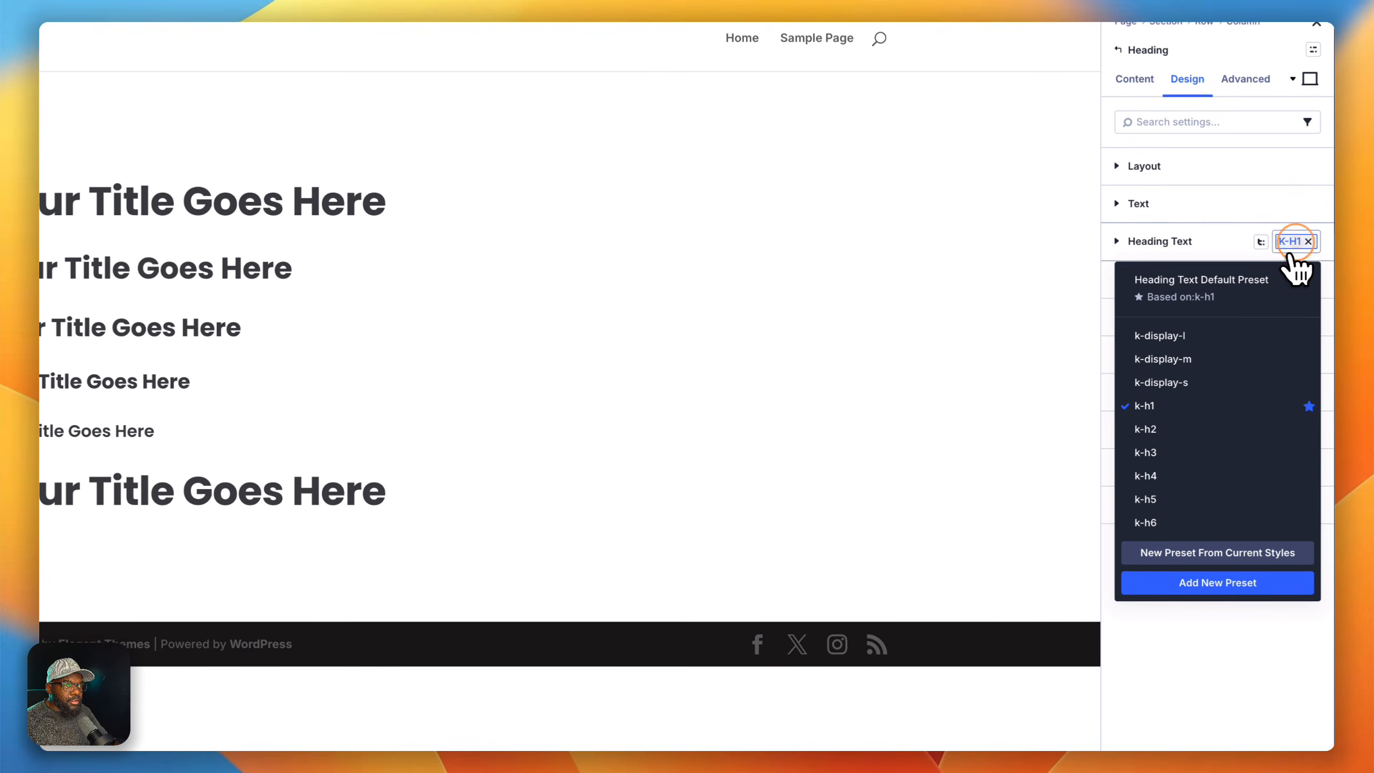
click(1169, 523)
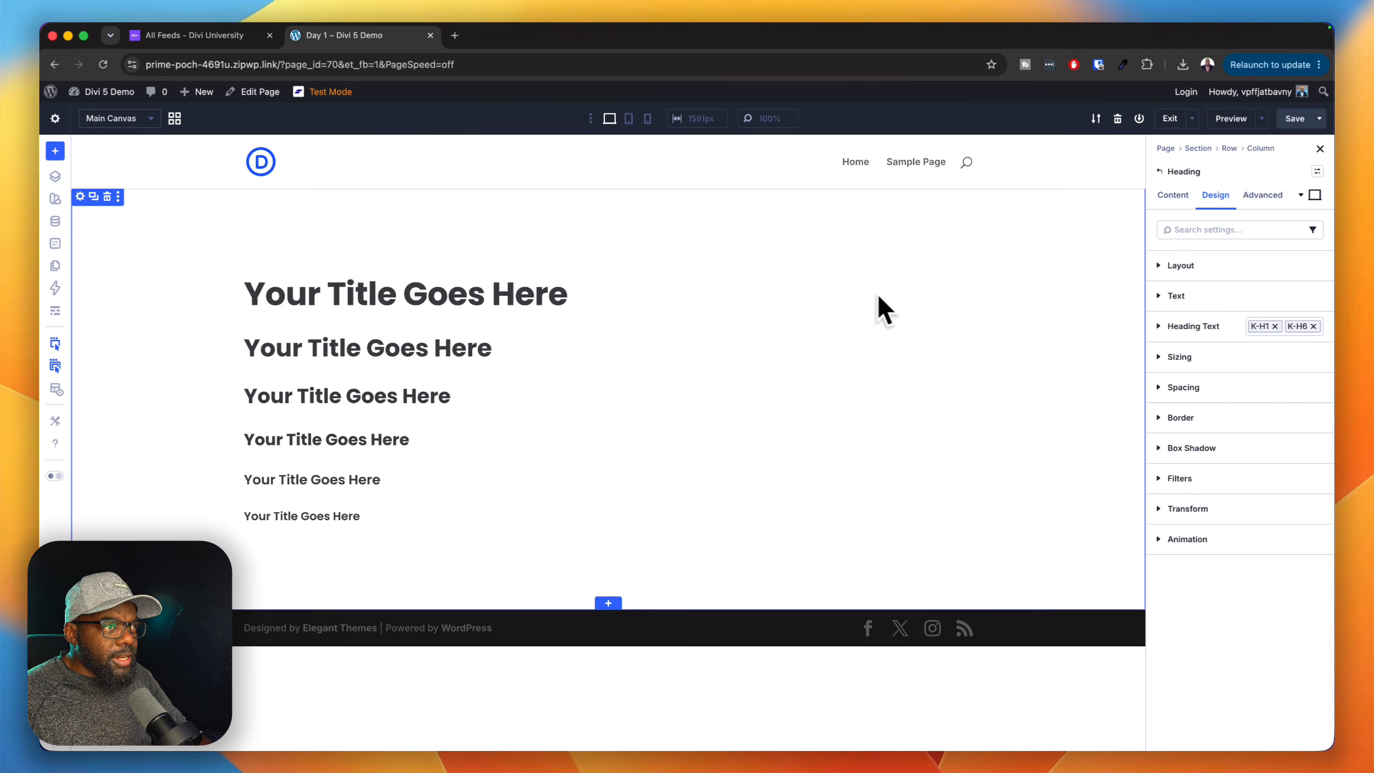
Duplicate the topmost heading twice and add the k-display-l Heading Text preset to the first heading in the stack.
click(930, 281)
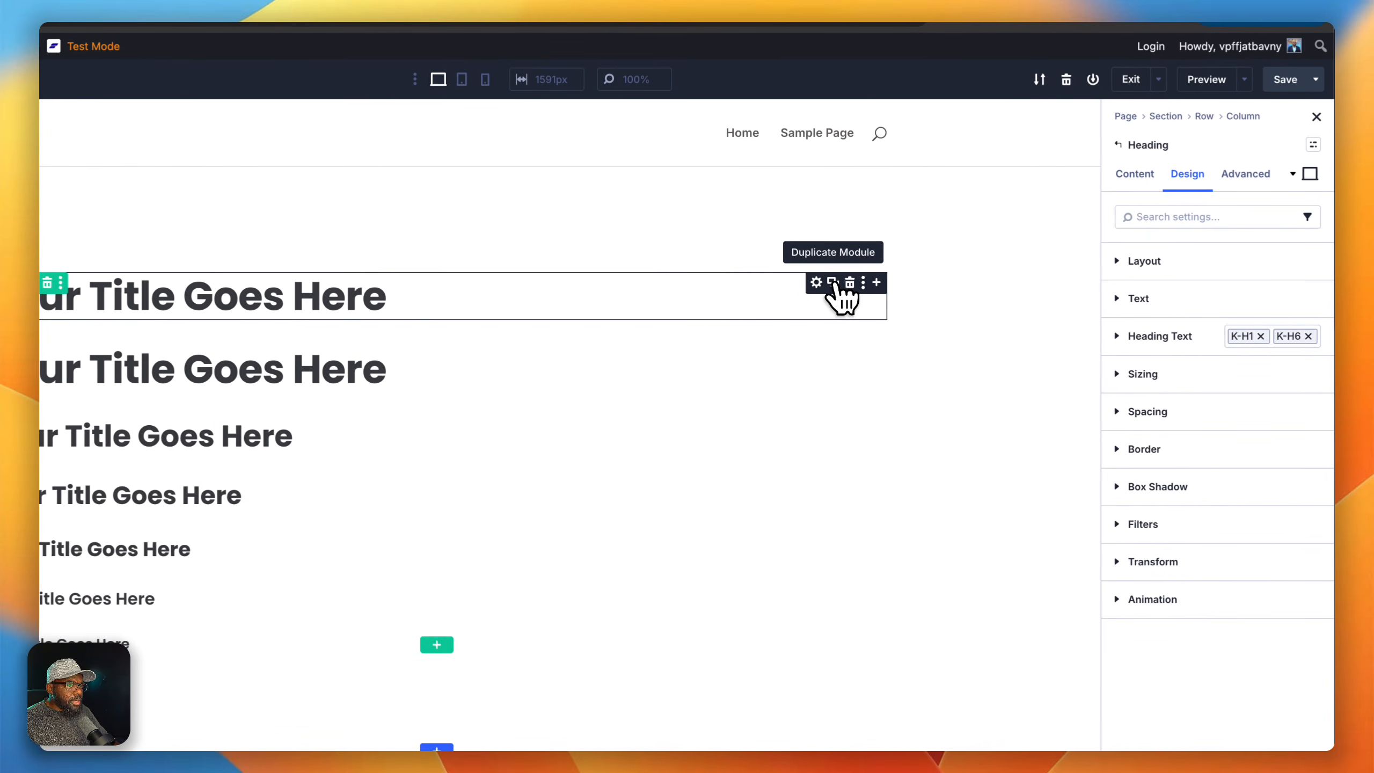
click(832, 281)
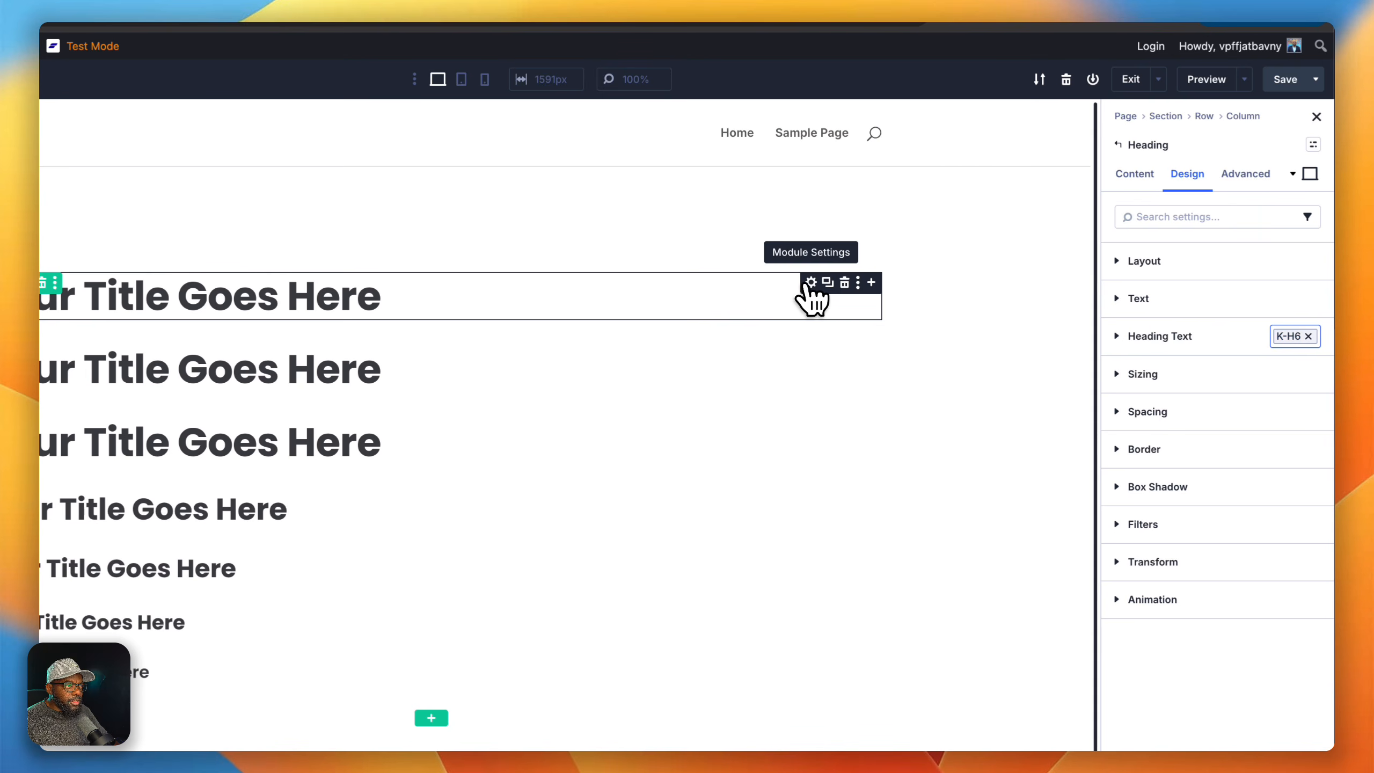
click(1291, 335)
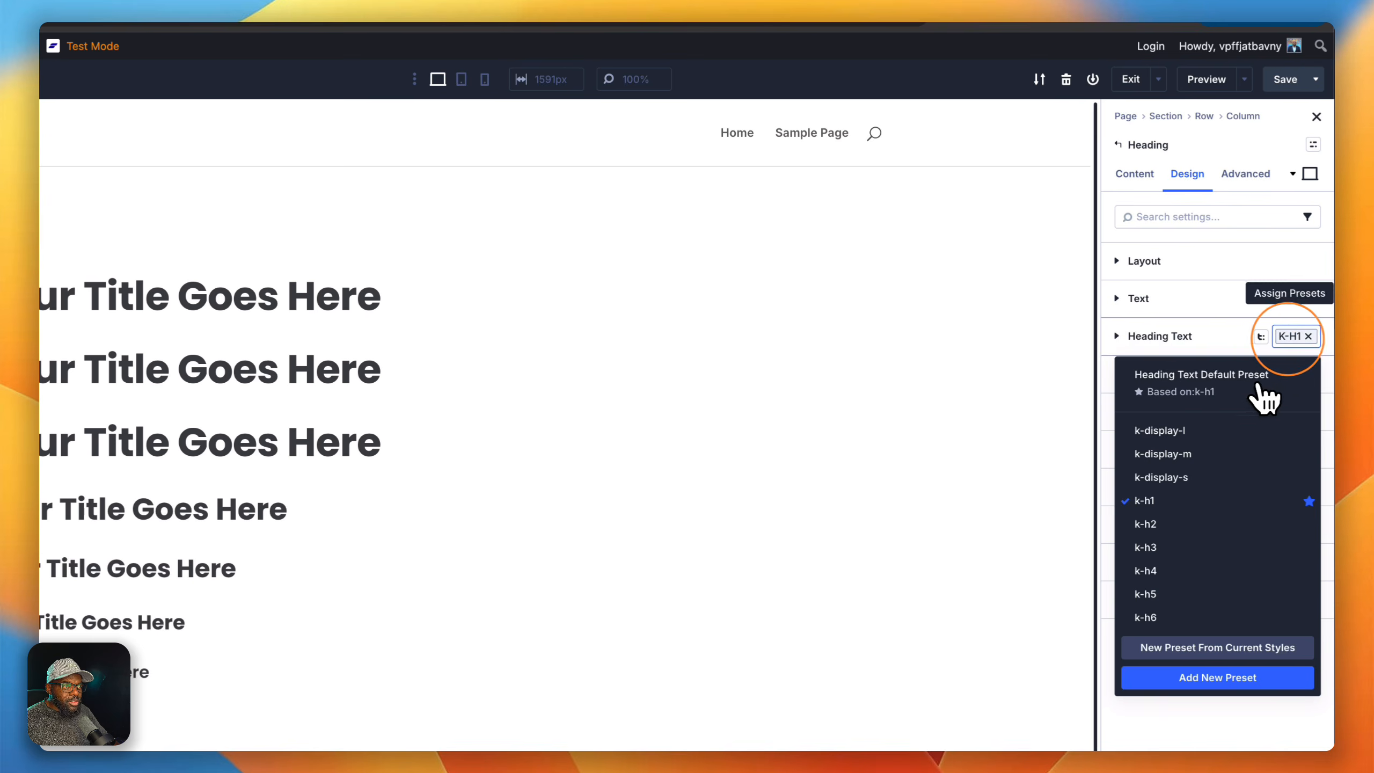
click(1217, 435)
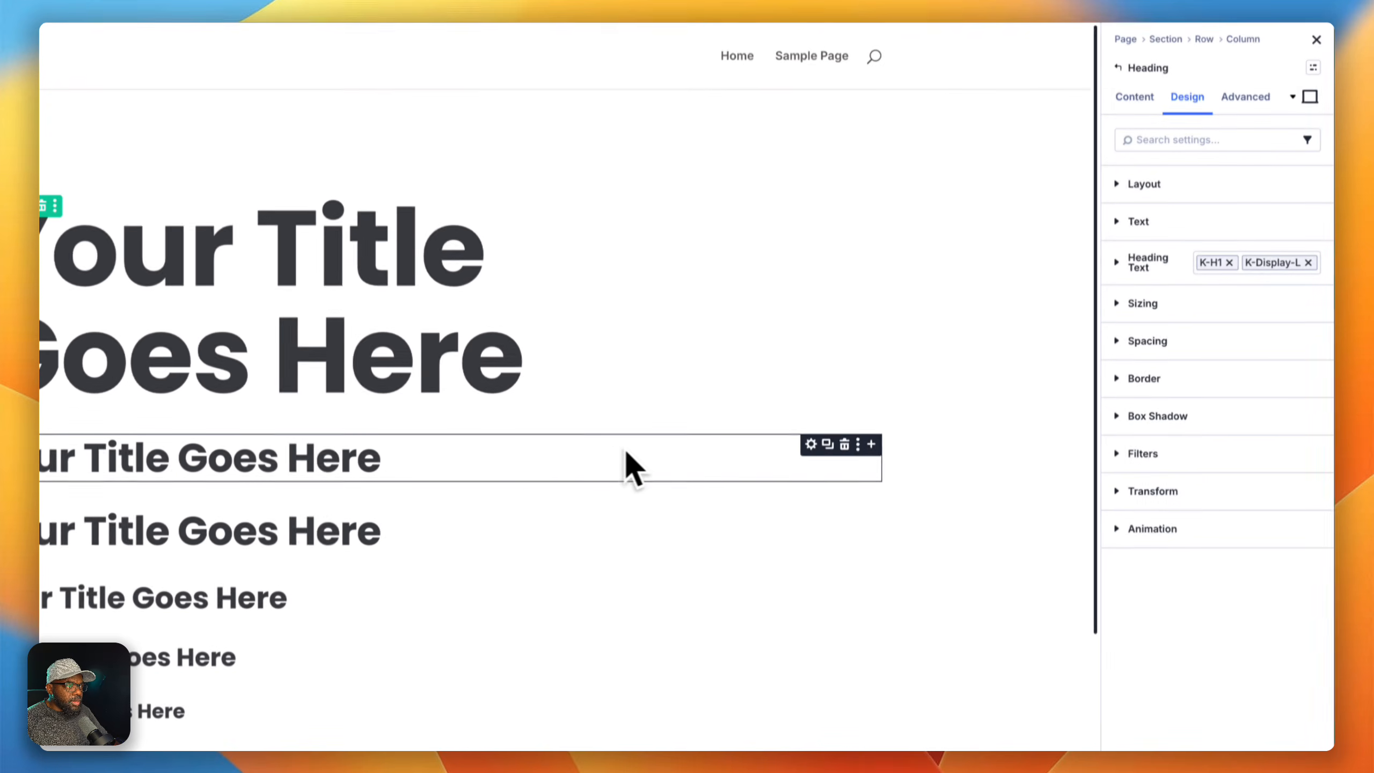
Add the k-display-m Heading Text preset to the second heading and k-display-s to the third heading.
click(810, 436)
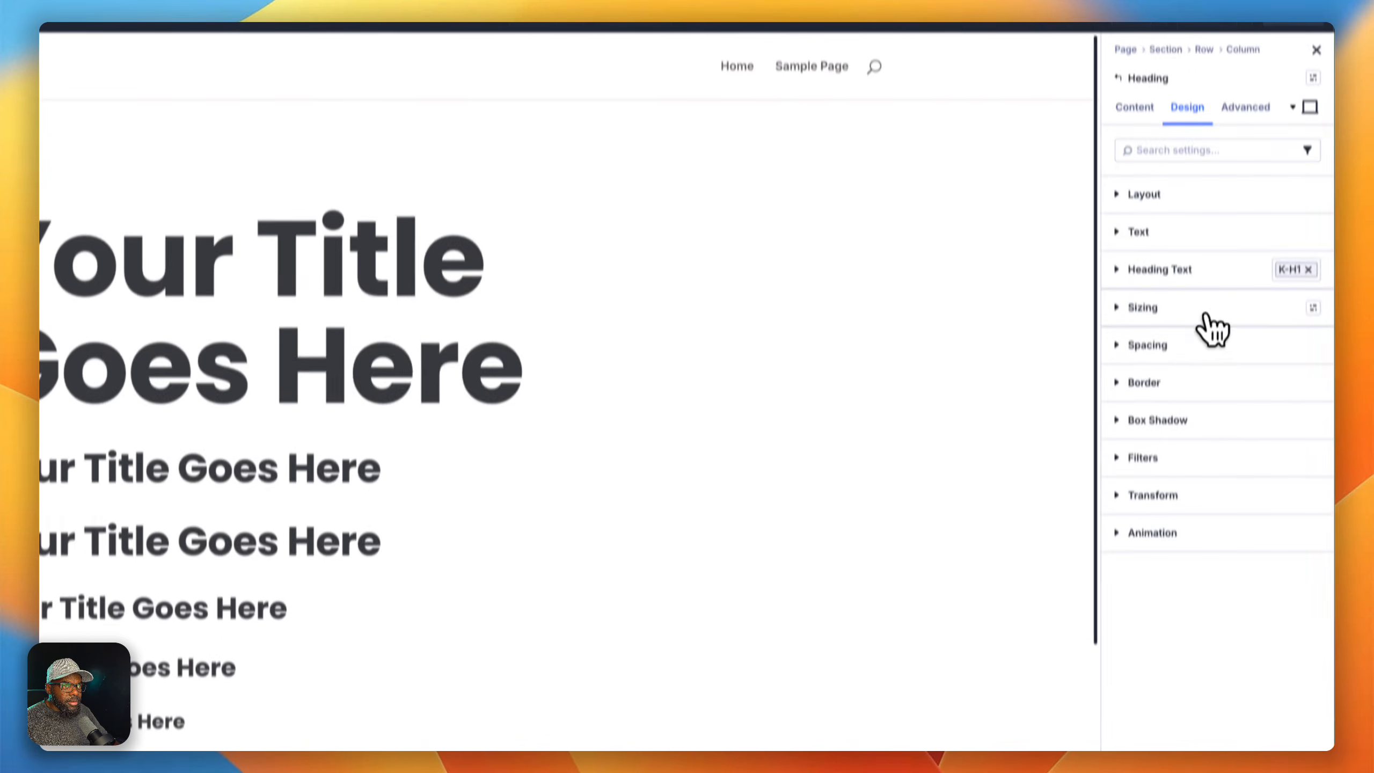
click(1291, 250)
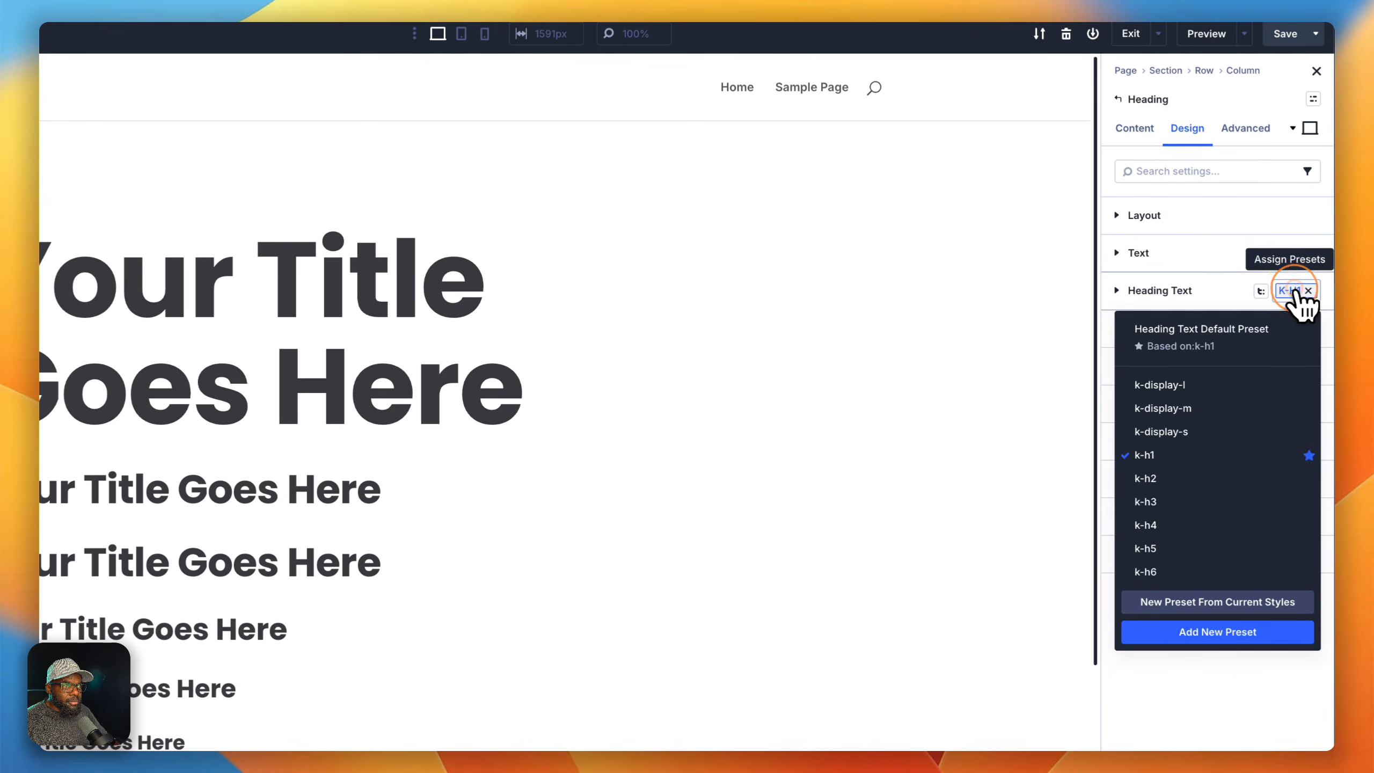
click(1217, 408)
scroll(784, 487, down, 2)
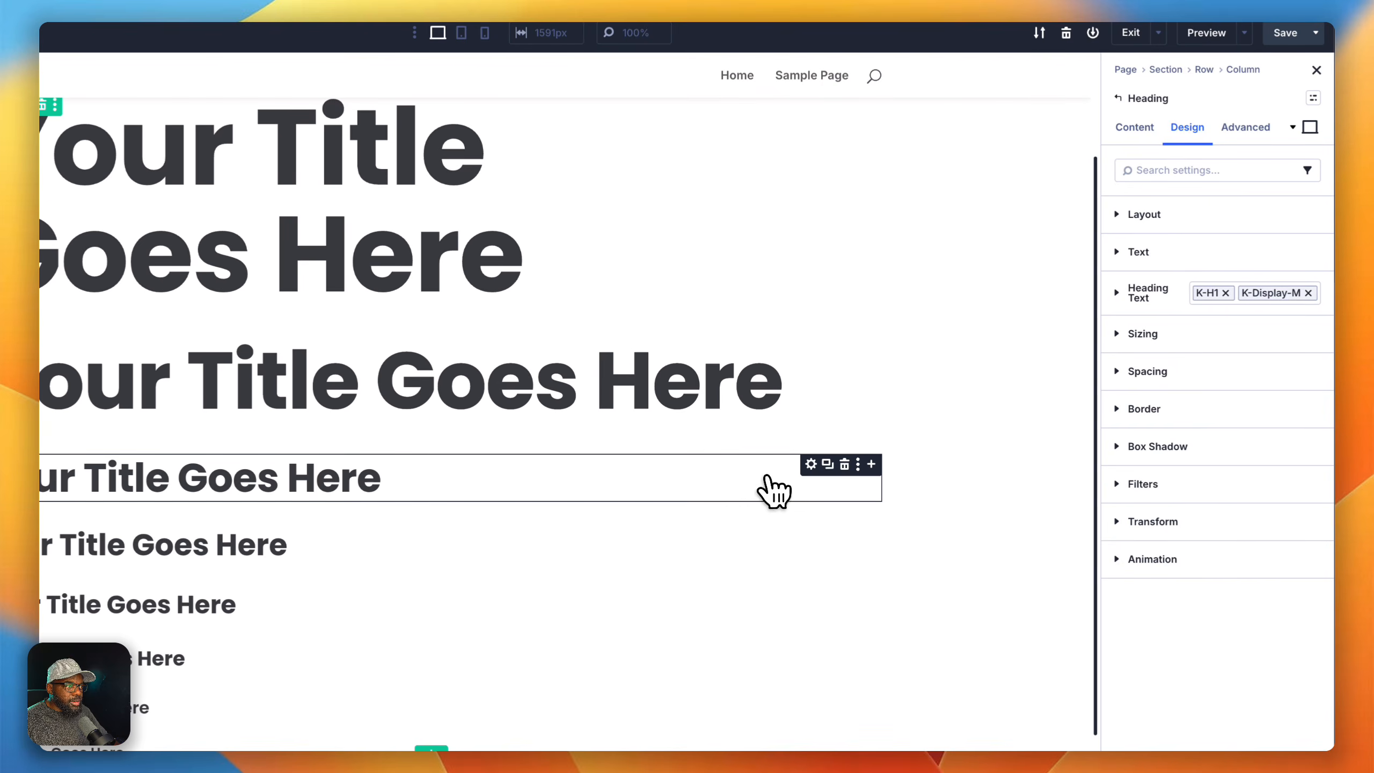
click(809, 465)
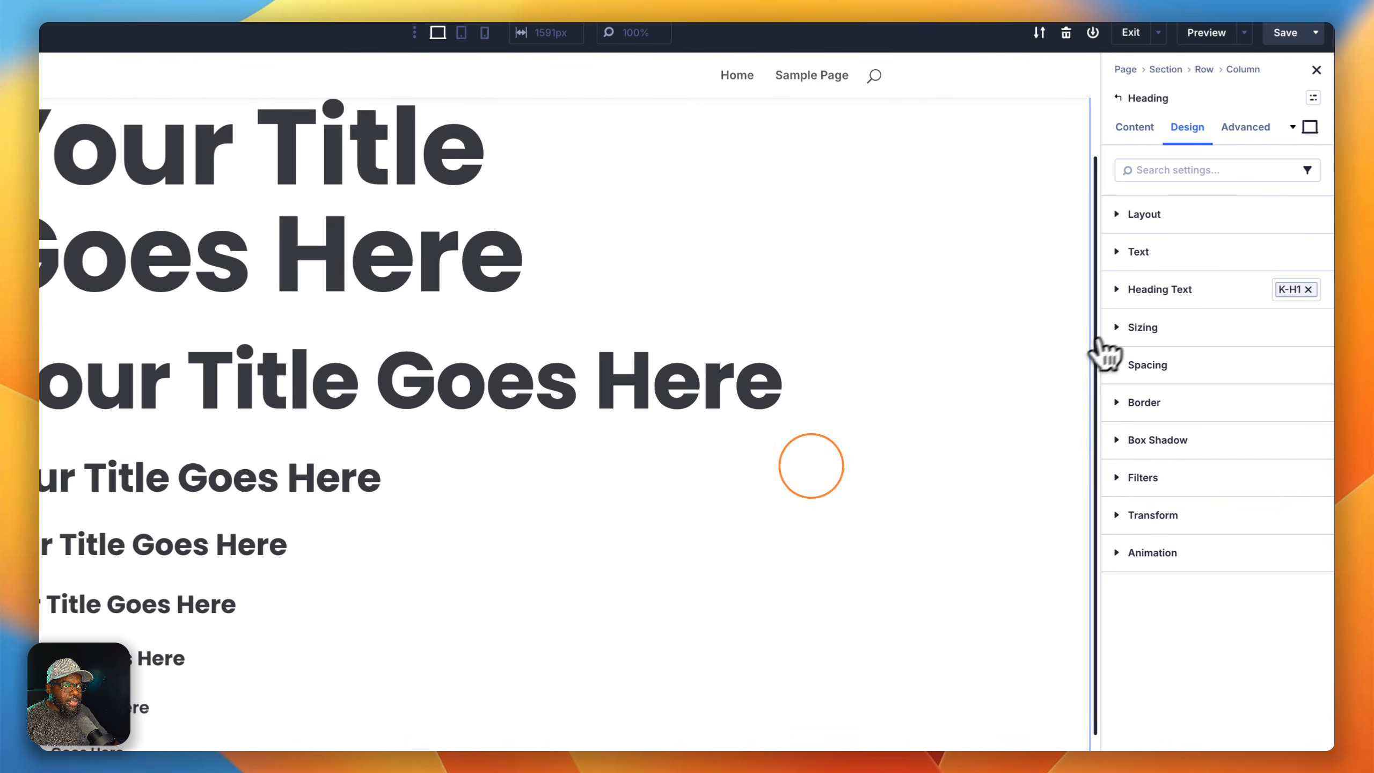
click(1292, 292)
click(1210, 427)
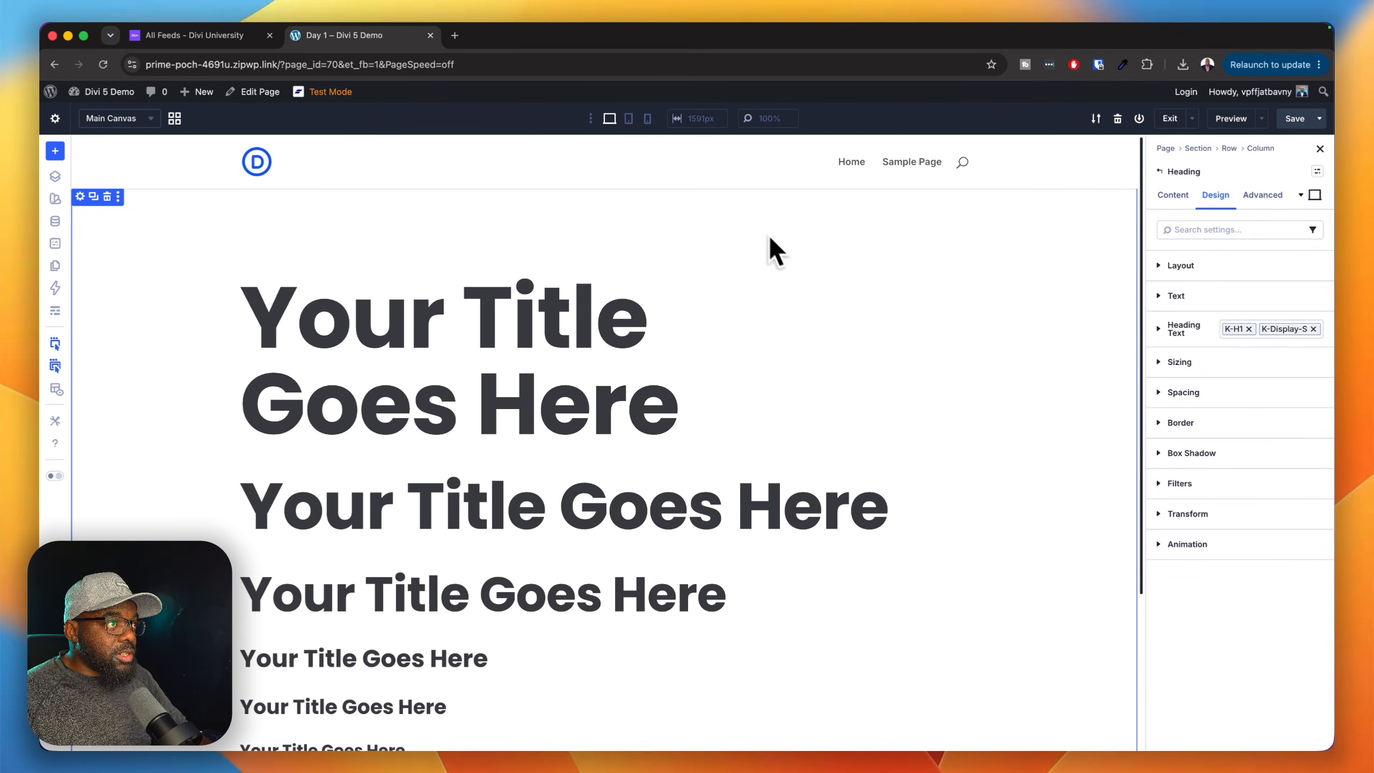
Preview the stacked headings in tablet and phone views to examine how the heading sizes respond.
click(628, 118)
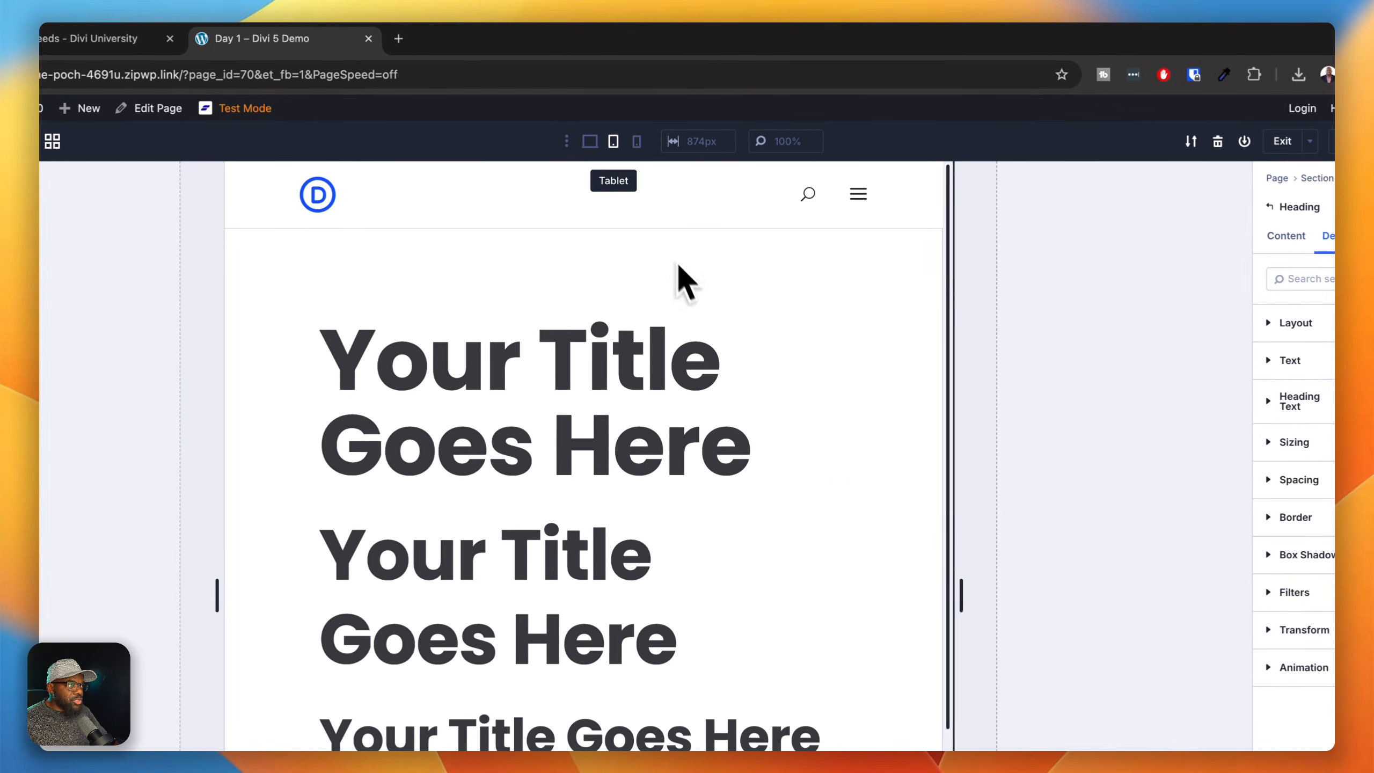
scroll(778, 422, down, 4)
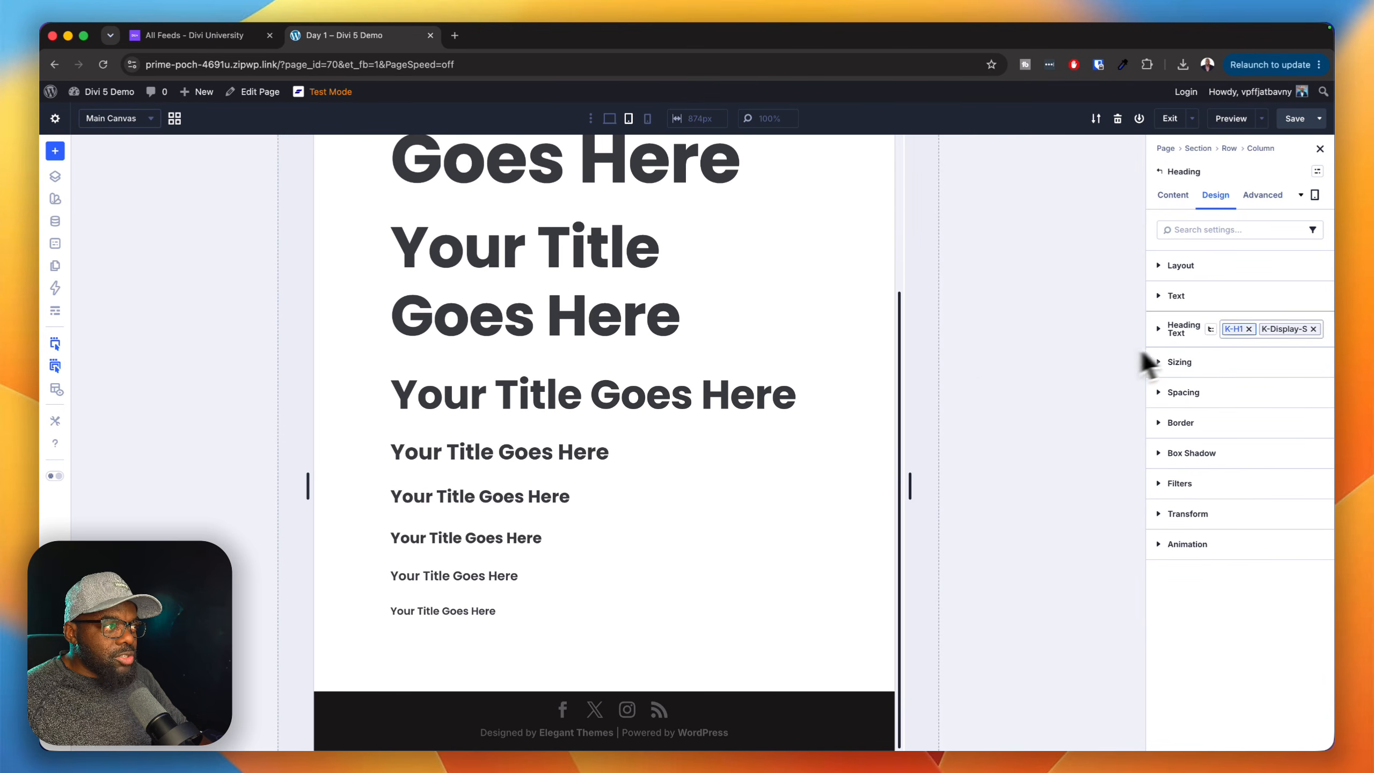
scroll(816, 421, up, 10)
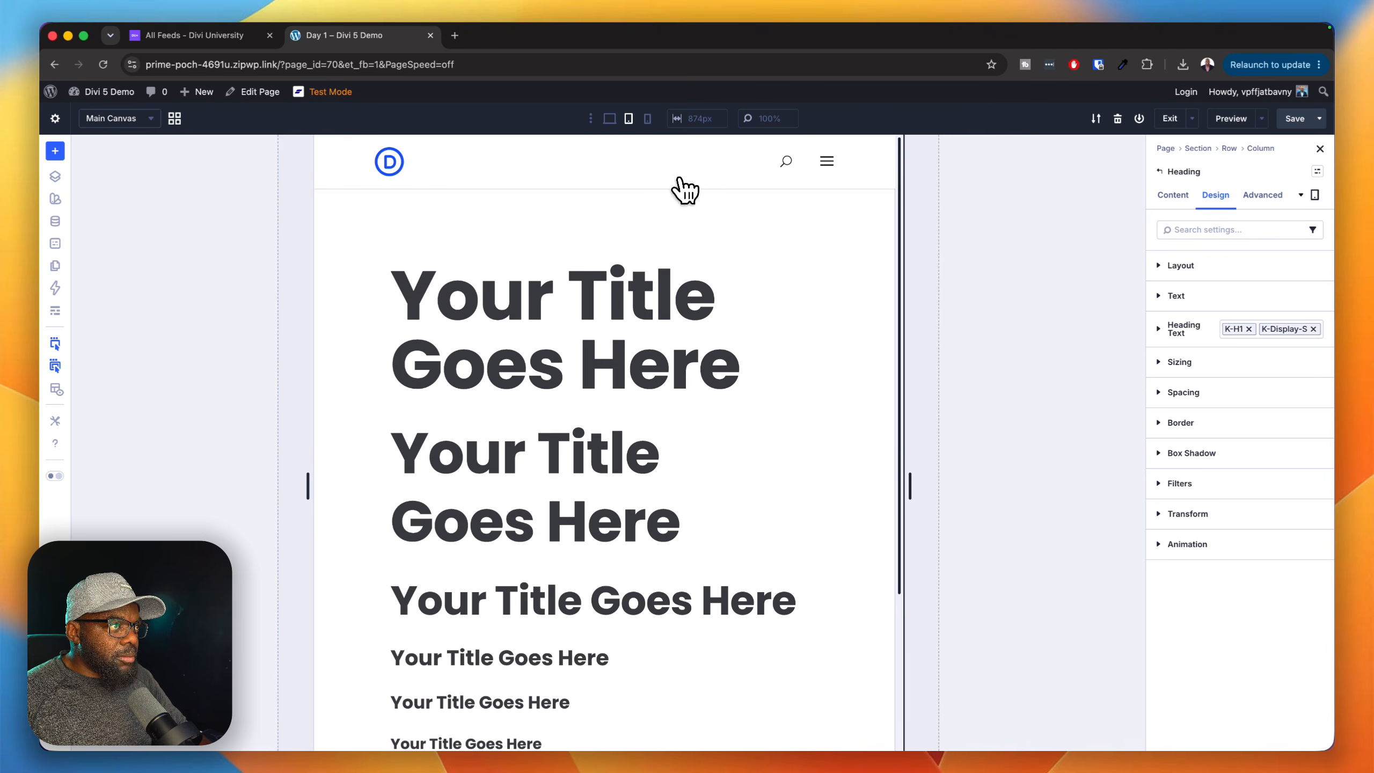
click(647, 118)
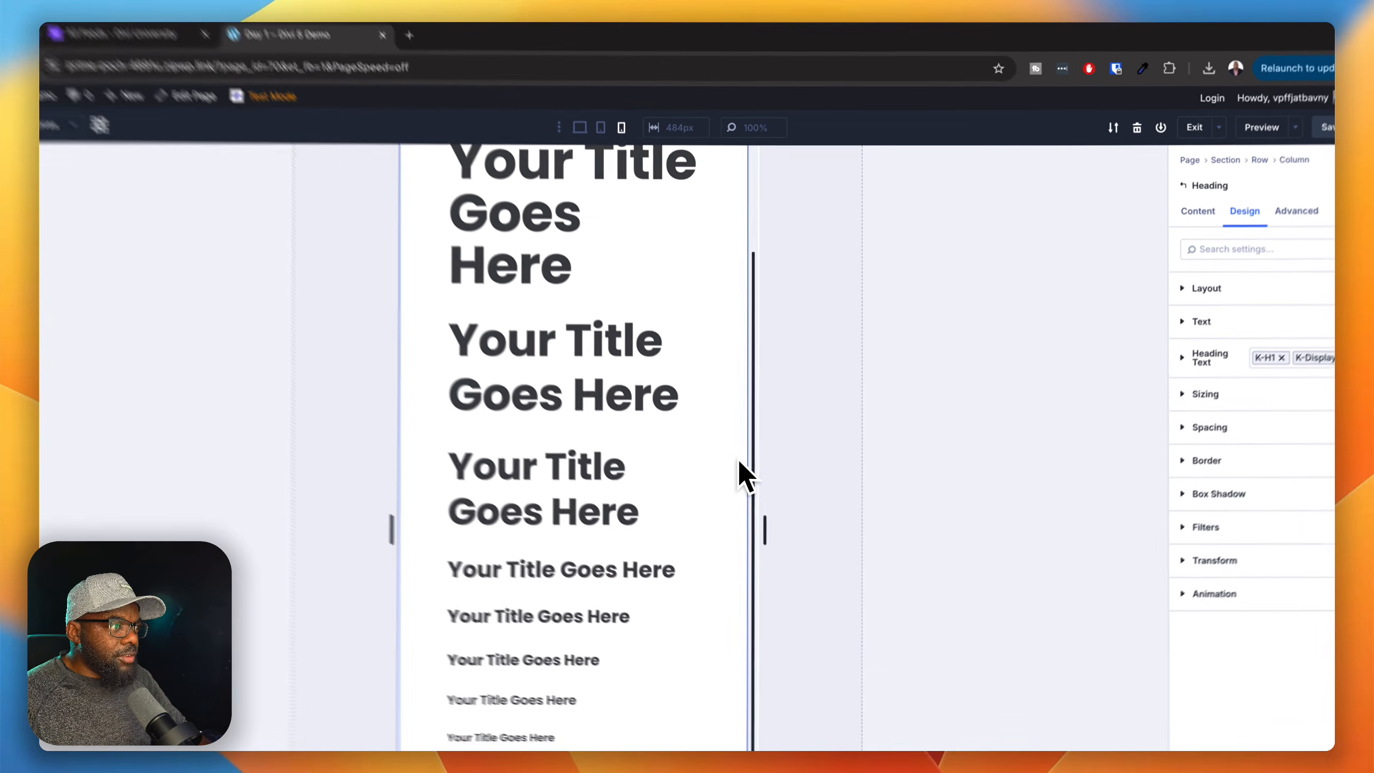
Return to the desktop view and delete the section holding the stacked headings.
scroll(749, 425, up, 5)
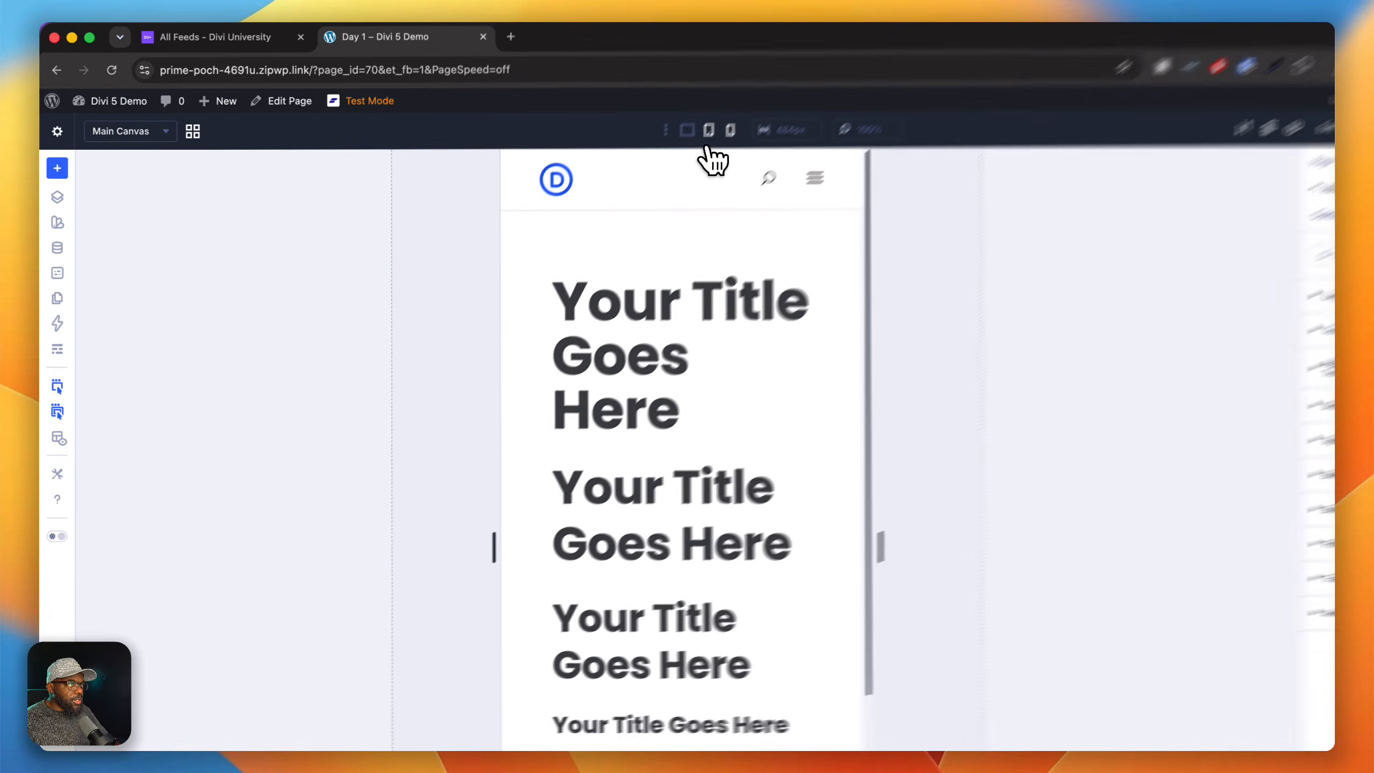
click(609, 118)
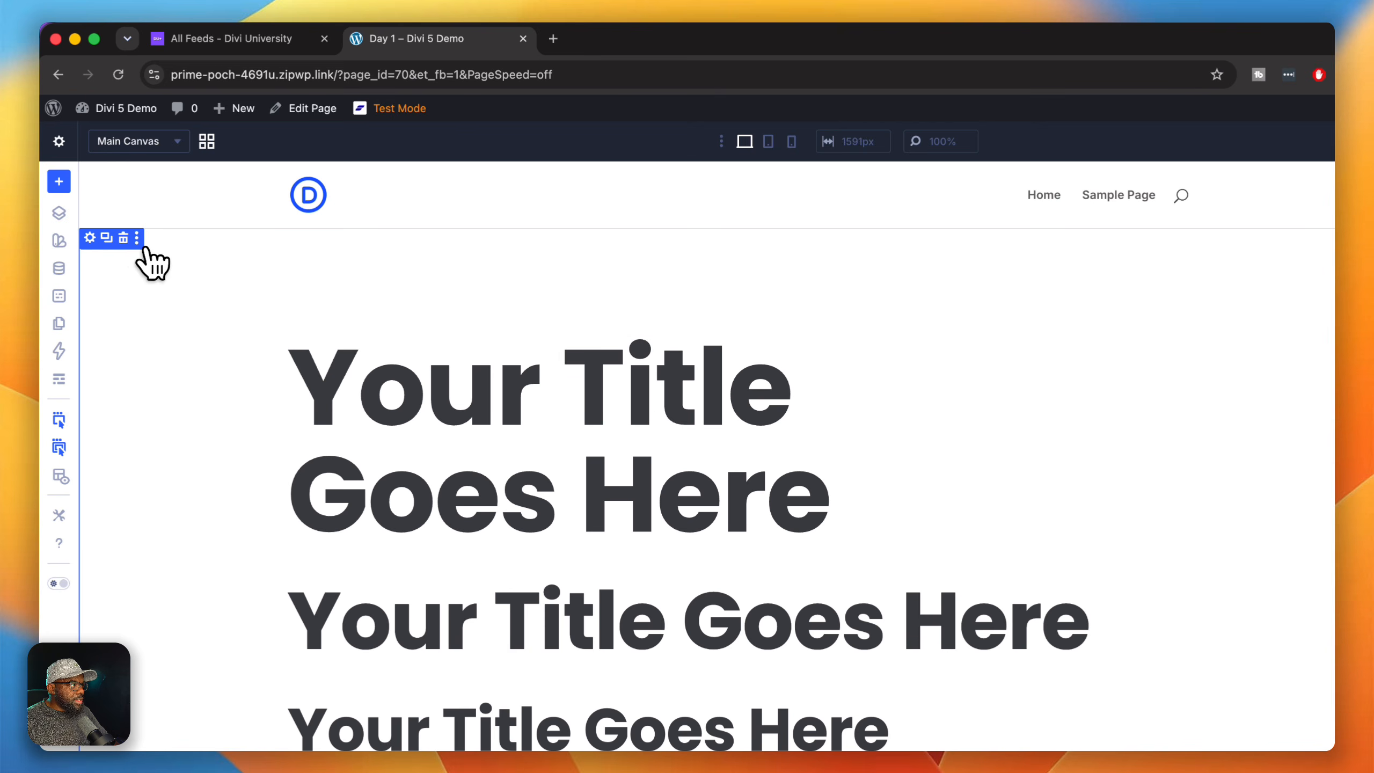
click(124, 239)
Insert a single-column row with a Text module into the empty section.
click(742, 285)
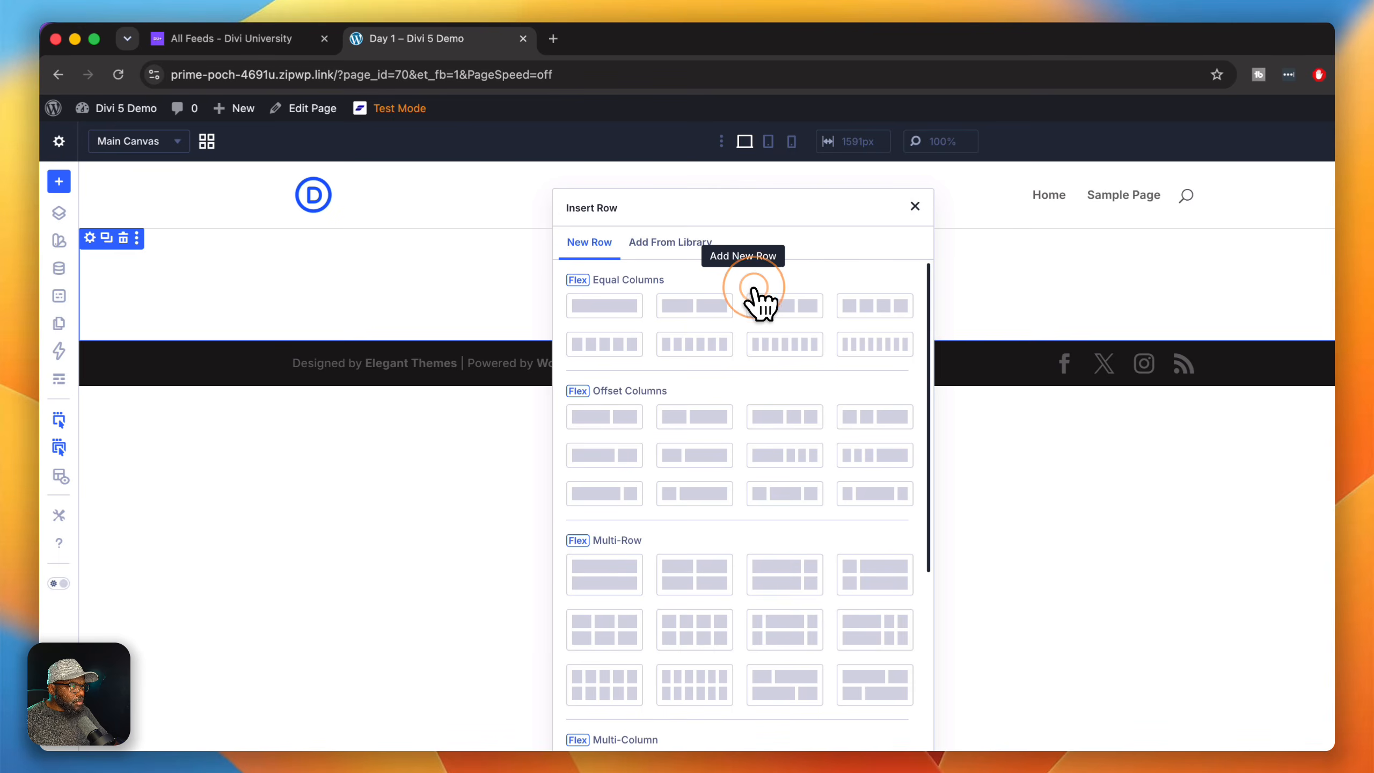
click(681, 308)
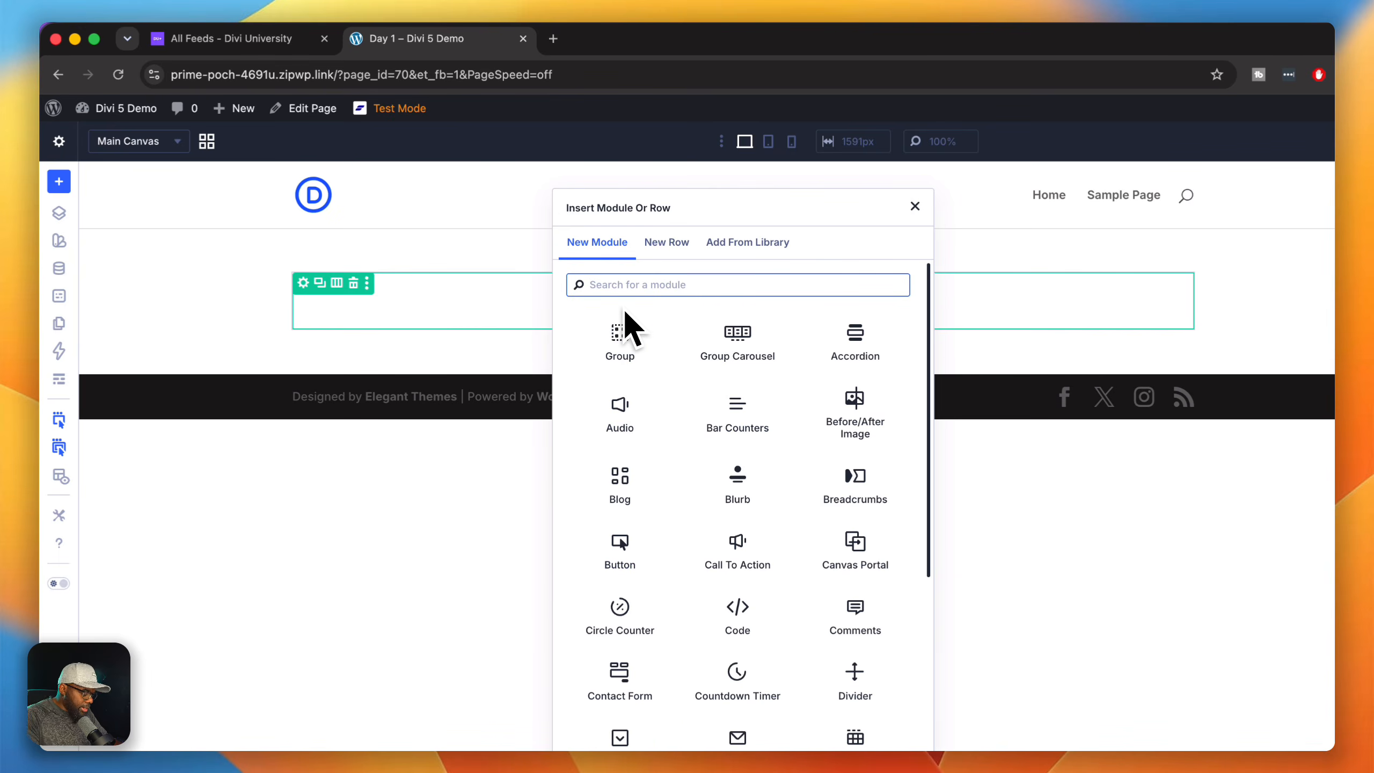
text(text)
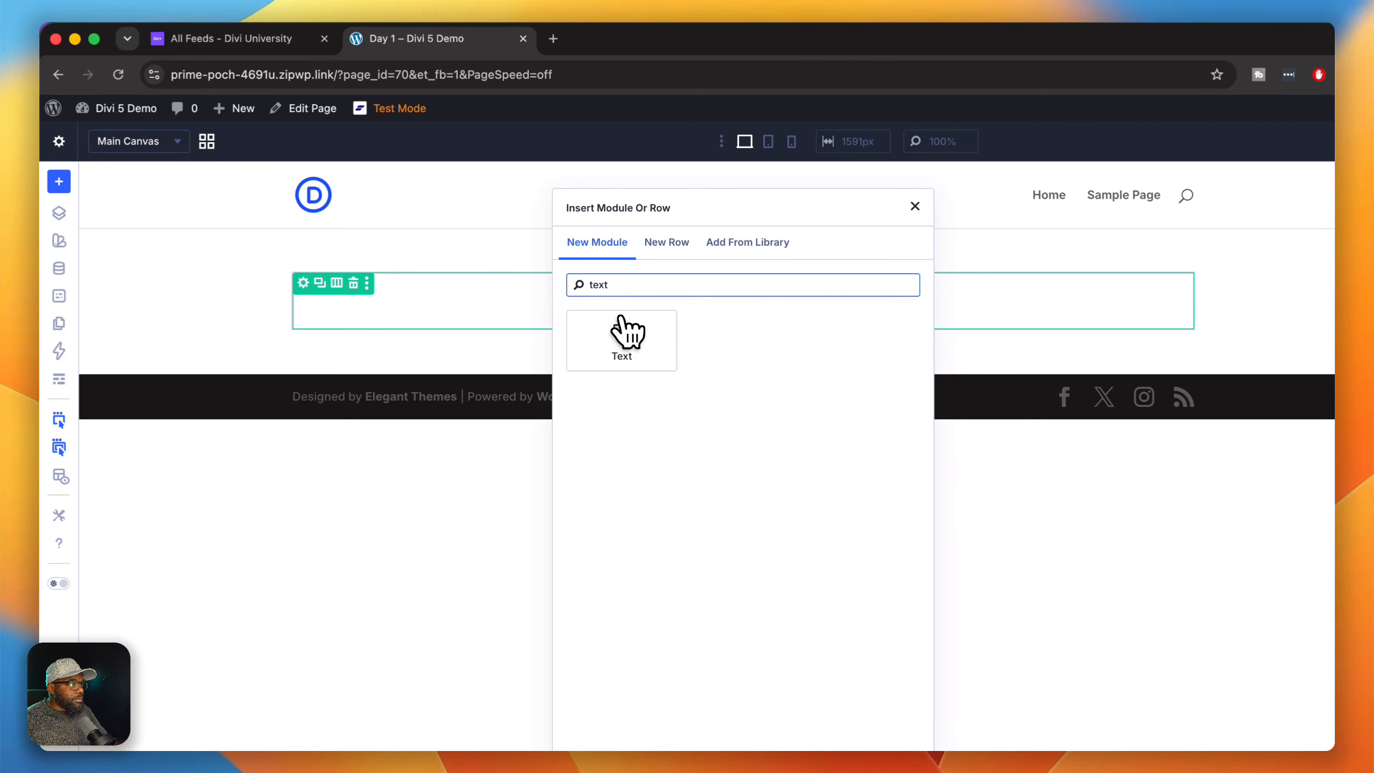
click(620, 335)
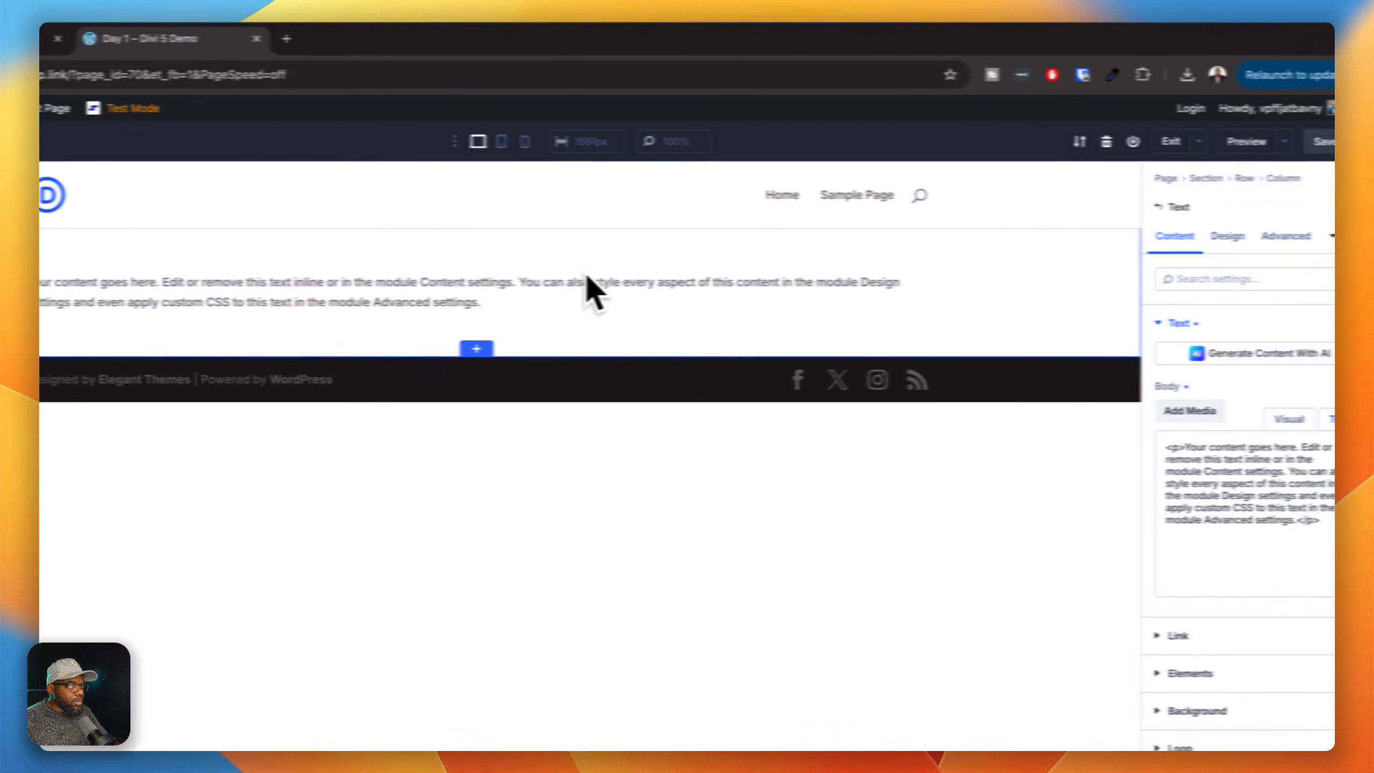
Apply the k-section-xs preset to the section, then replace it with k-section-s.
click(955, 249)
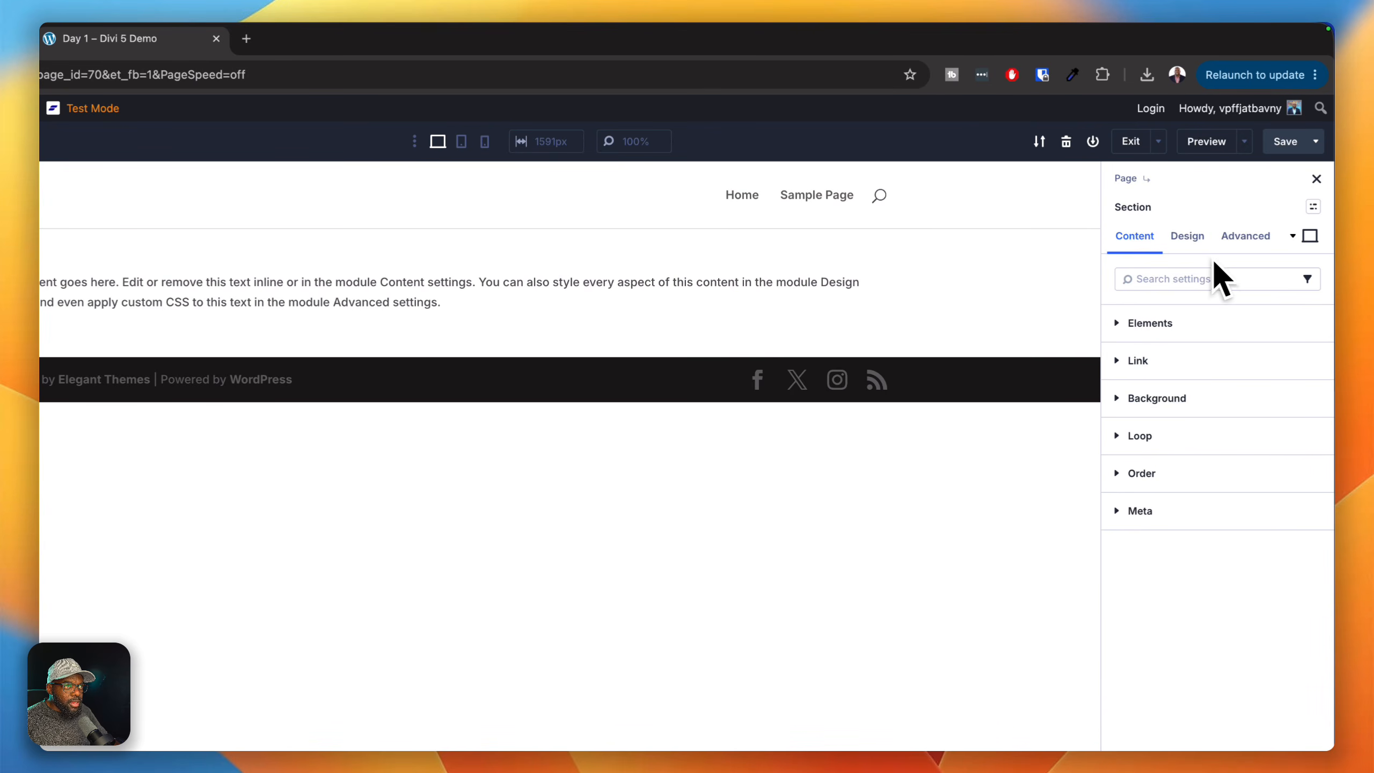
click(1314, 207)
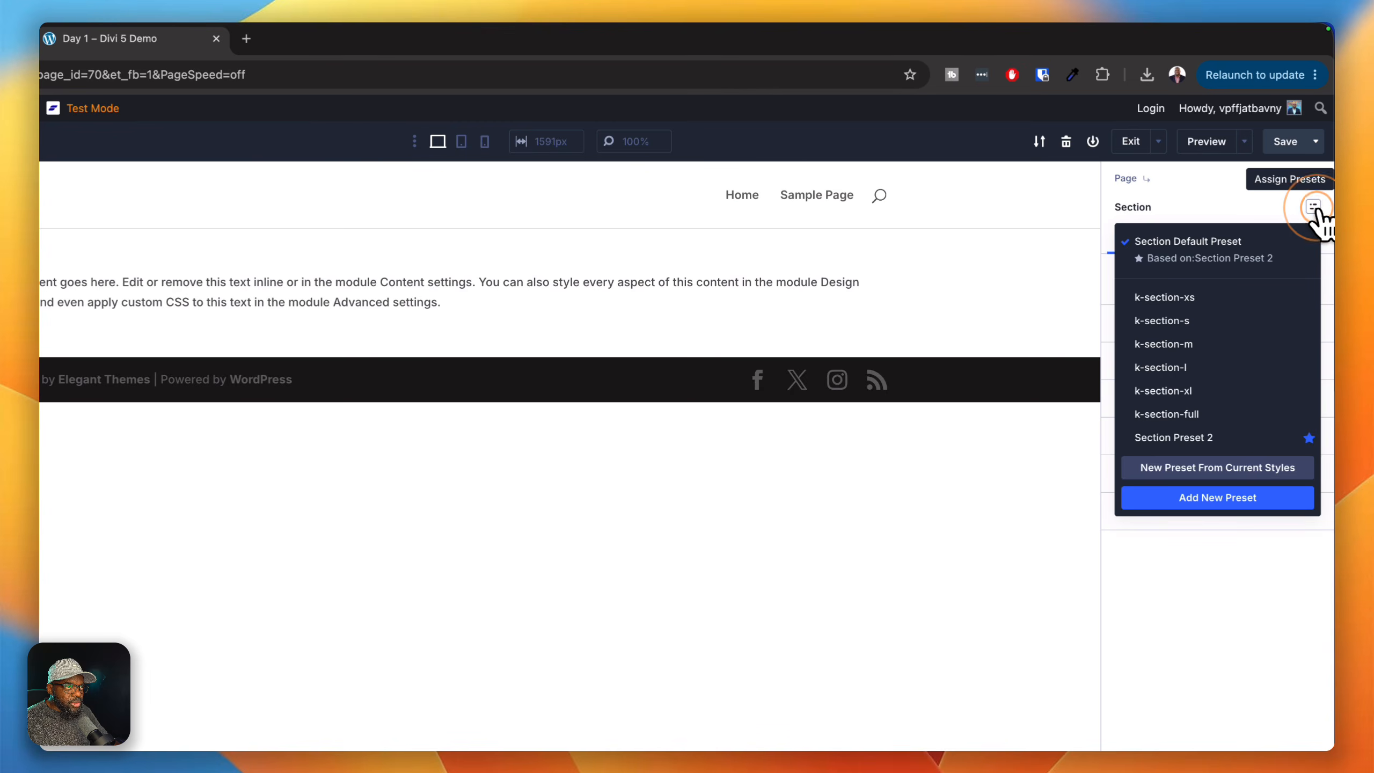
click(1206, 296)
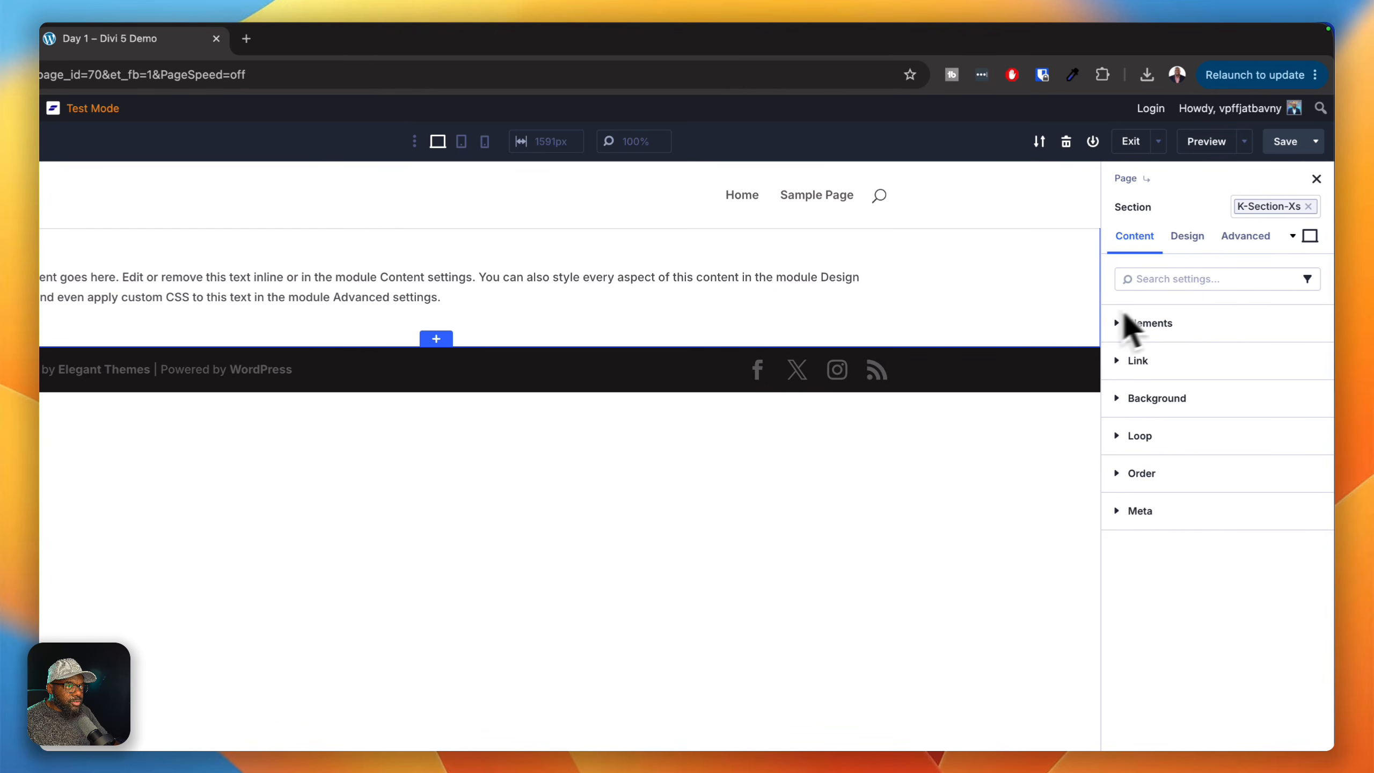
click(1307, 206)
click(1313, 207)
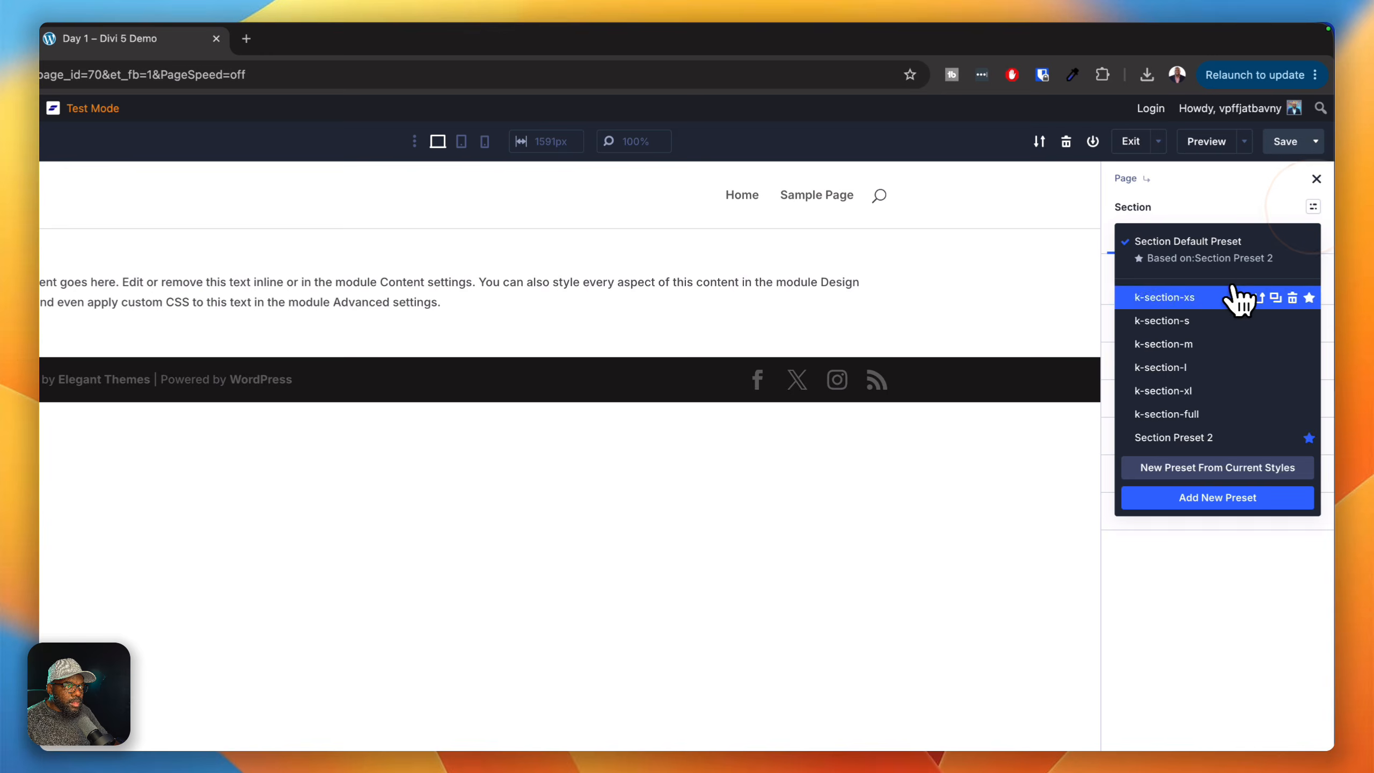
click(1200, 321)
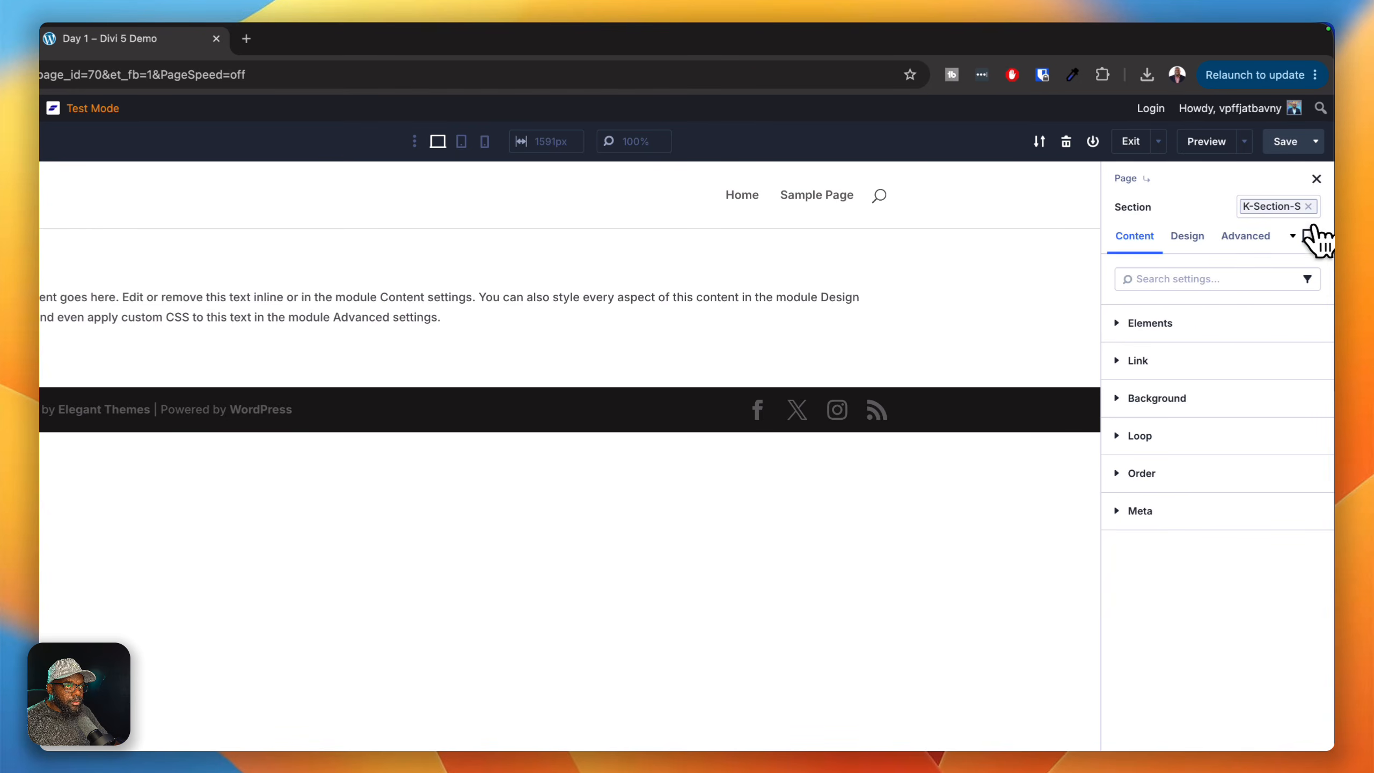
Swap the section's preset to k-section-m, then replace that with k-section-l.
click(1309, 207)
click(1315, 212)
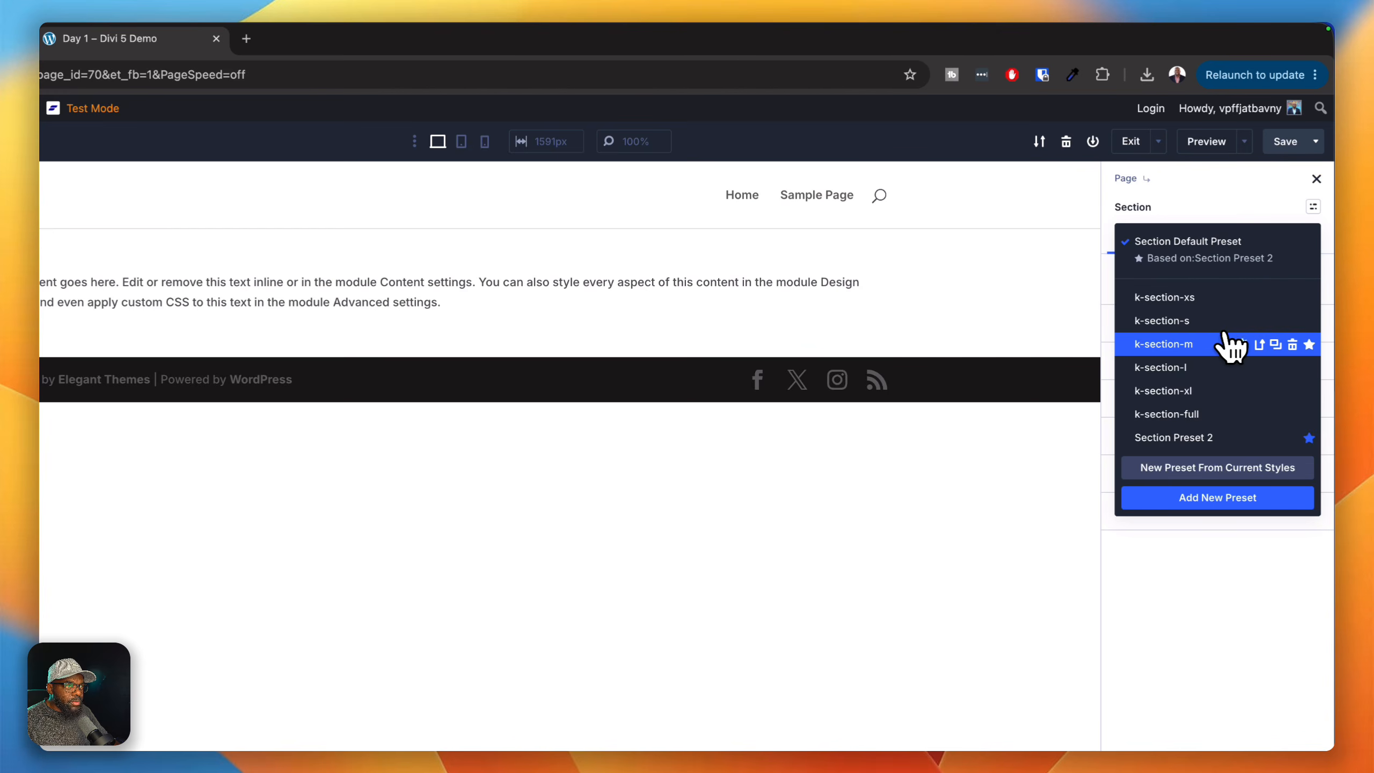
click(1210, 342)
click(1308, 206)
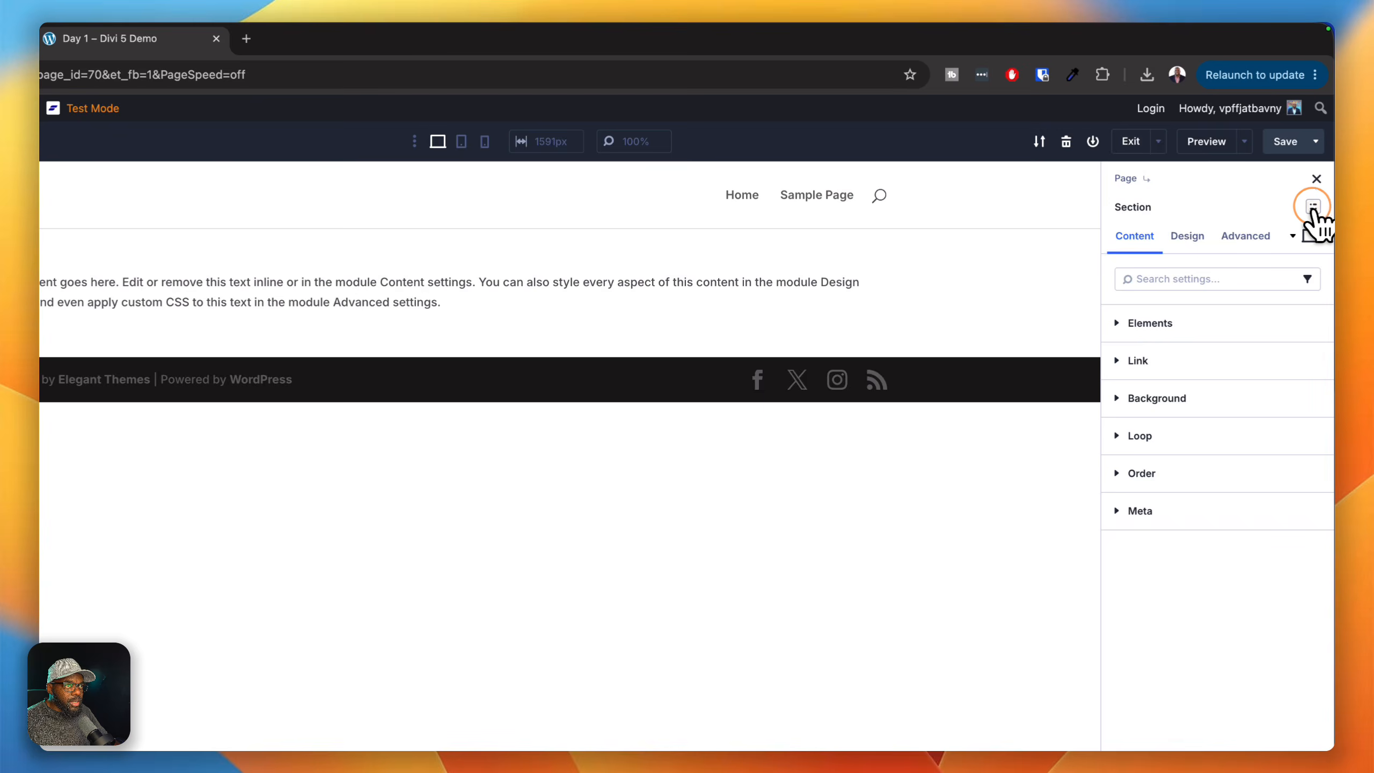
click(1314, 208)
click(1211, 363)
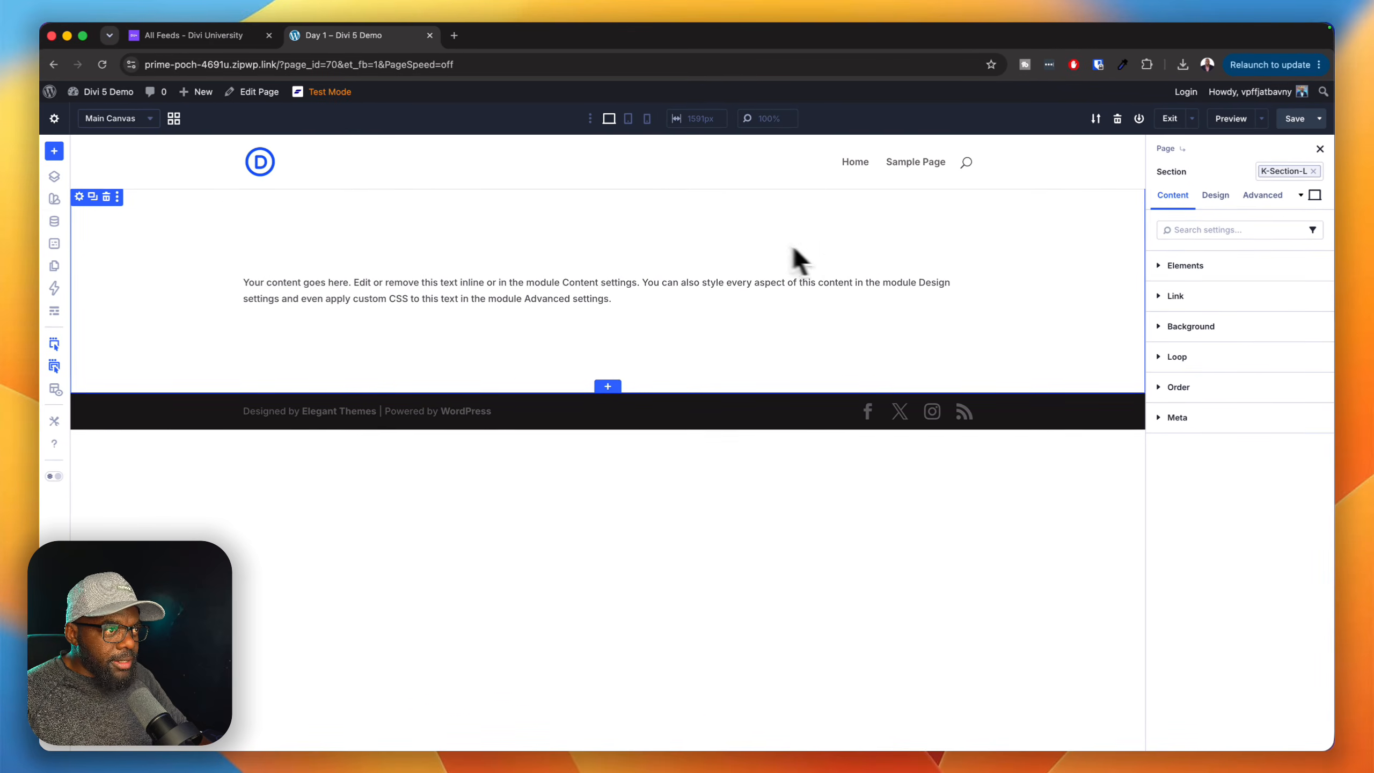
Preview the section in tablet and phone views to examine its responsive spacing, and return to desktop view.
click(628, 118)
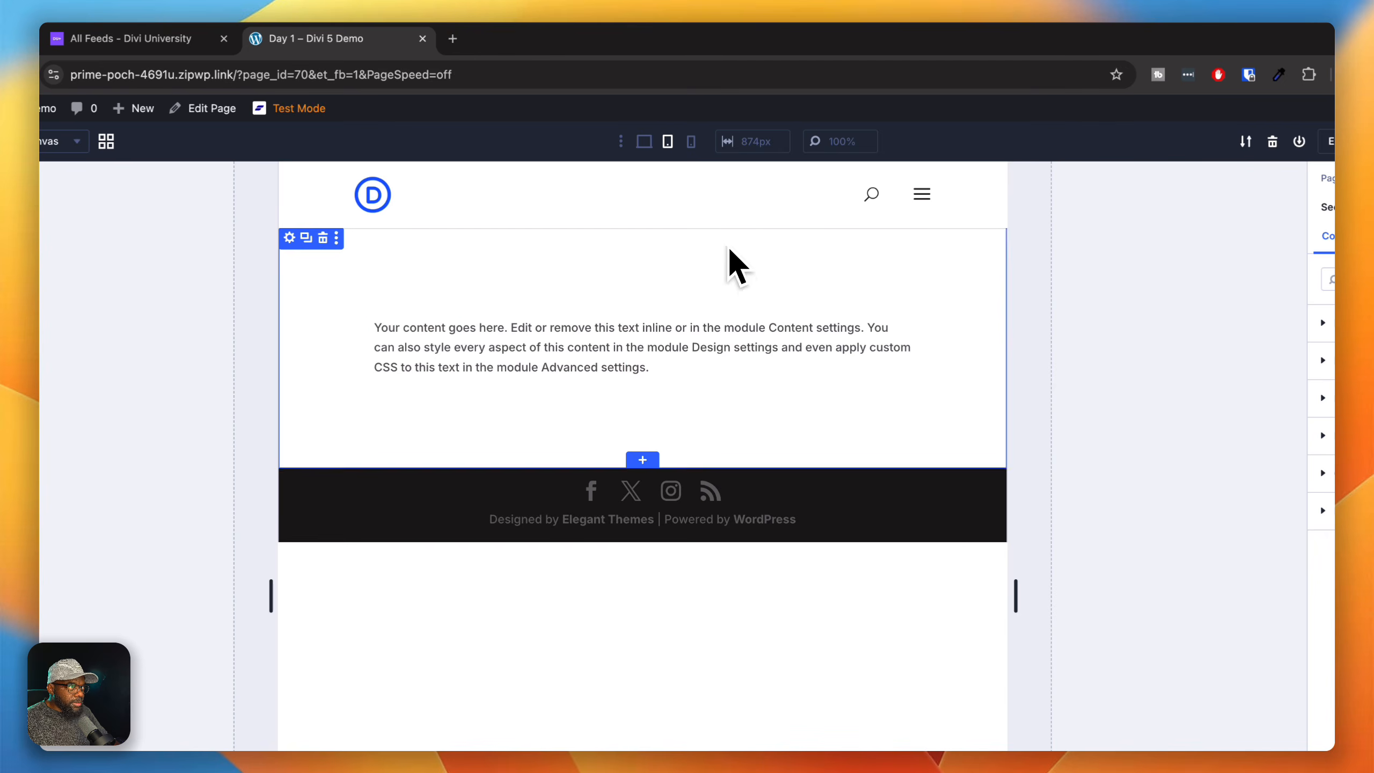
click(692, 142)
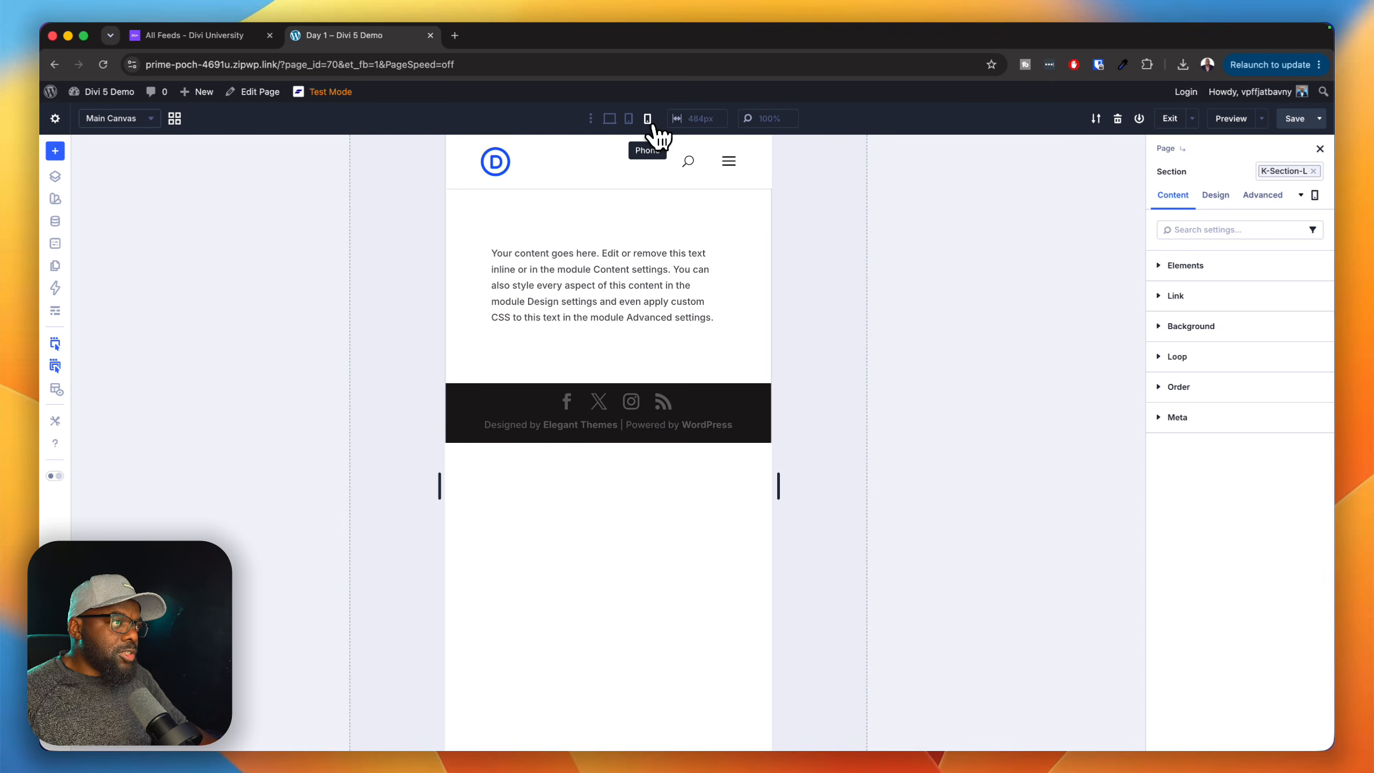
click(610, 118)
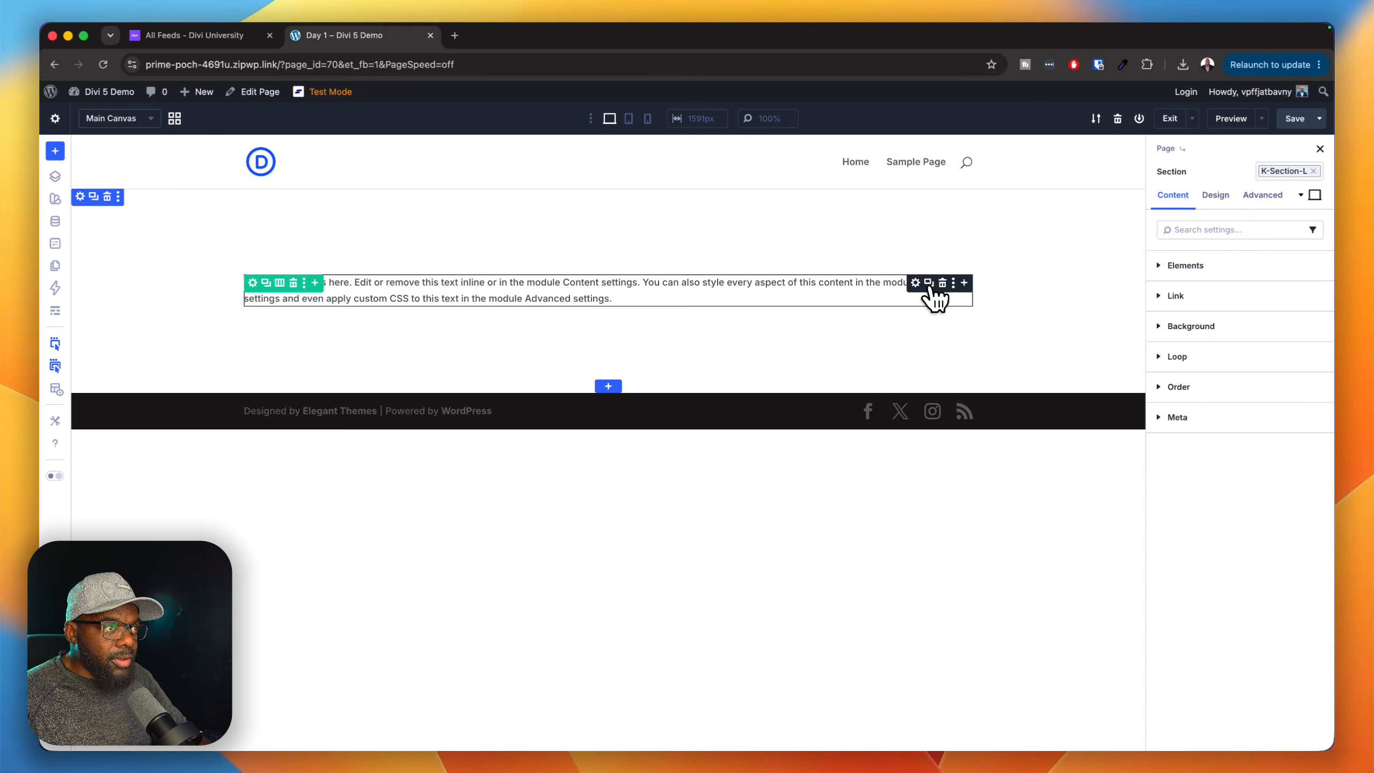
Assign the k-text-body preset to the Text design settings of the Text module.
click(916, 282)
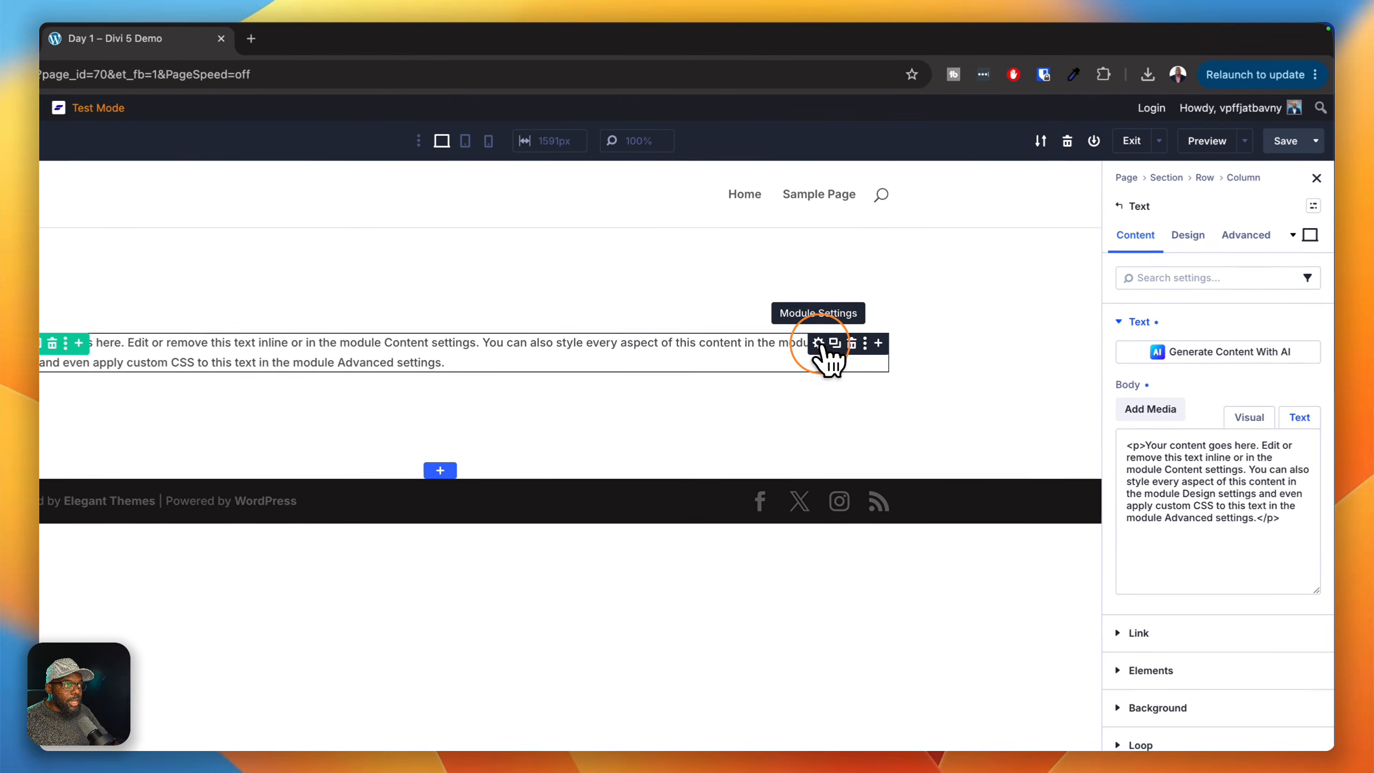
click(1189, 238)
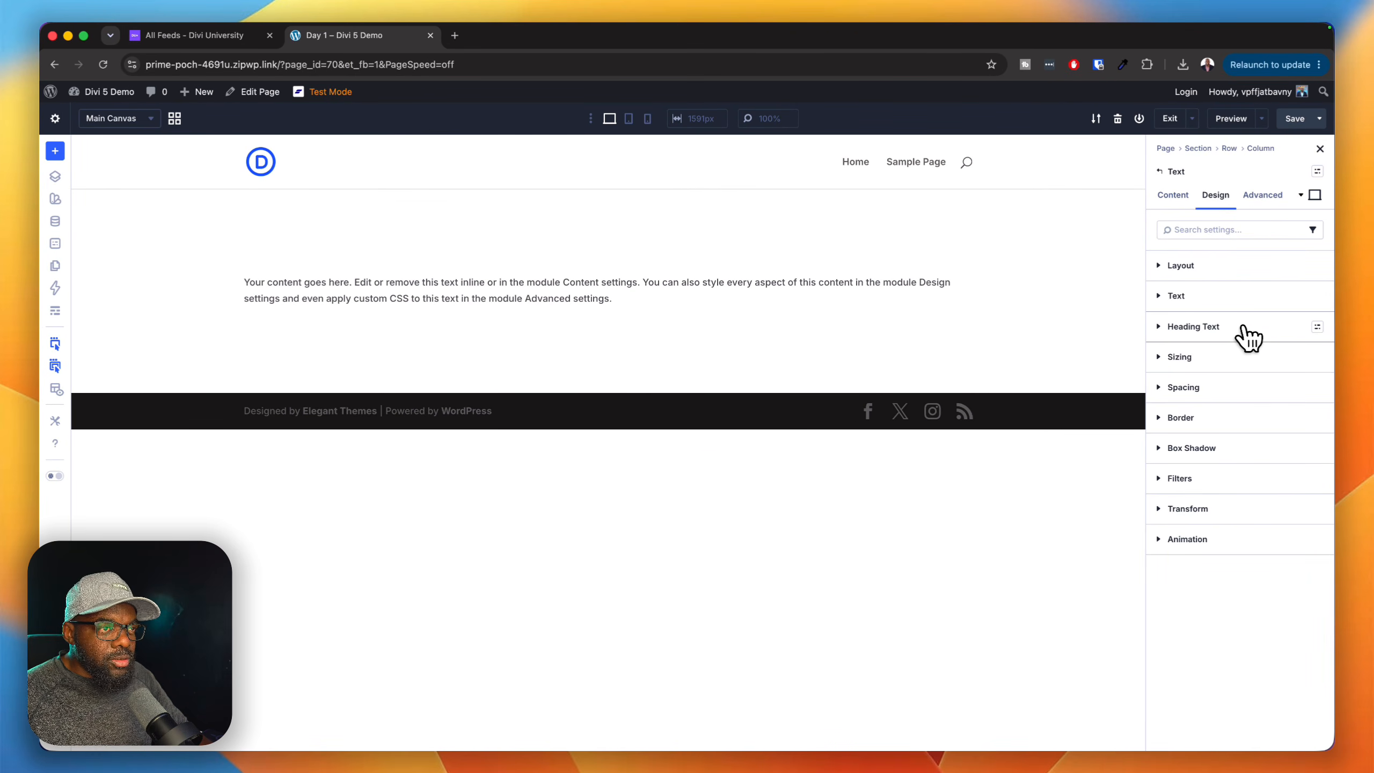
click(1302, 297)
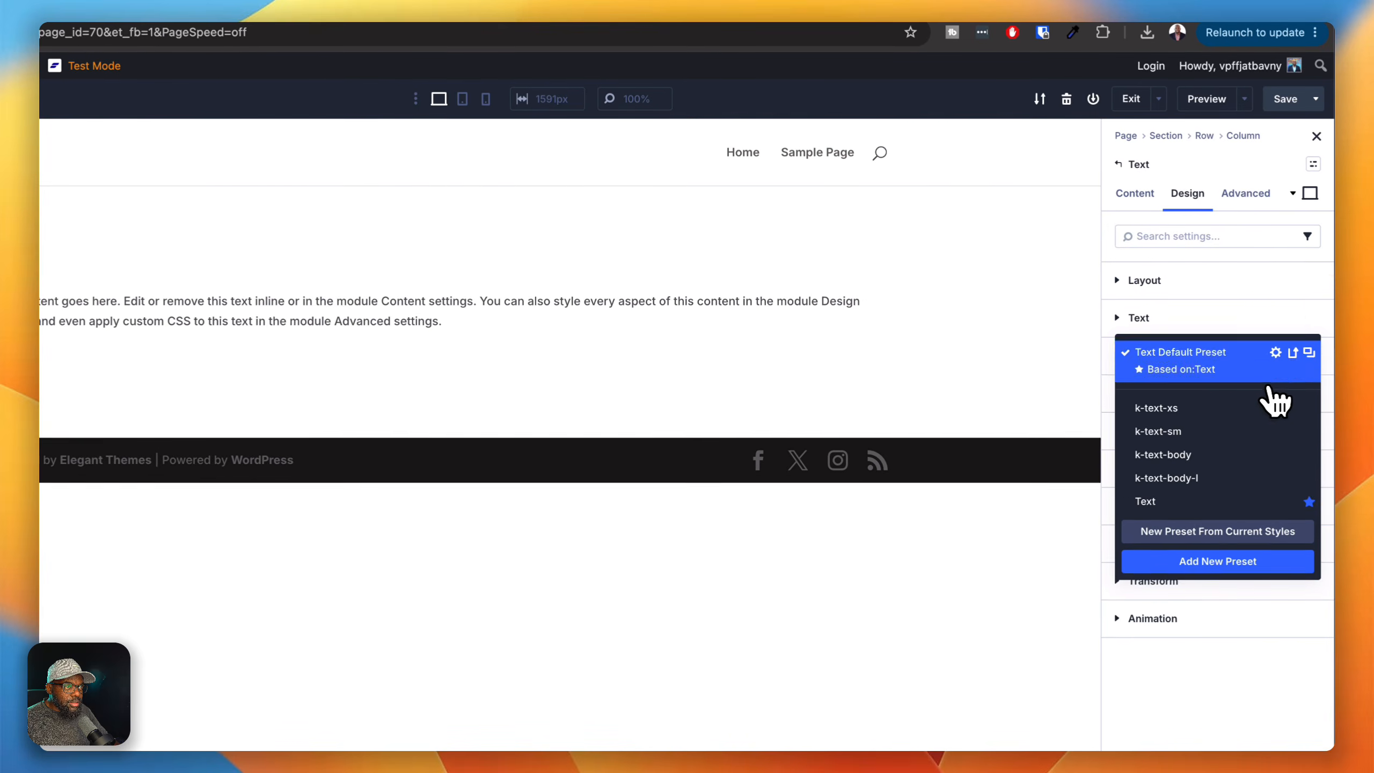
click(1174, 455)
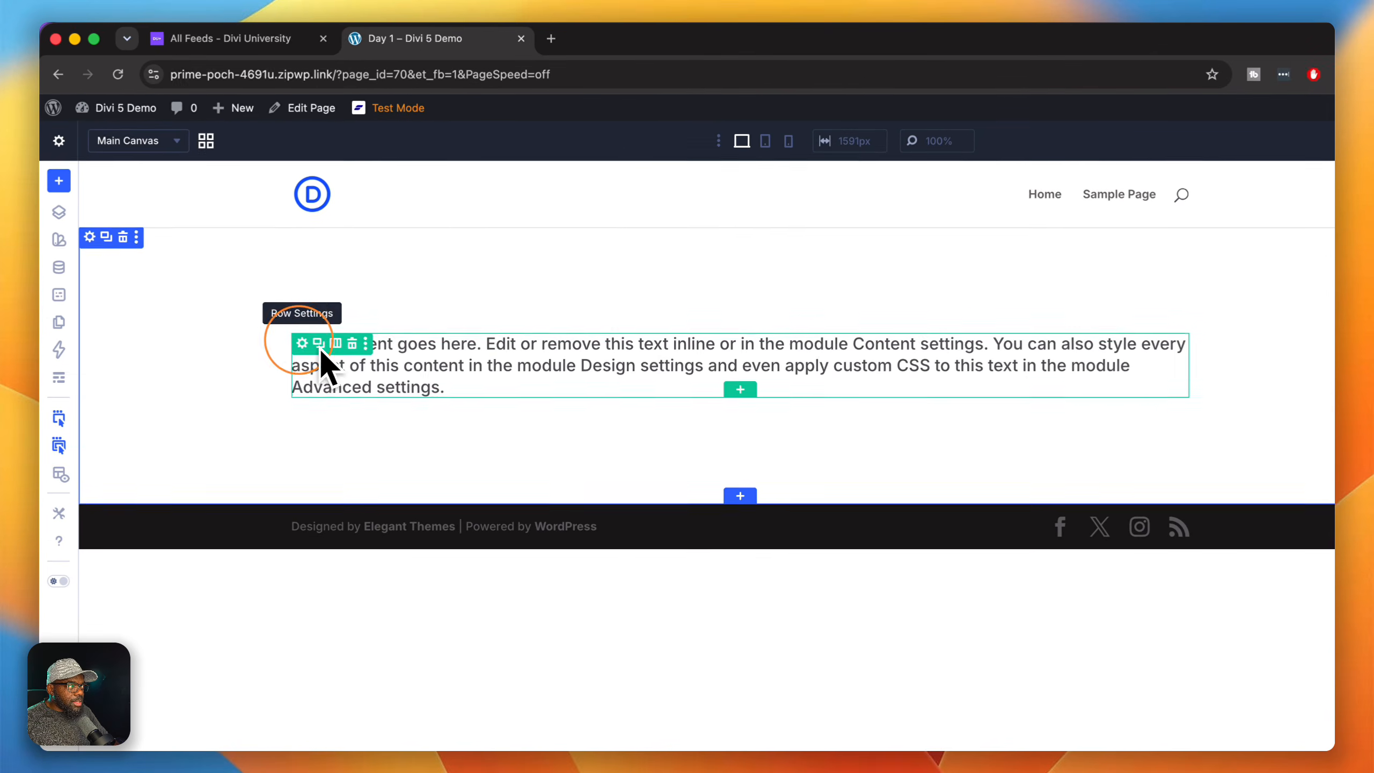
Assign the k-text-width preset to the row containing the text.
click(568, 378)
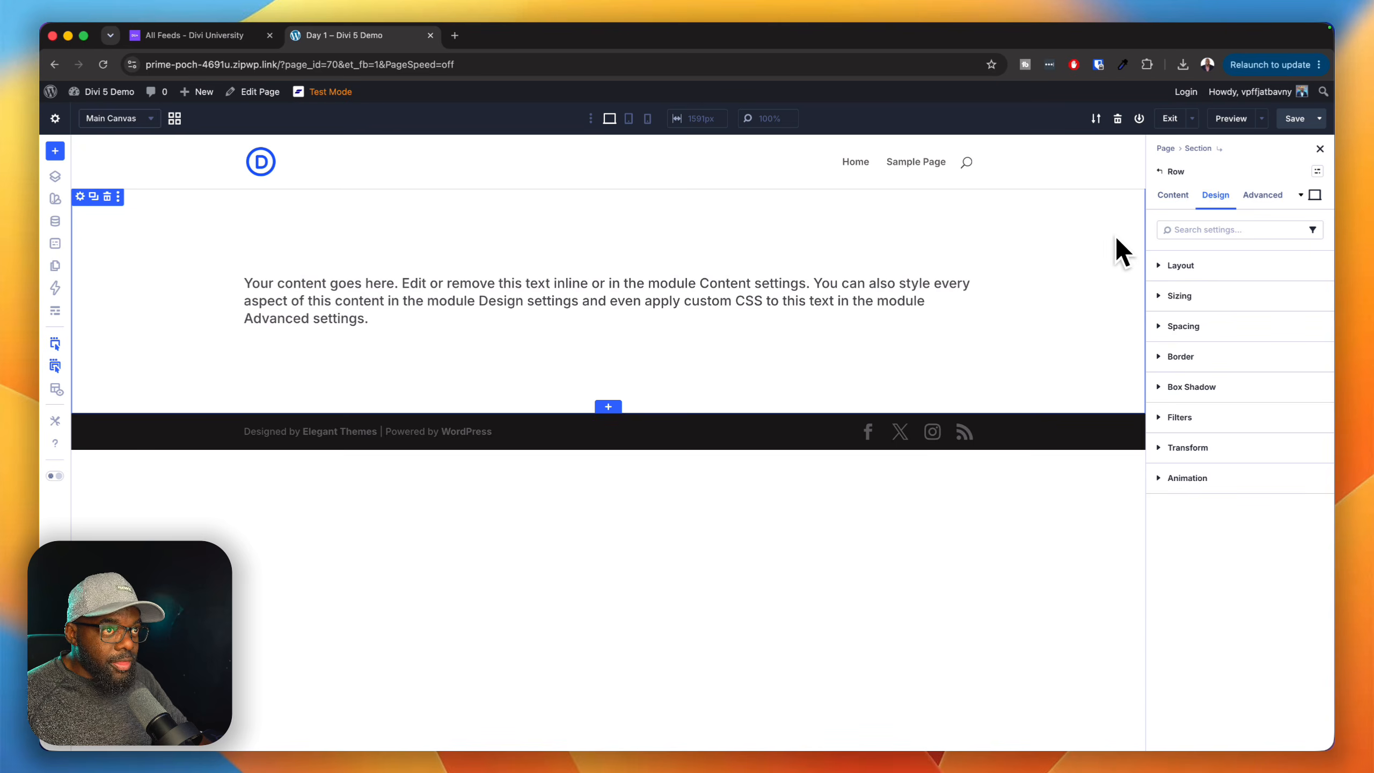
click(1308, 195)
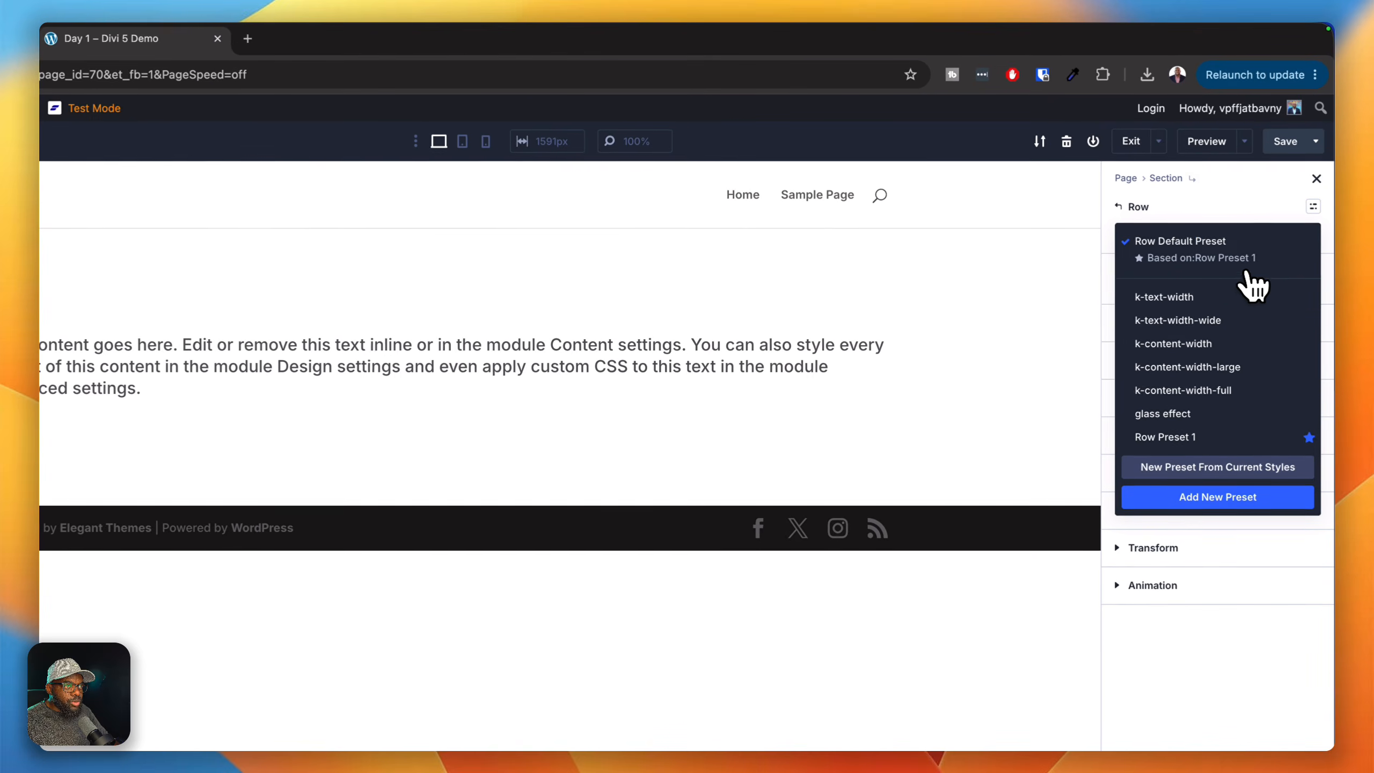
click(1205, 298)
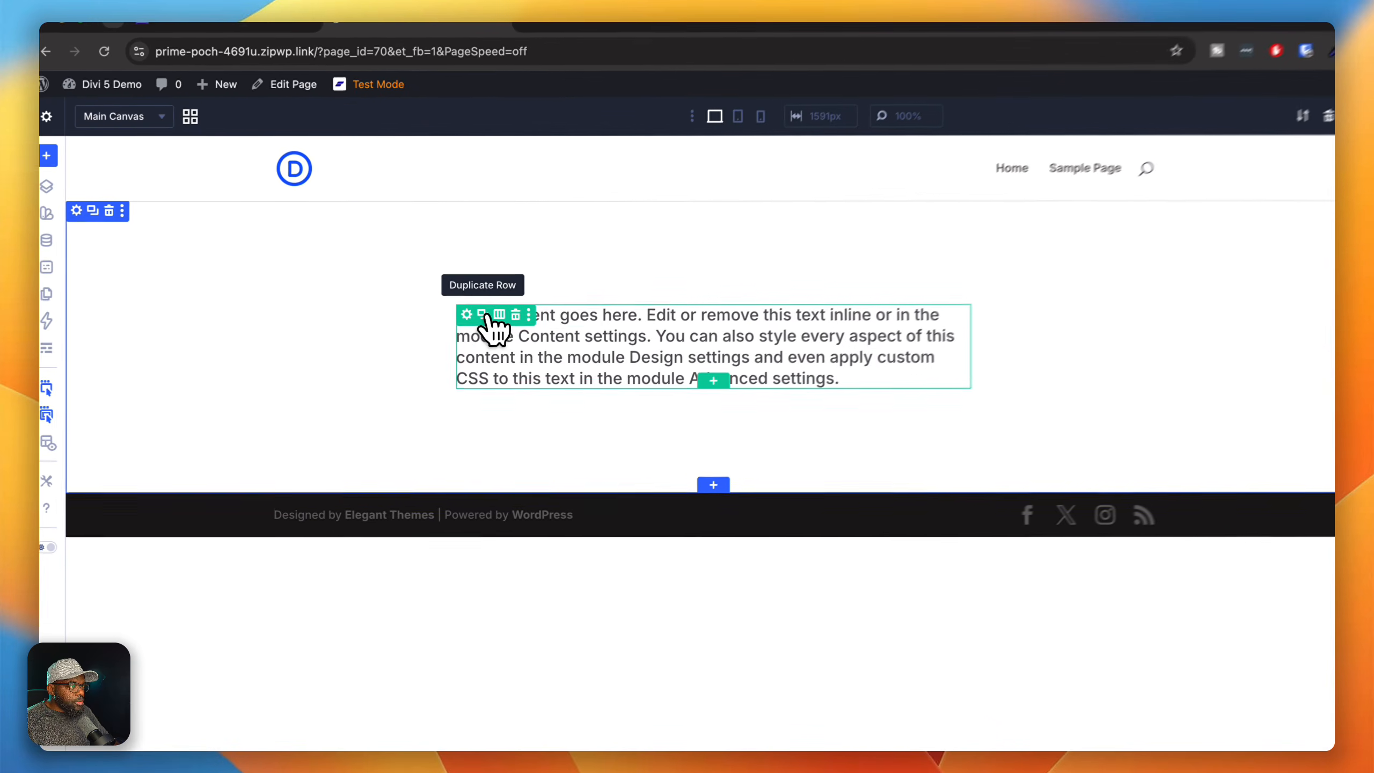
Duplicate the row and replace the copy's k-text-width preset with k-text-width-wide.
click(482, 315)
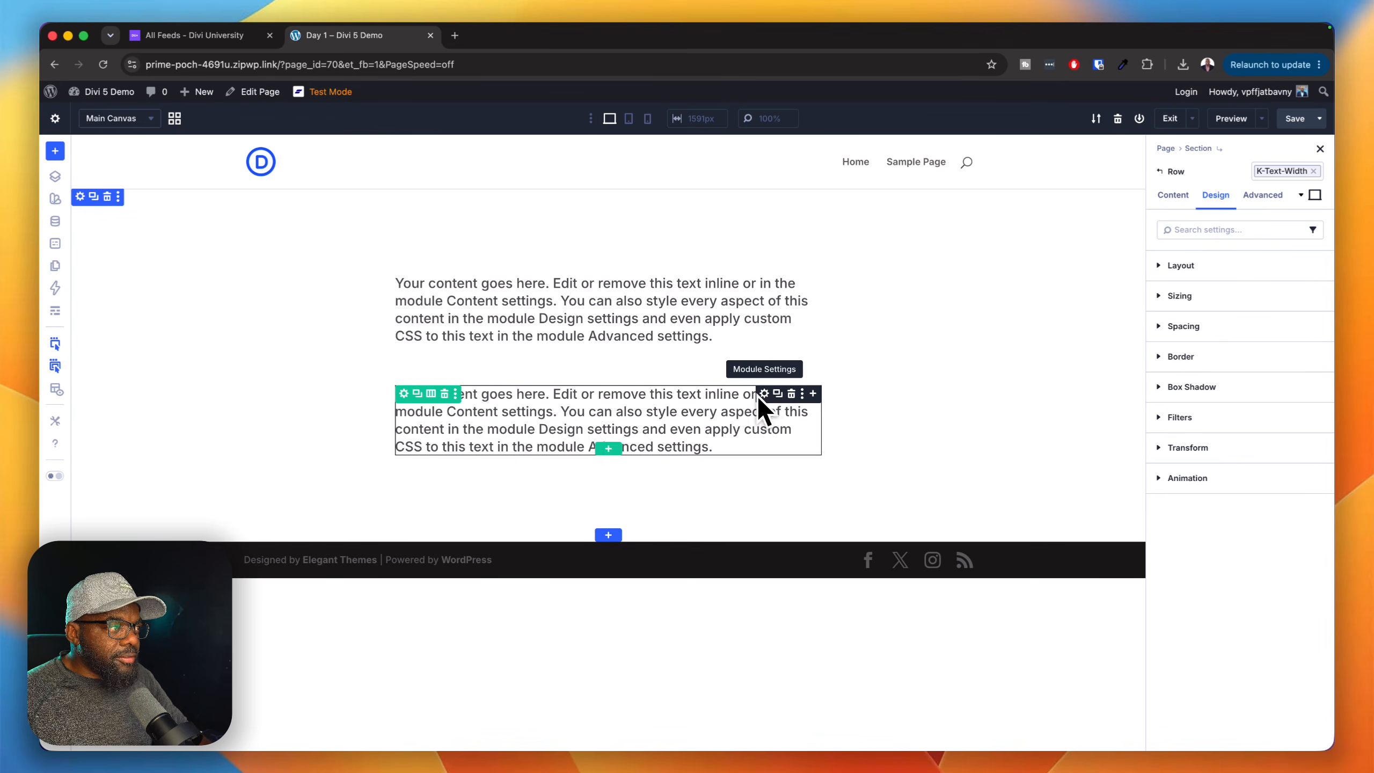
click(401, 399)
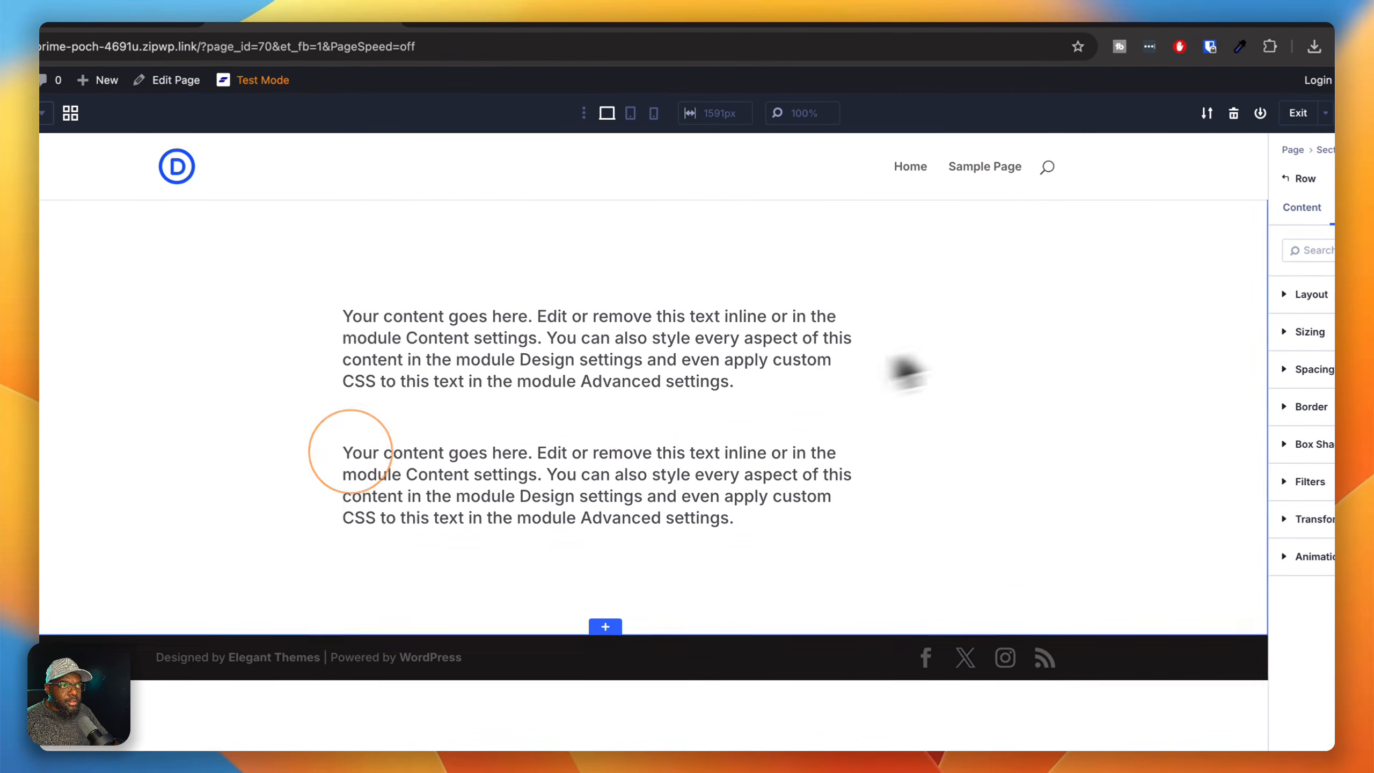
click(1272, 212)
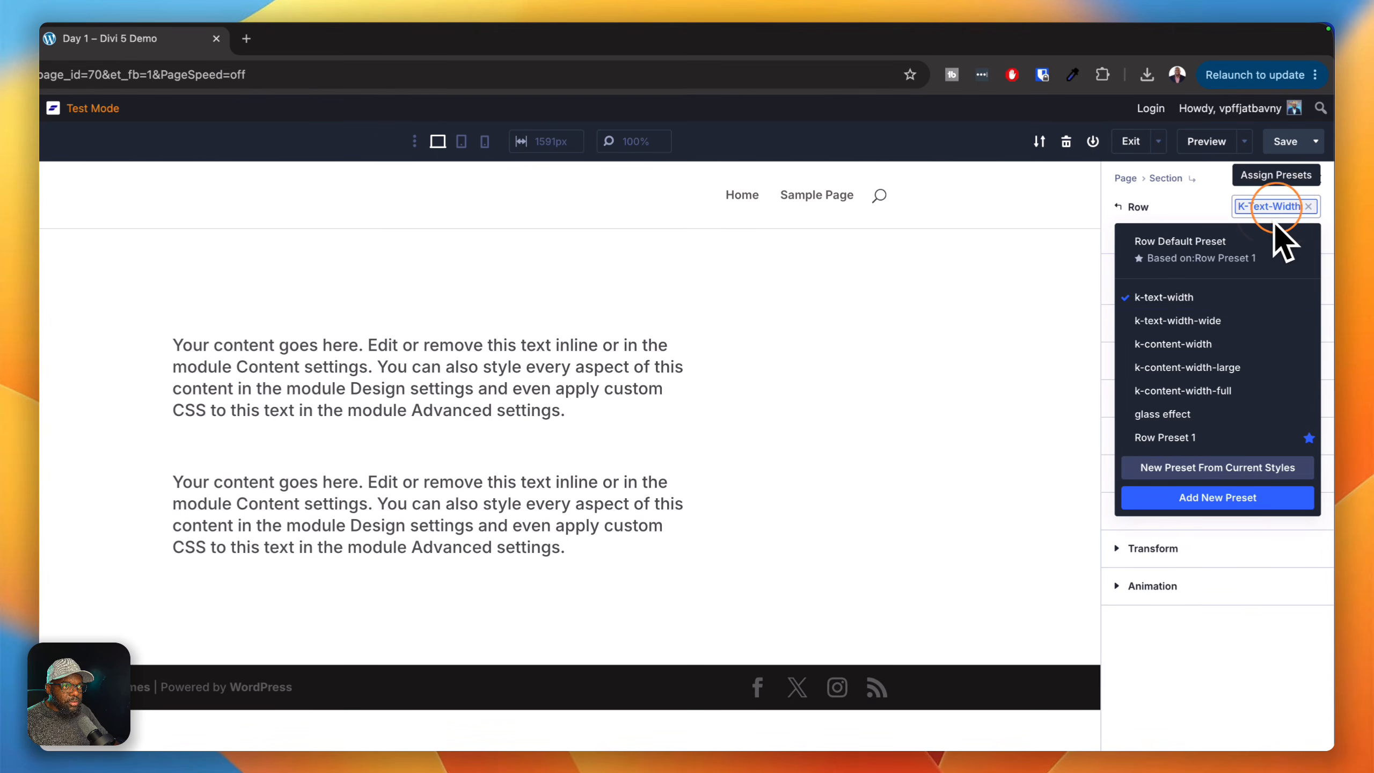
click(1179, 321)
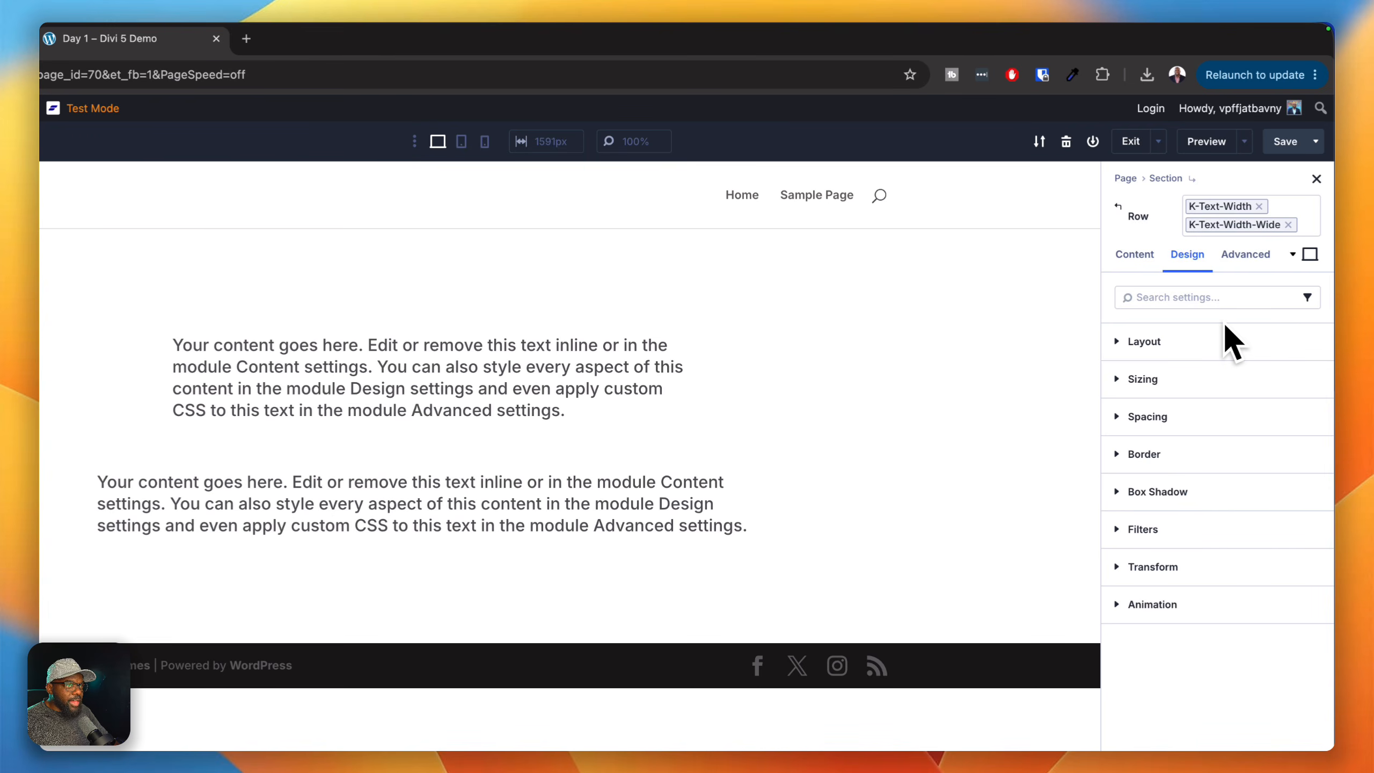
click(1259, 208)
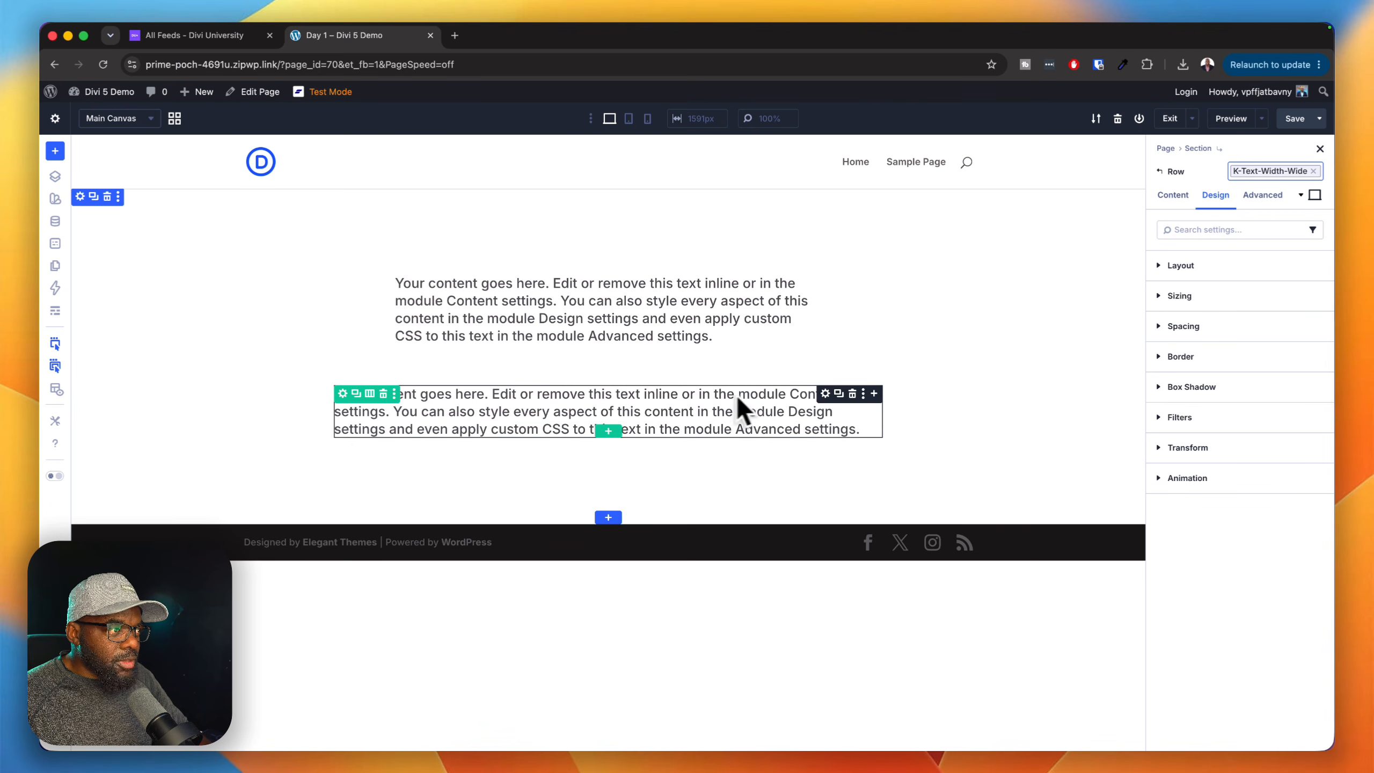
Duplicate the second row and duplicate the Text module inside the new third row twice.
click(355, 393)
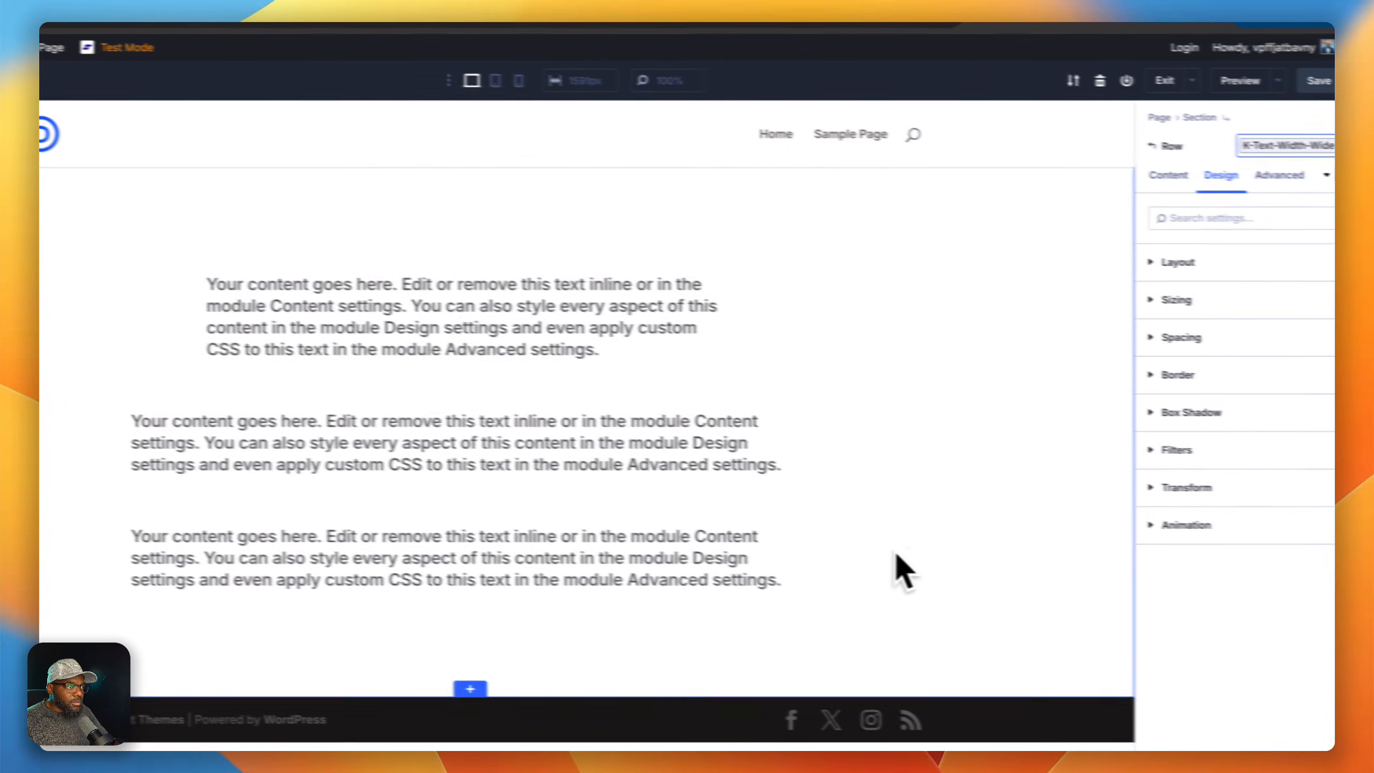
click(735, 529)
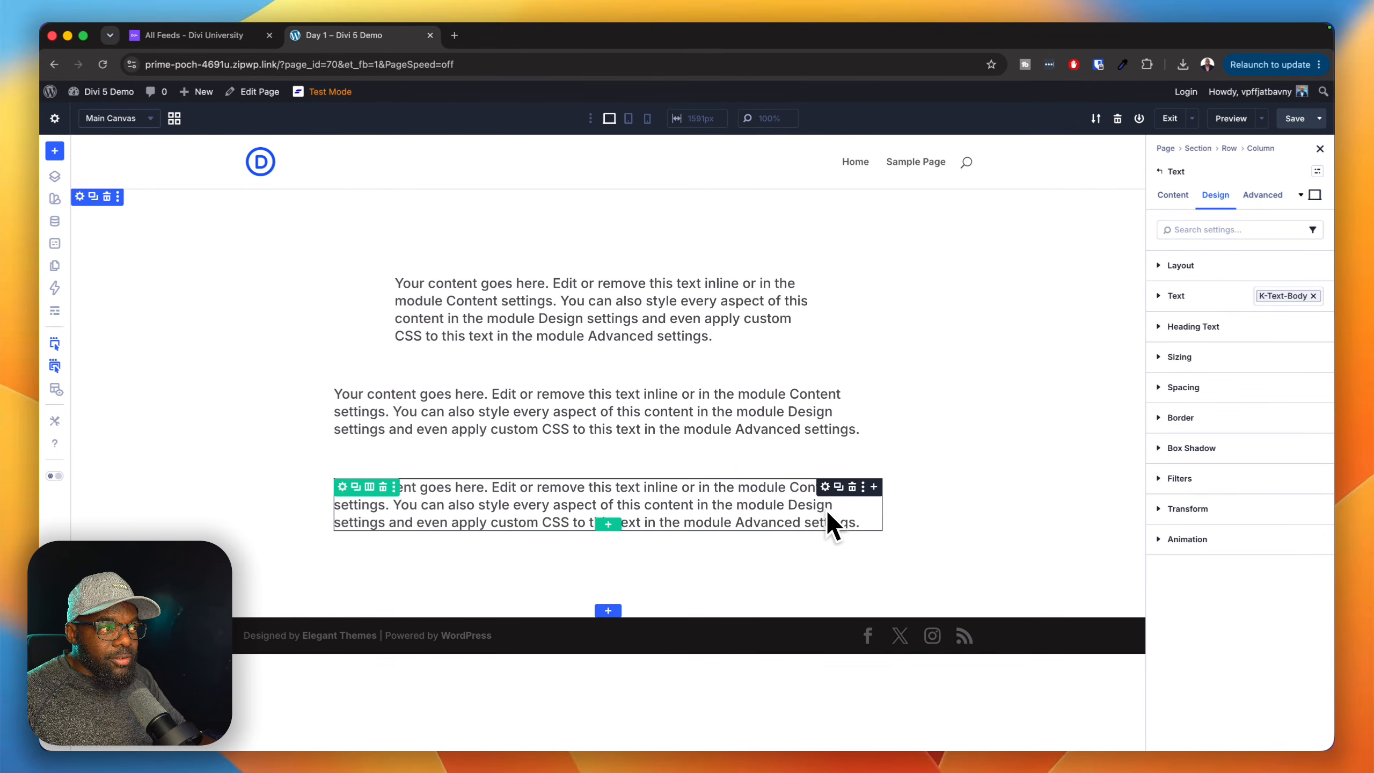
click(843, 489)
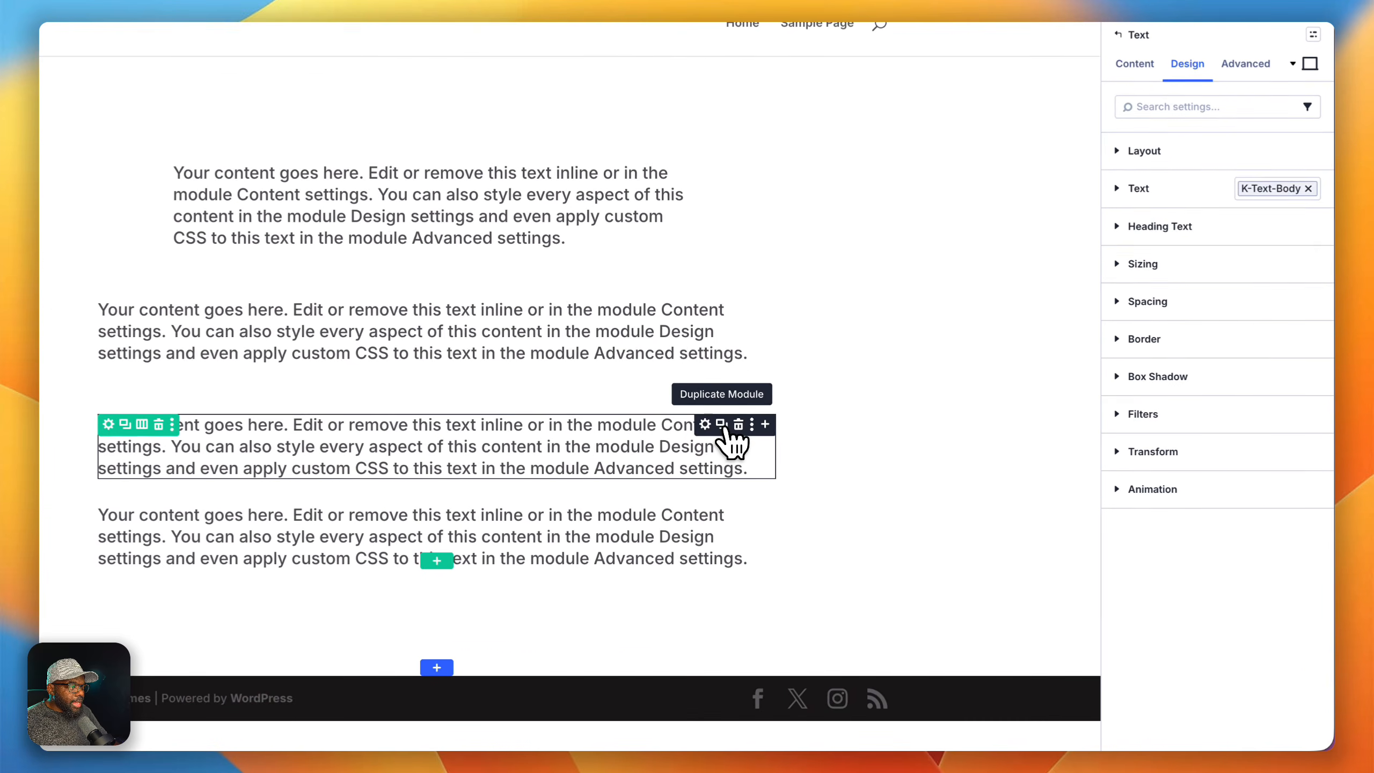
click(844, 489)
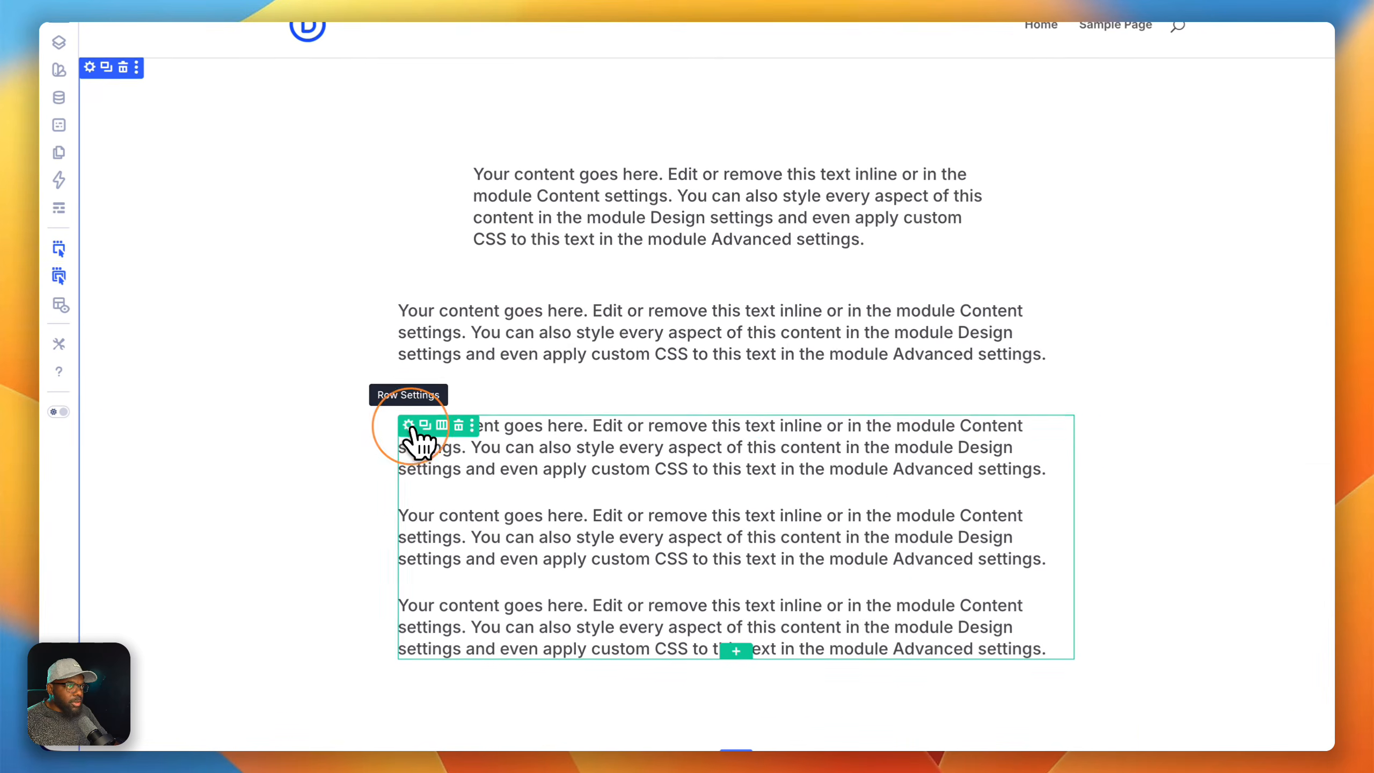
Replace the k-text-width-wide preset on the third row with k-content-width.
click(398, 433)
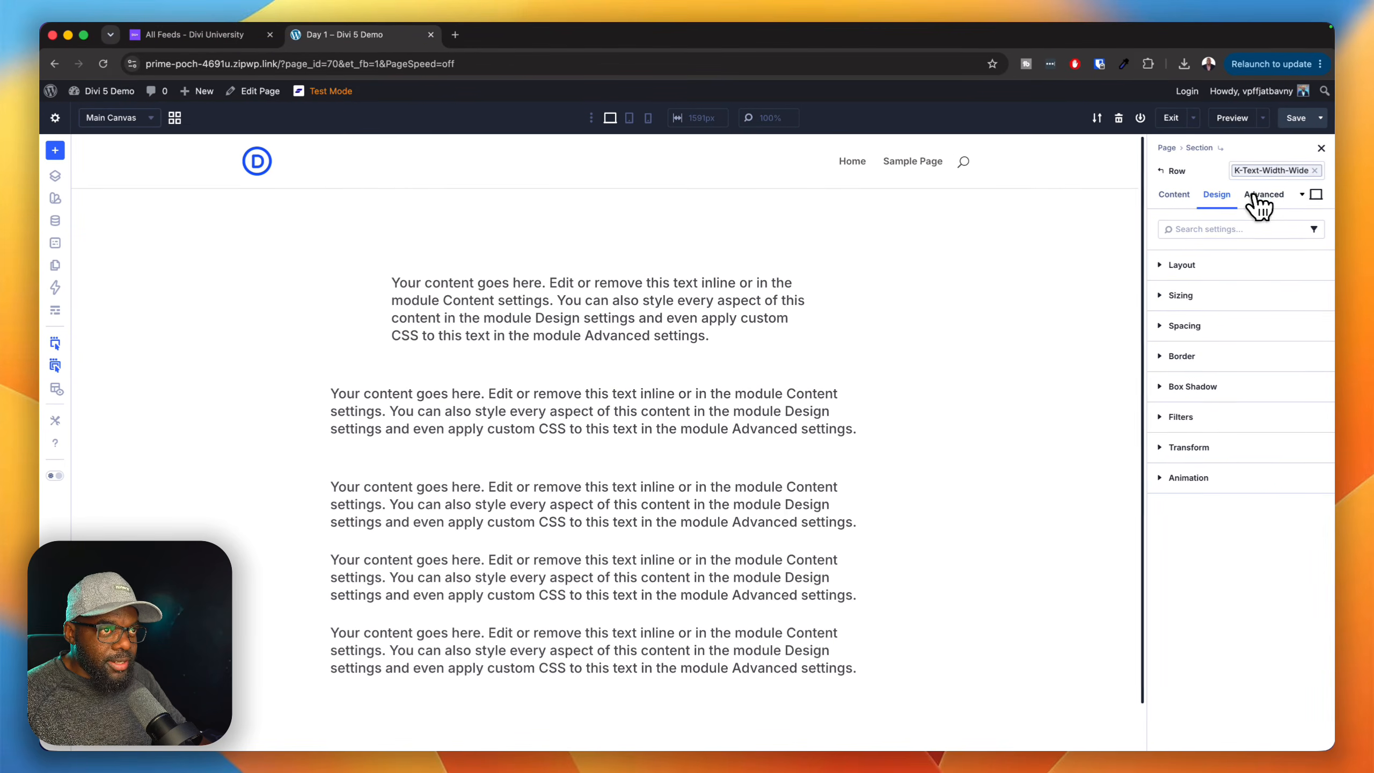
click(1315, 173)
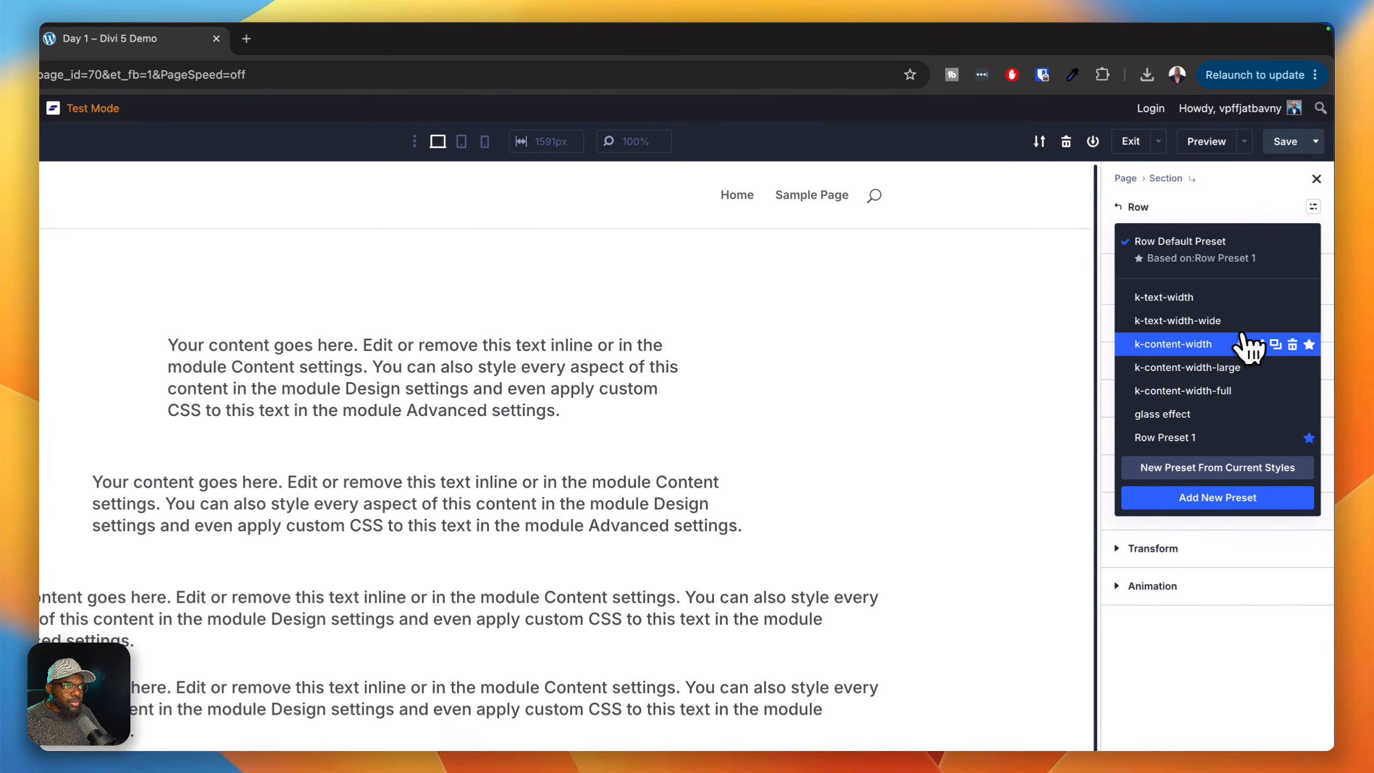
click(1222, 345)
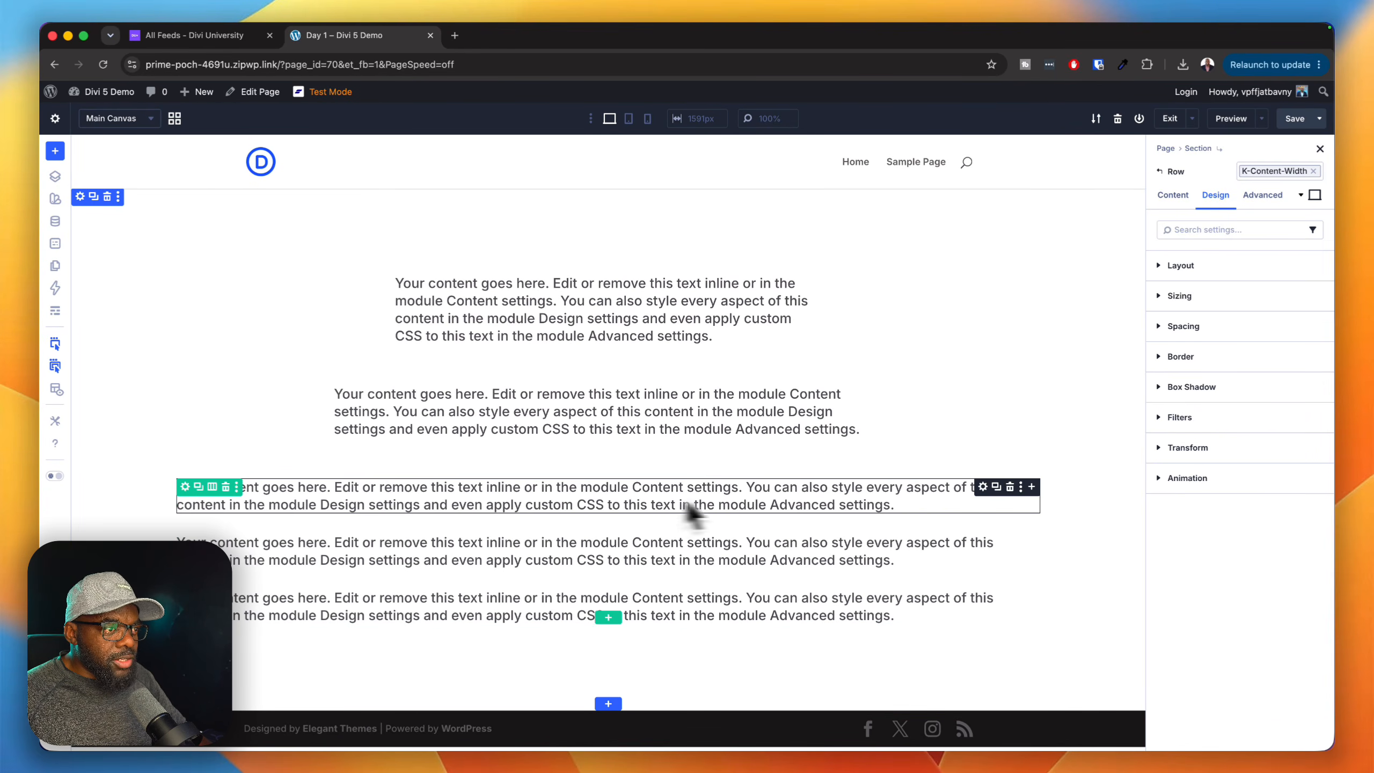
Delete the three Text modules from the third row and insert a Blurb module in their place.
click(1010, 488)
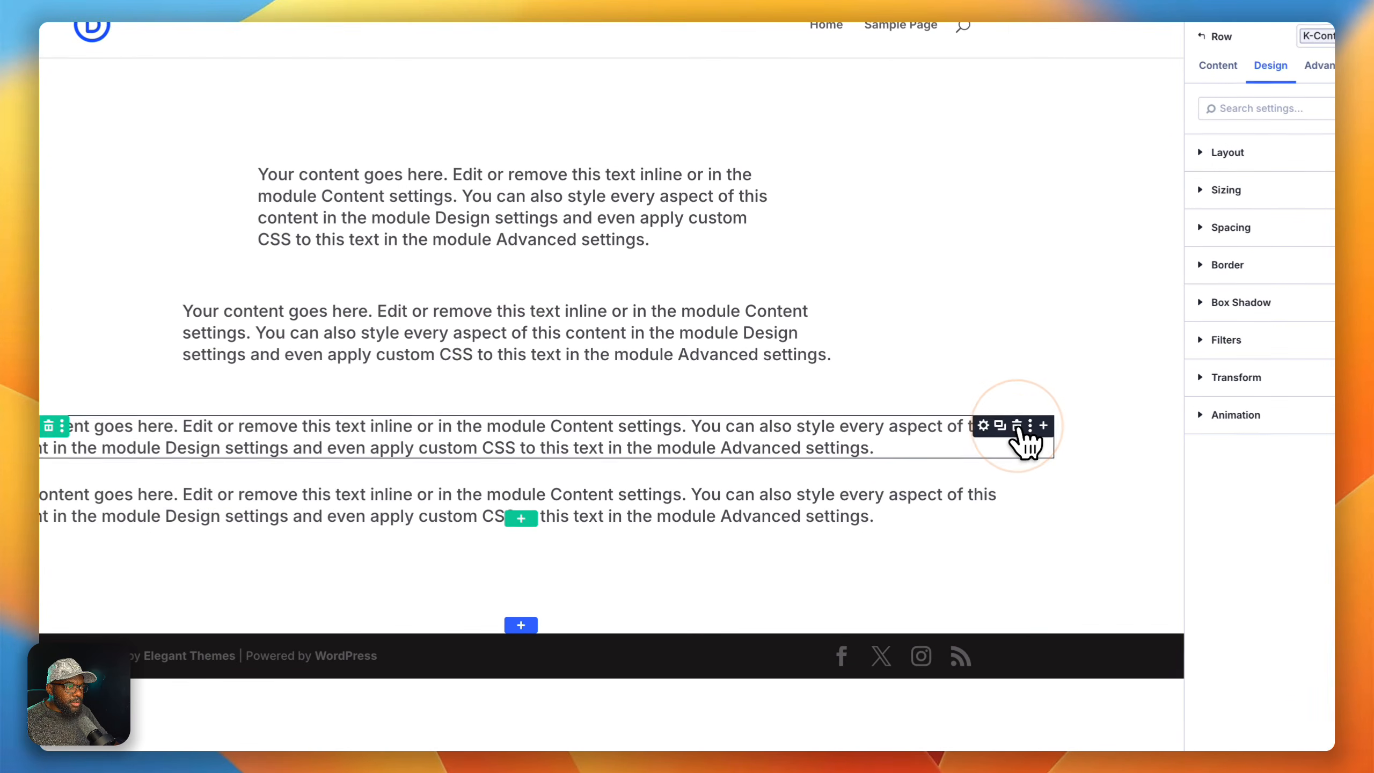
click(1019, 430)
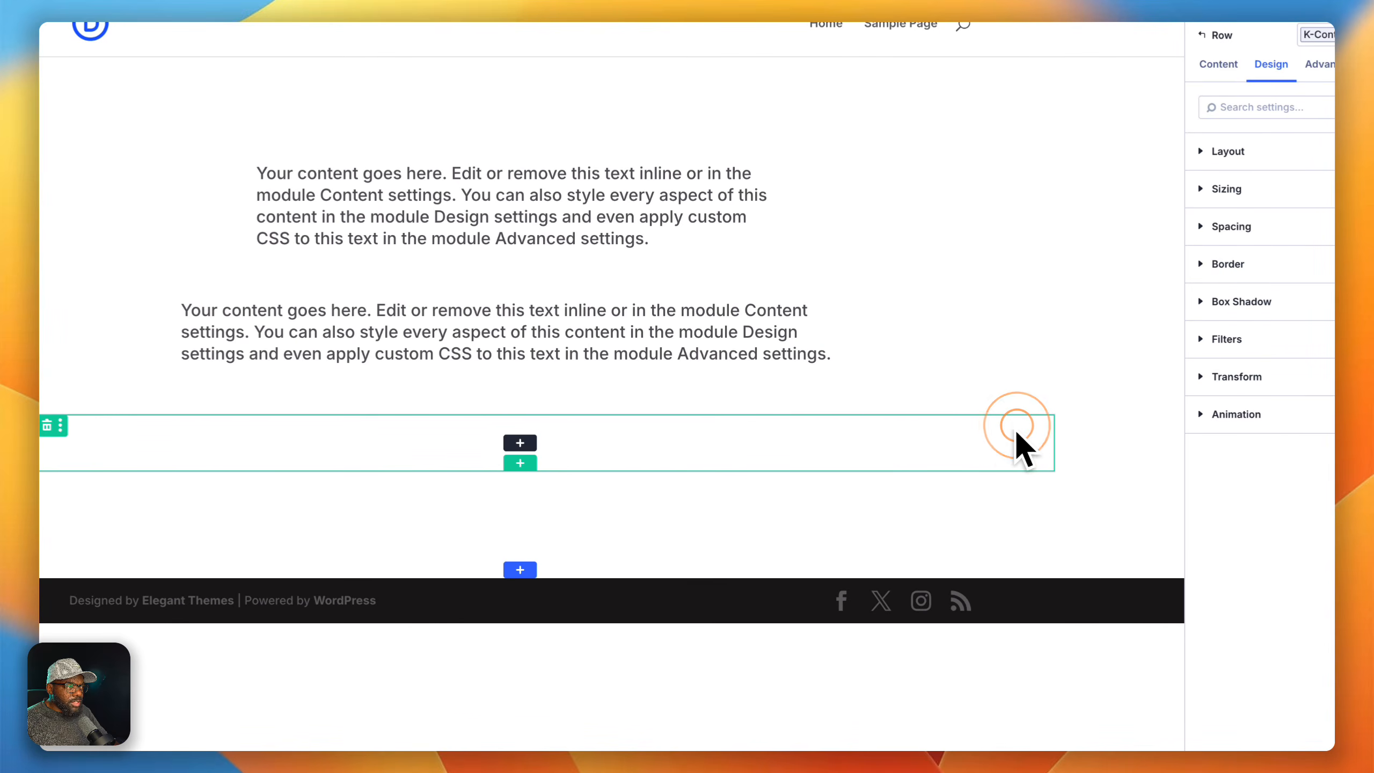
click(521, 443)
click(524, 335)
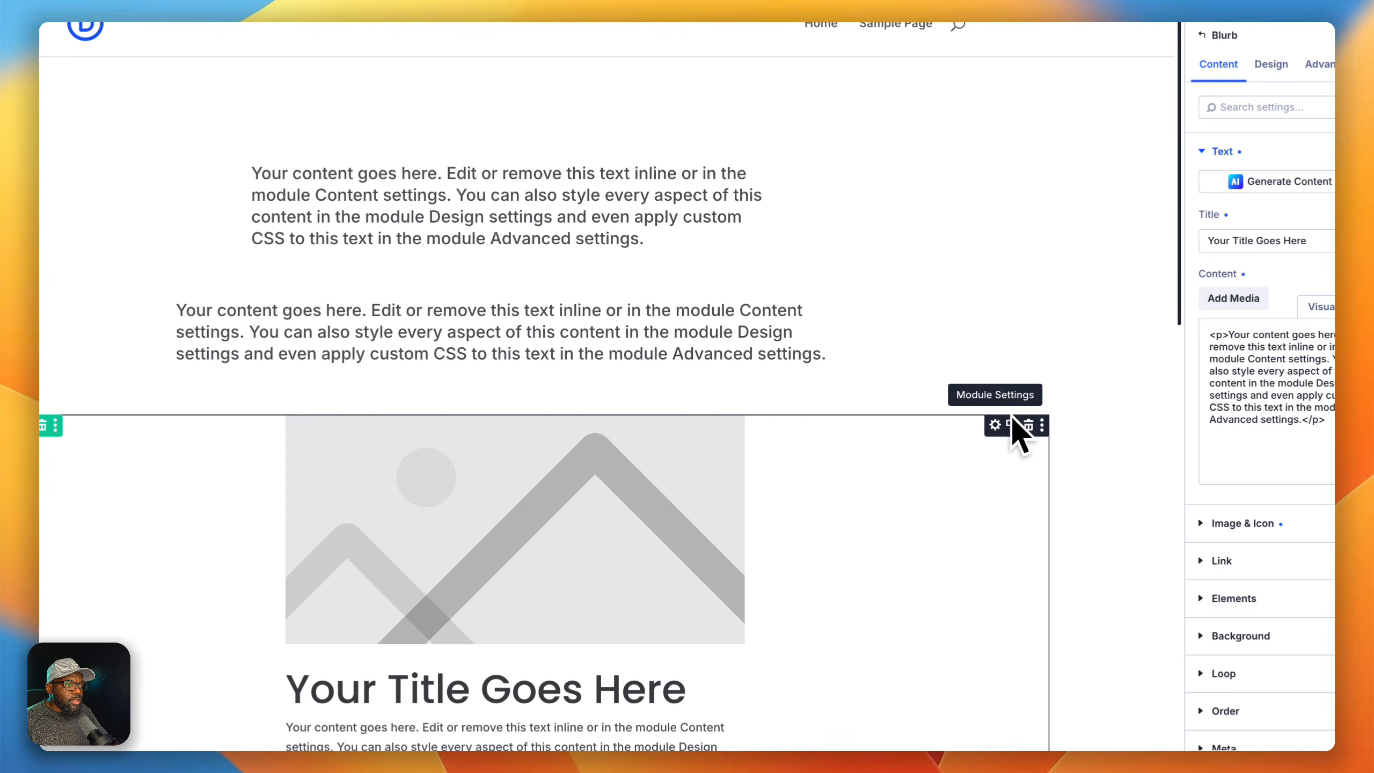
Set the layout direction of the column in the Blurb row to horizontal so its modules sit side by side.
click(218, 433)
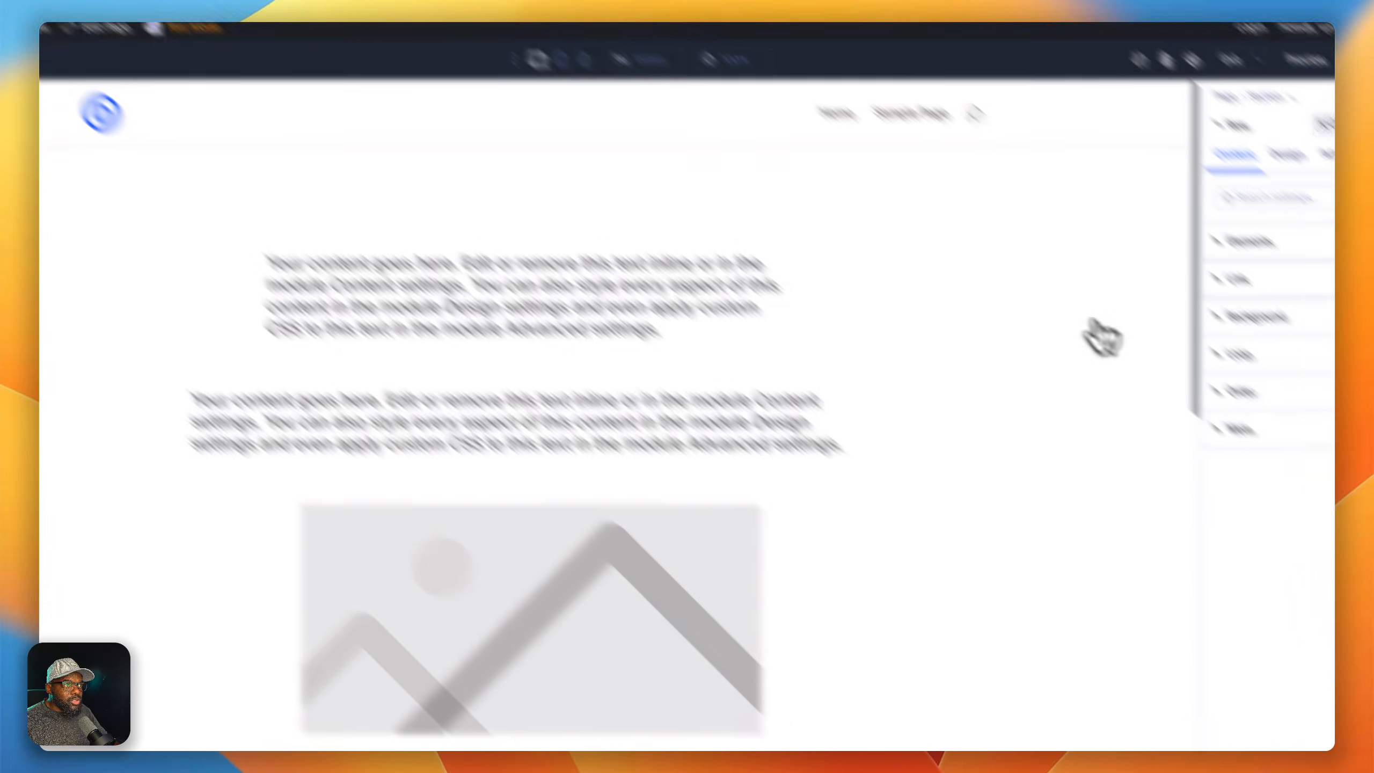
click(1239, 241)
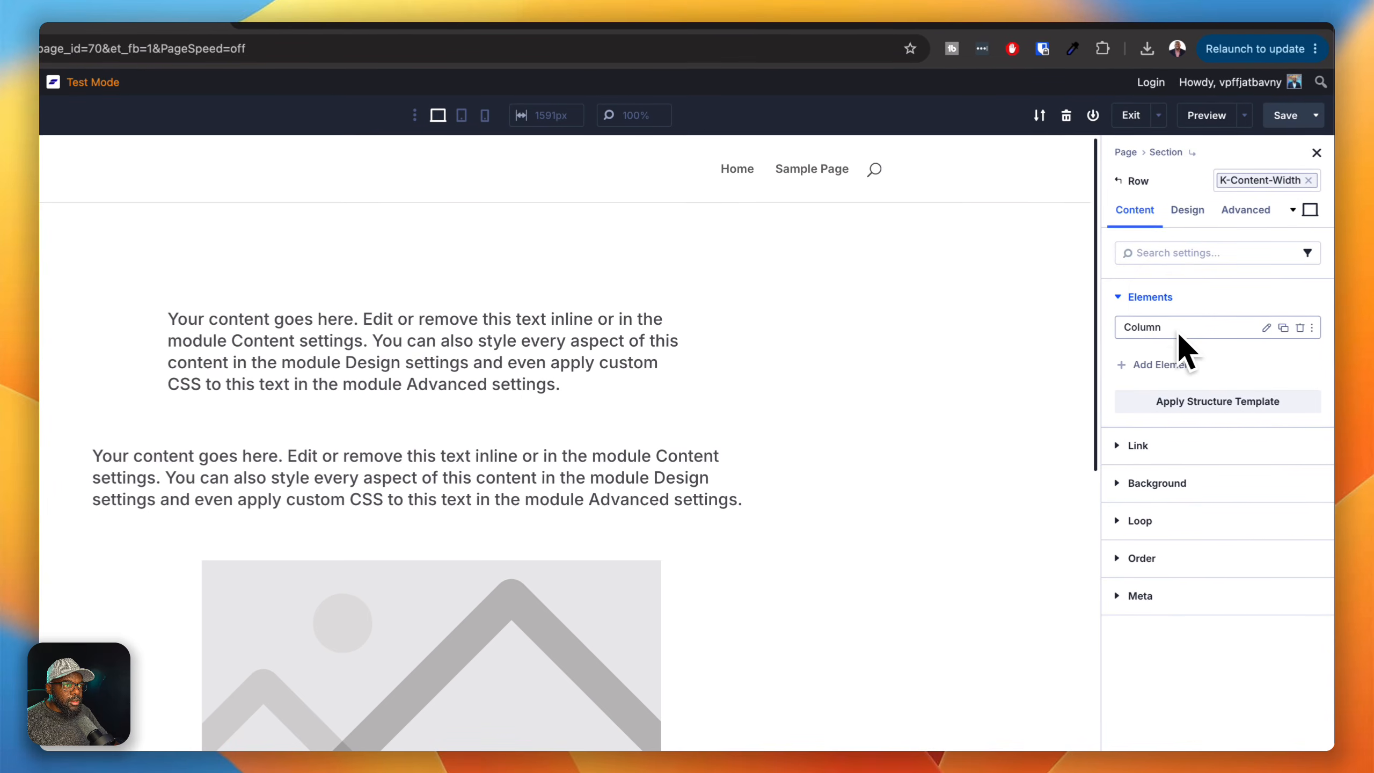
click(1265, 335)
click(1187, 217)
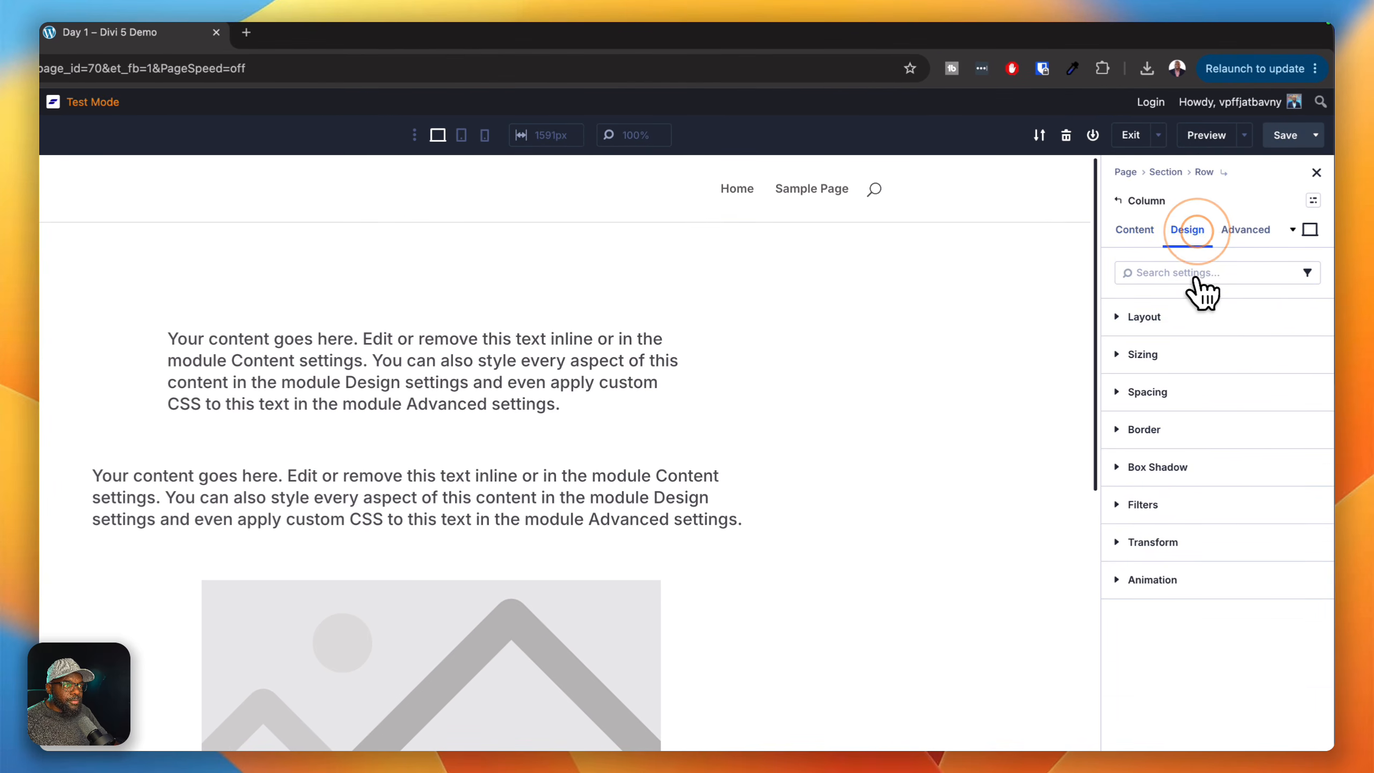
click(1187, 321)
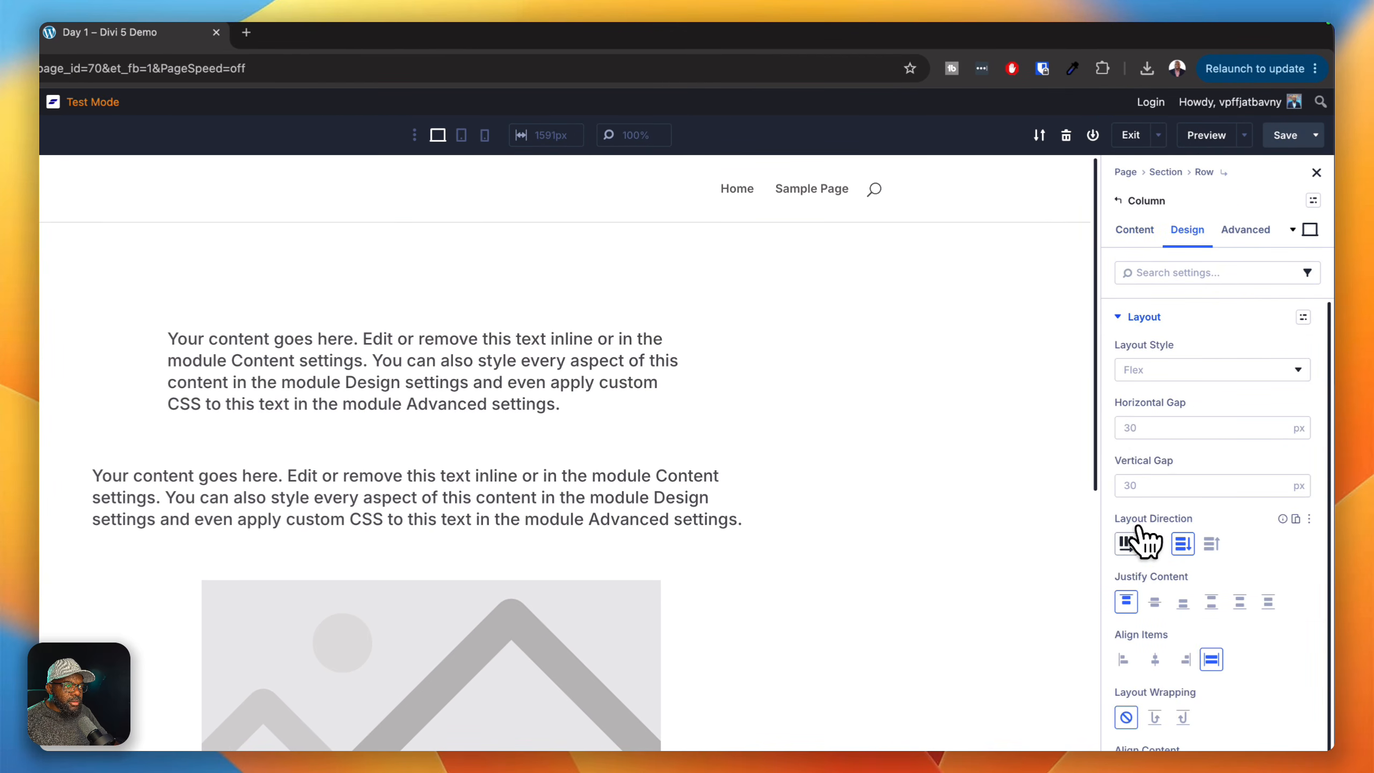
click(1127, 542)
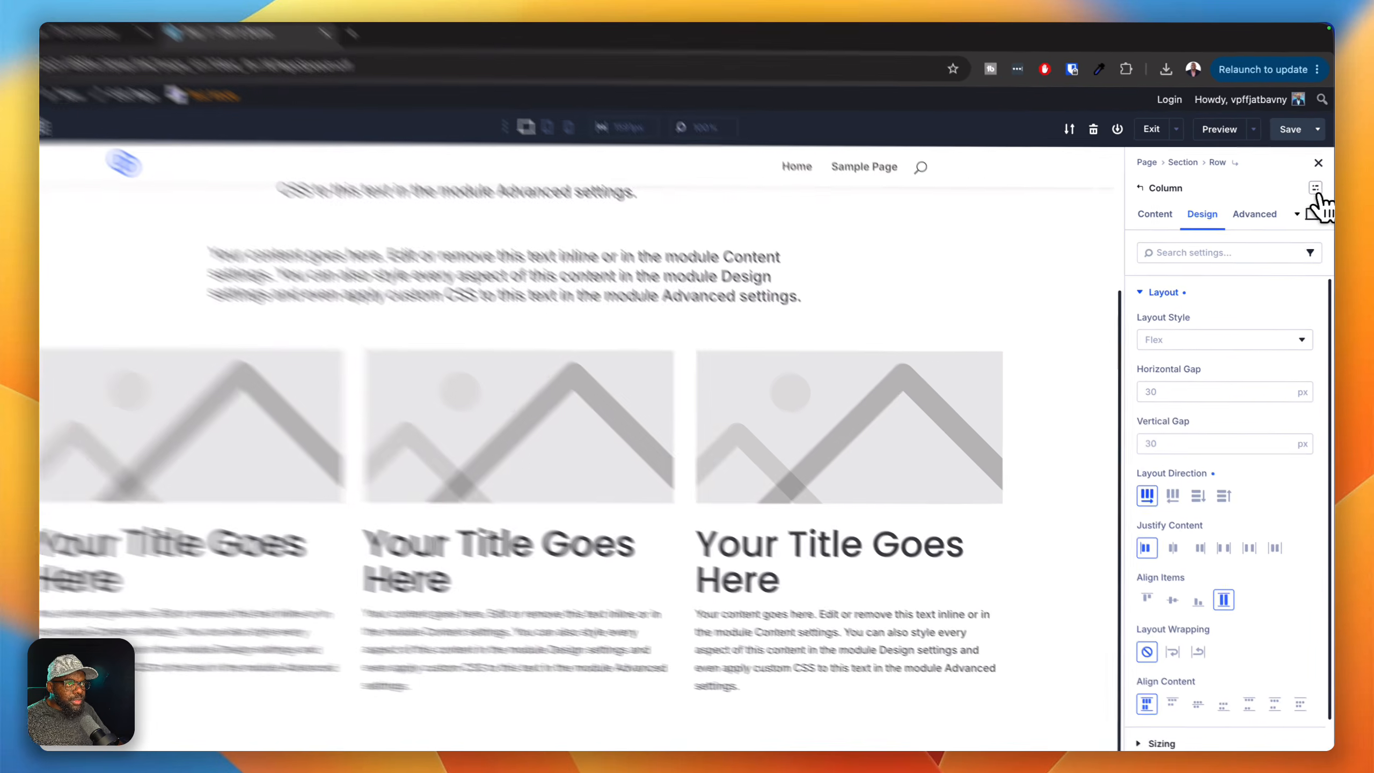
Duplicate the first Blurb module so the column holds four Blurbs.
click(1317, 171)
click(1313, 207)
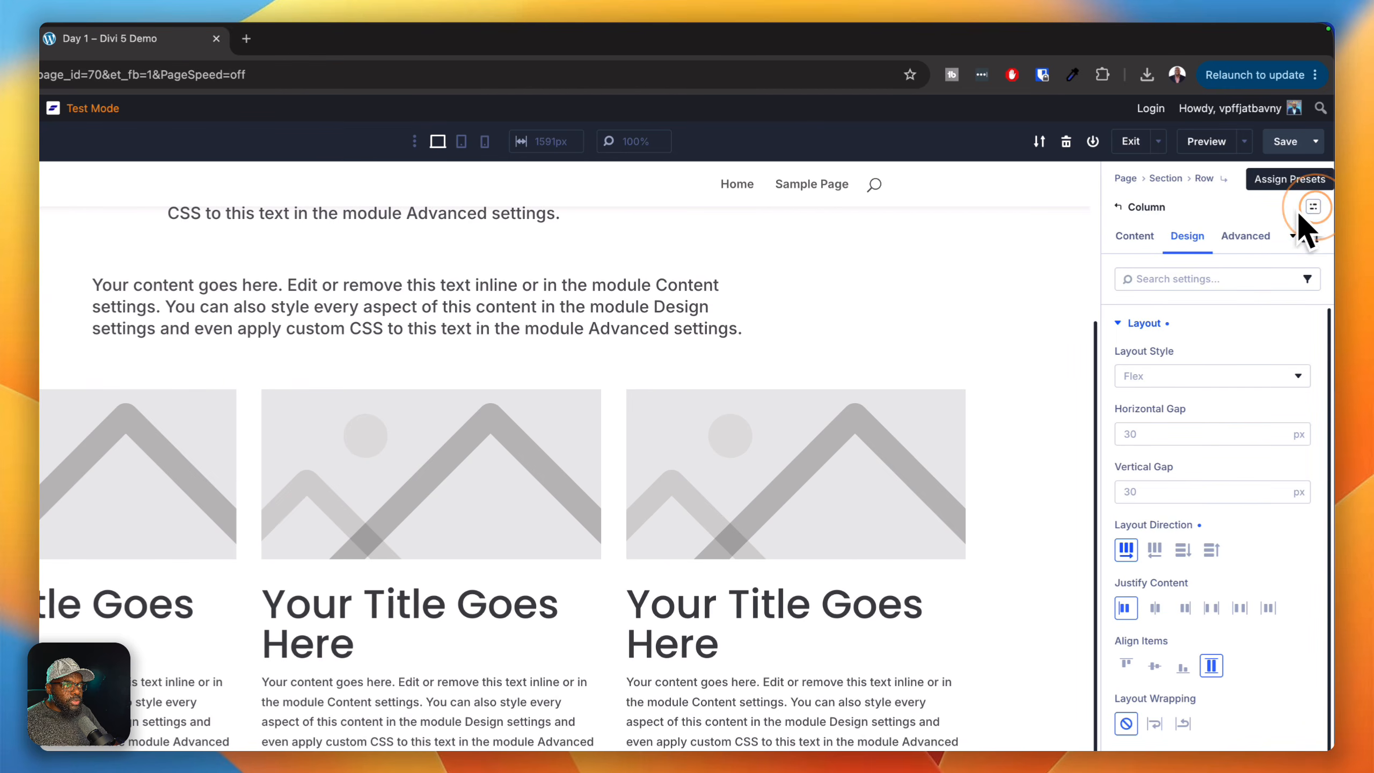
click(1132, 237)
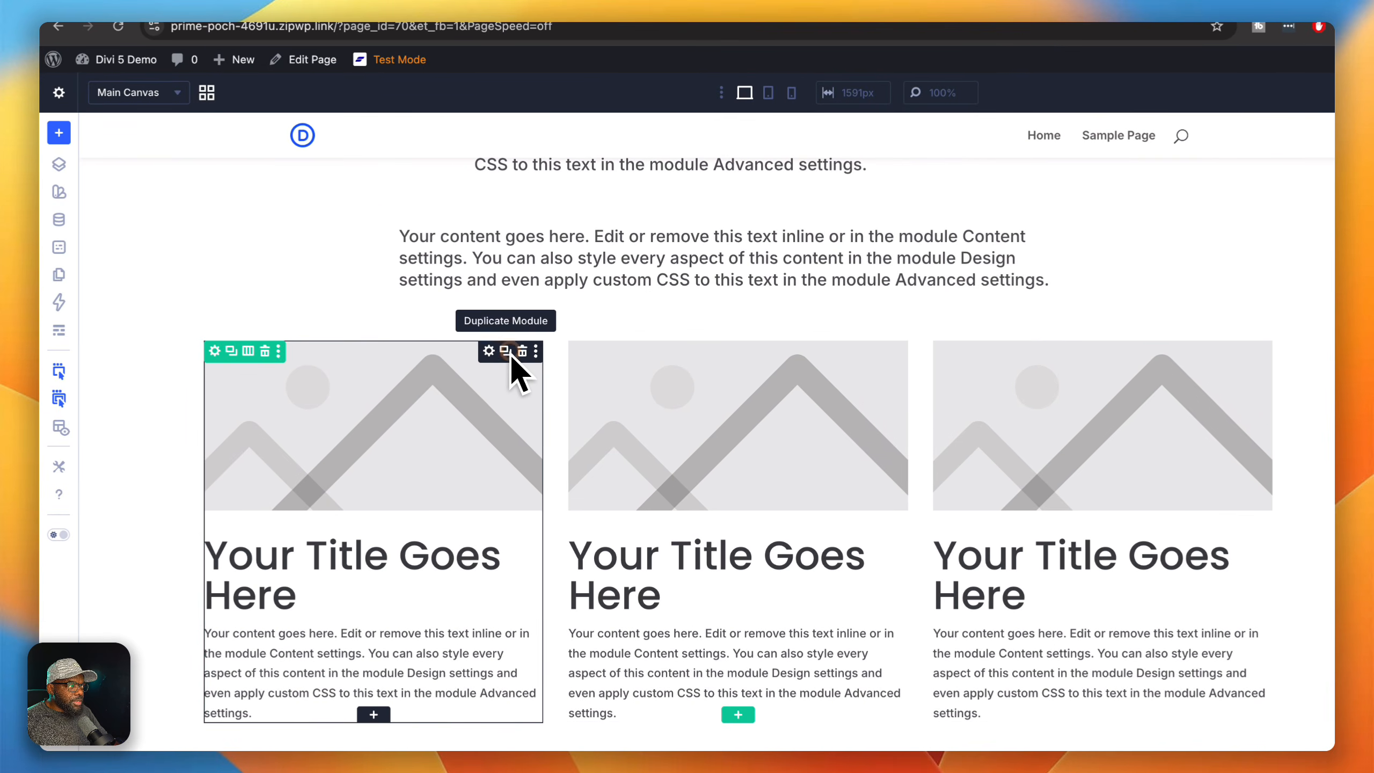
click(504, 350)
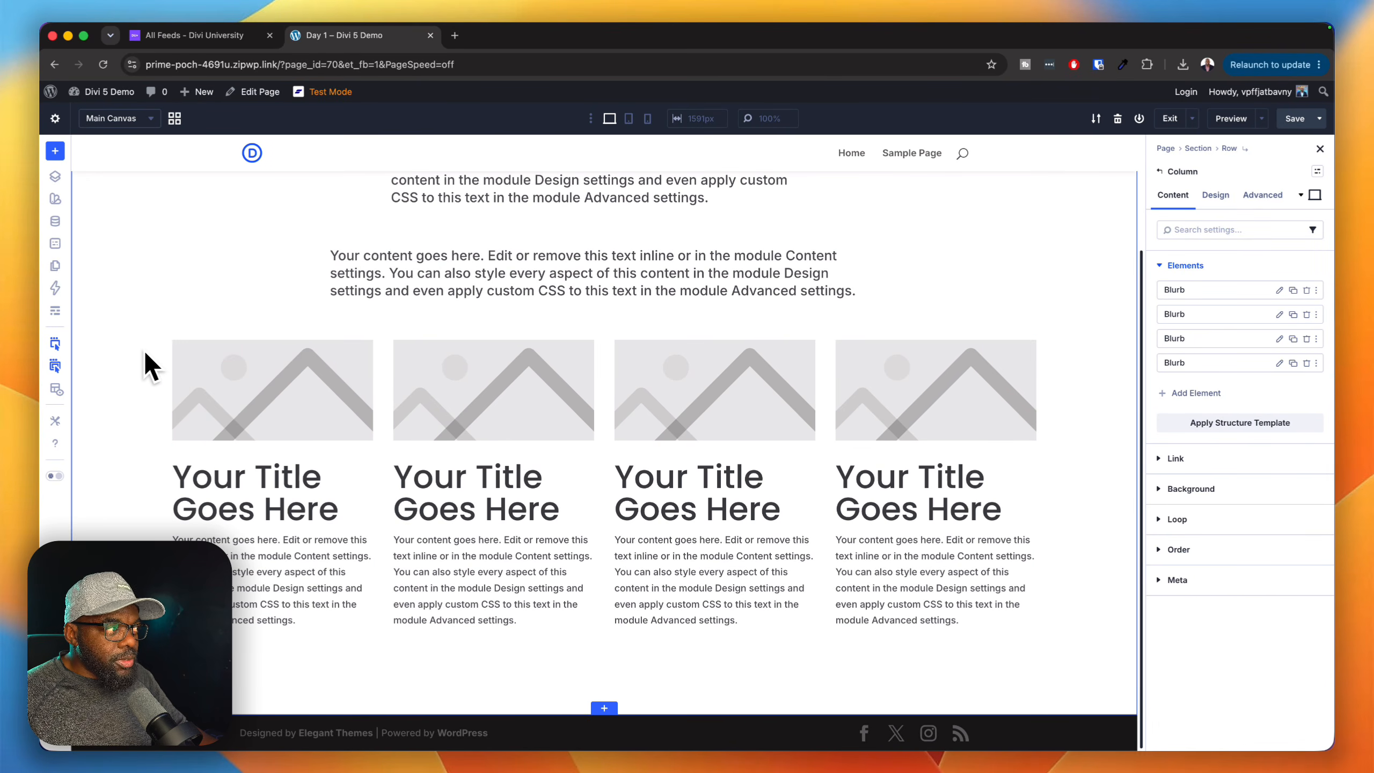
Assign the k-content-width-large preset to the Blurb row and remove its k-content-width preset.
mouse_move(179, 355)
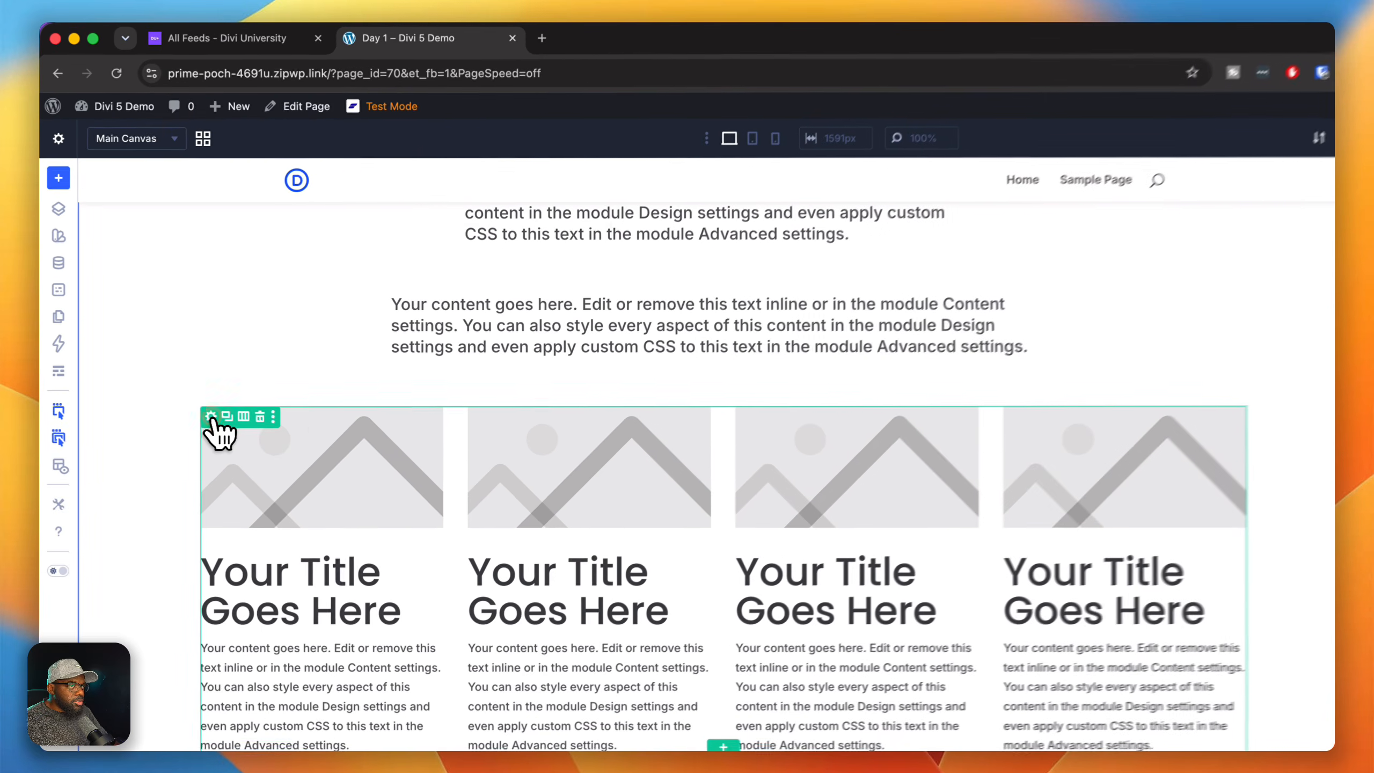
click(188, 347)
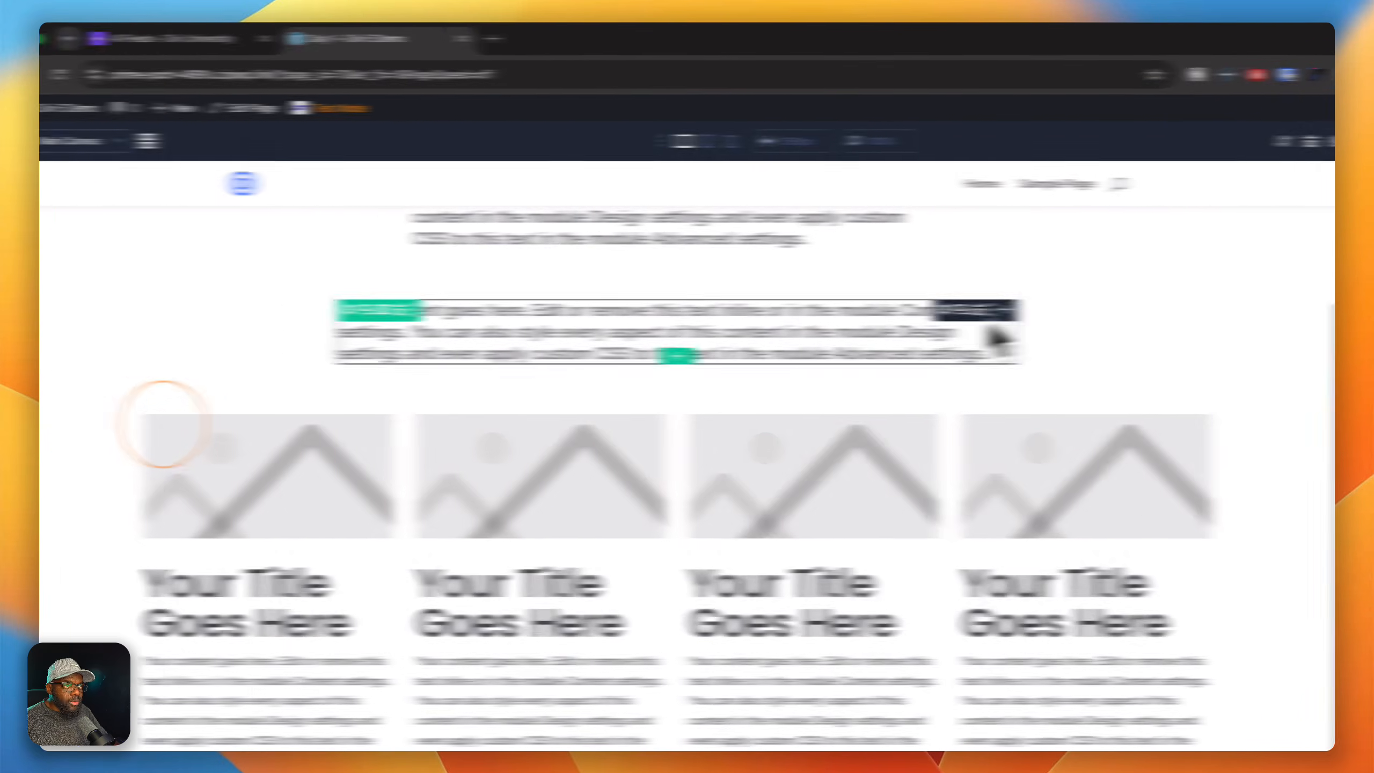
click(1329, 212)
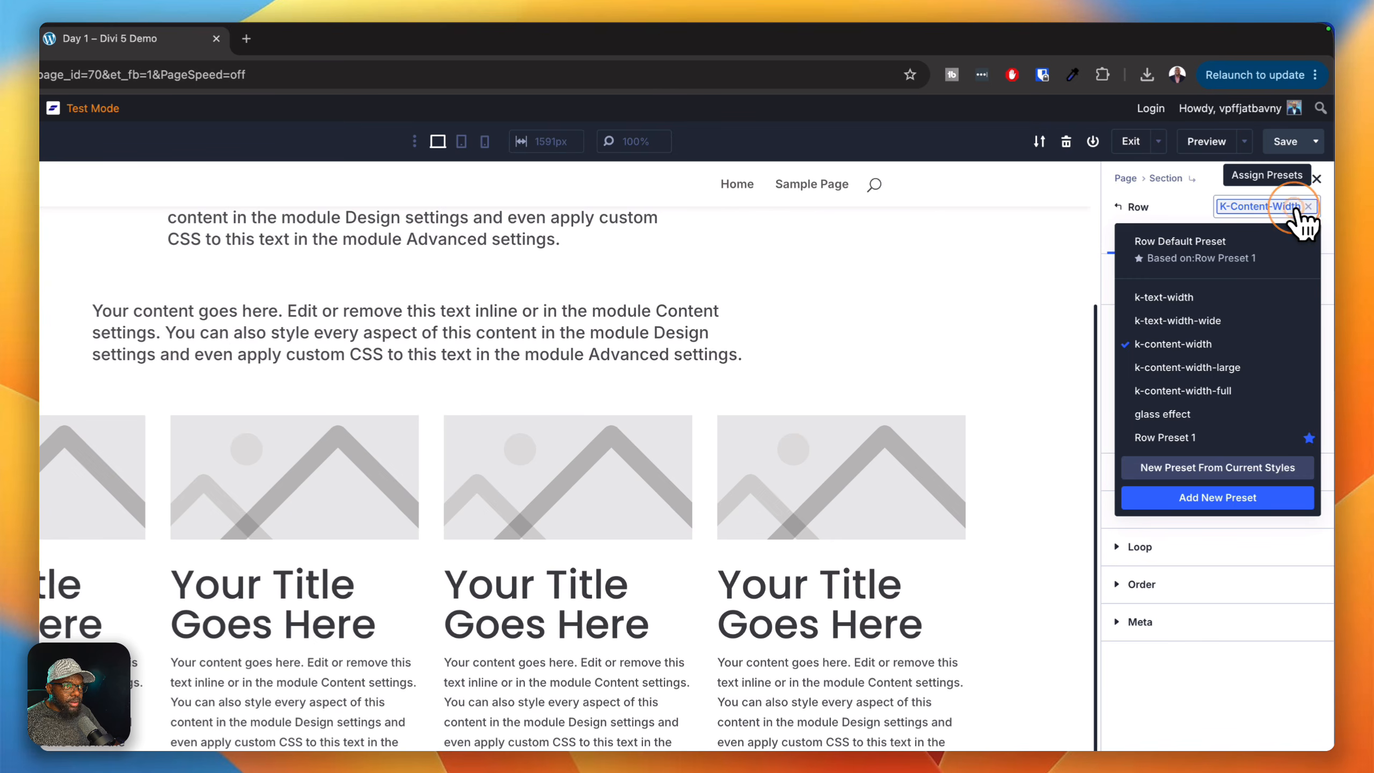
click(1198, 368)
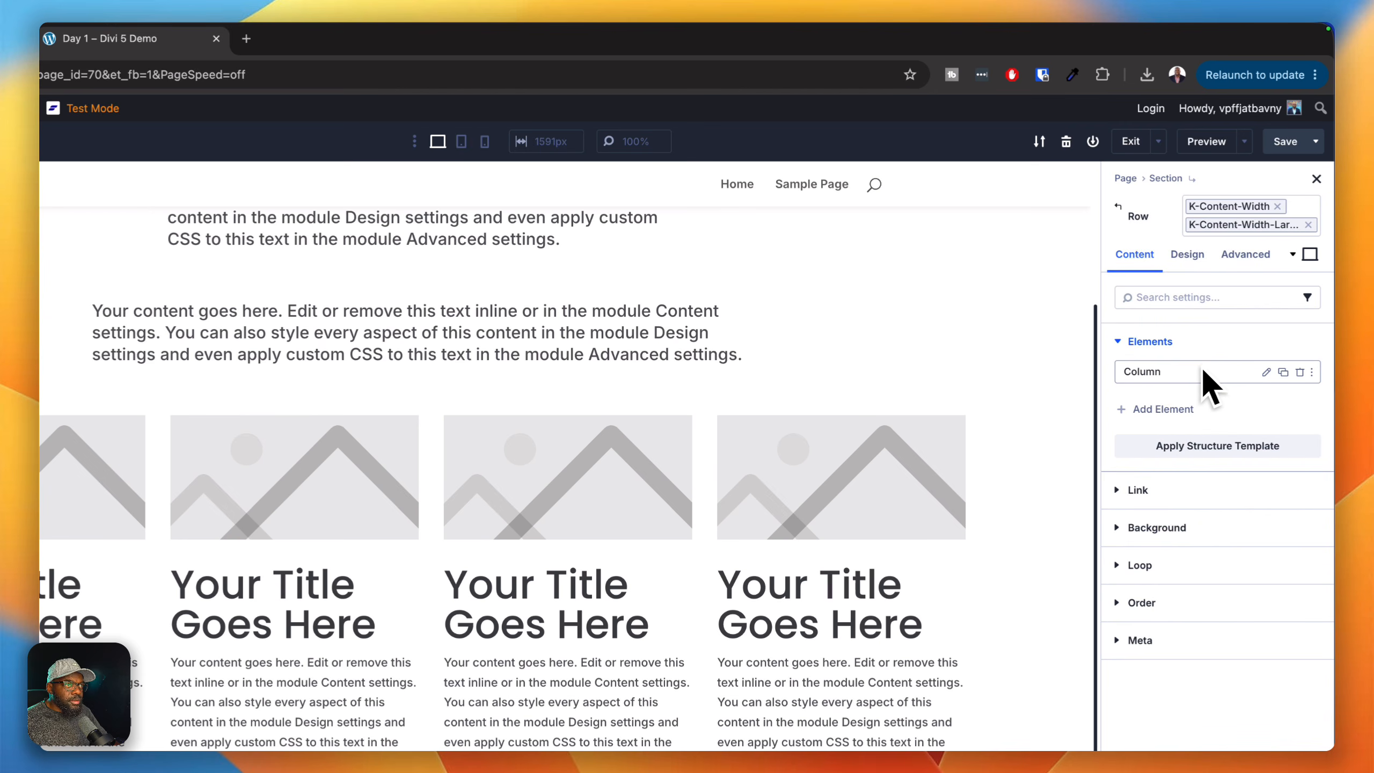
click(1277, 206)
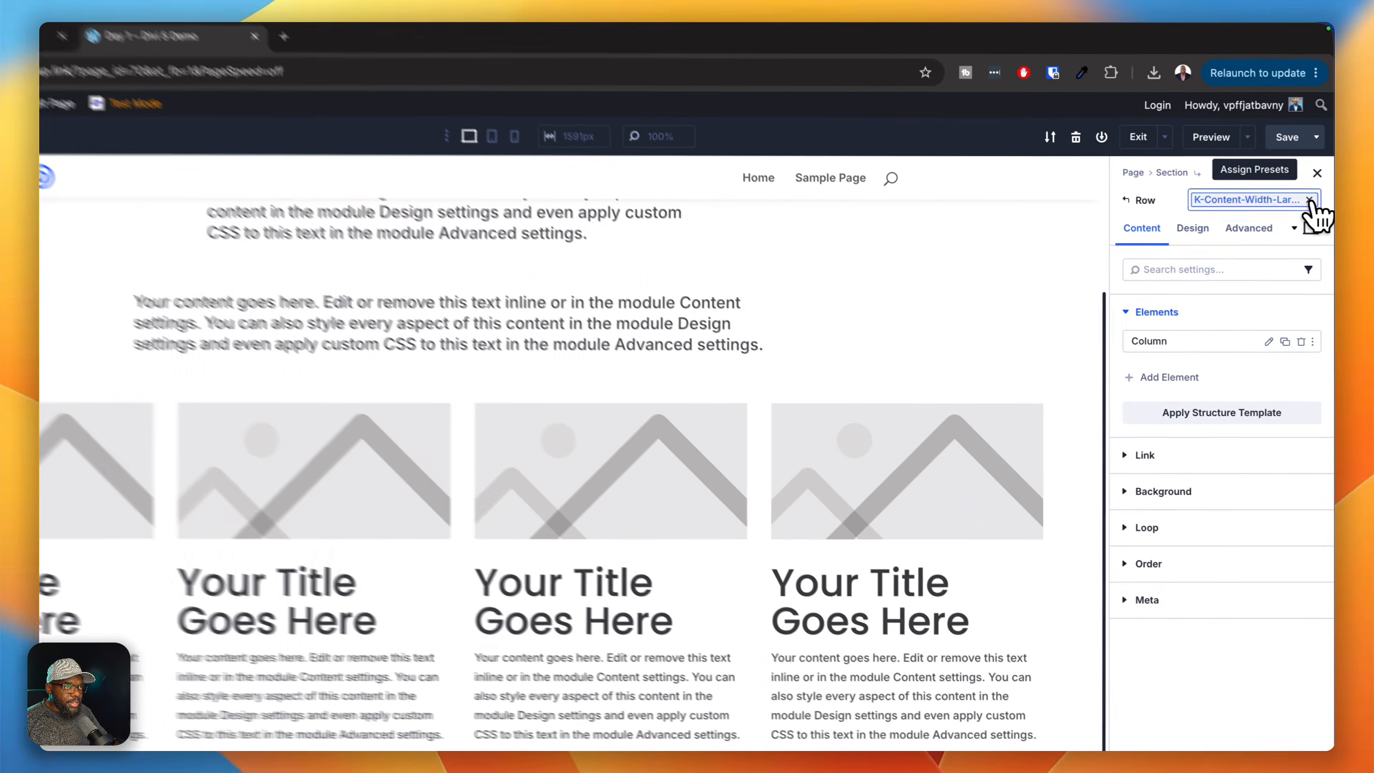
Replace the Blurb row's k-content-width-large preset with k-content-width-full.
click(1314, 171)
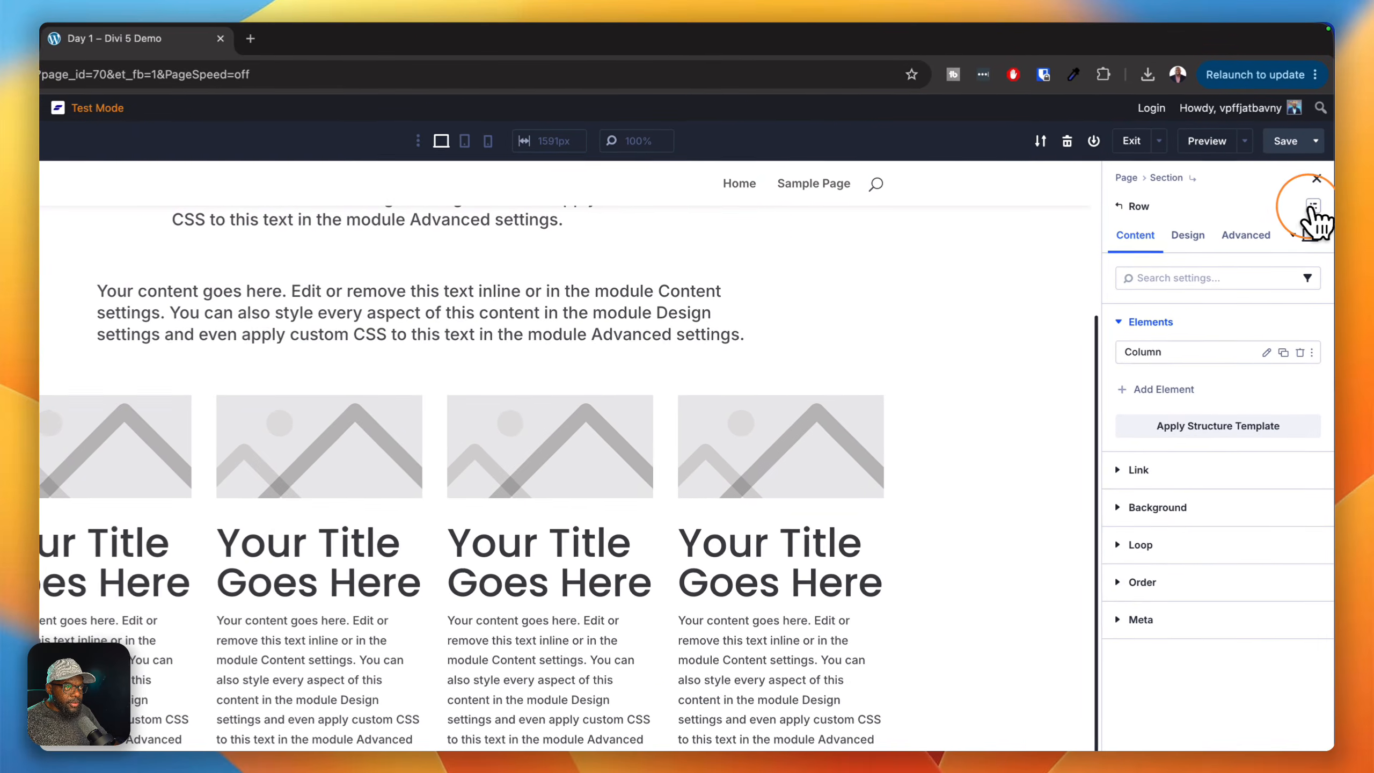
click(1317, 171)
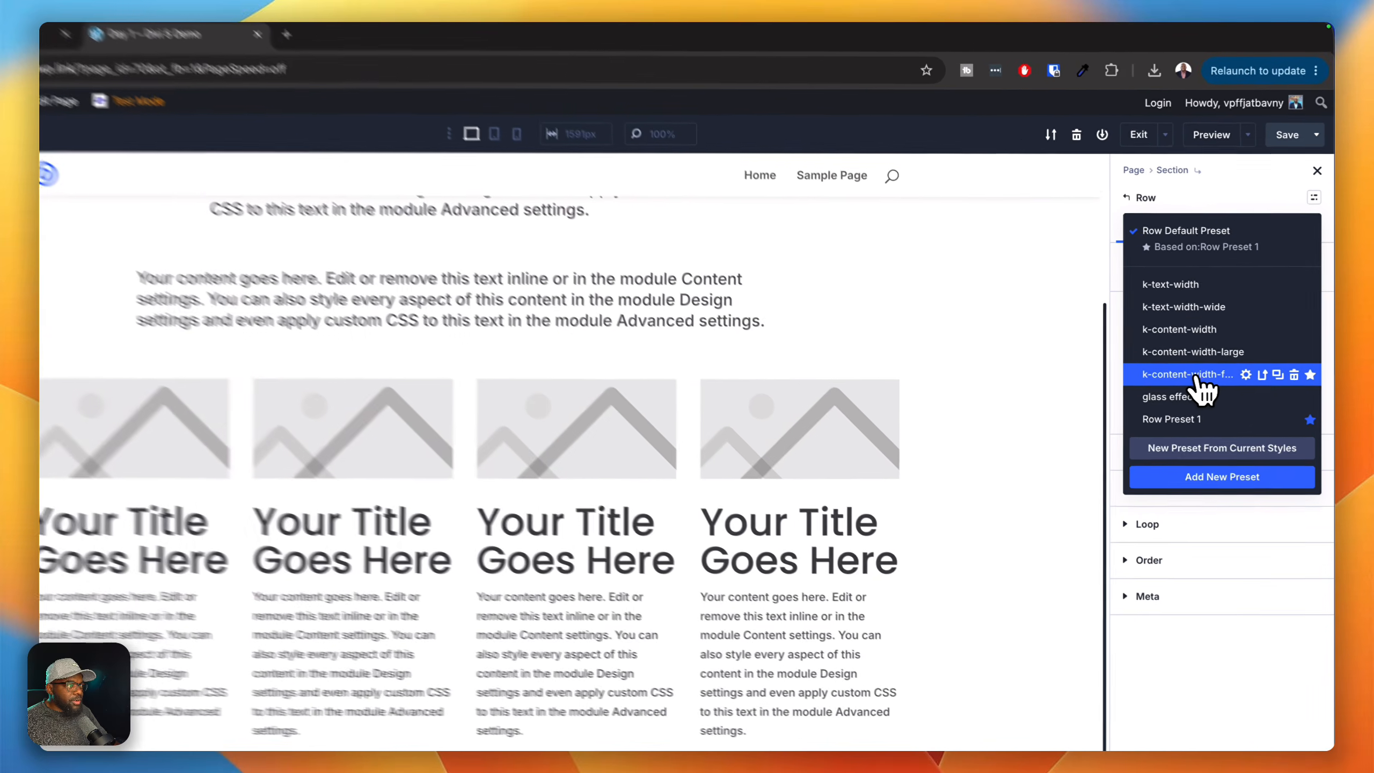
click(1224, 323)
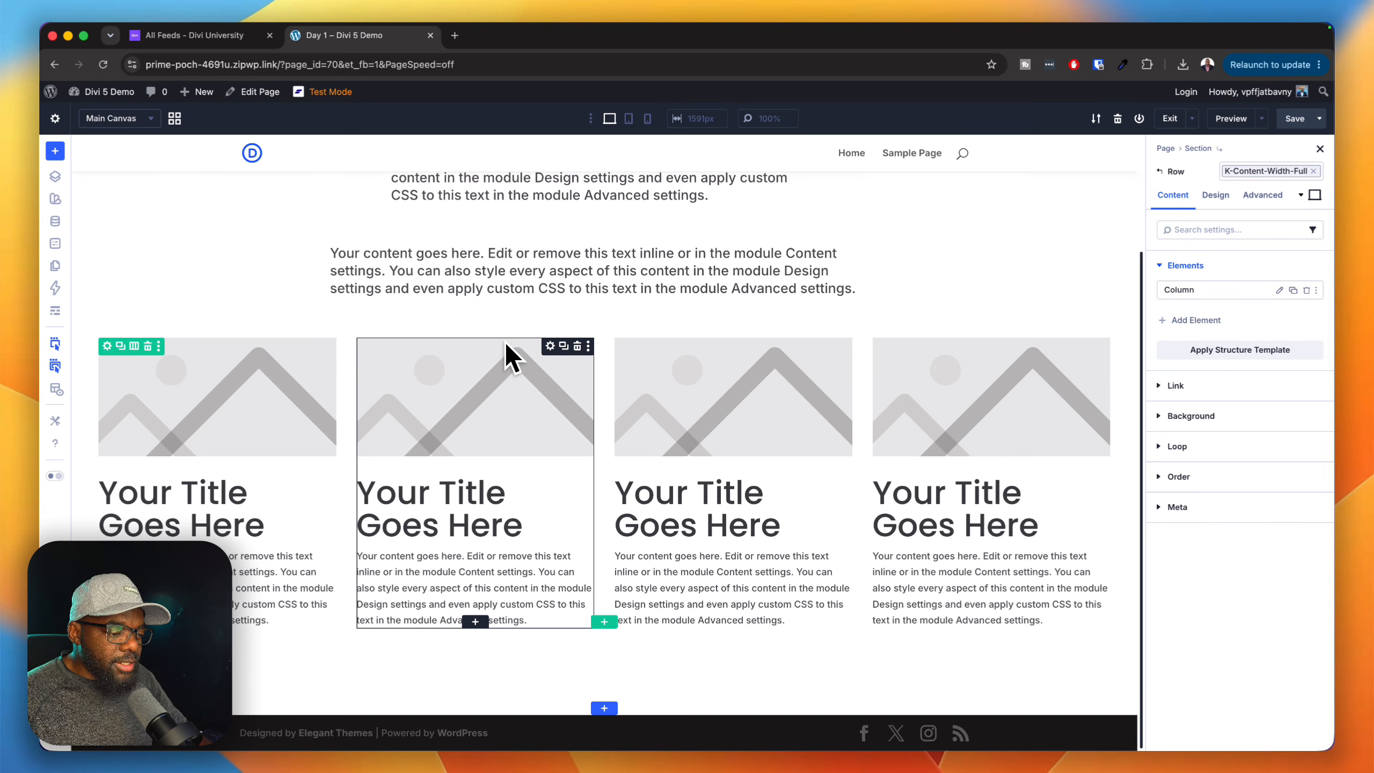
Replace the k-content-width-full preset on the upper section's Blurb row with k-content-width-large.
scroll(432, 336, up, 4)
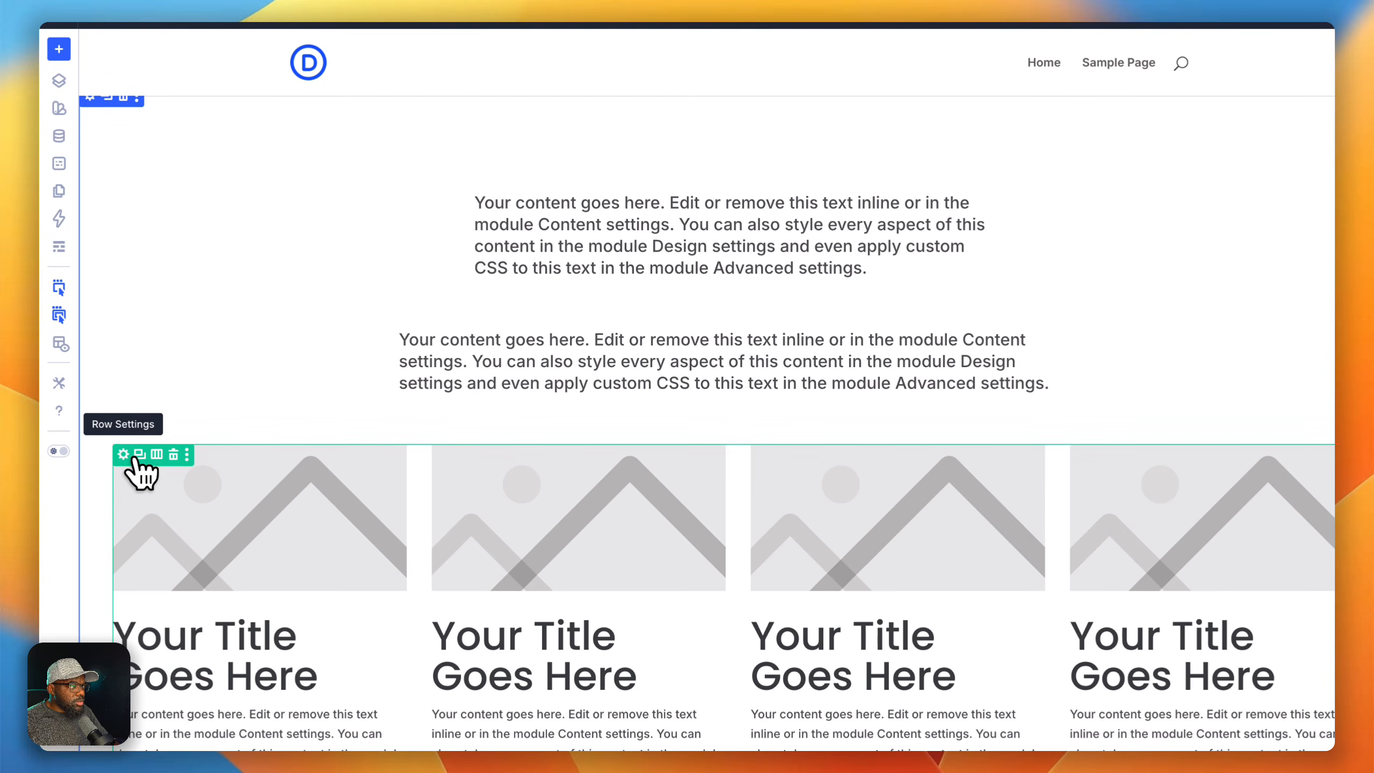
click(127, 555)
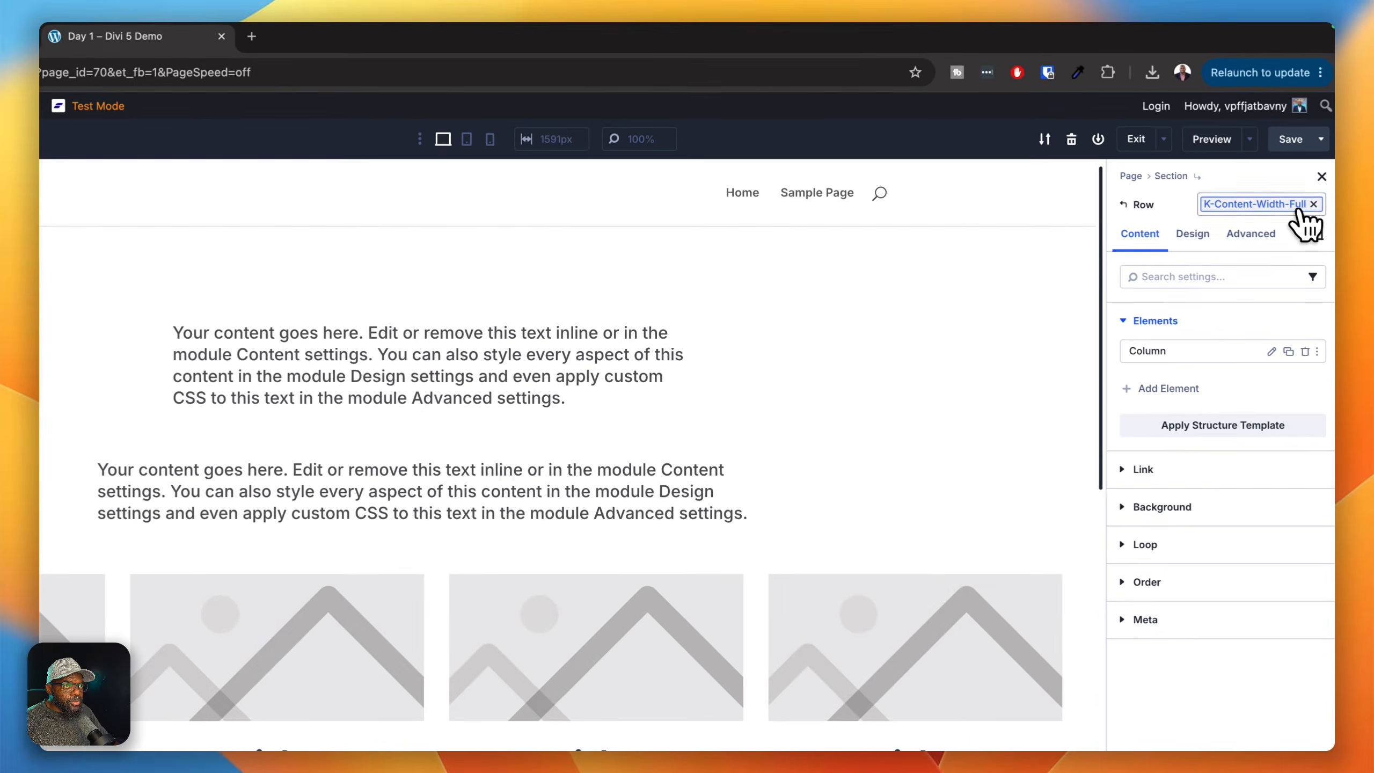
click(1308, 206)
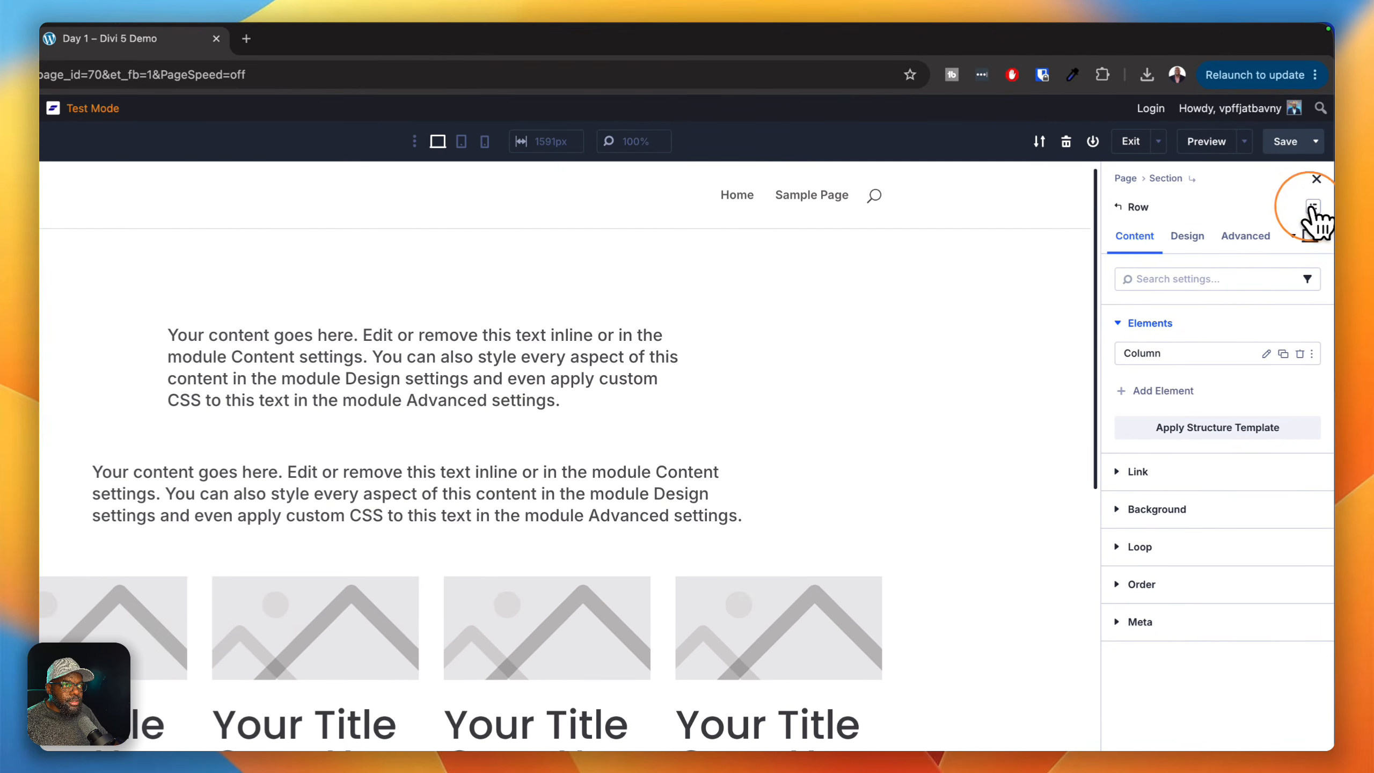
click(1312, 206)
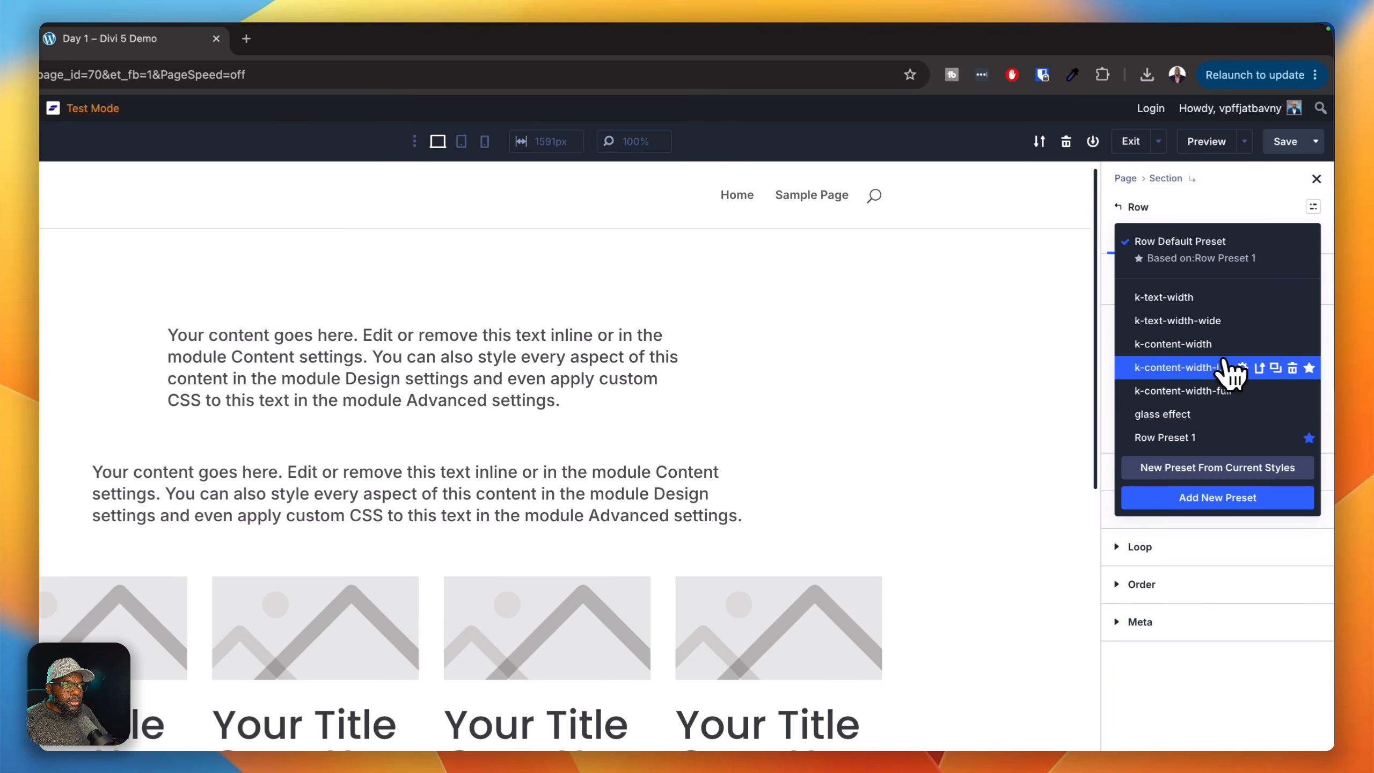
click(1179, 368)
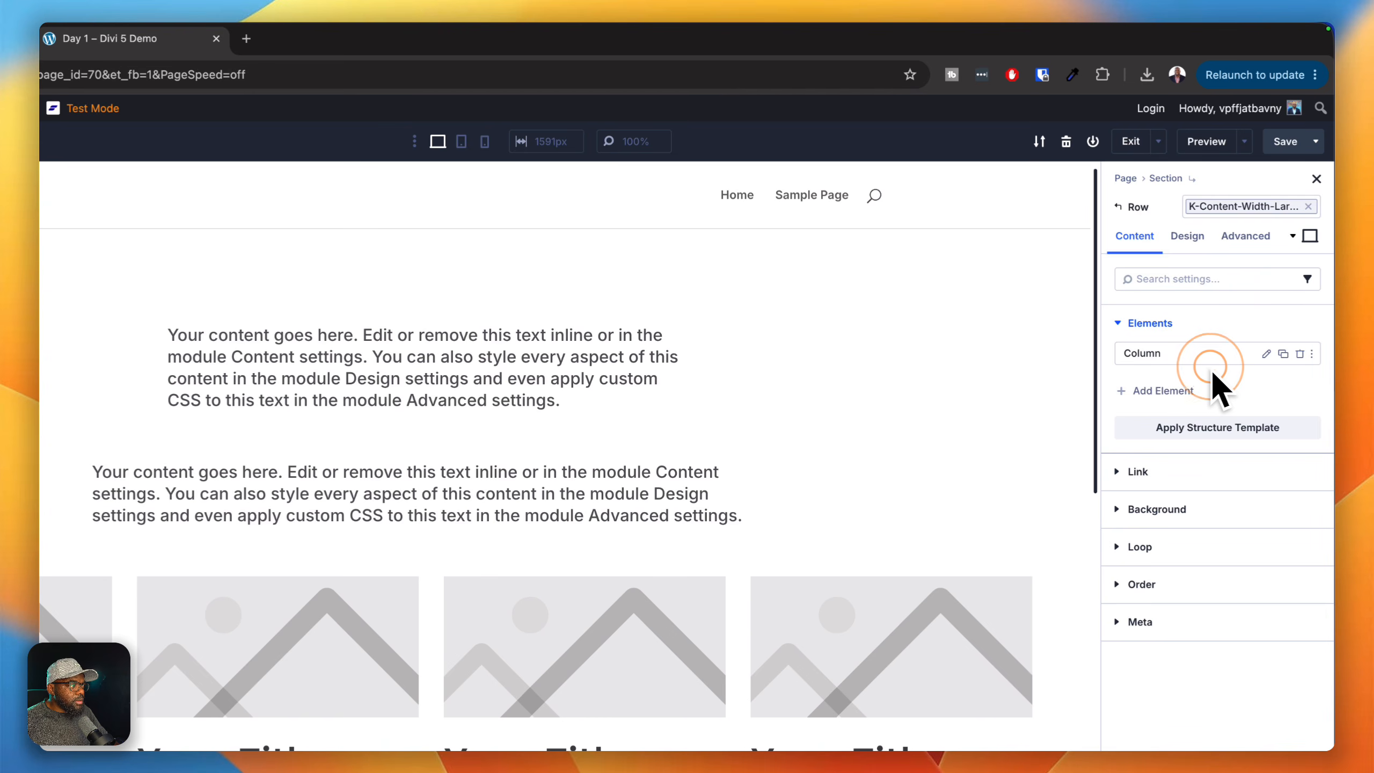
Switch the upper section's Blurb row from the k-content-width-large preset to k-content-width.
click(1309, 206)
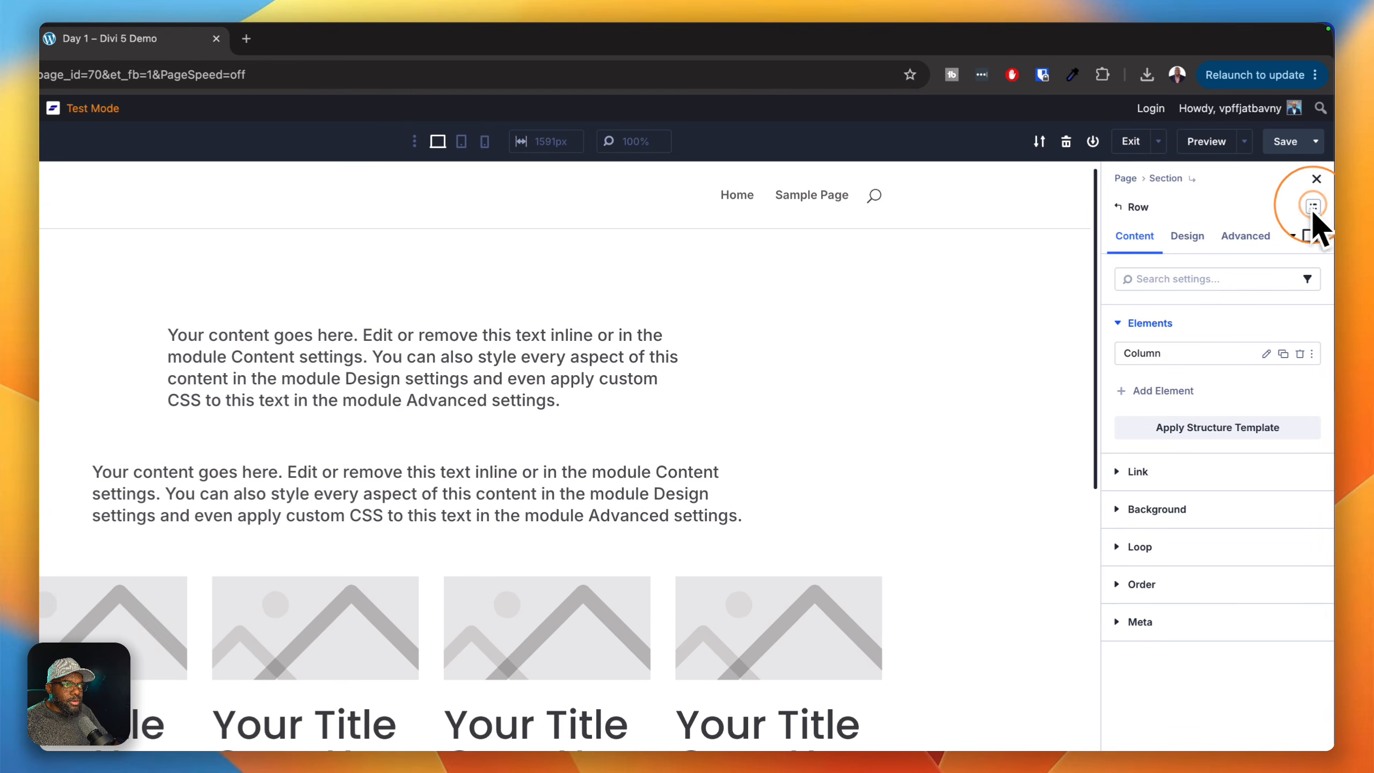
click(1312, 206)
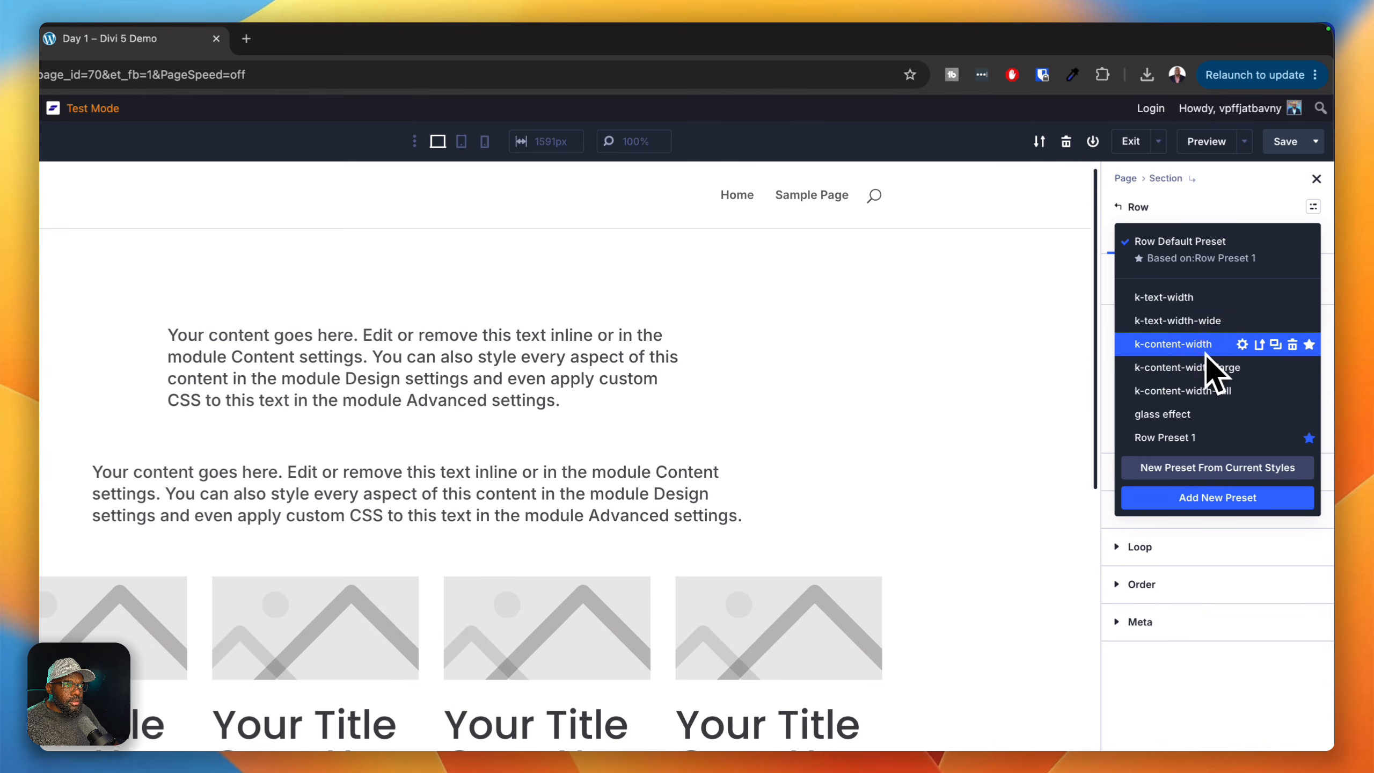
click(1201, 349)
Delete the lower section with the full-width Blurb row and duplicate the upper section.
scroll(1005, 462, down, 3)
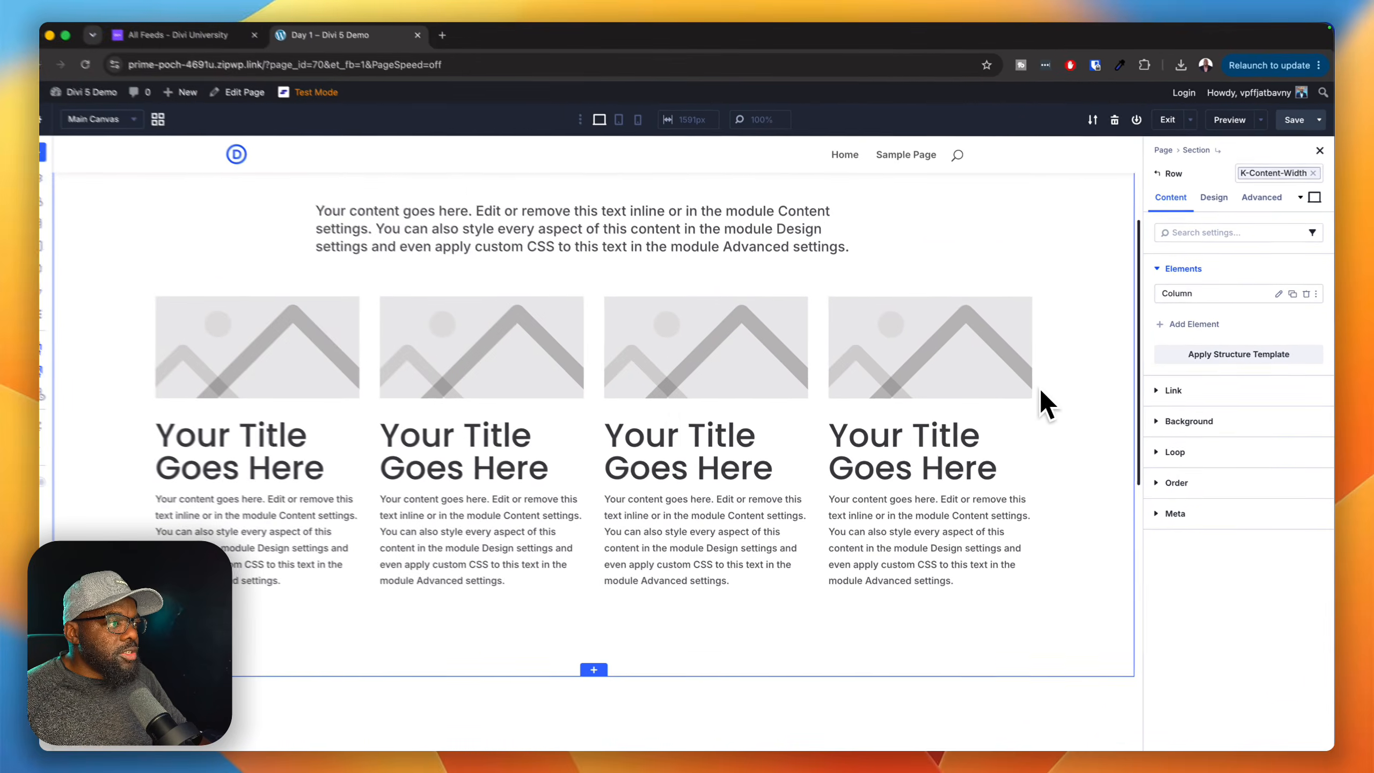
scroll(978, 467, down, 4)
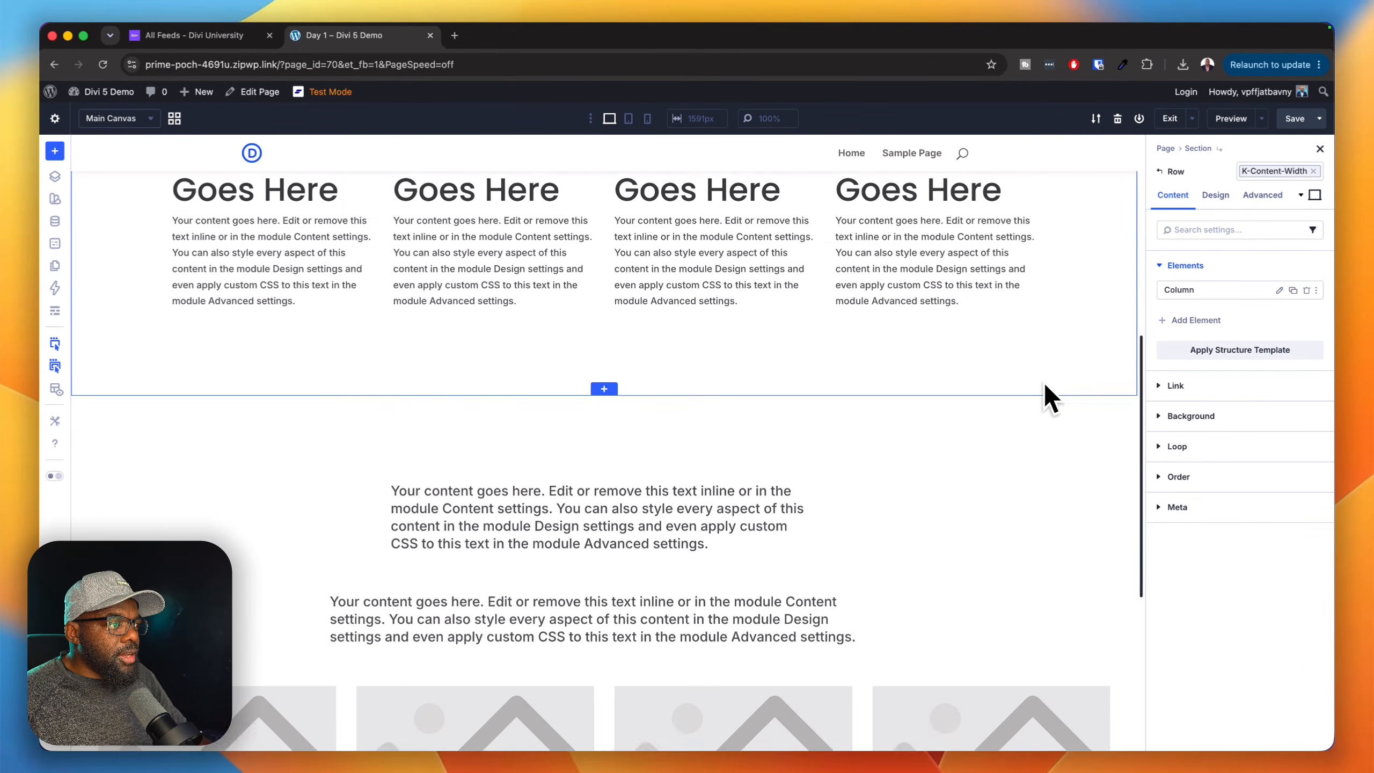
scroll(1047, 395, down, 2)
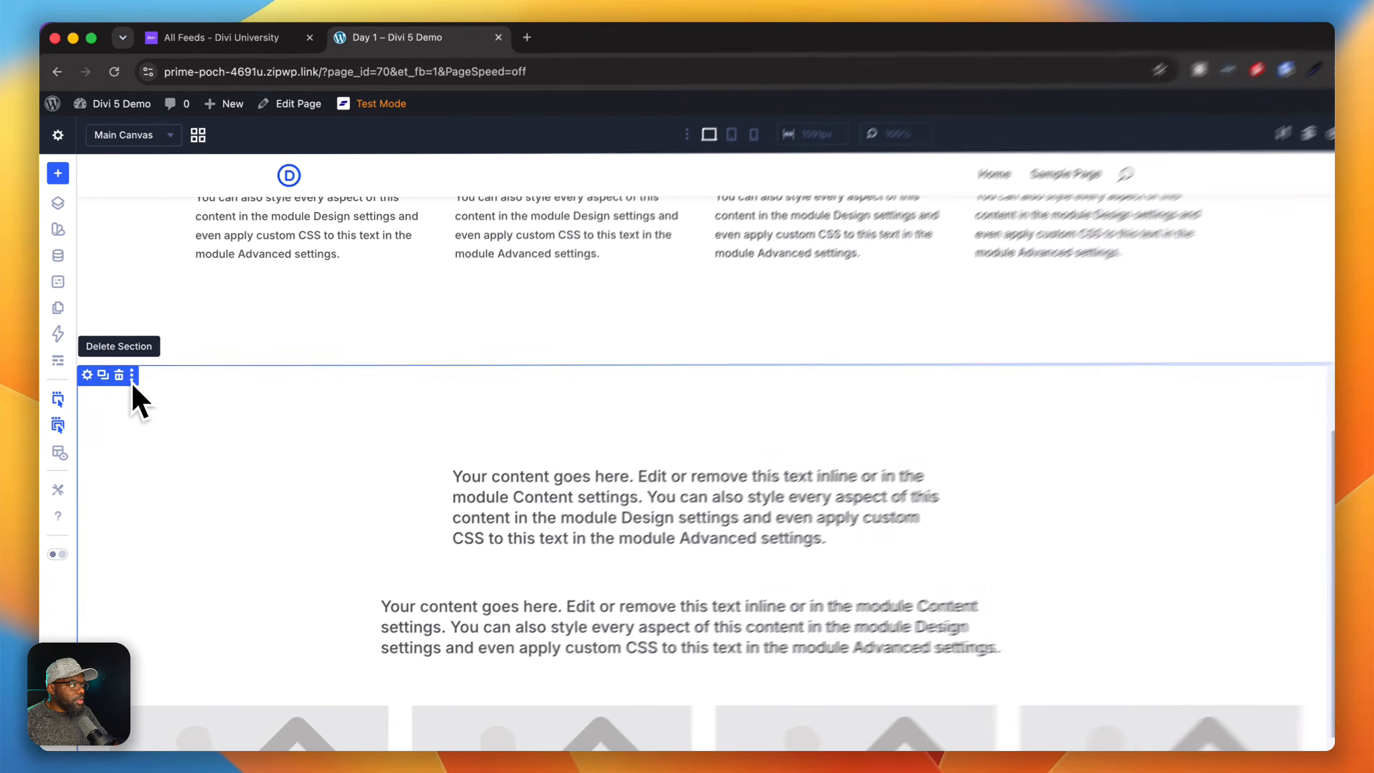
click(108, 323)
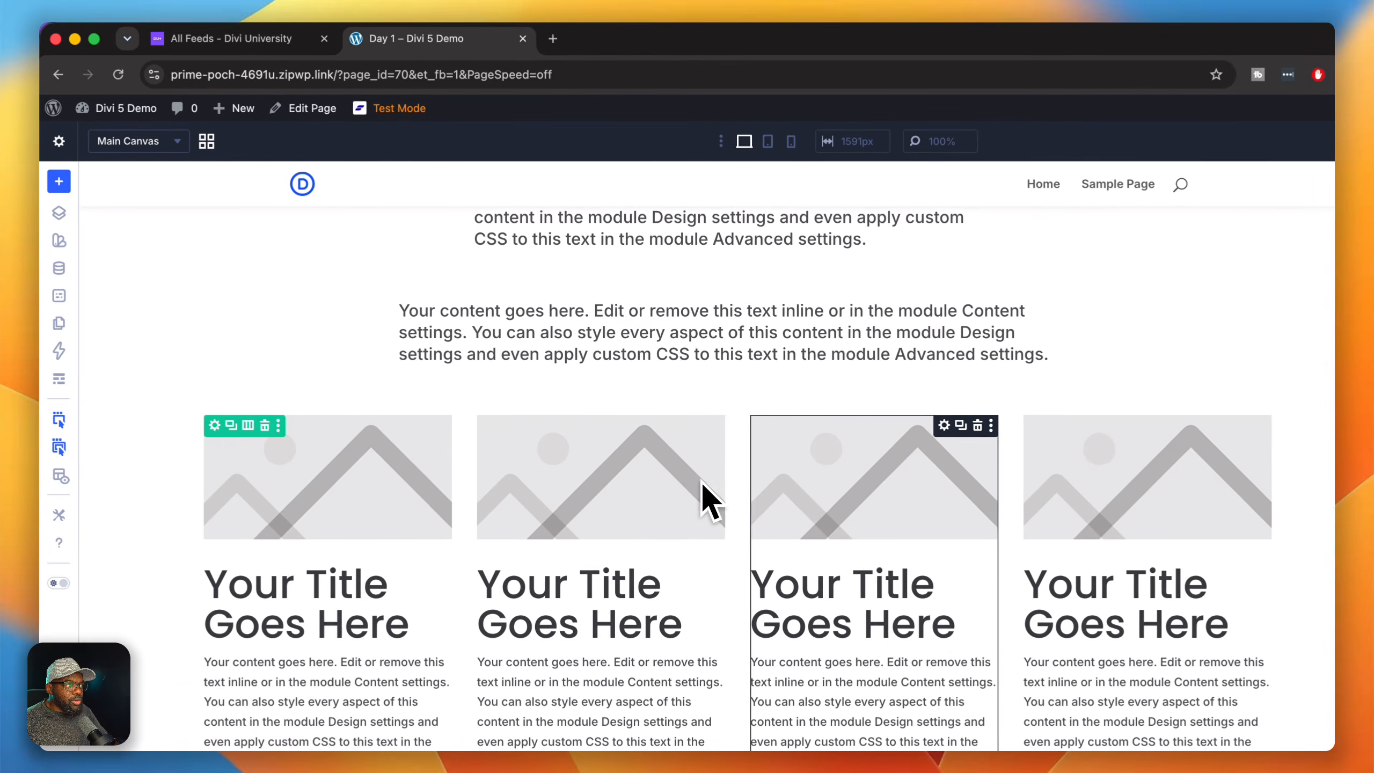
scroll(575, 399, up, 3)
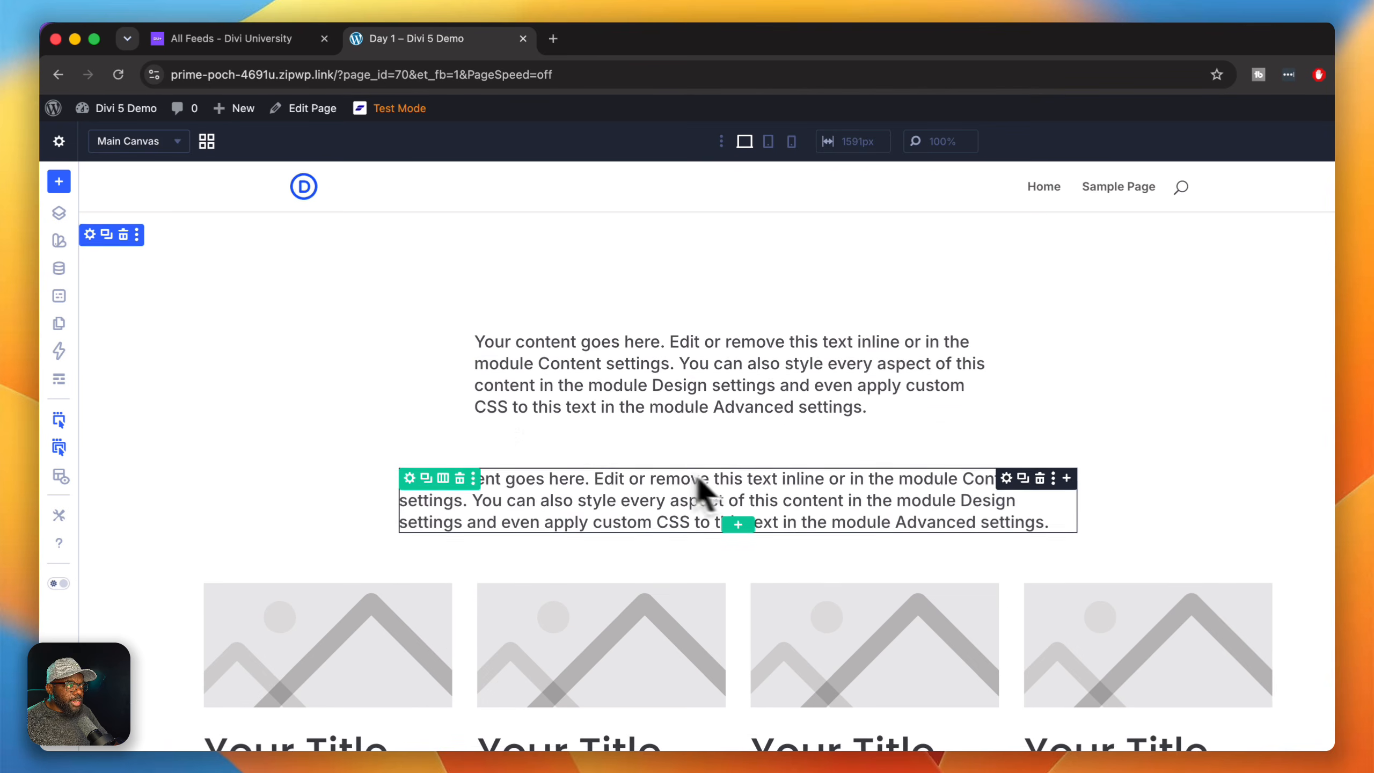
click(108, 239)
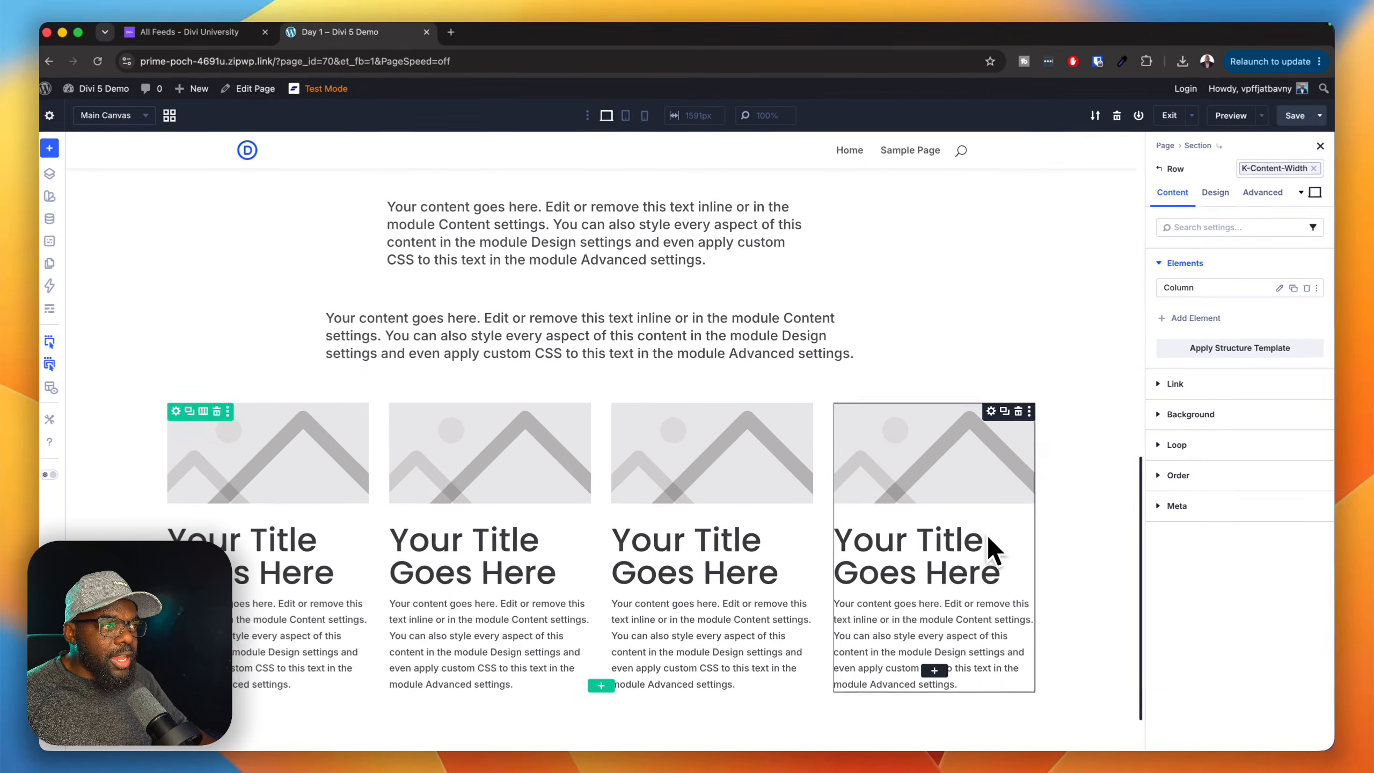
Delete the second, wider text row from the lower duplicated section.
scroll(988, 534, up, 10)
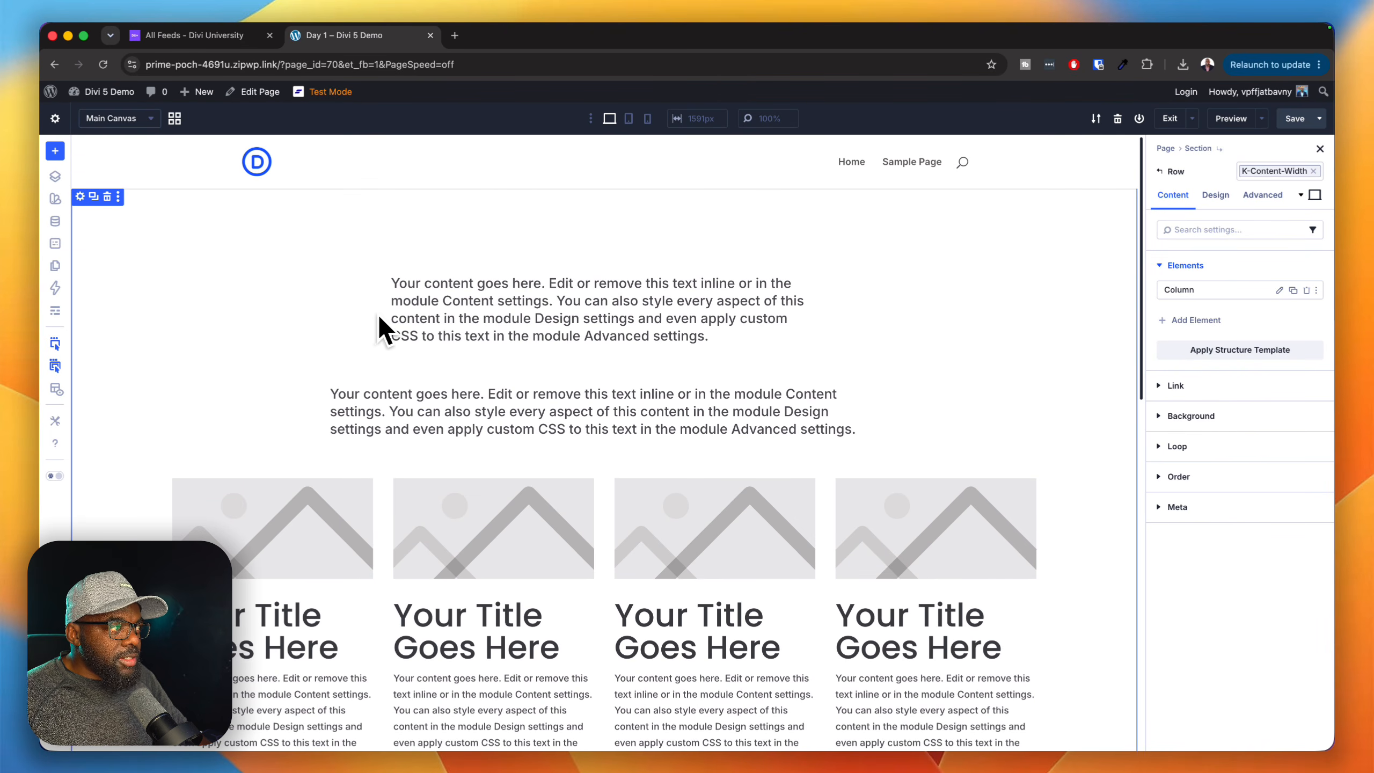
scroll(339, 340, down, 5)
scroll(314, 351, up, 4)
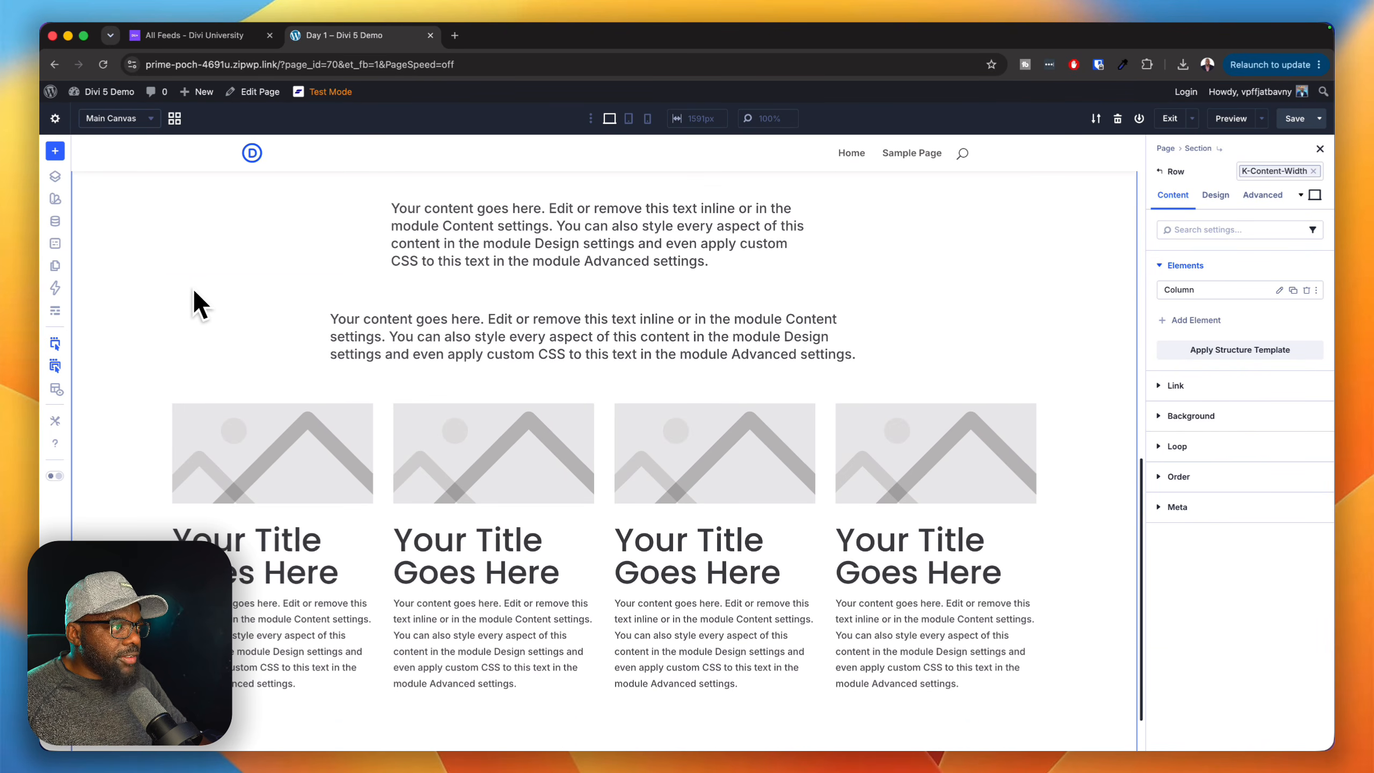
scroll(189, 296, up, 2)
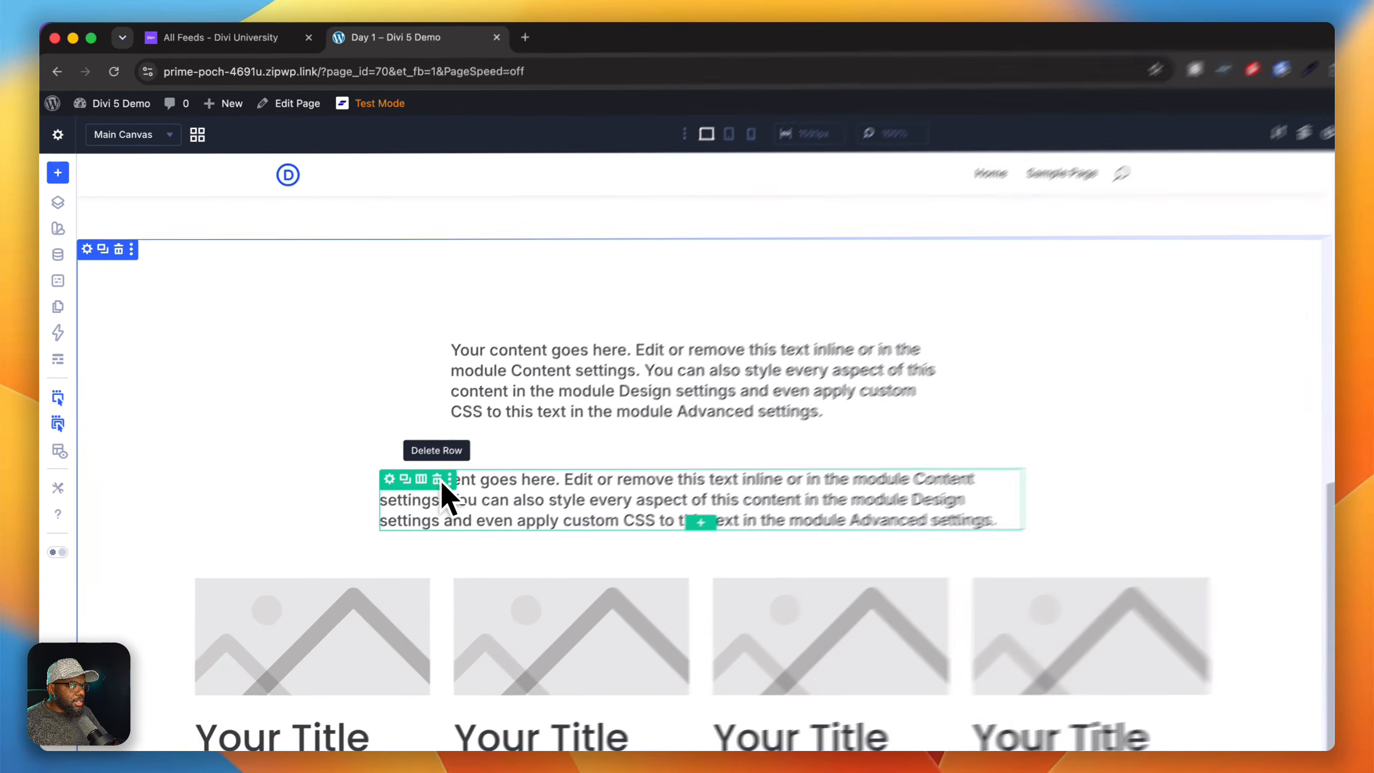
click(437, 479)
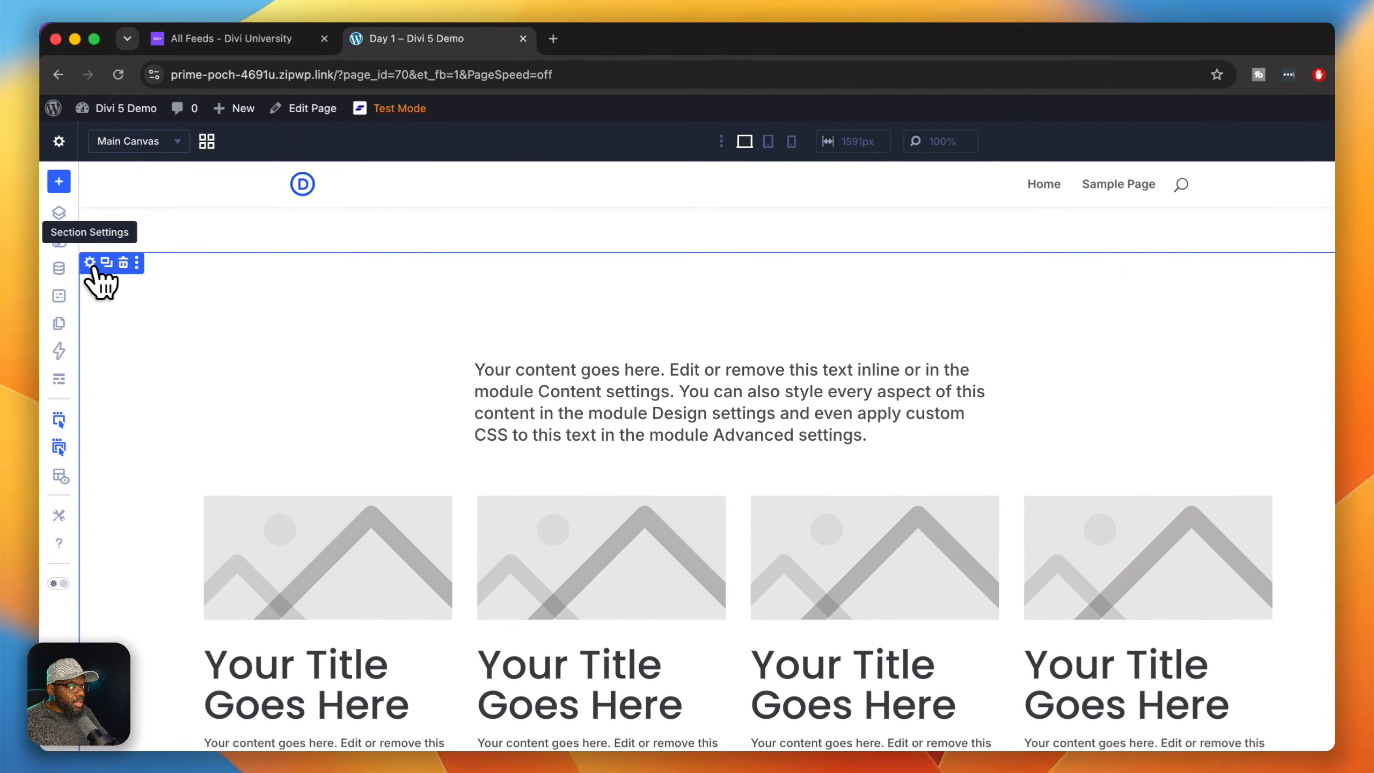
Try the k-bg-muted and k-bg-inverse background presets on the lower section, one after the other.
click(90, 262)
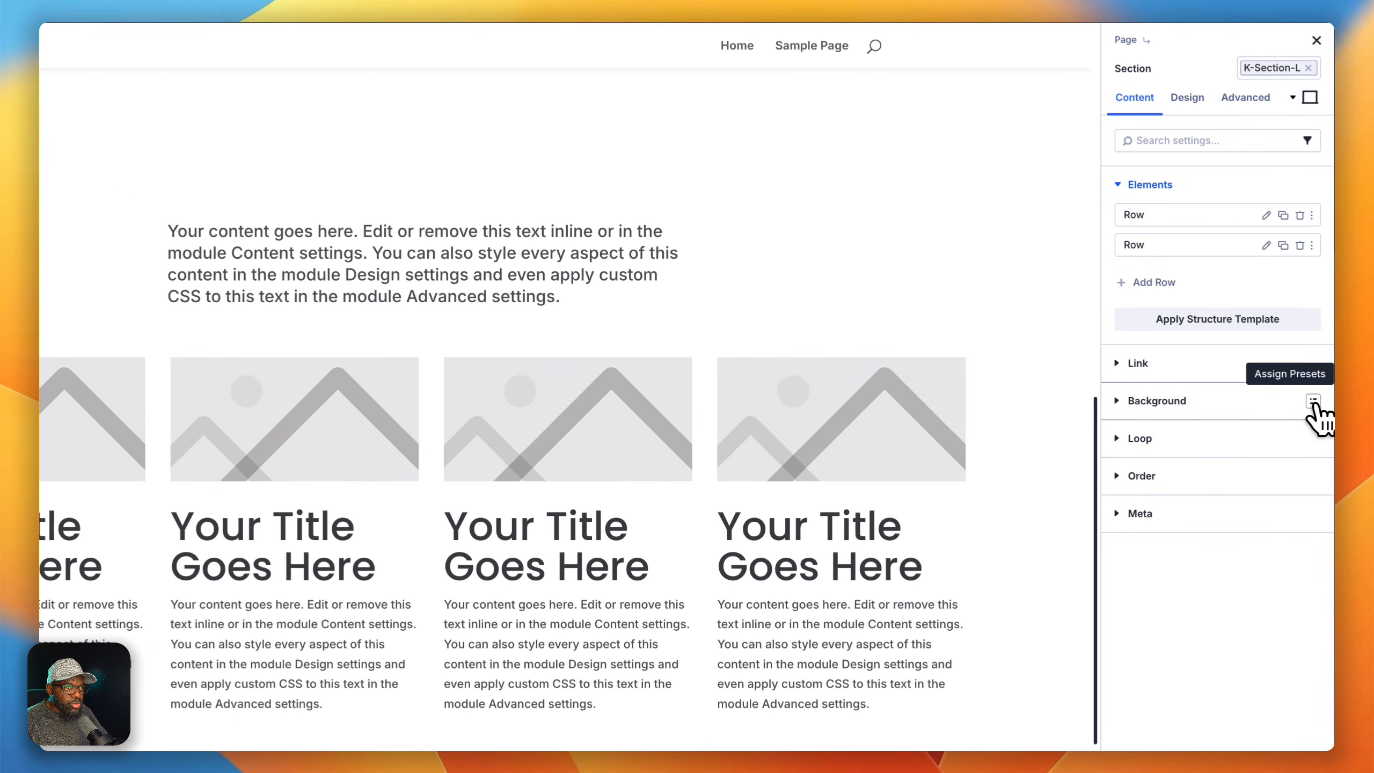
click(1313, 401)
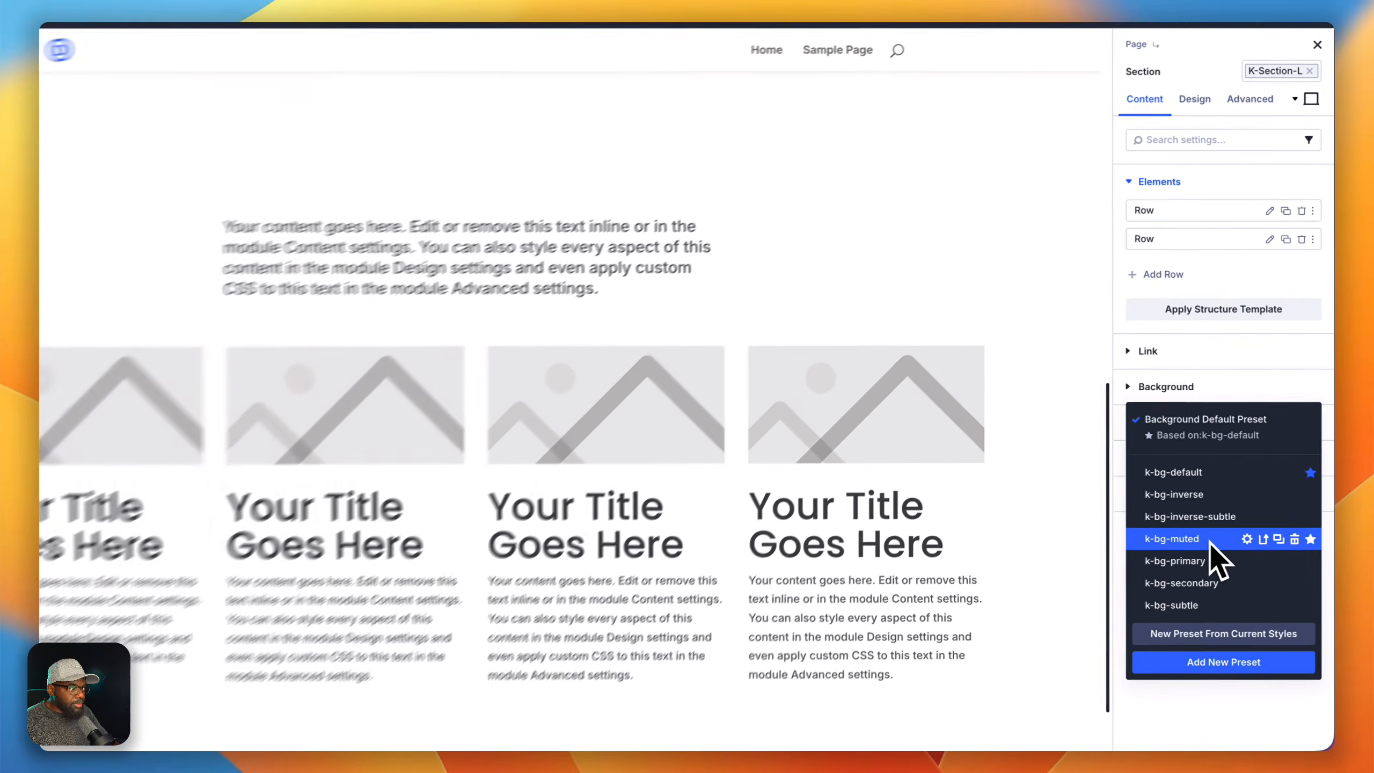
click(1228, 573)
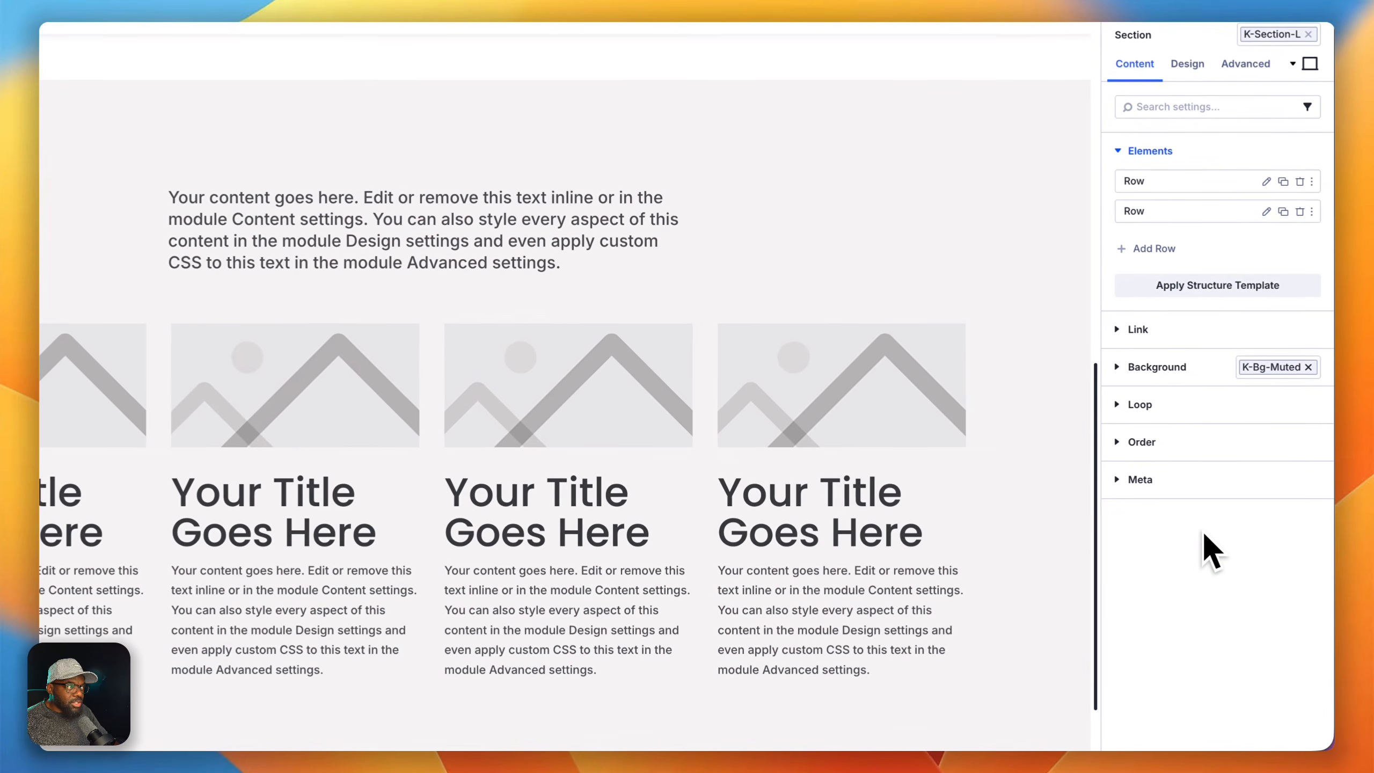
click(1308, 367)
click(1311, 370)
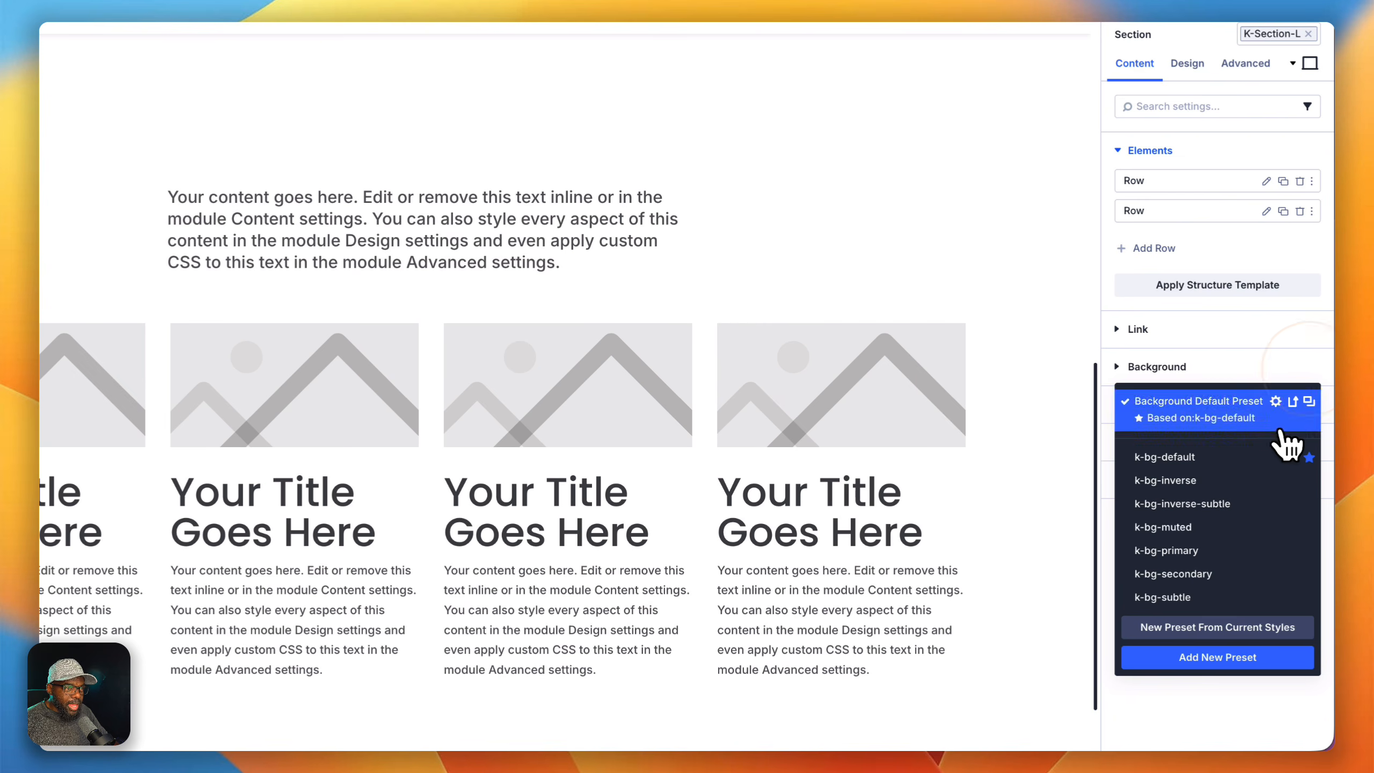
click(1221, 481)
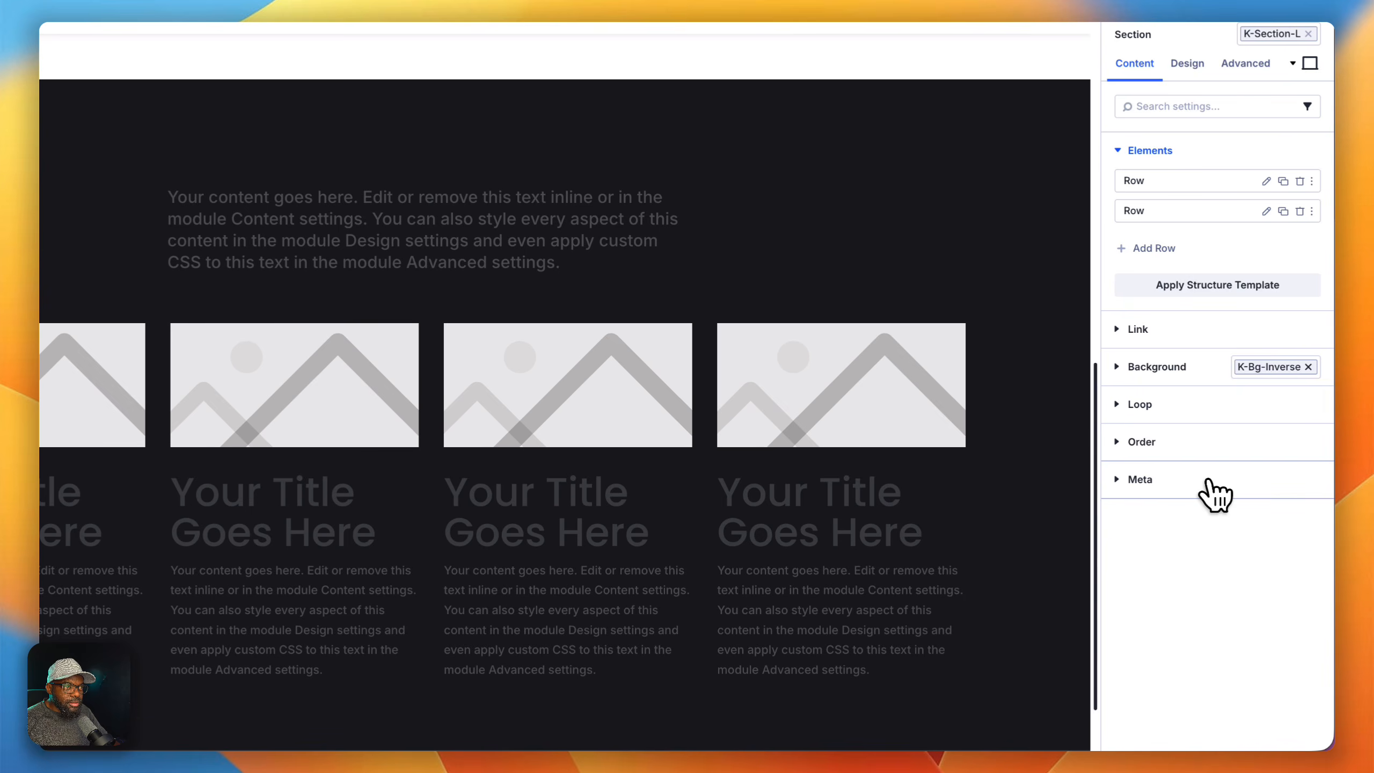
Swap the lower section's background preset to k-bg-primary and subsequently to k-bg-secondary.
click(1308, 367)
click(1310, 368)
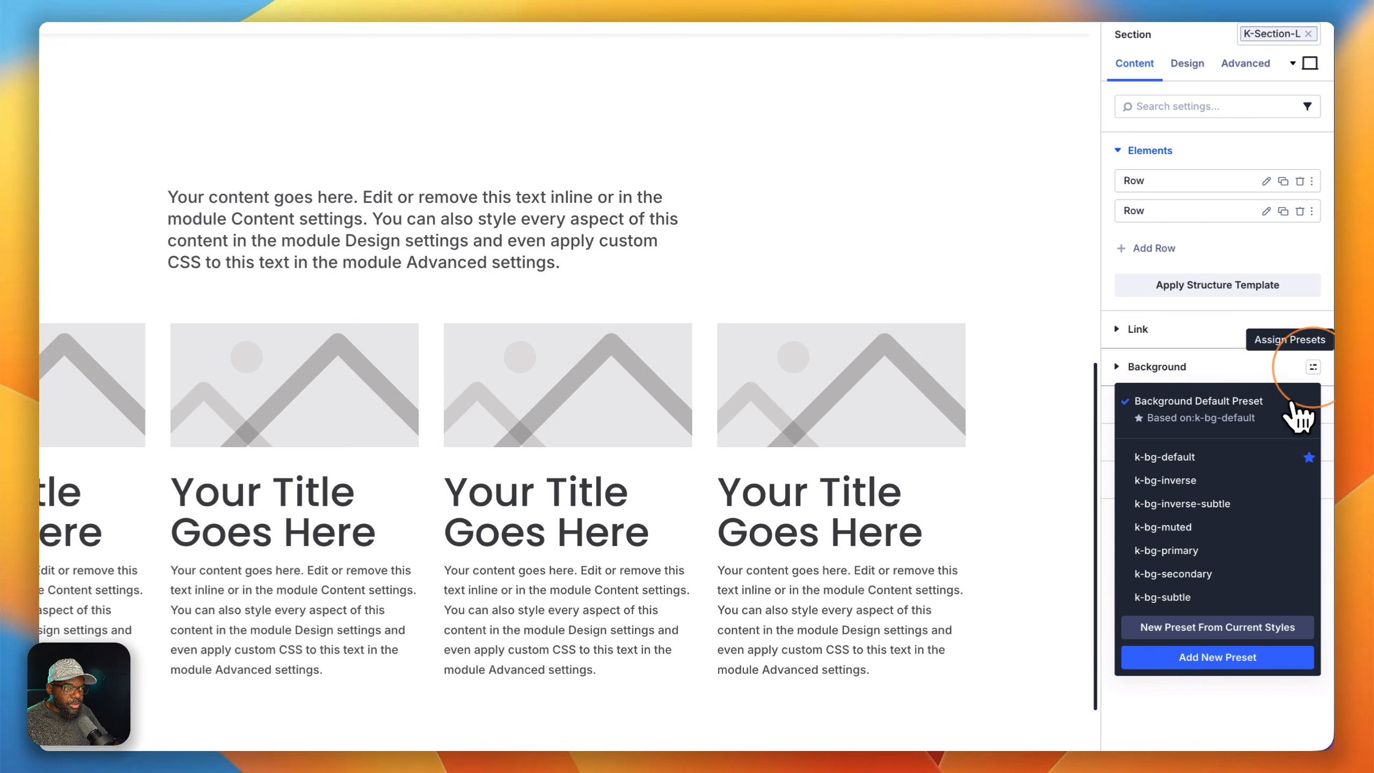
click(1215, 551)
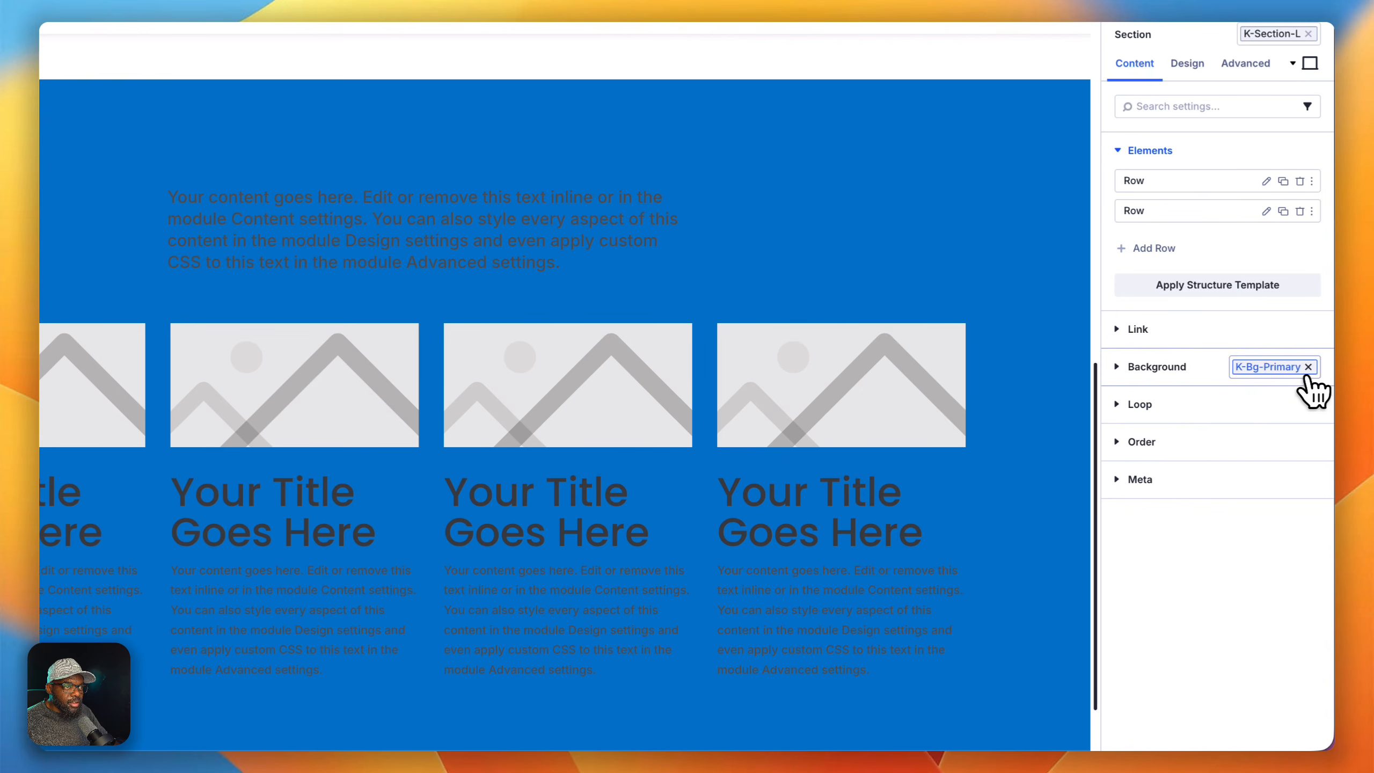
click(1308, 367)
click(1309, 366)
click(1207, 575)
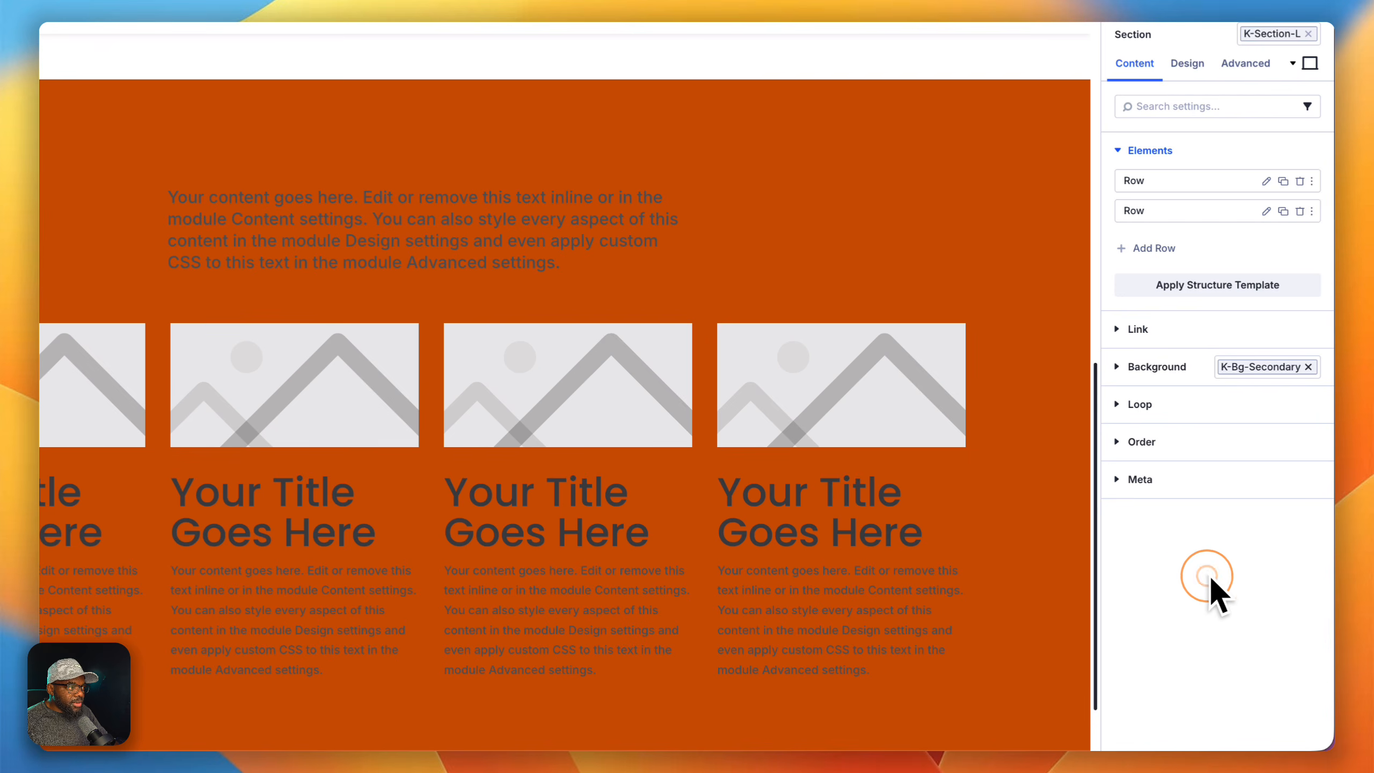
Replace the lower section's background preset with k-bg-subtle and compare it with the section above.
click(1308, 367)
click(1309, 366)
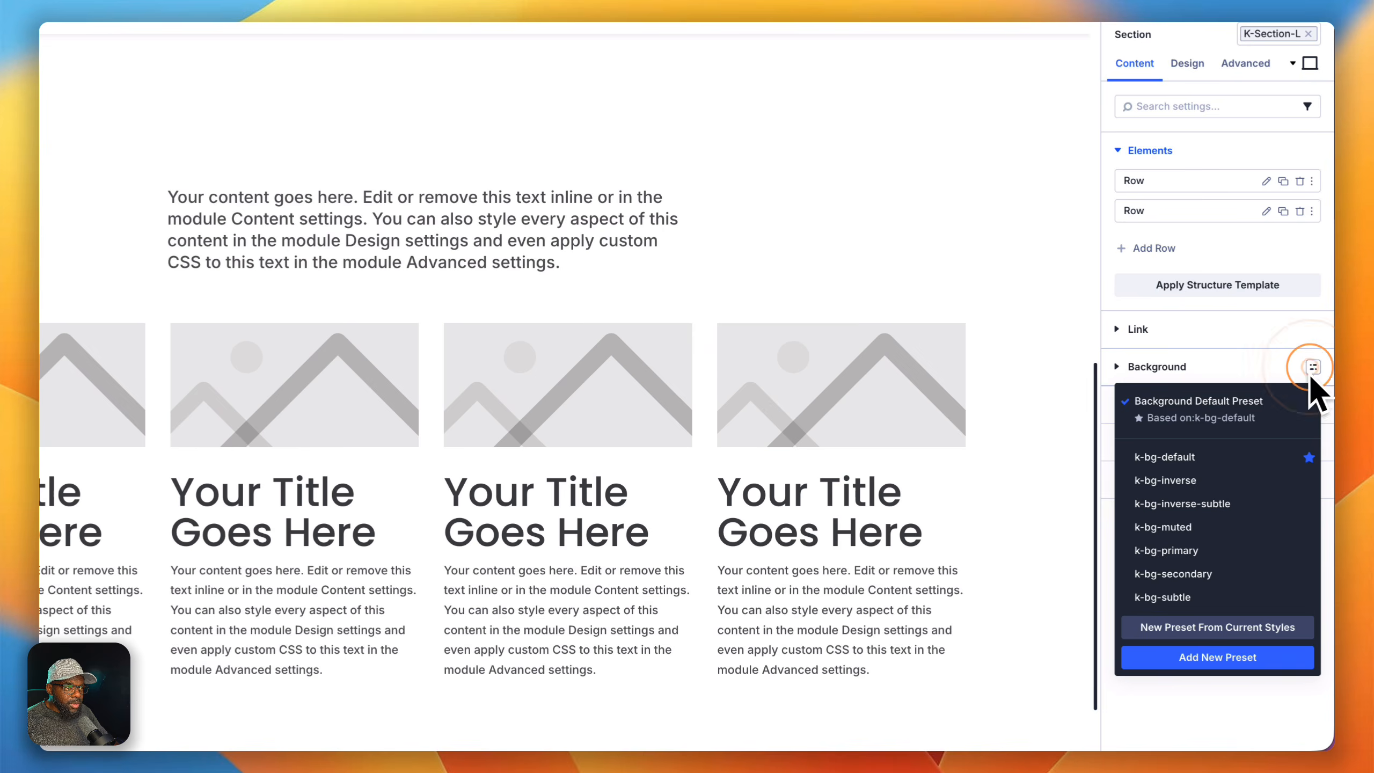
click(1214, 597)
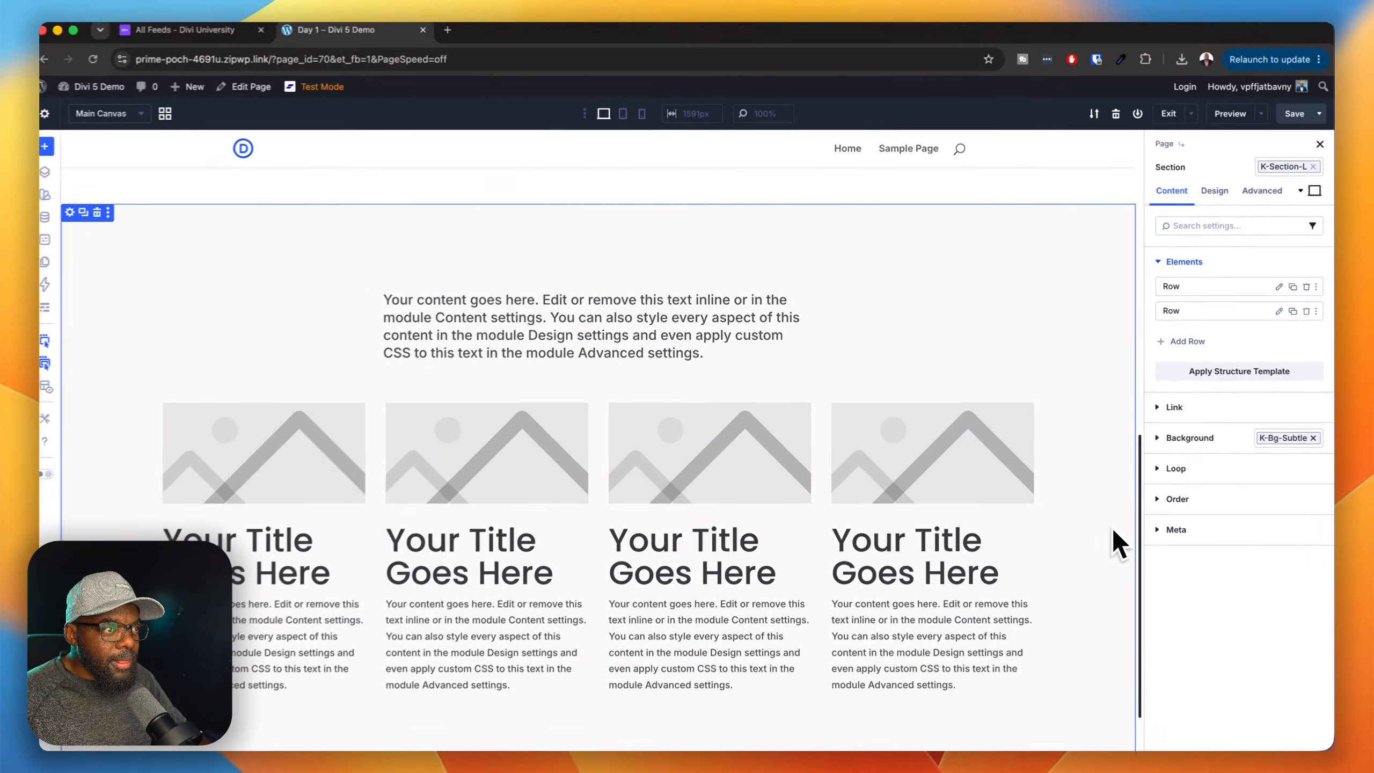
scroll(1084, 535, up, 5)
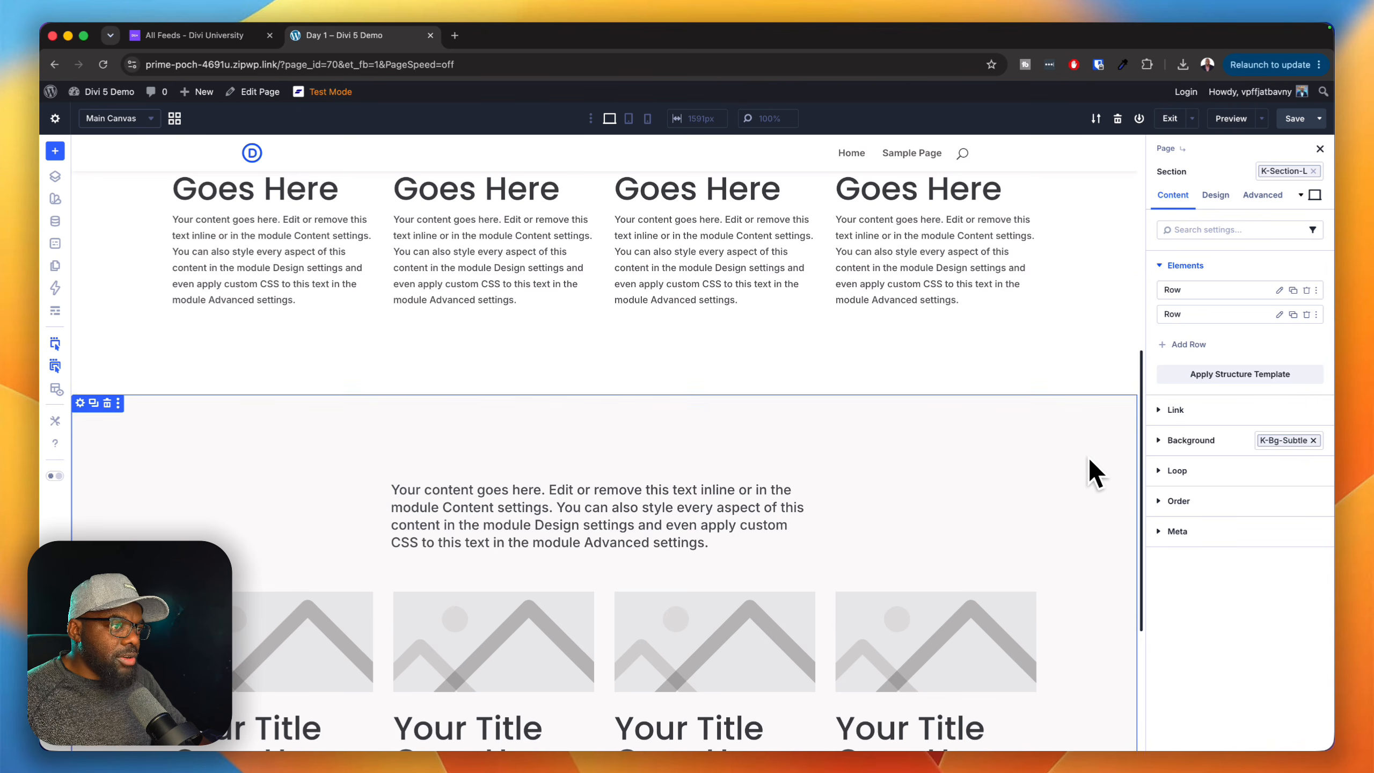
scroll(1091, 476, down, 3)
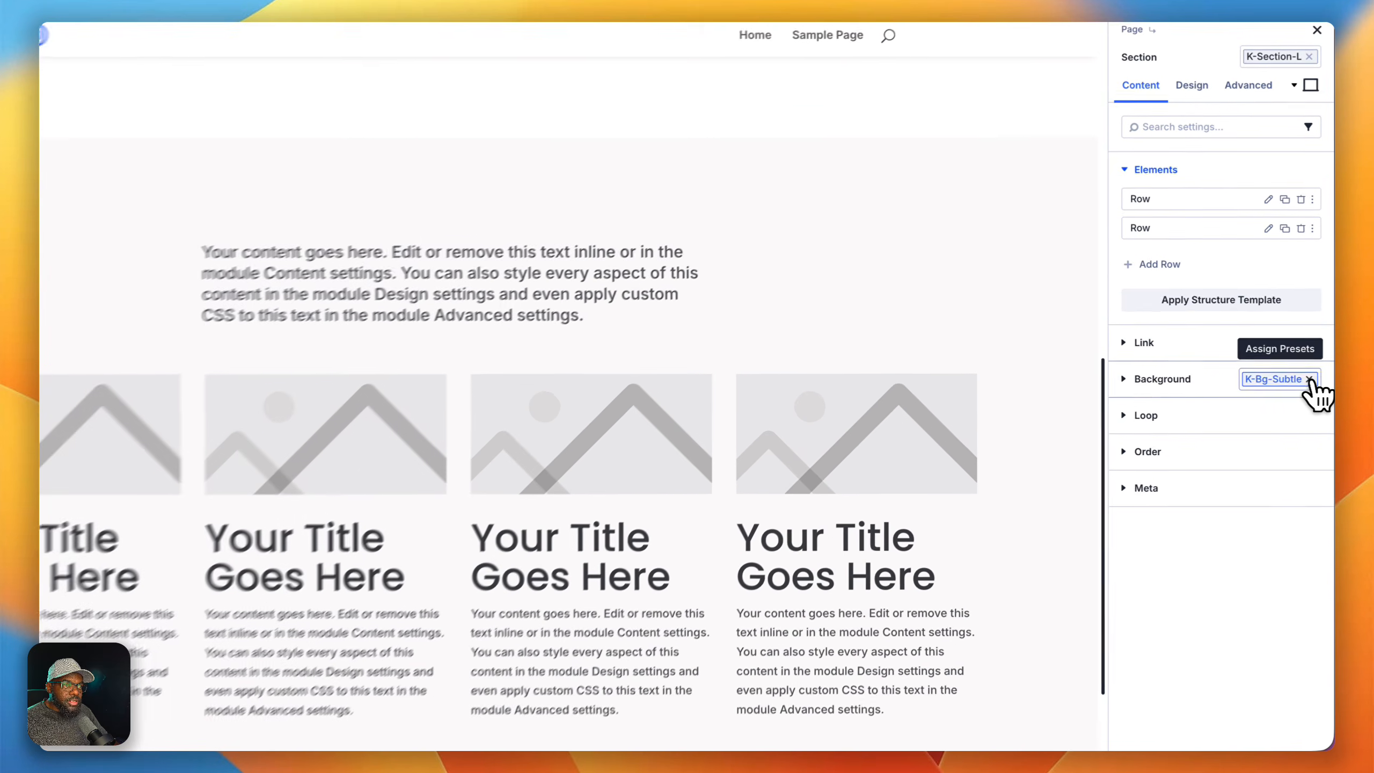
Switch the lower section's background preset from k-bg-subtle to k-bg-muted and compare both sections.
click(1314, 441)
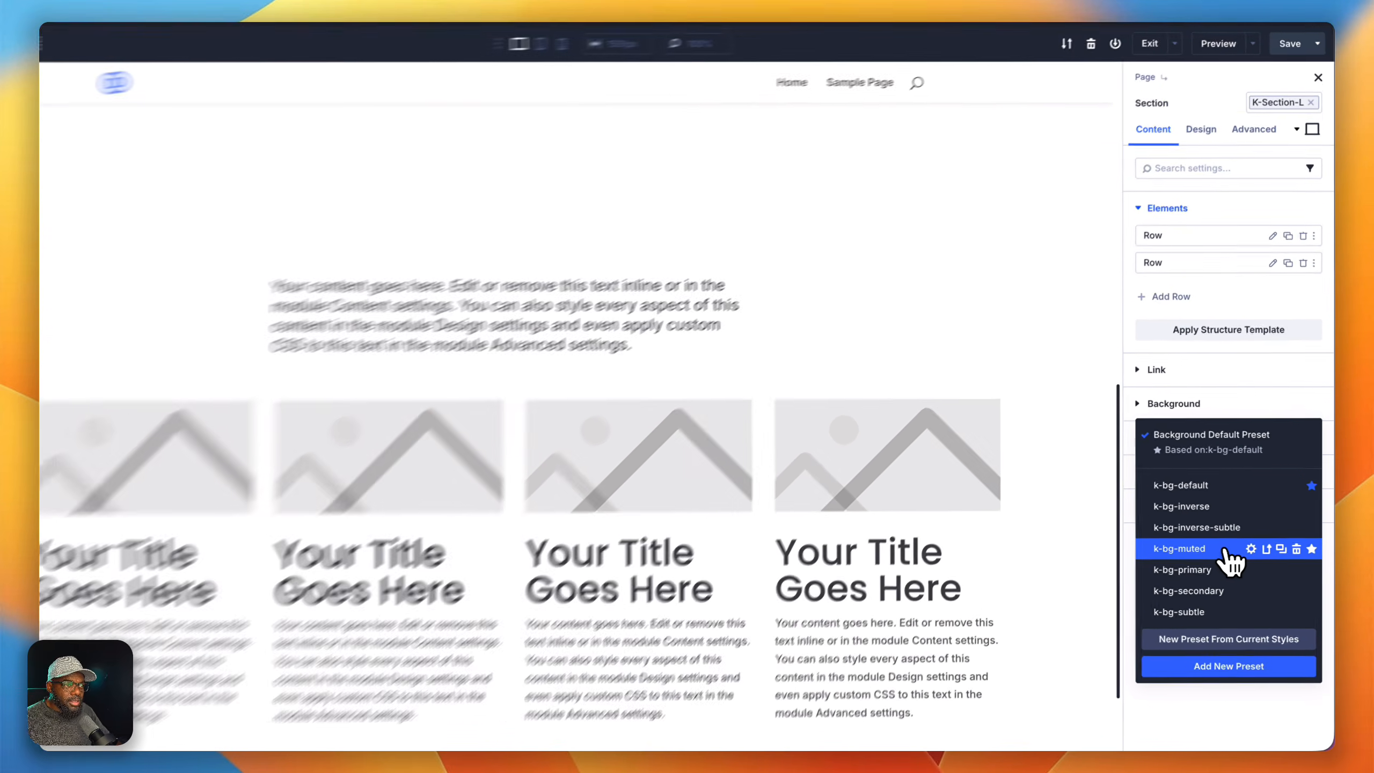
click(1238, 571)
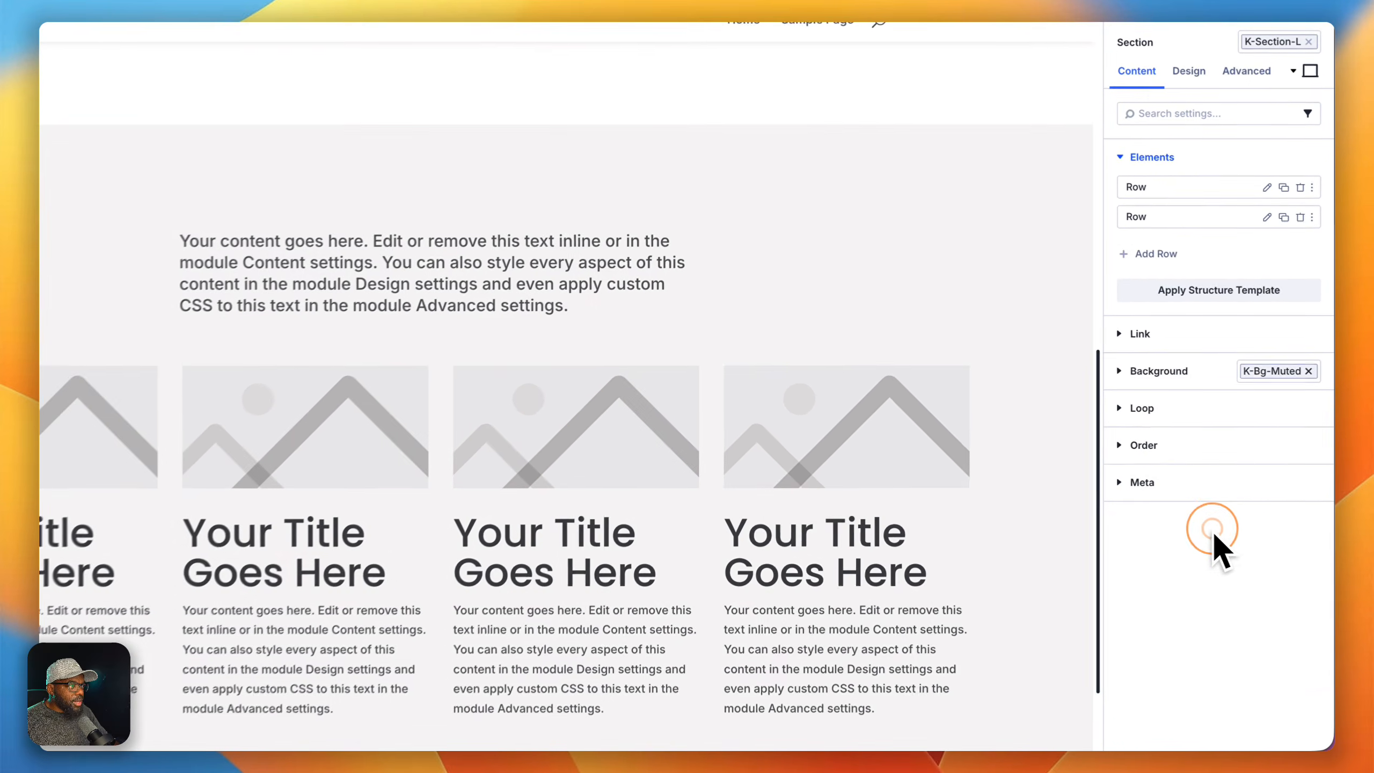
scroll(914, 330, up, 9)
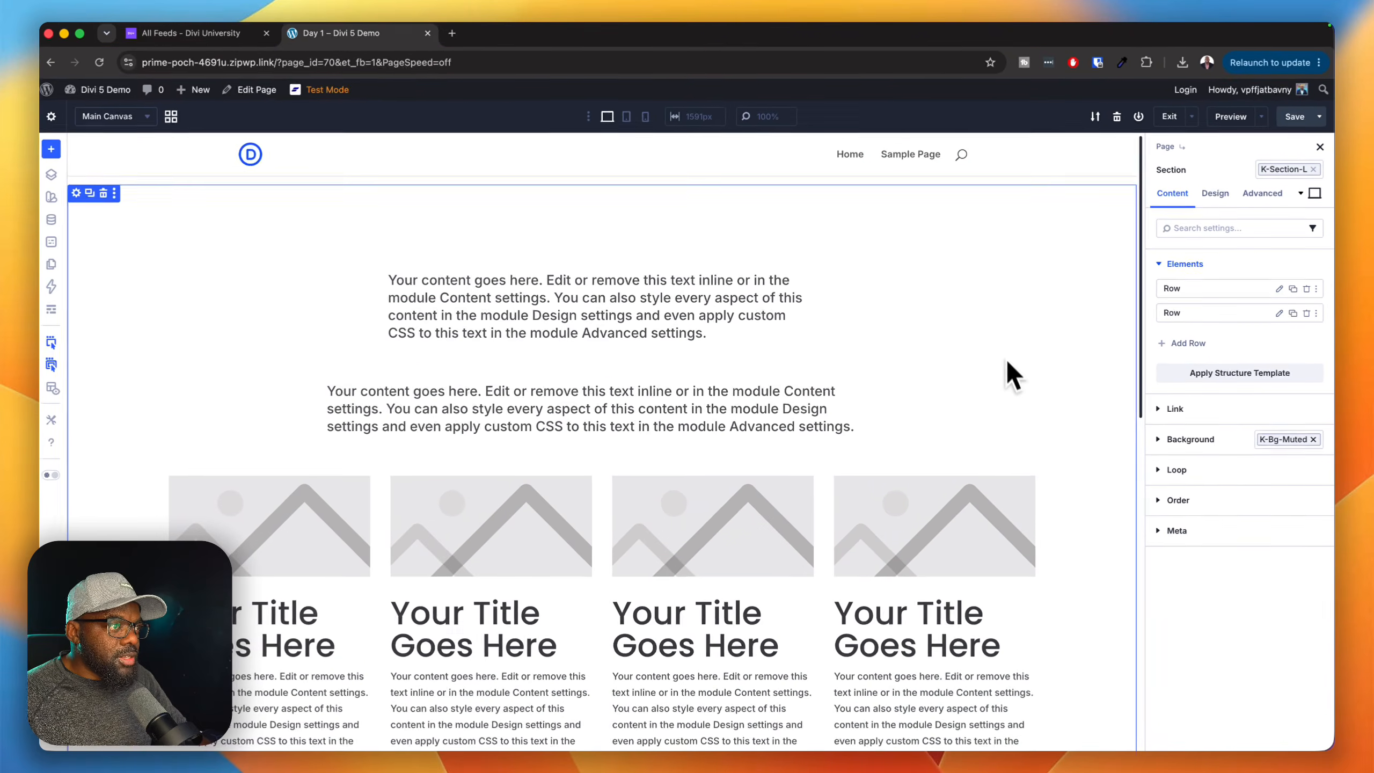
scroll(1035, 536, down, 5)
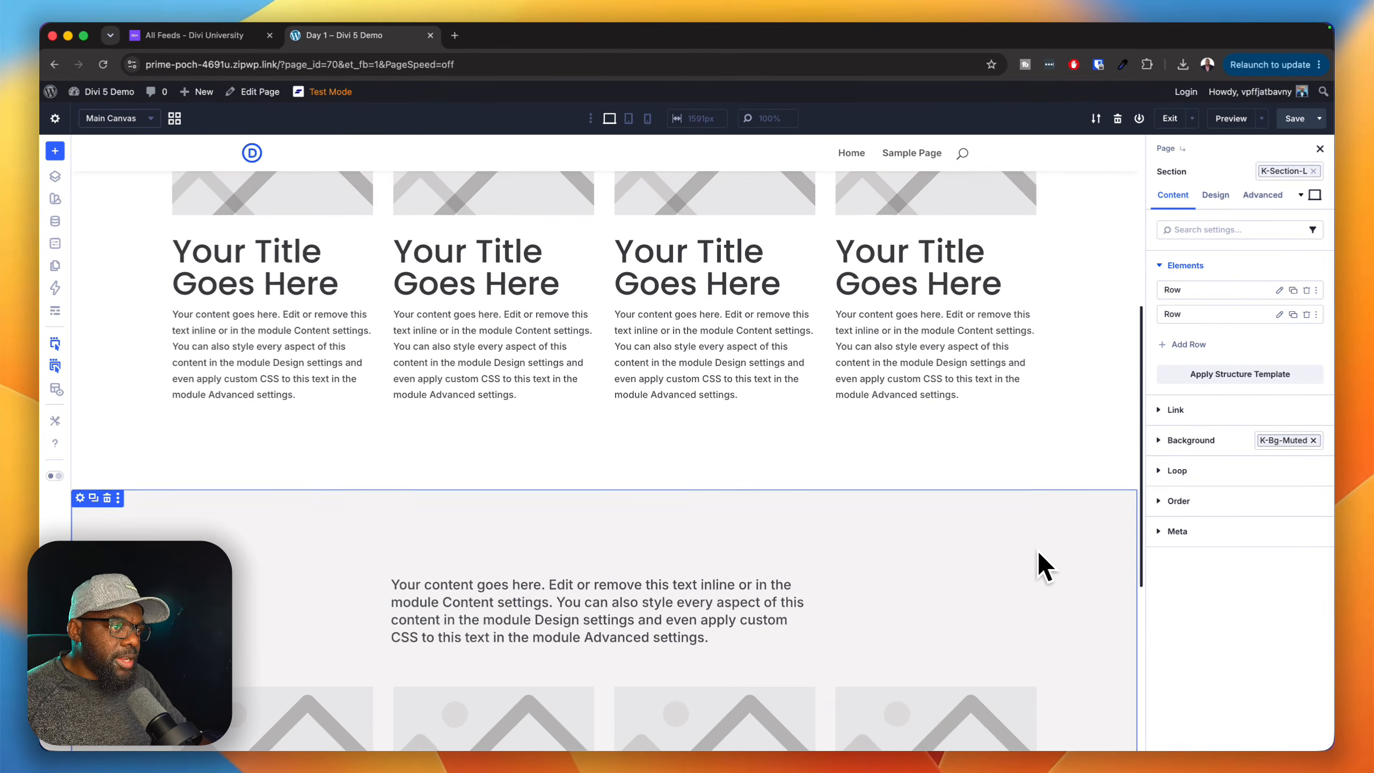
scroll(1039, 552, down, 5)
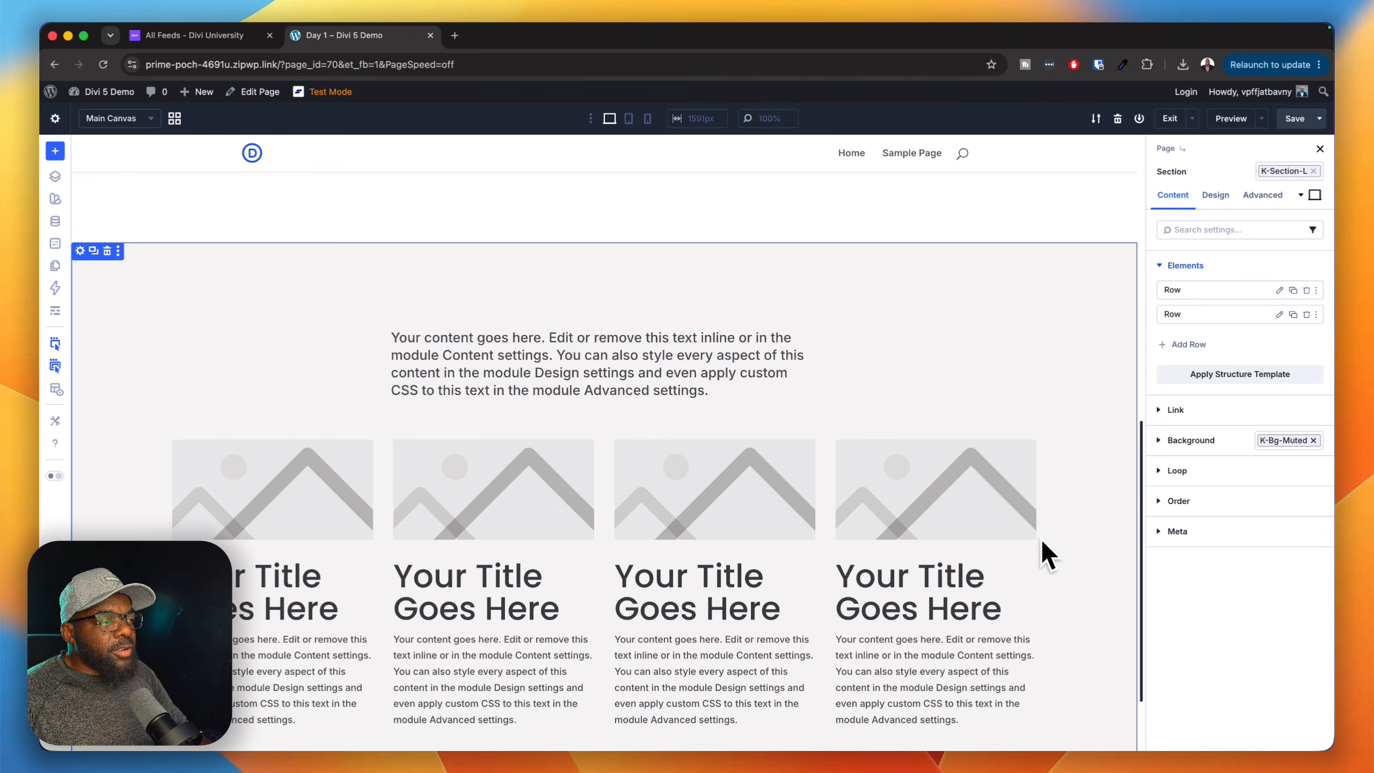
scroll(1035, 527, up, 10)
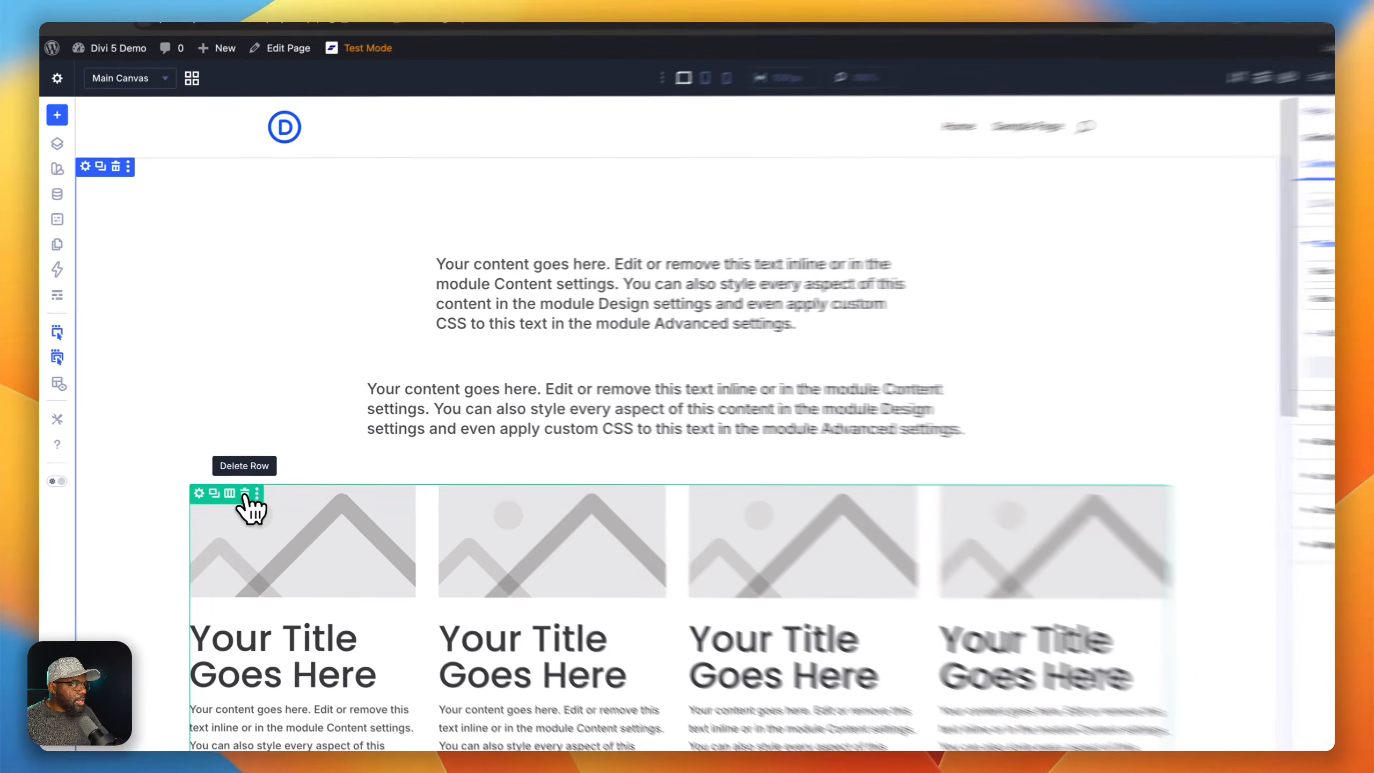
Delete the lower section and every row in the upper section, leaving that section empty.
click(245, 494)
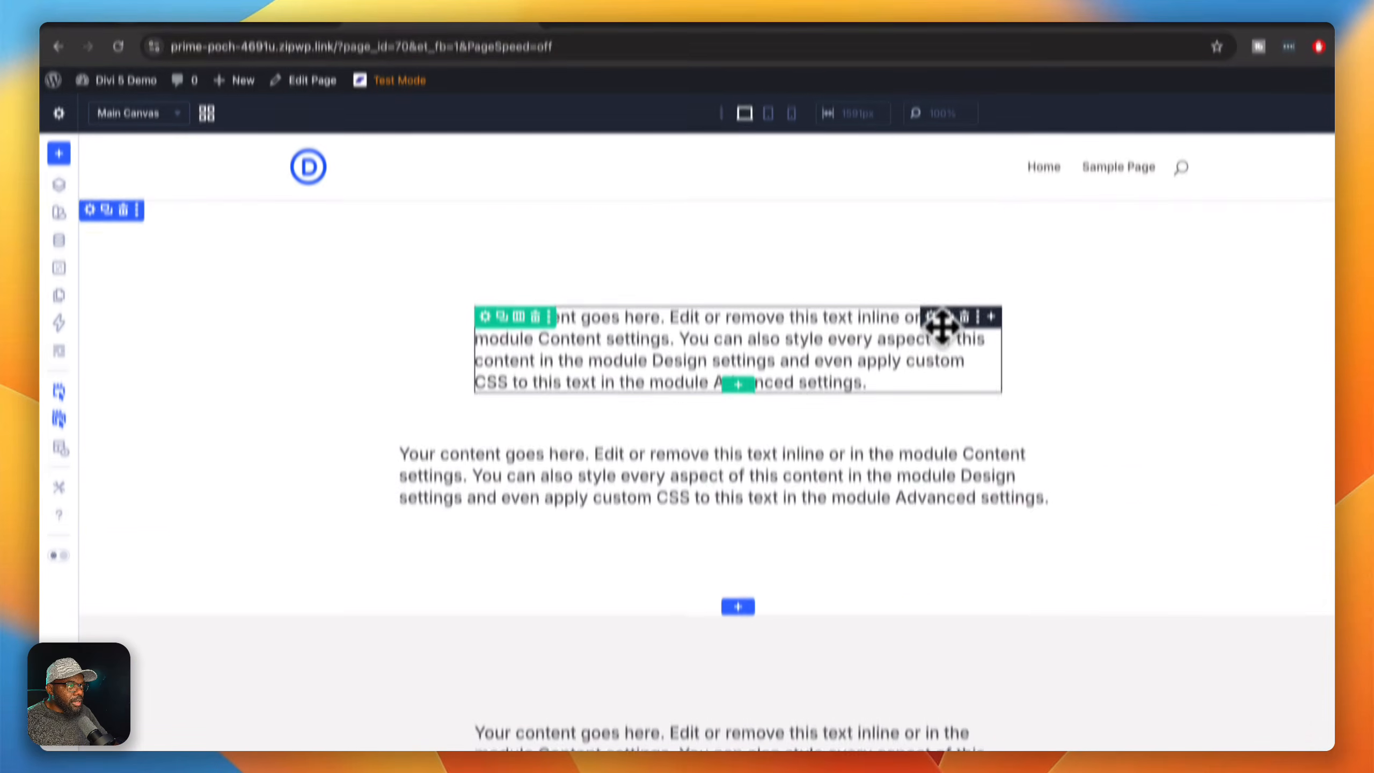
drag(941, 325, 427, 335)
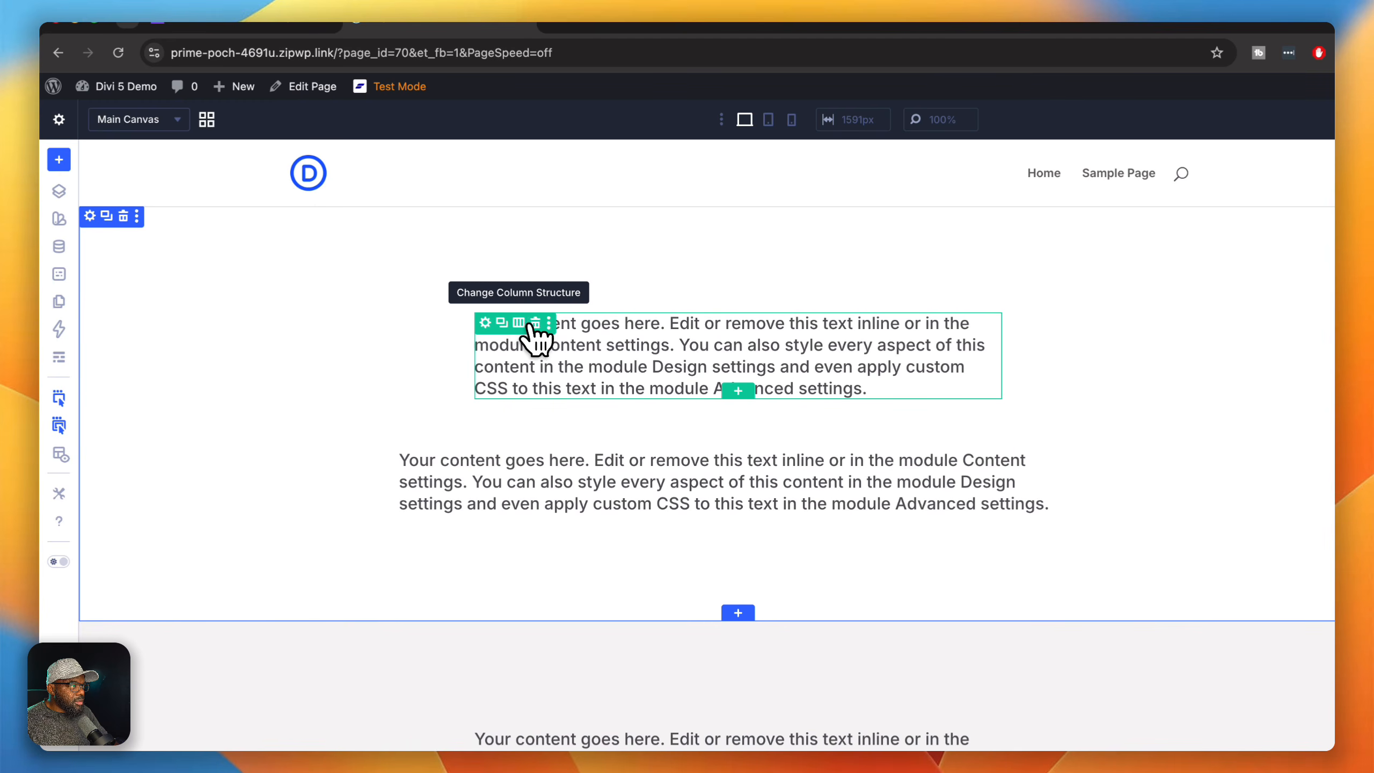
click(535, 323)
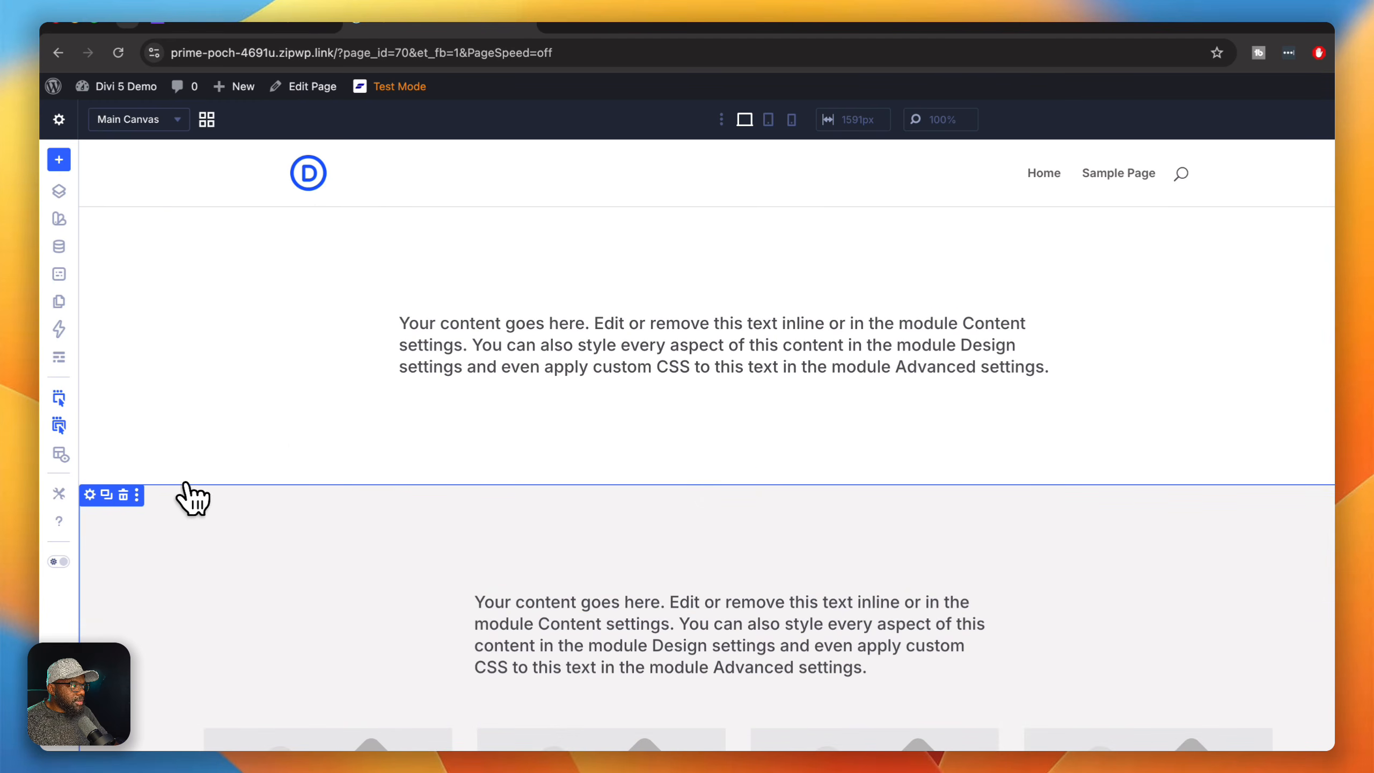
click(124, 495)
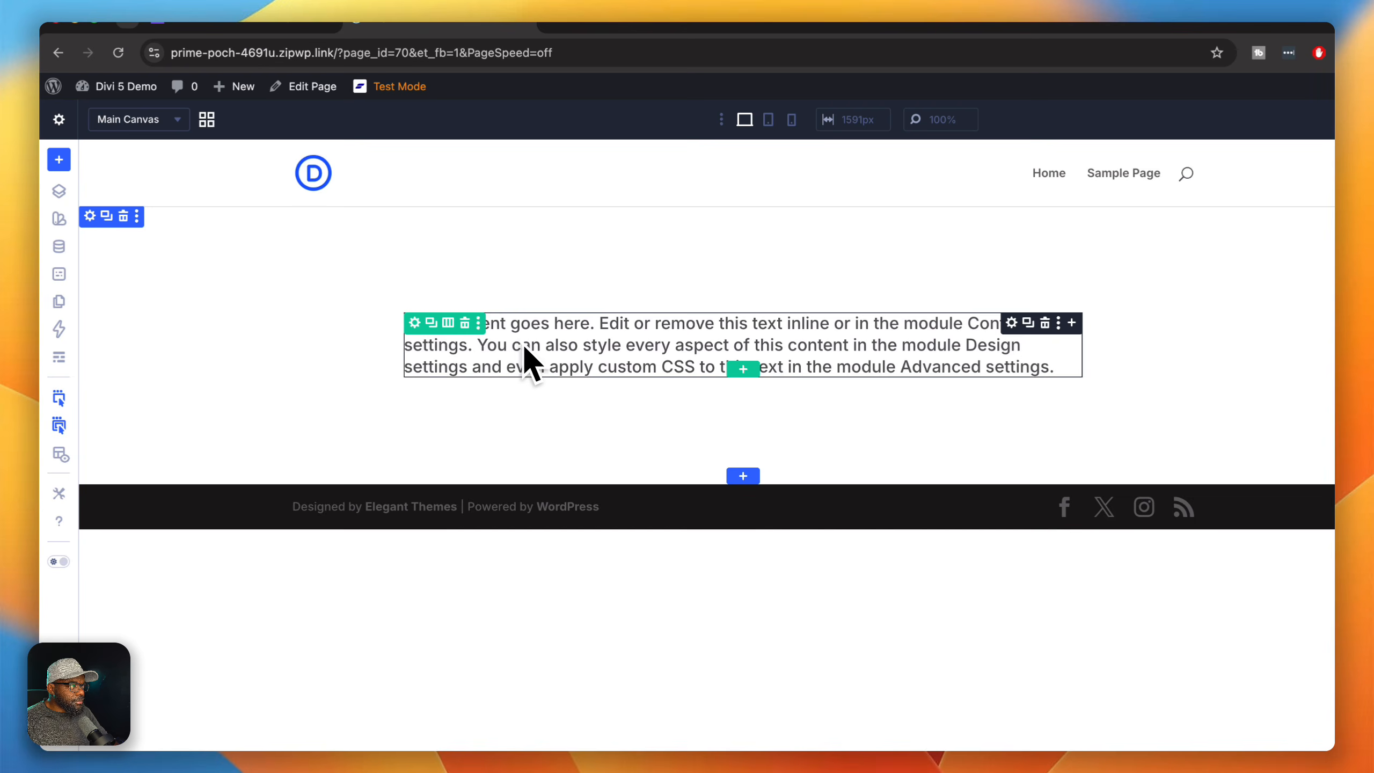
click(464, 323)
Insert a single-column row in the empty section and add a Group module to it.
click(751, 327)
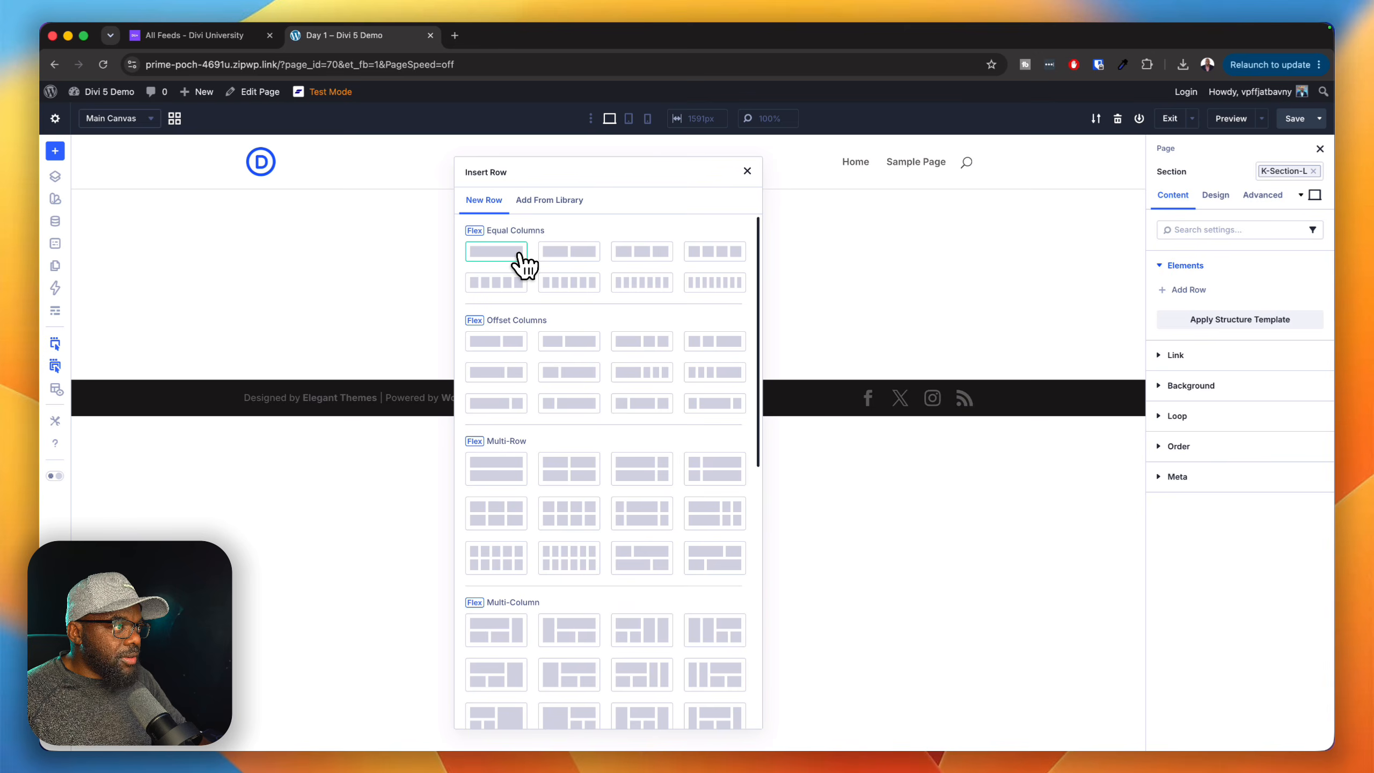
click(517, 253)
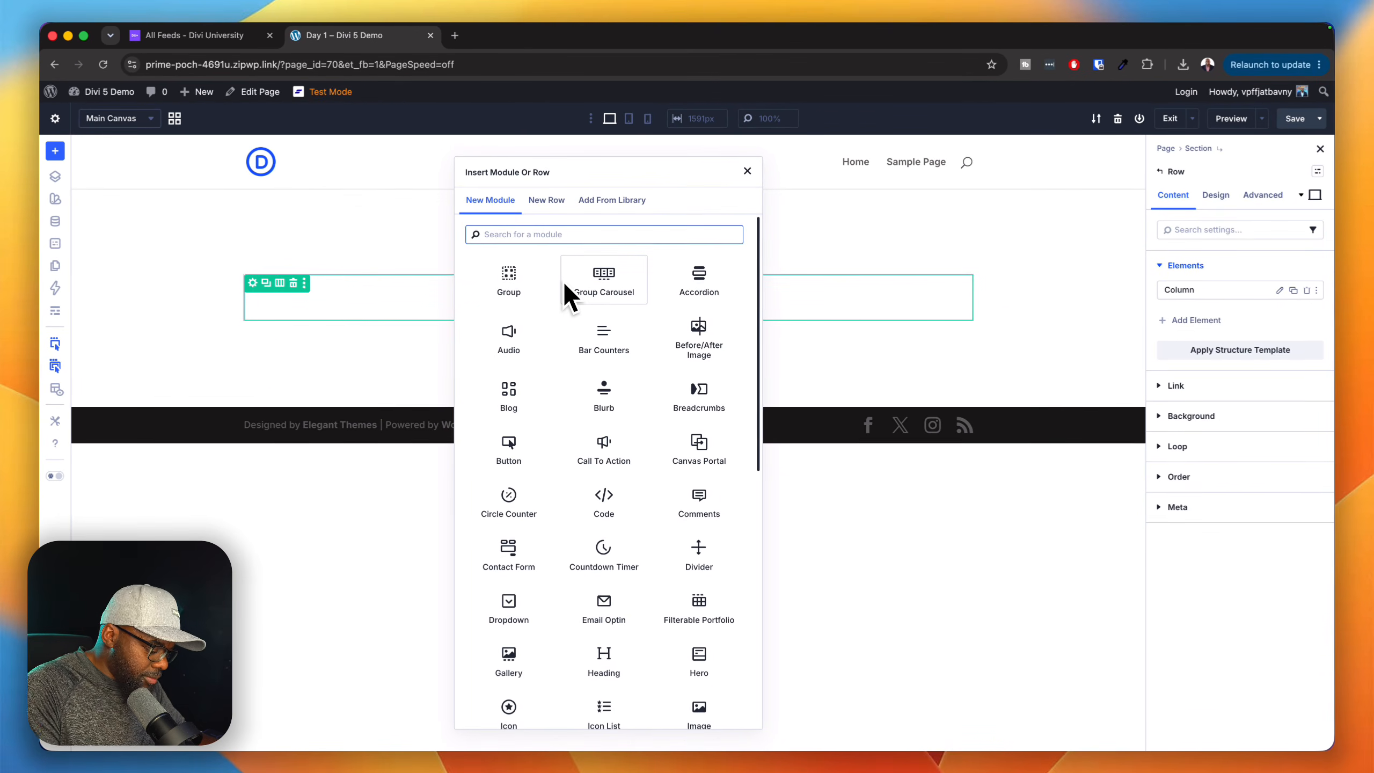
text(i)
key(BackSpace)
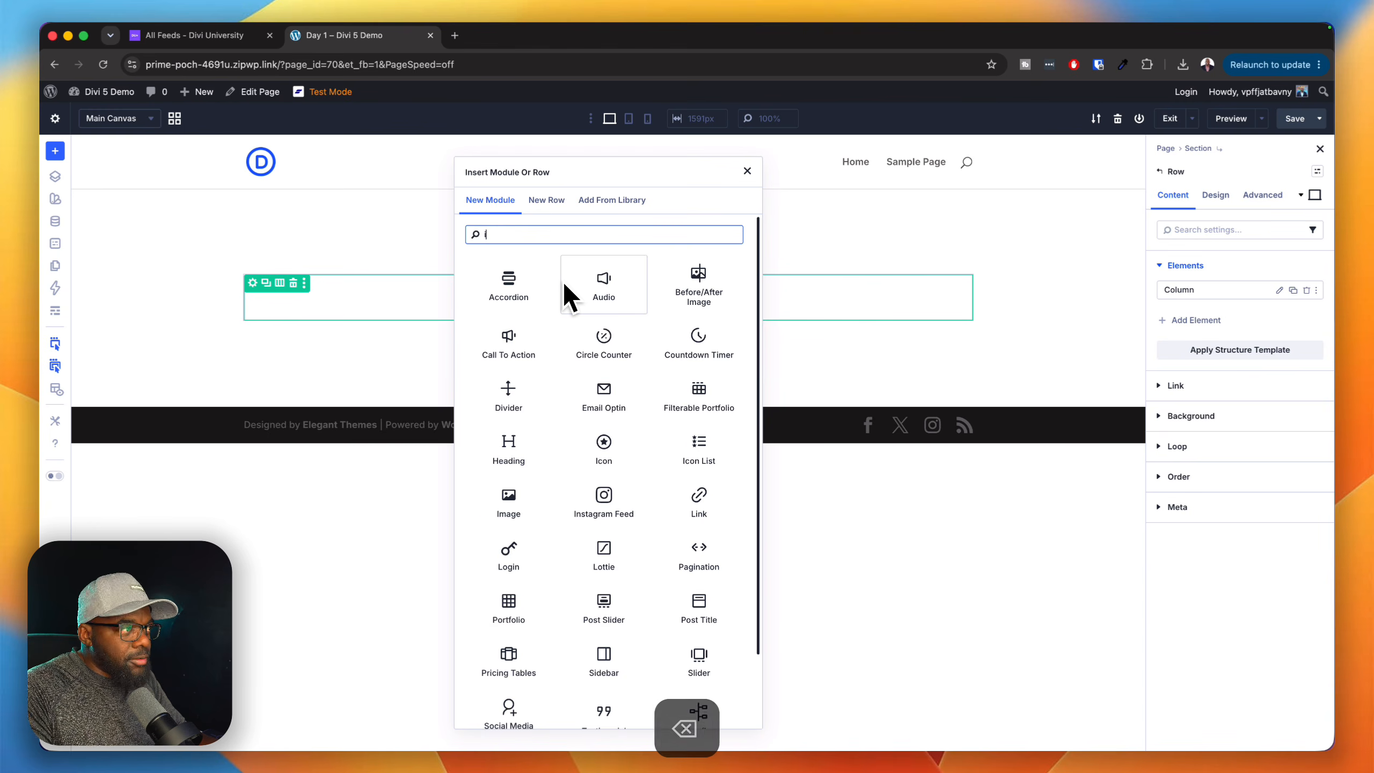
click(522, 278)
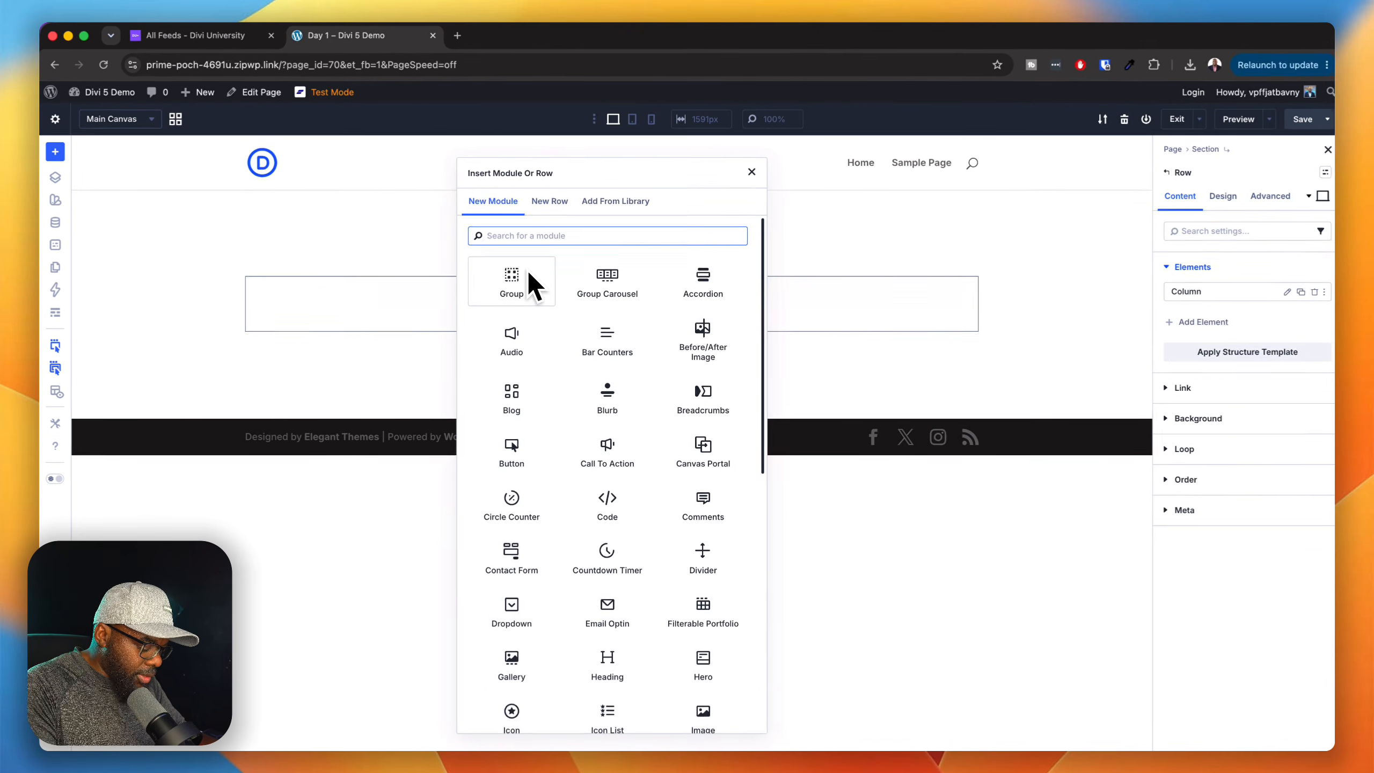
Add an Image module to the group and a Heading module directly below the image.
text(image)
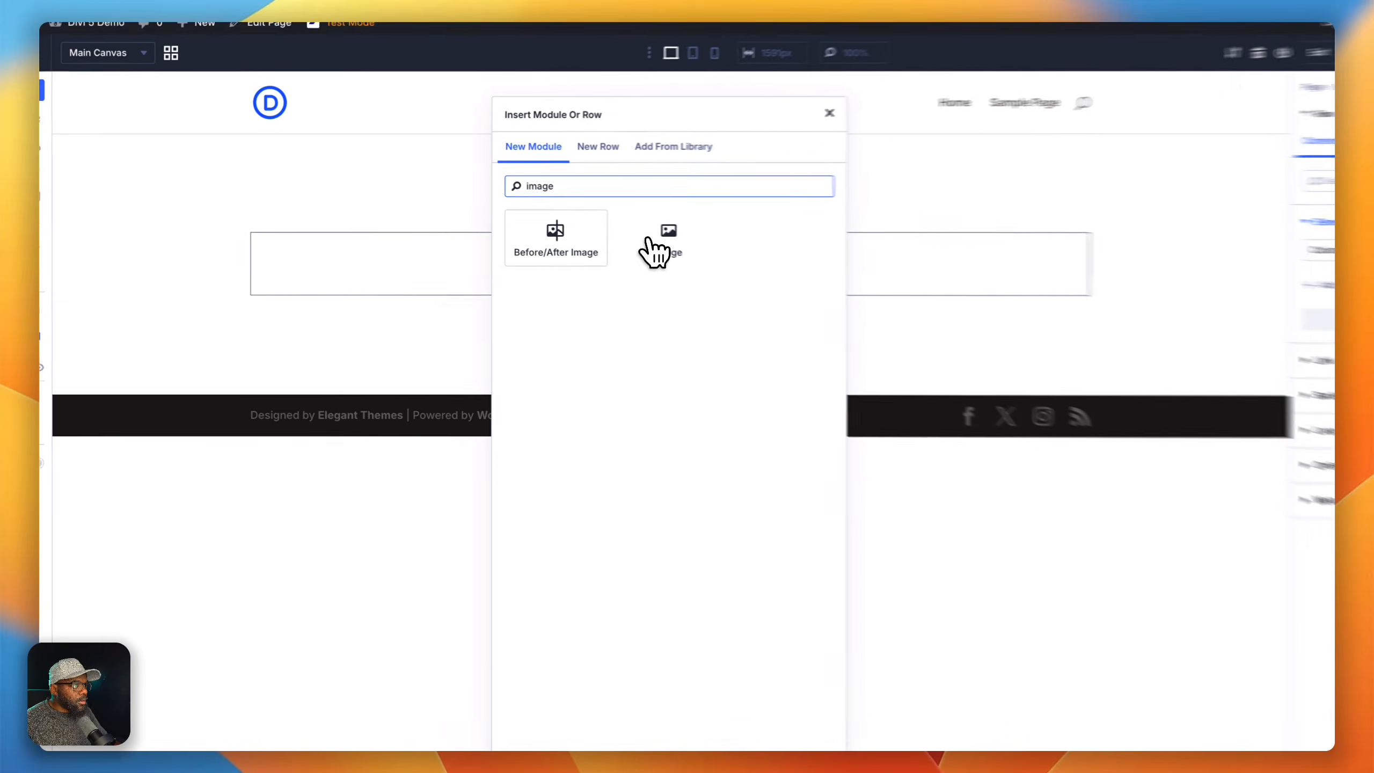
click(652, 250)
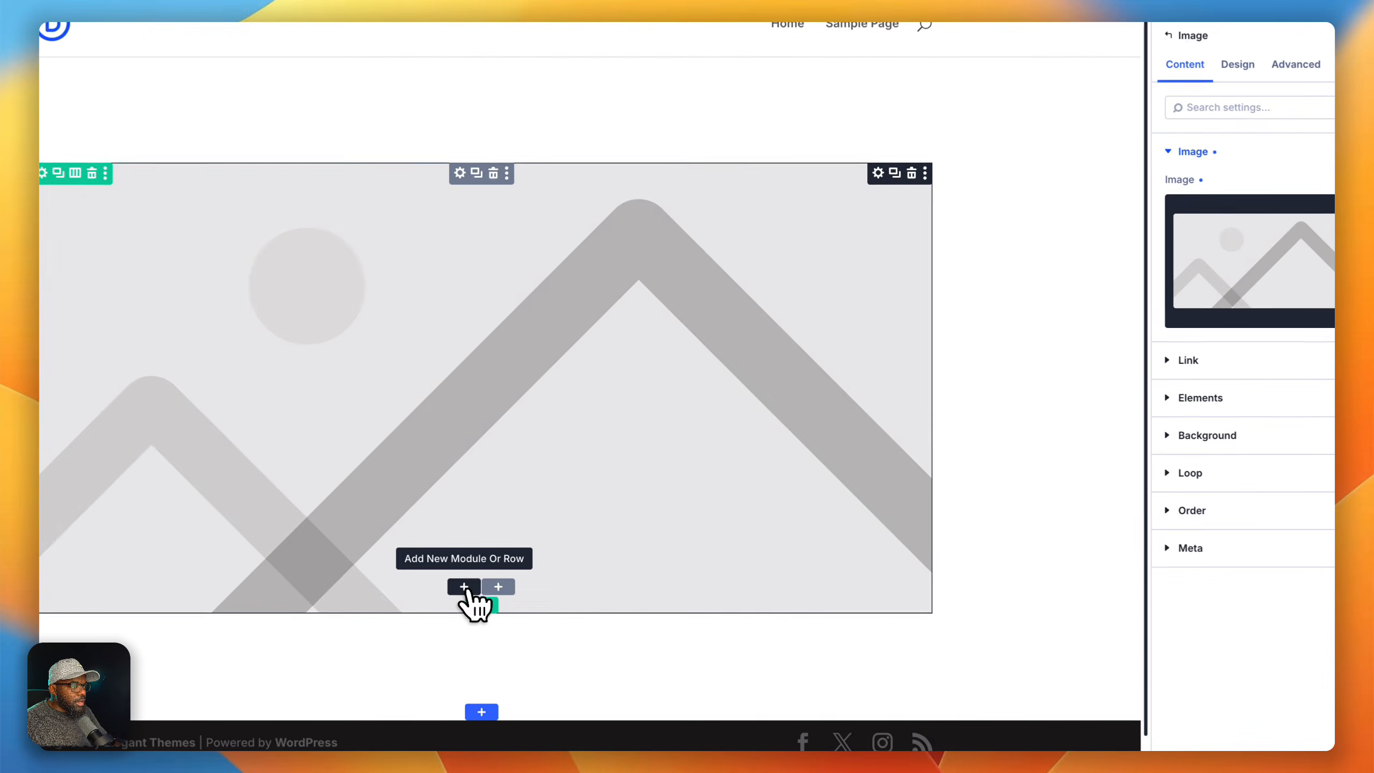
click(463, 586)
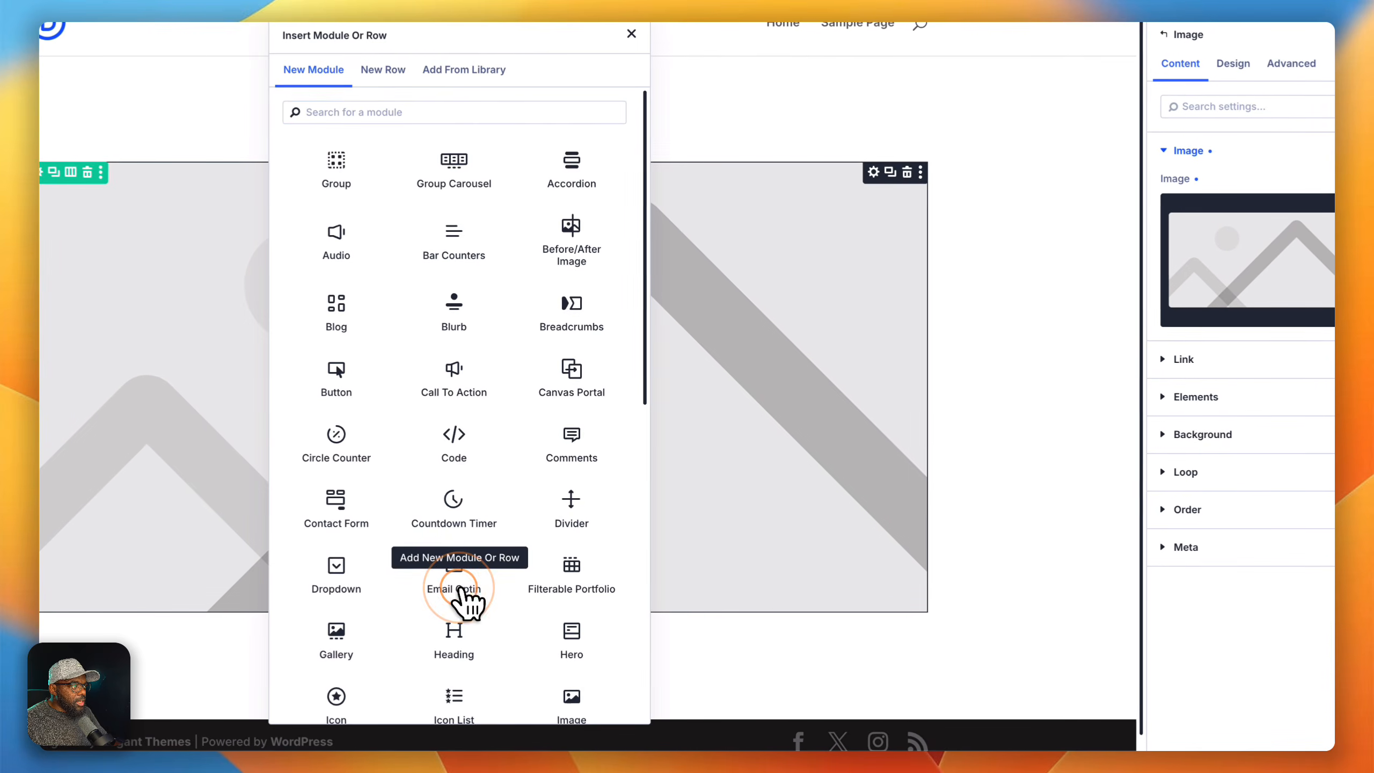
click(478, 639)
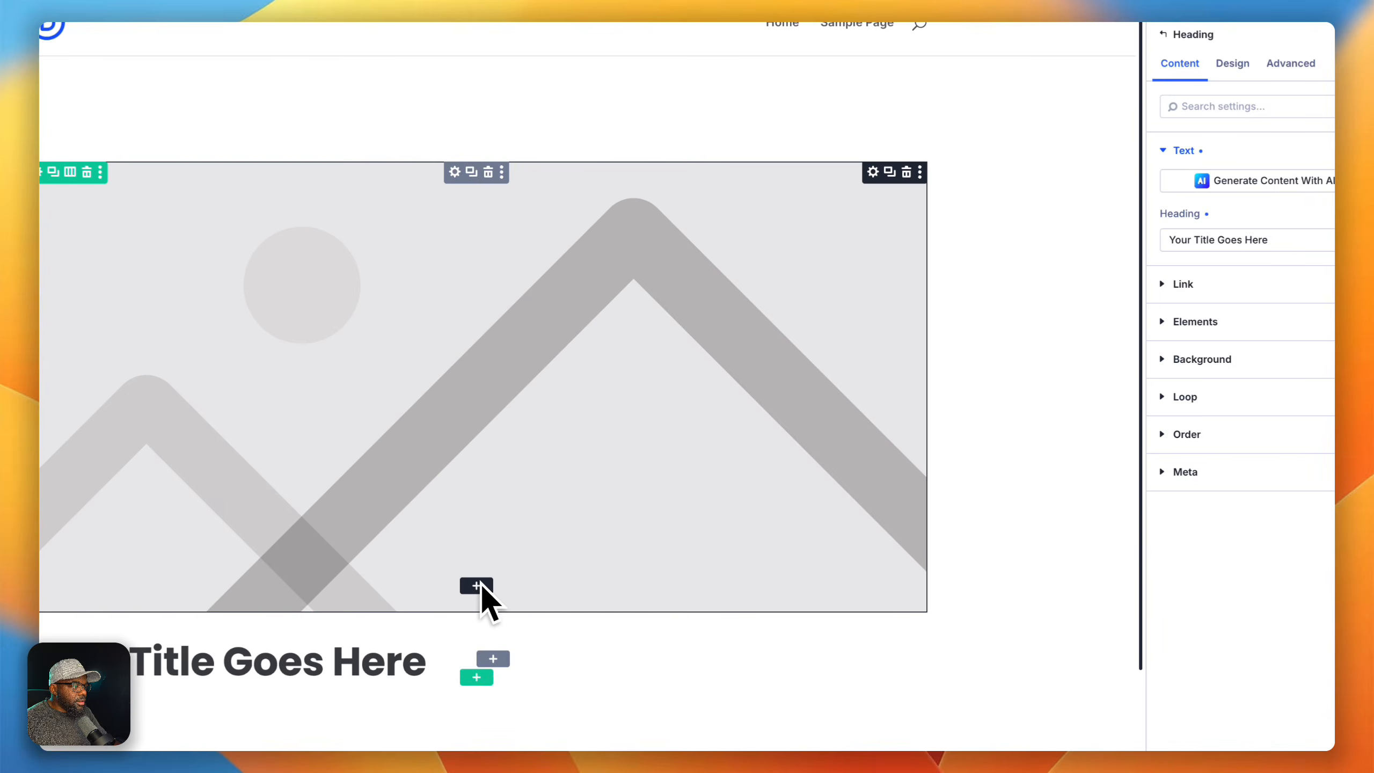
scroll(484, 598, down, 2)
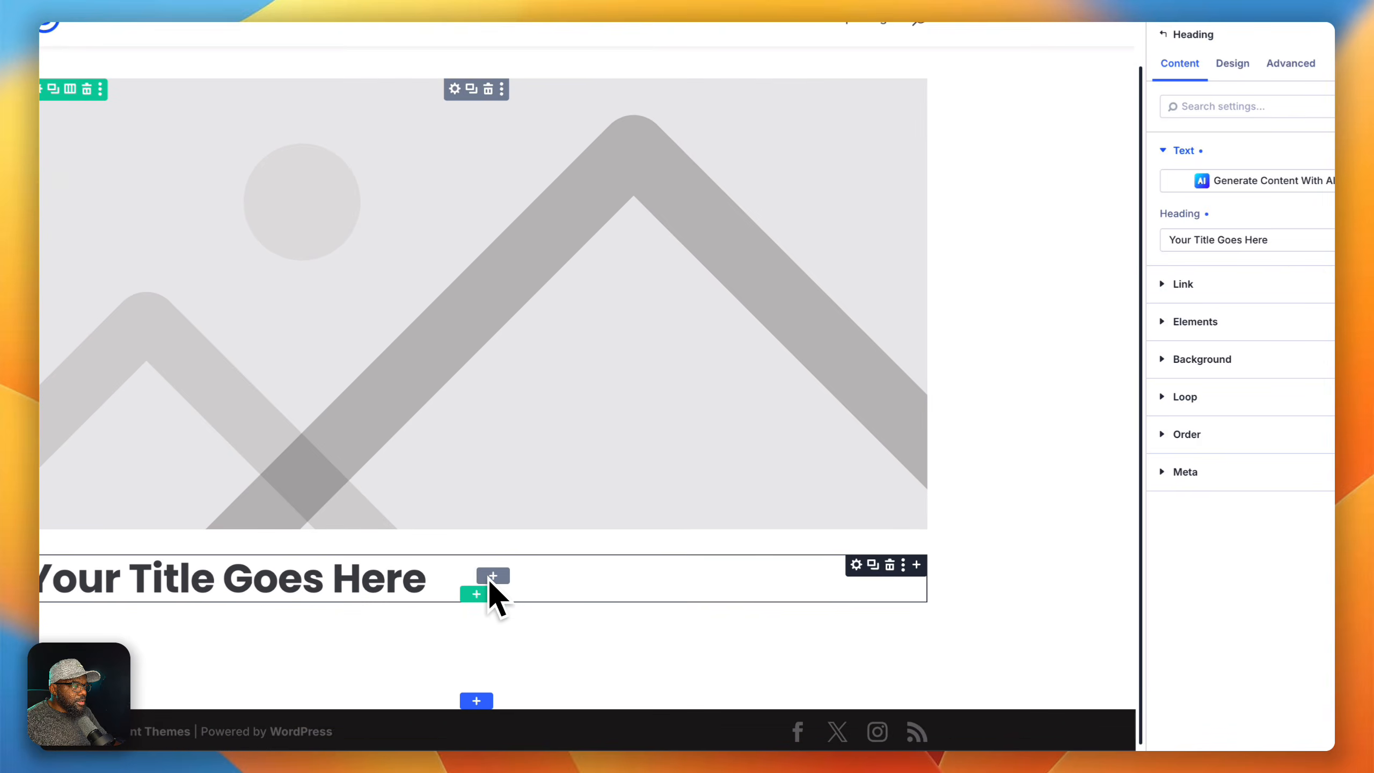
Add a Text module directly below the heading in the group.
click(916, 563)
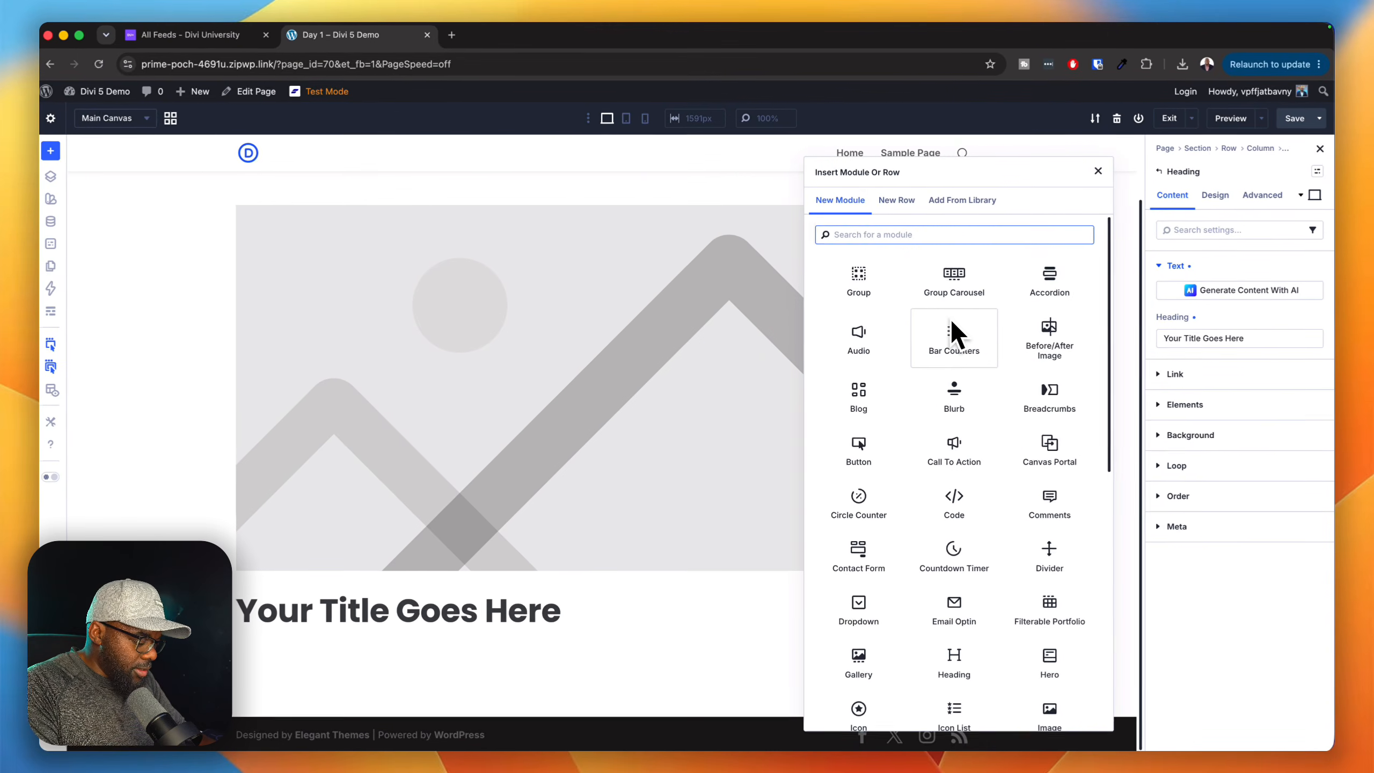
text(text)
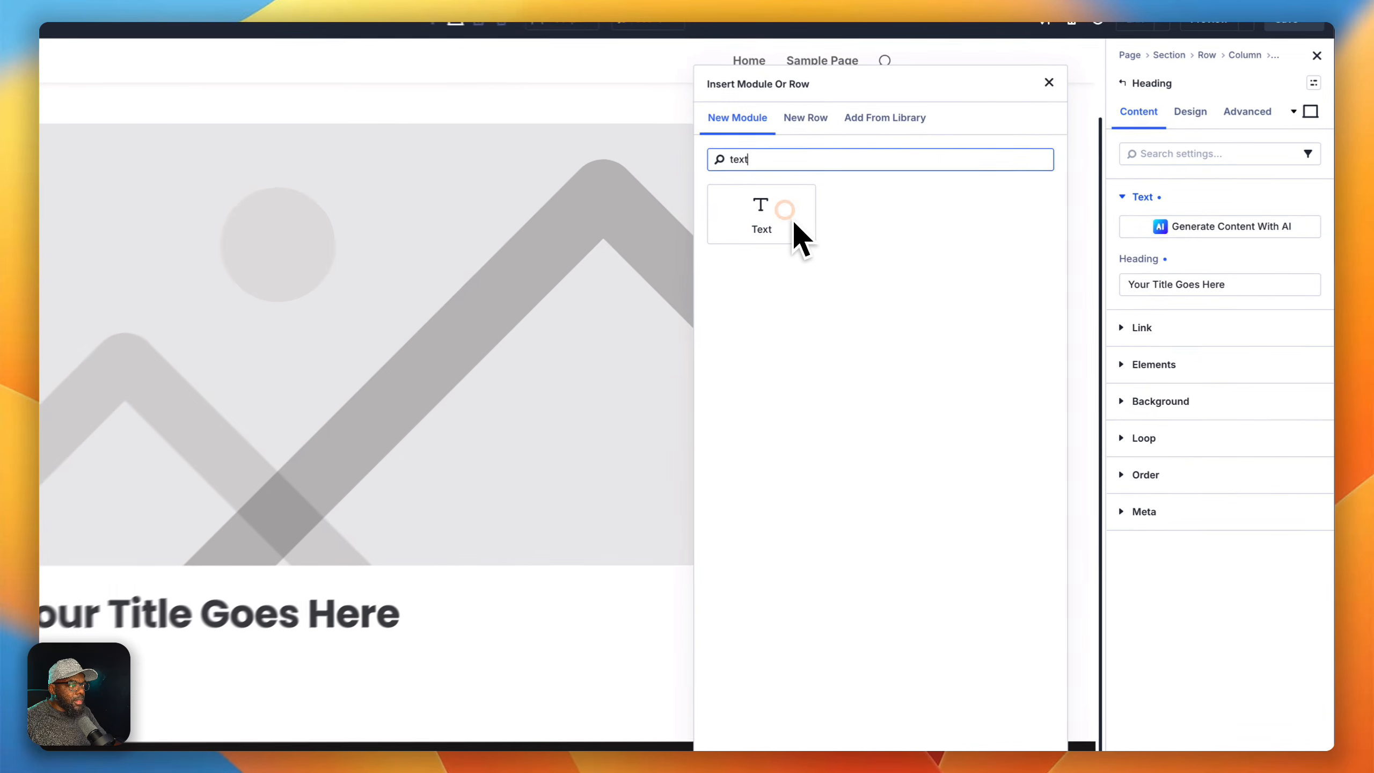
click(890, 289)
scroll(790, 370, down, 3)
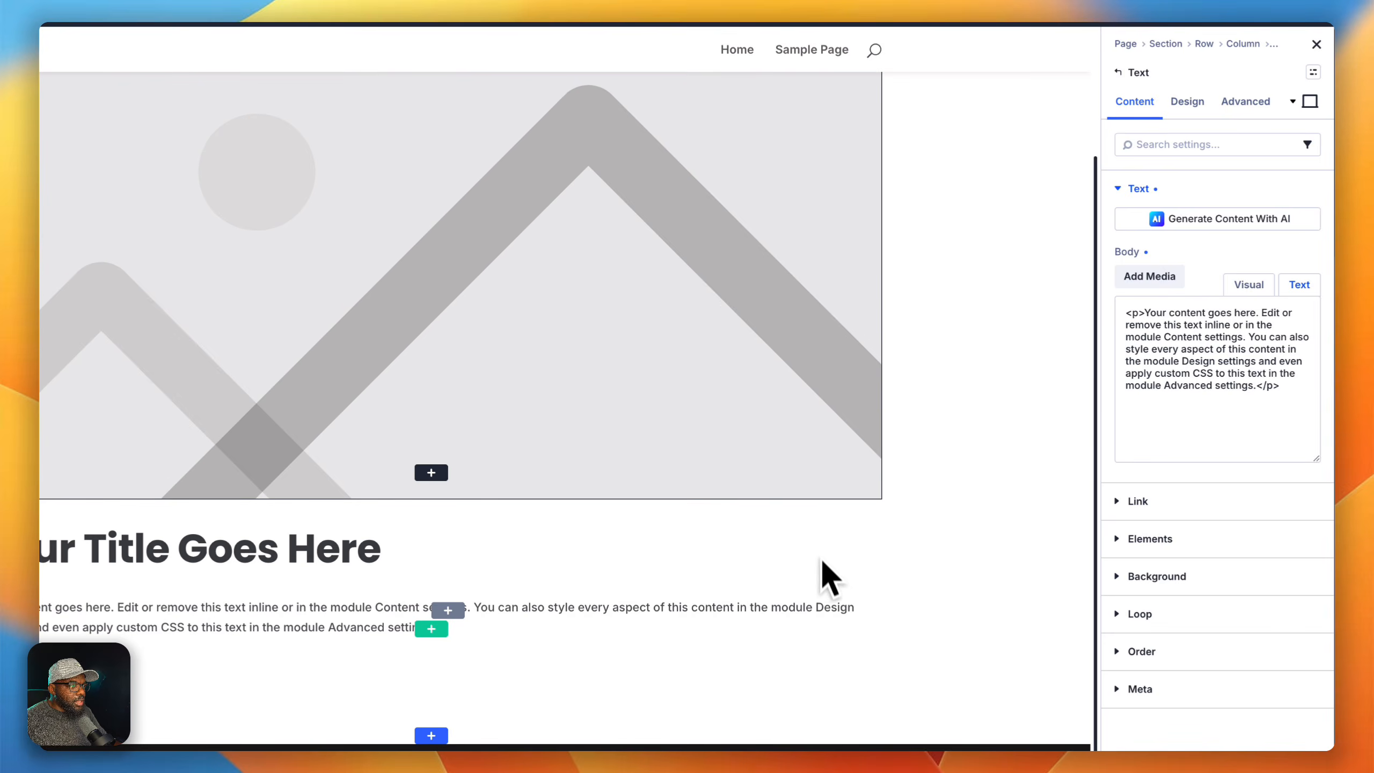
Add a Button module below the text in the group and review the whole block.
click(872, 571)
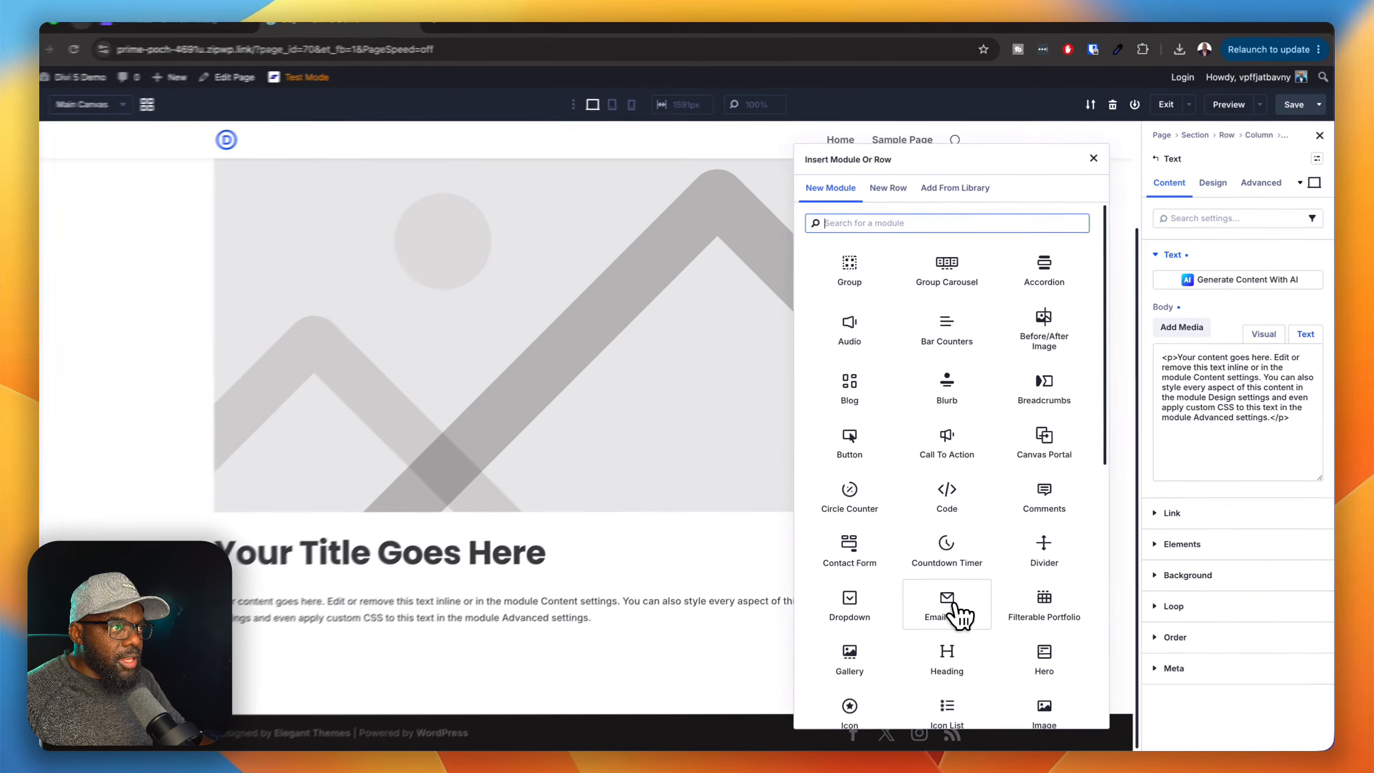
text(bu)
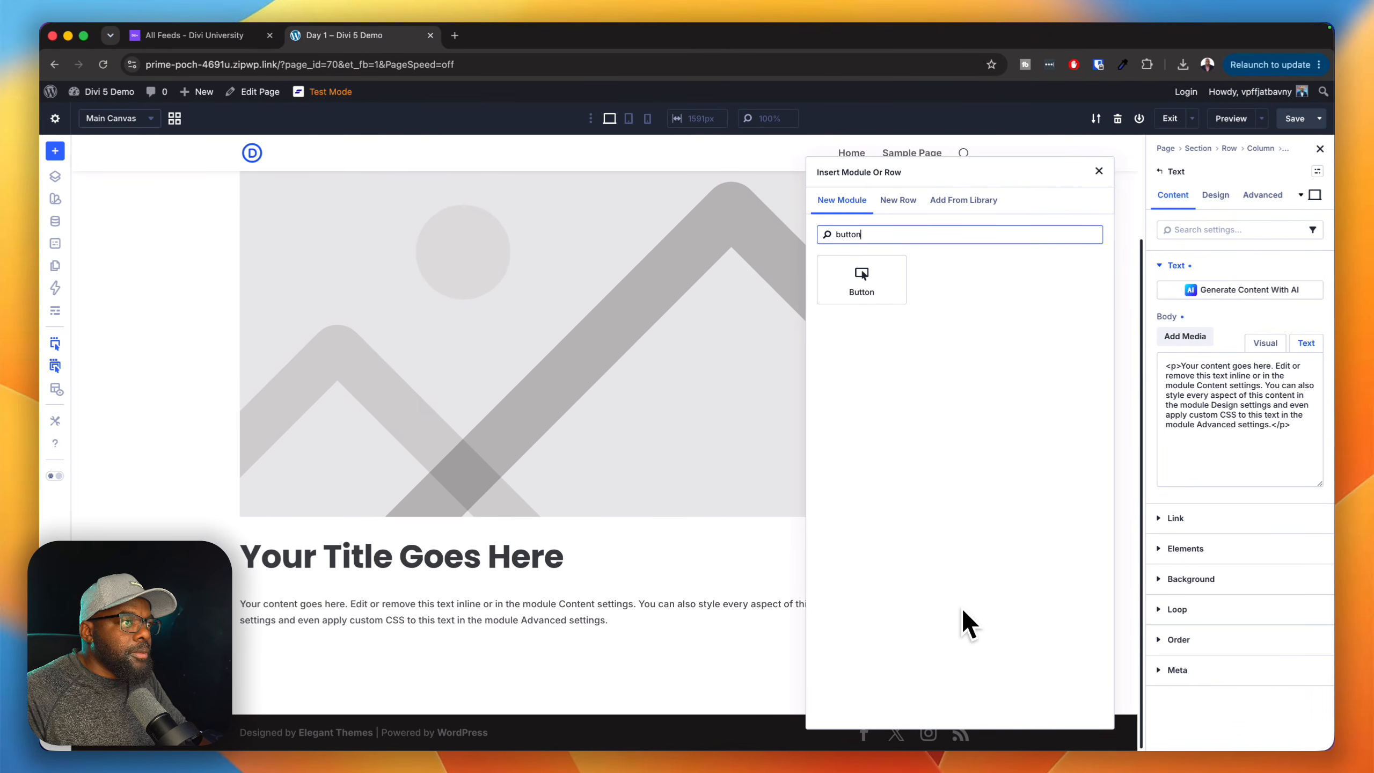
text(tton)
click(861, 279)
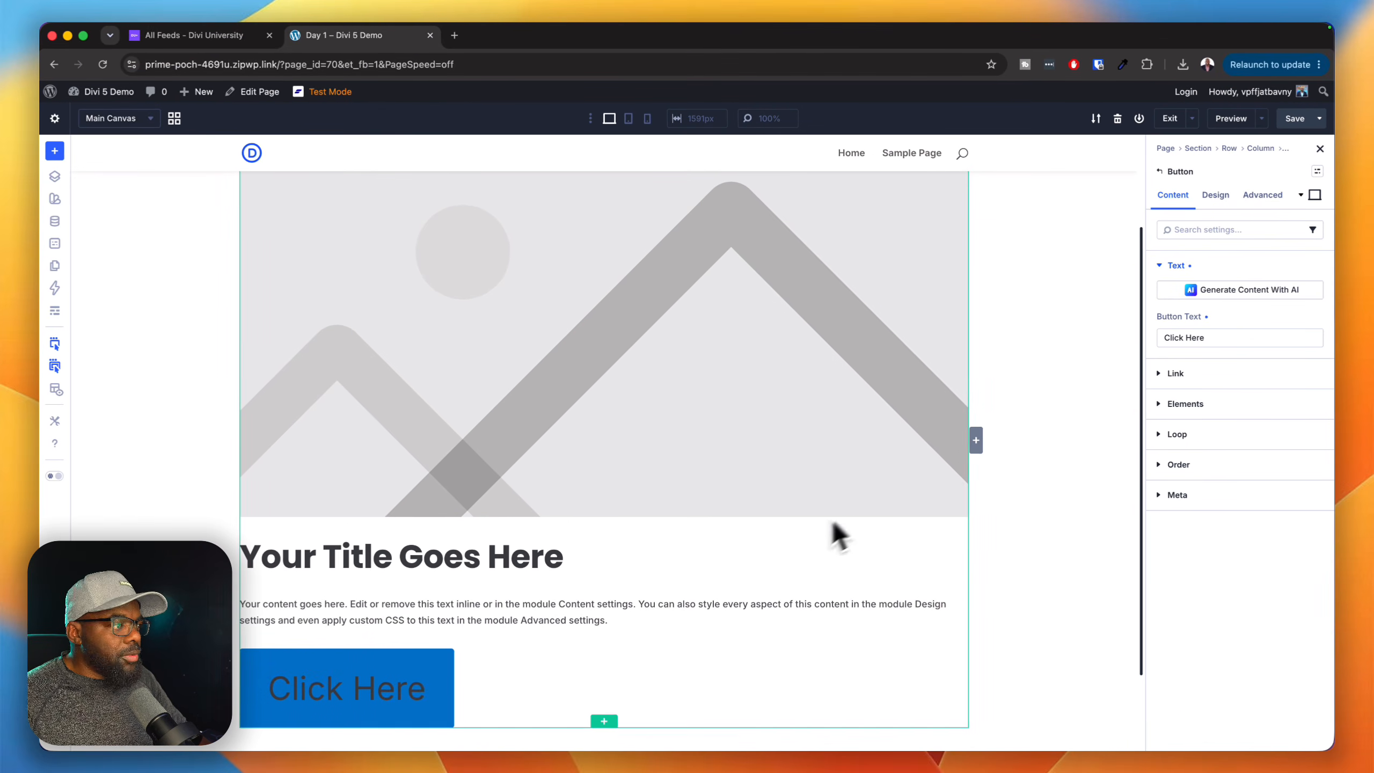
scroll(638, 591, up, 3)
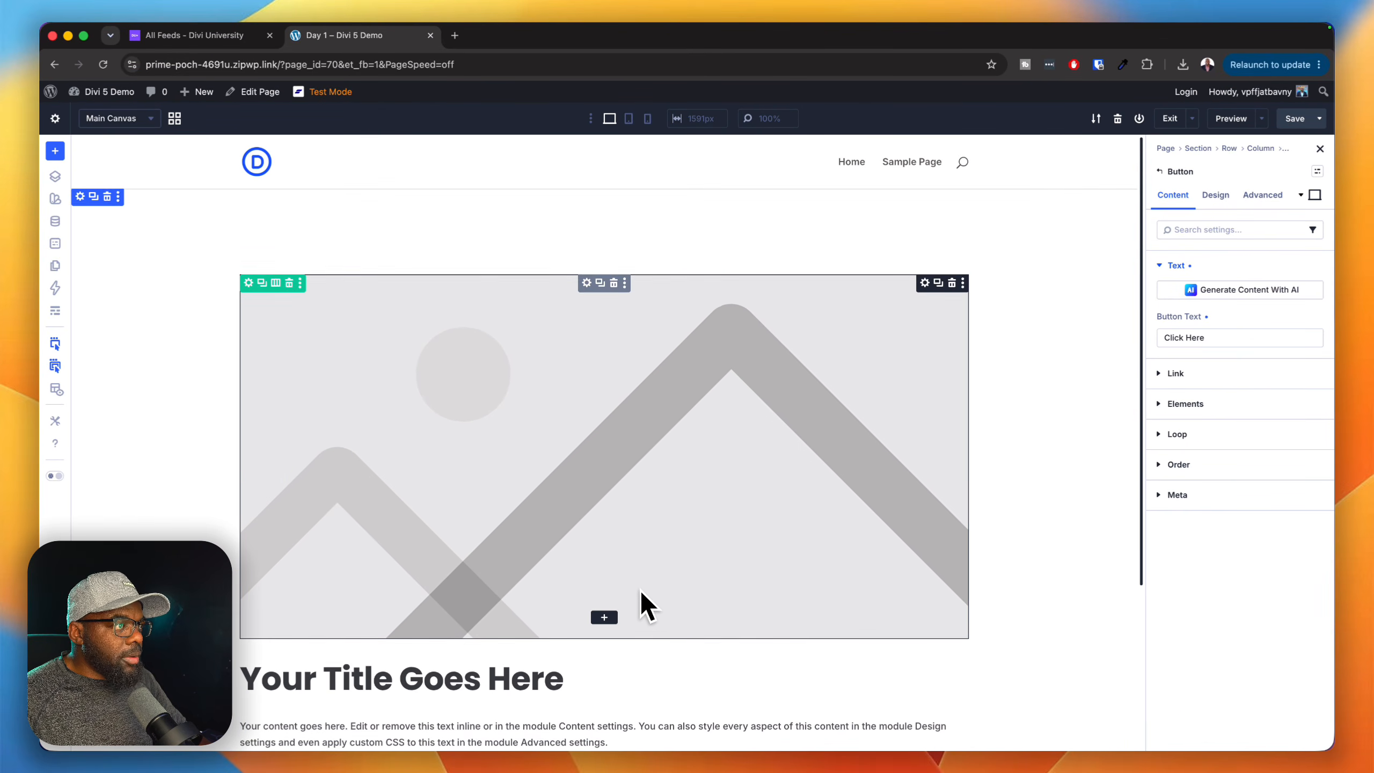
scroll(642, 590, down, 2)
scroll(644, 595, up, 2)
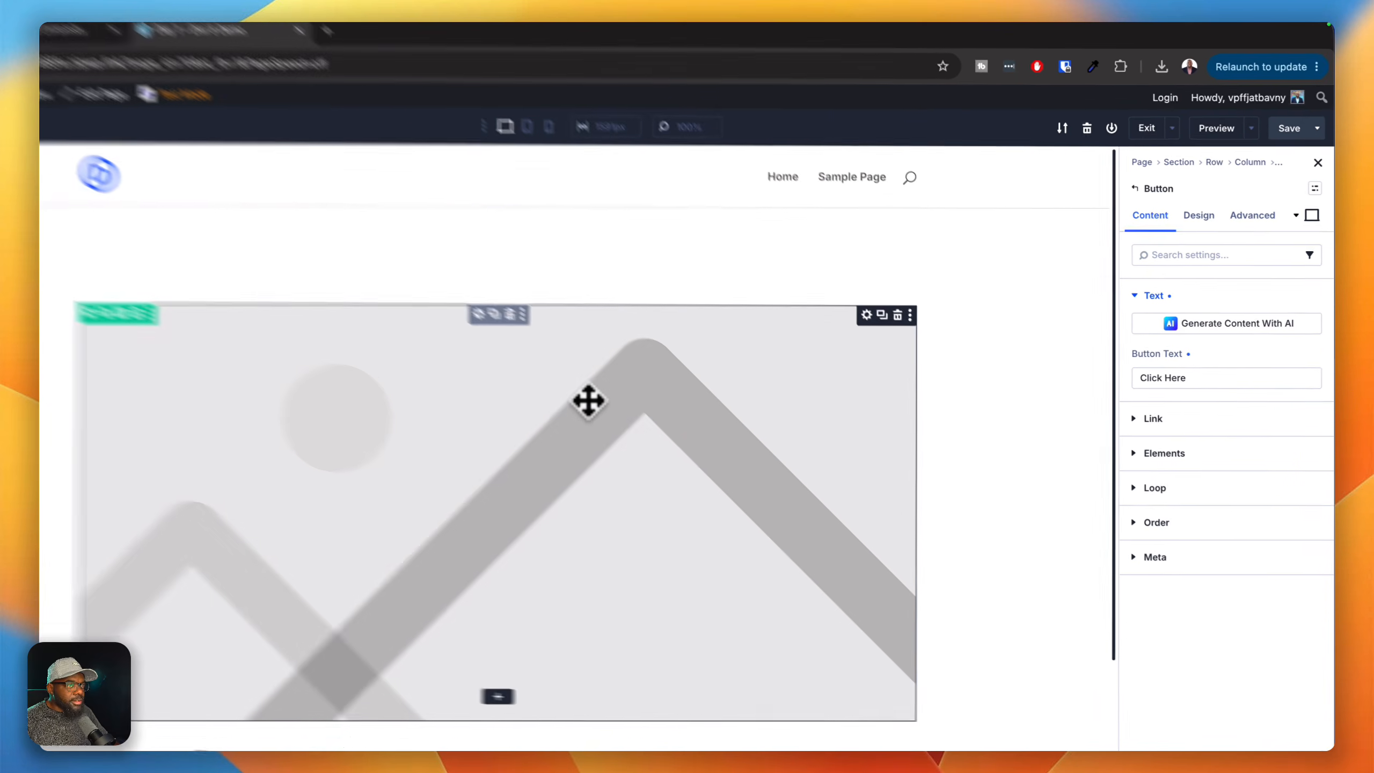
Replace the Image module's placeholder with the media library photo of a meal on a grey plate.
click(687, 357)
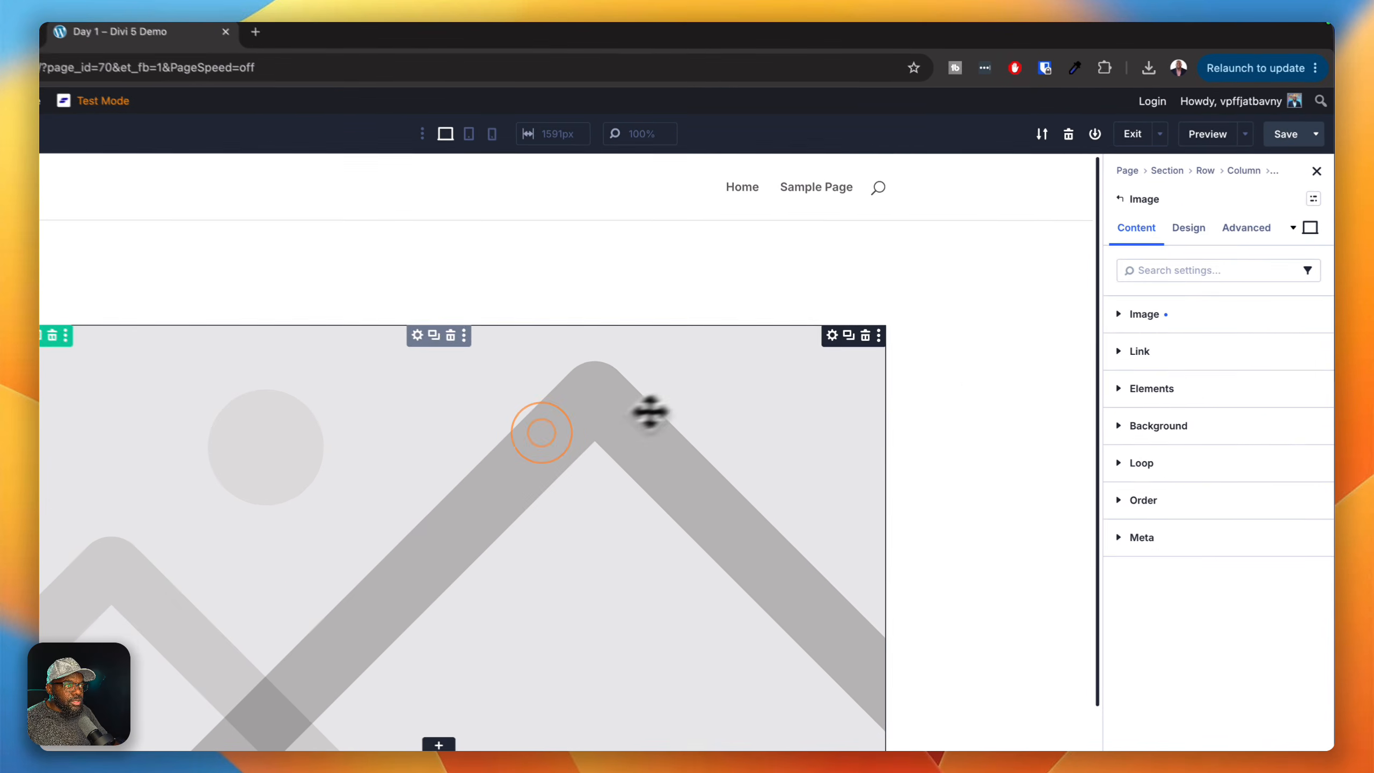
click(1214, 321)
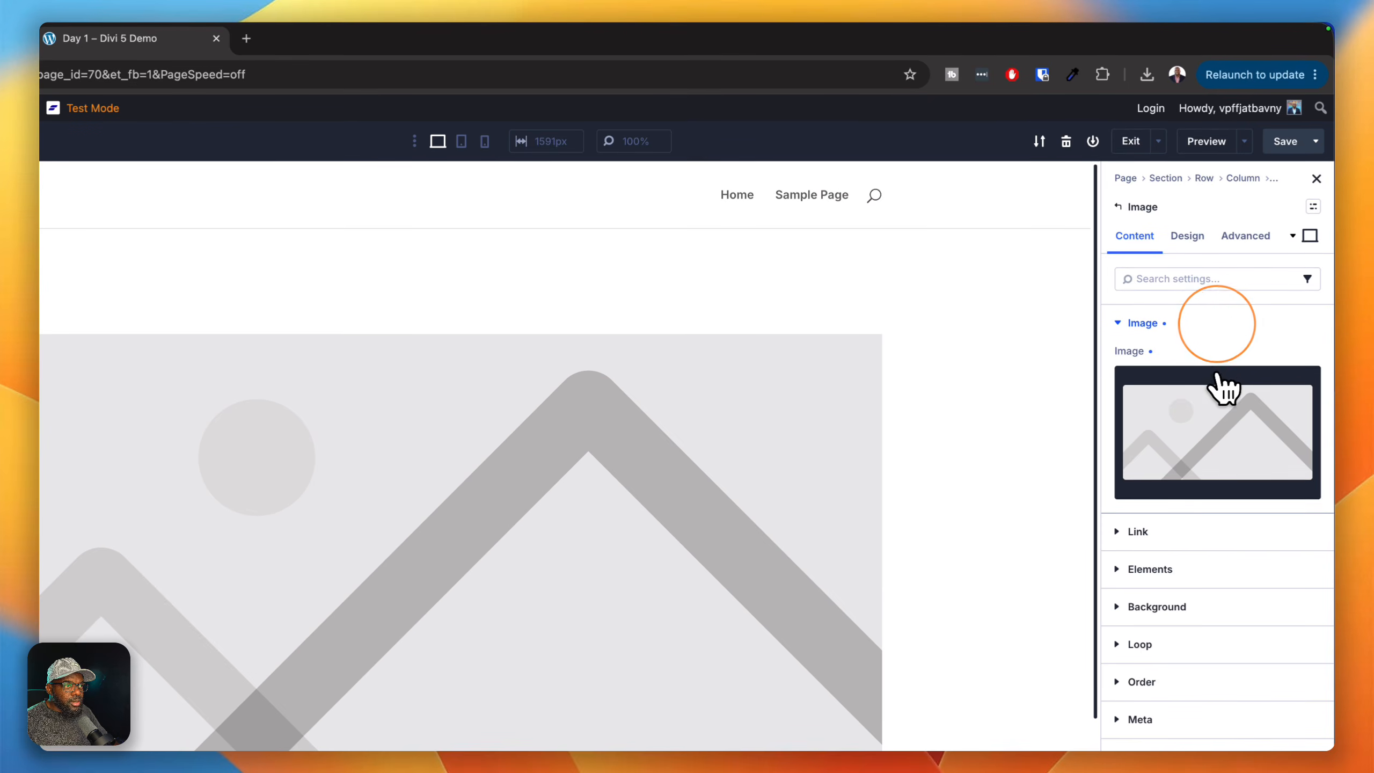
click(1215, 425)
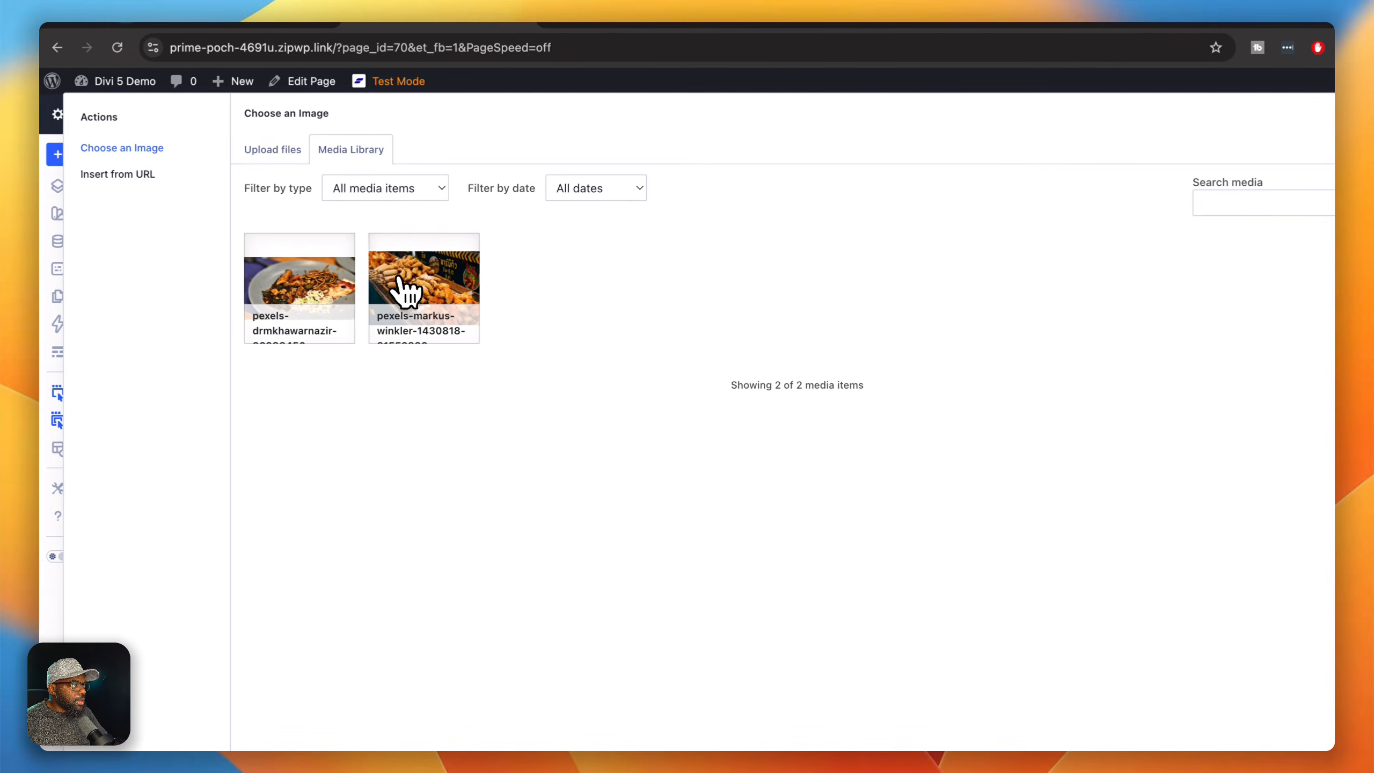
click(328, 294)
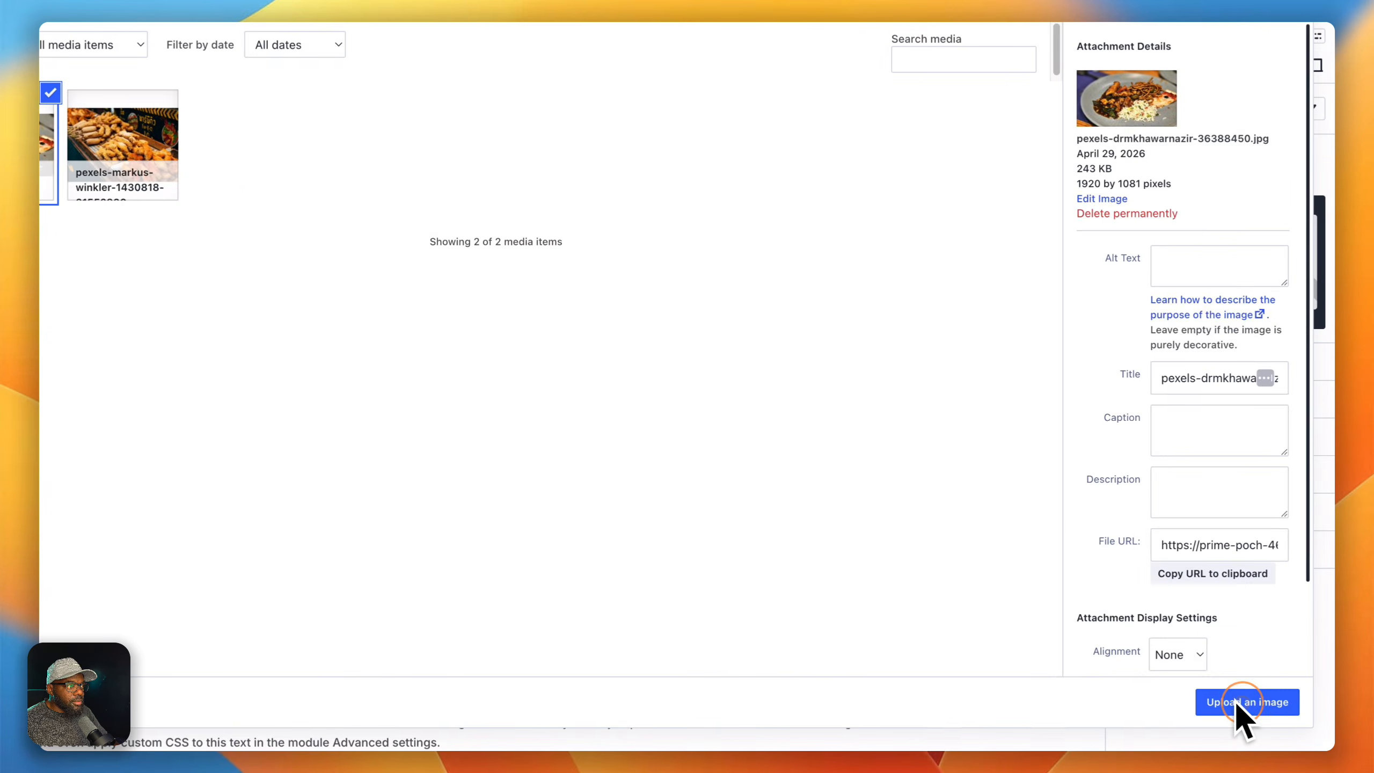
click(1290, 730)
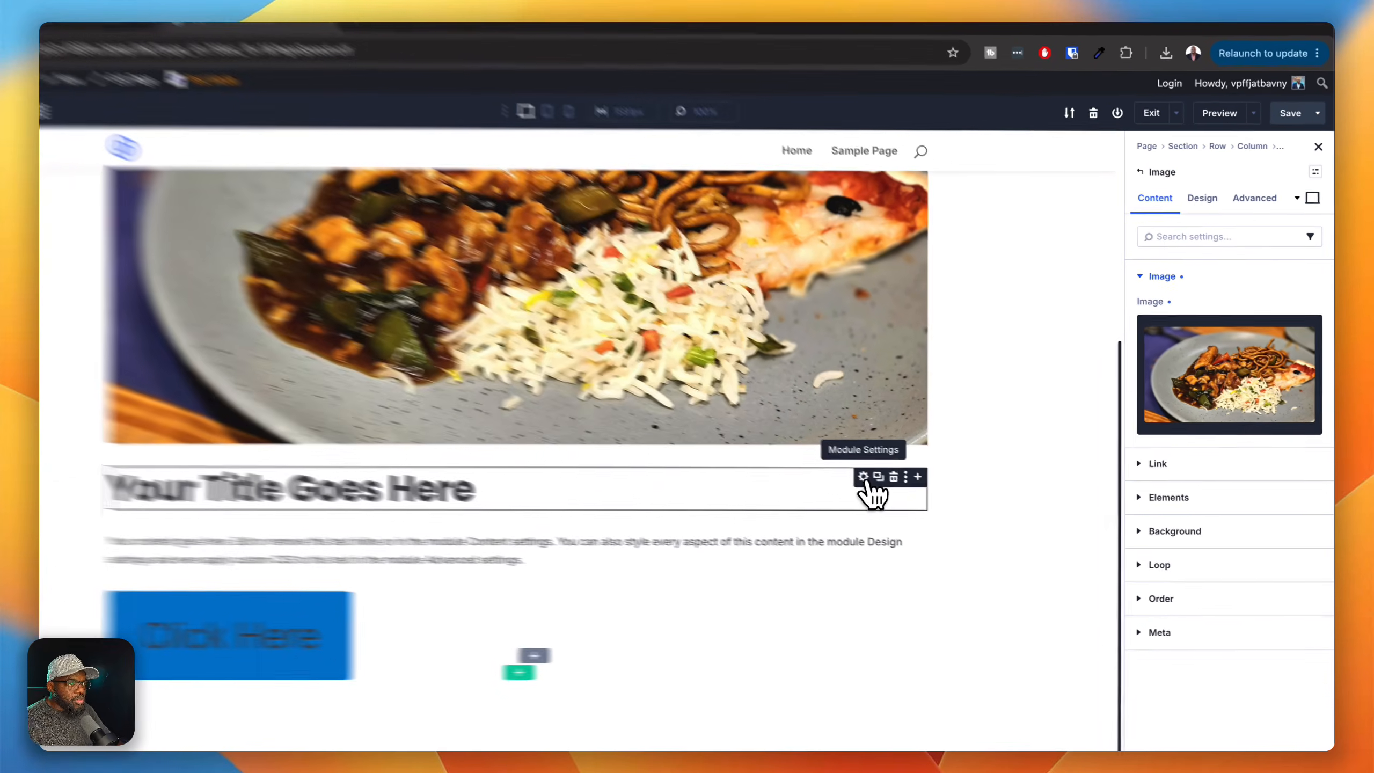
Assign the k-h4 preset to the heading's Heading Text option group.
click(911, 447)
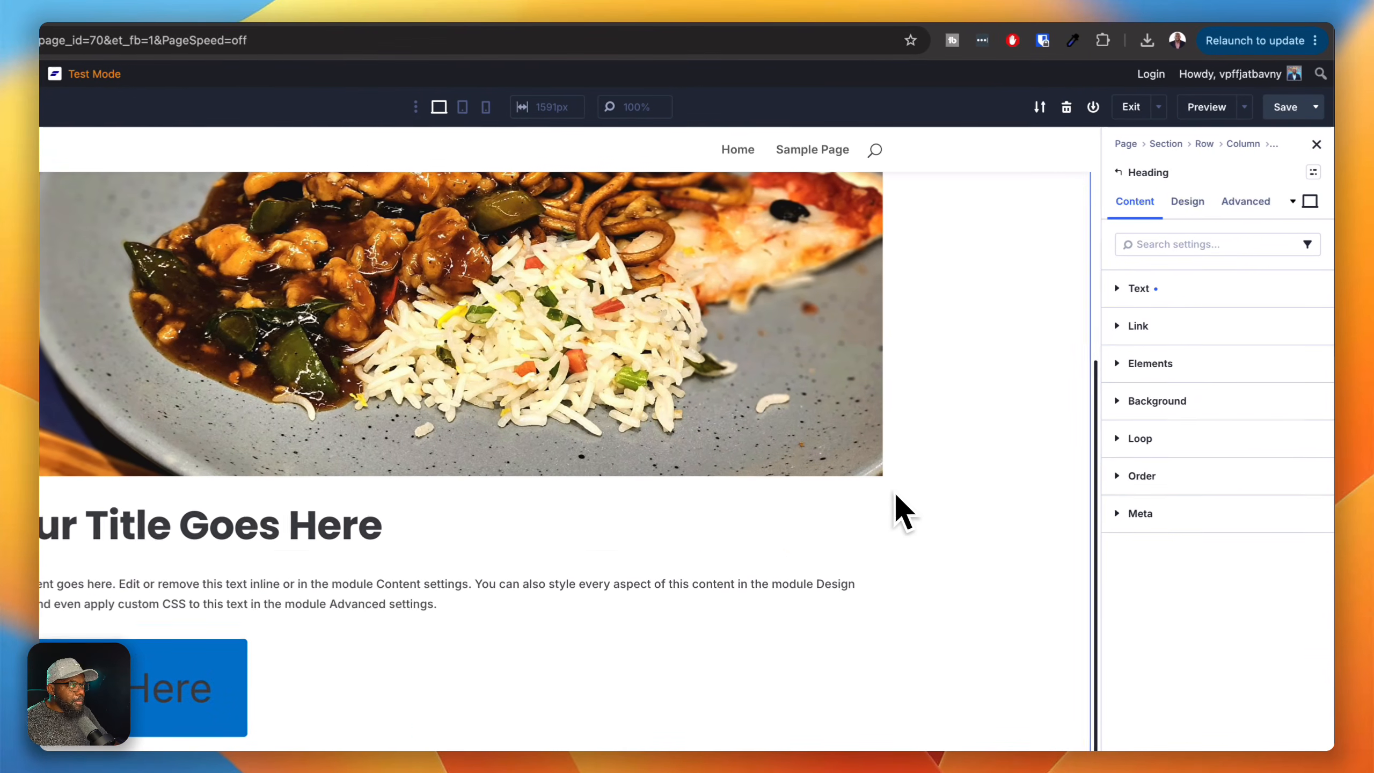
click(1195, 205)
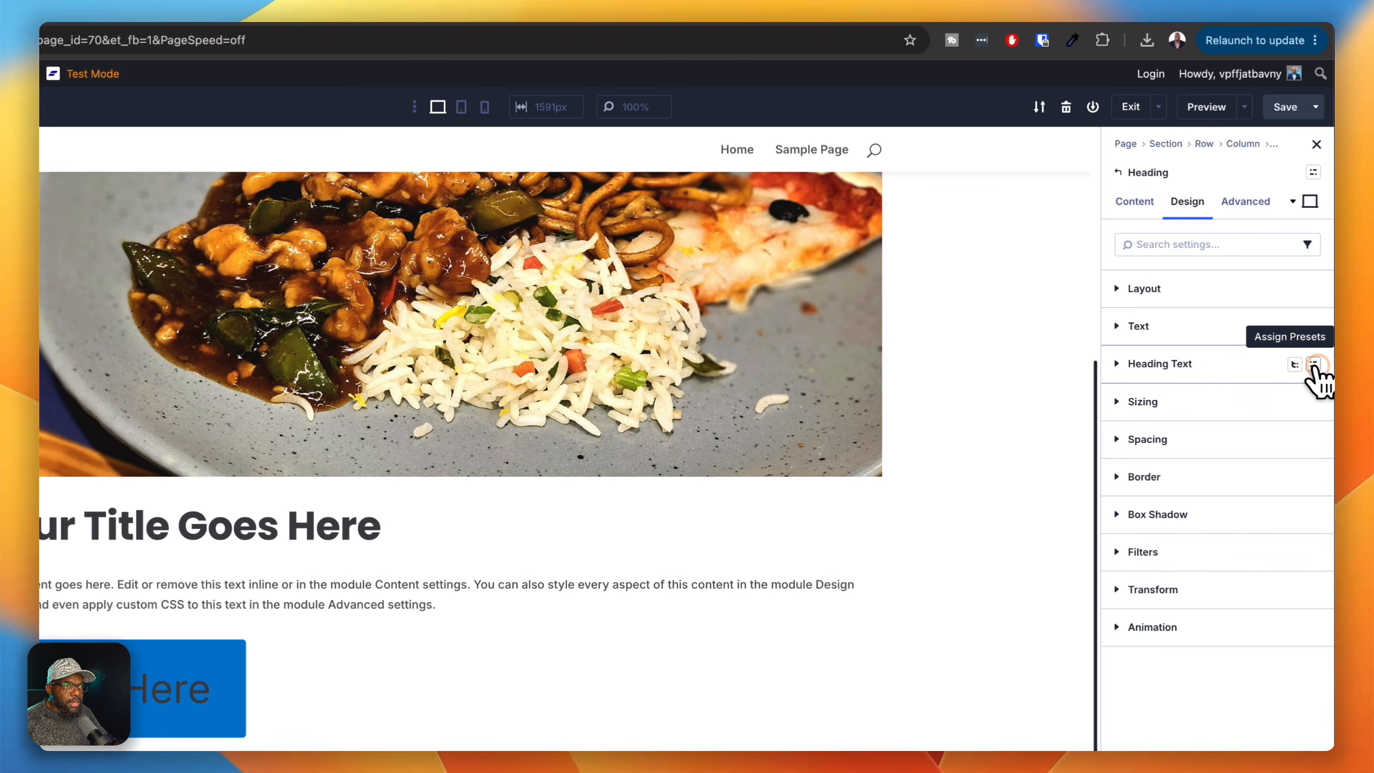
click(1294, 365)
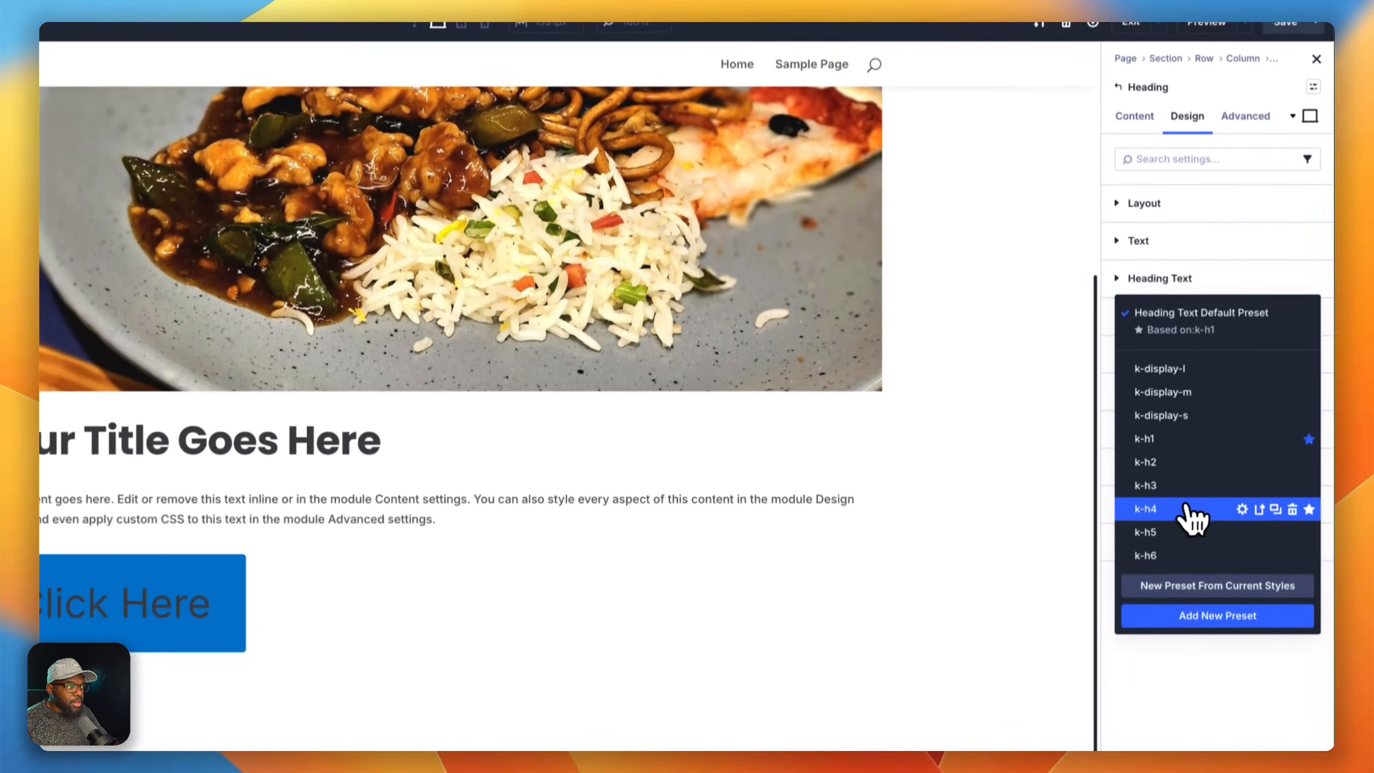
click(1190, 594)
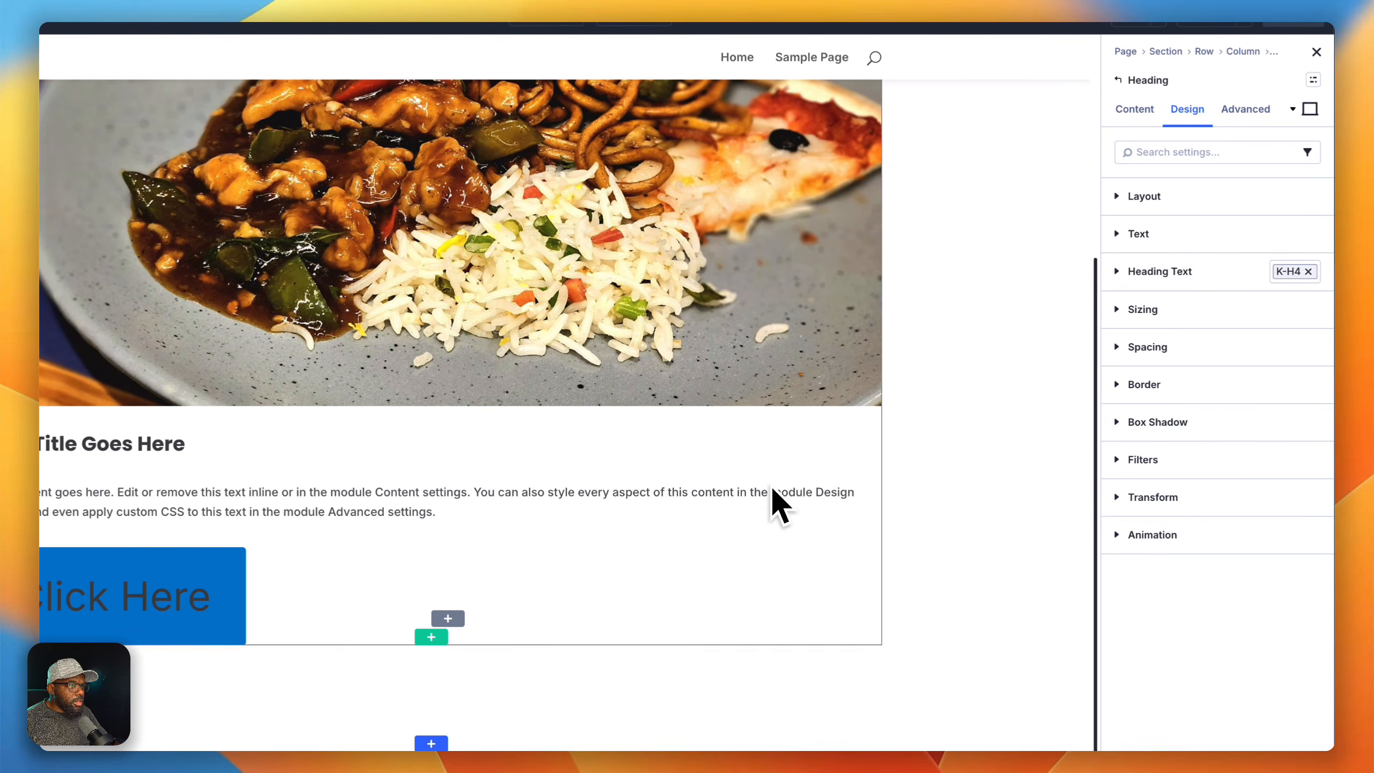
Assign the k-text-sm preset to the Text module's Text option group.
click(810, 494)
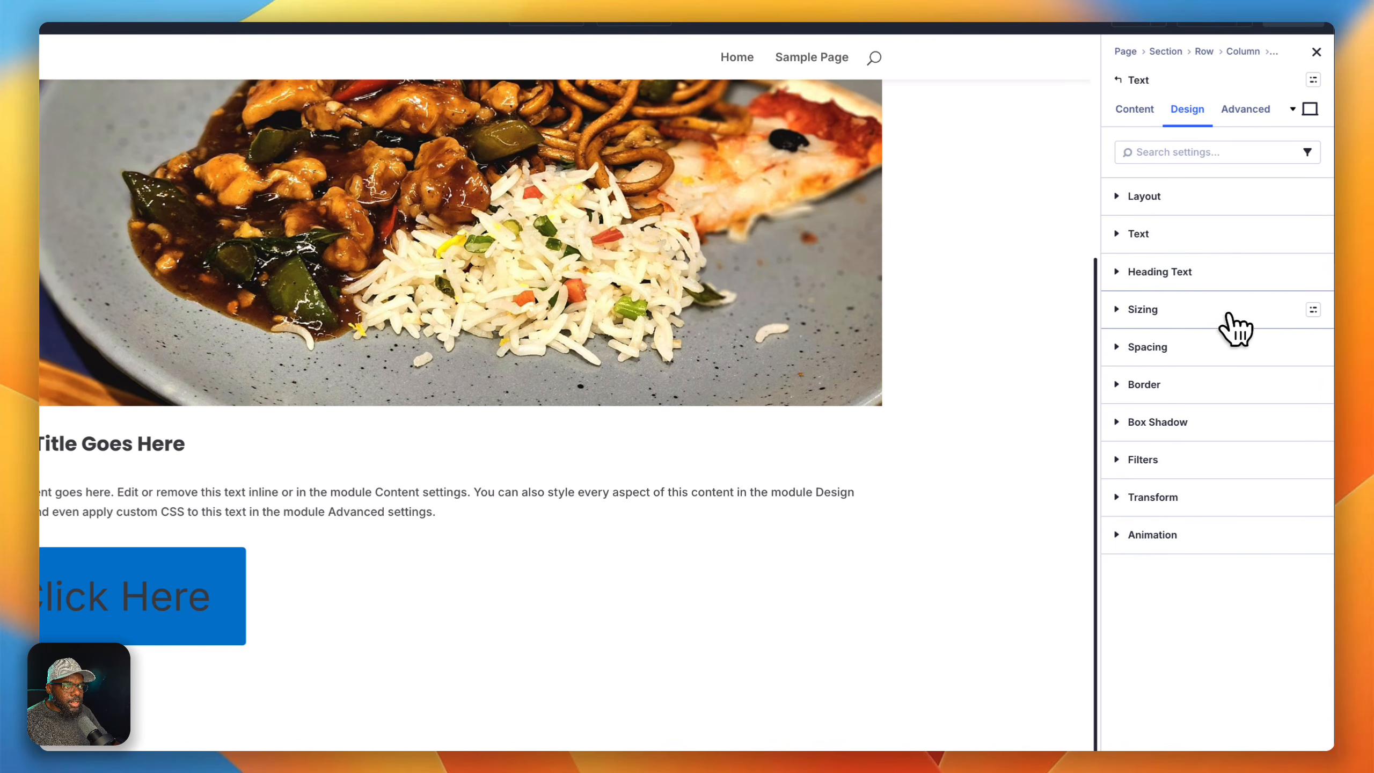
click(1314, 236)
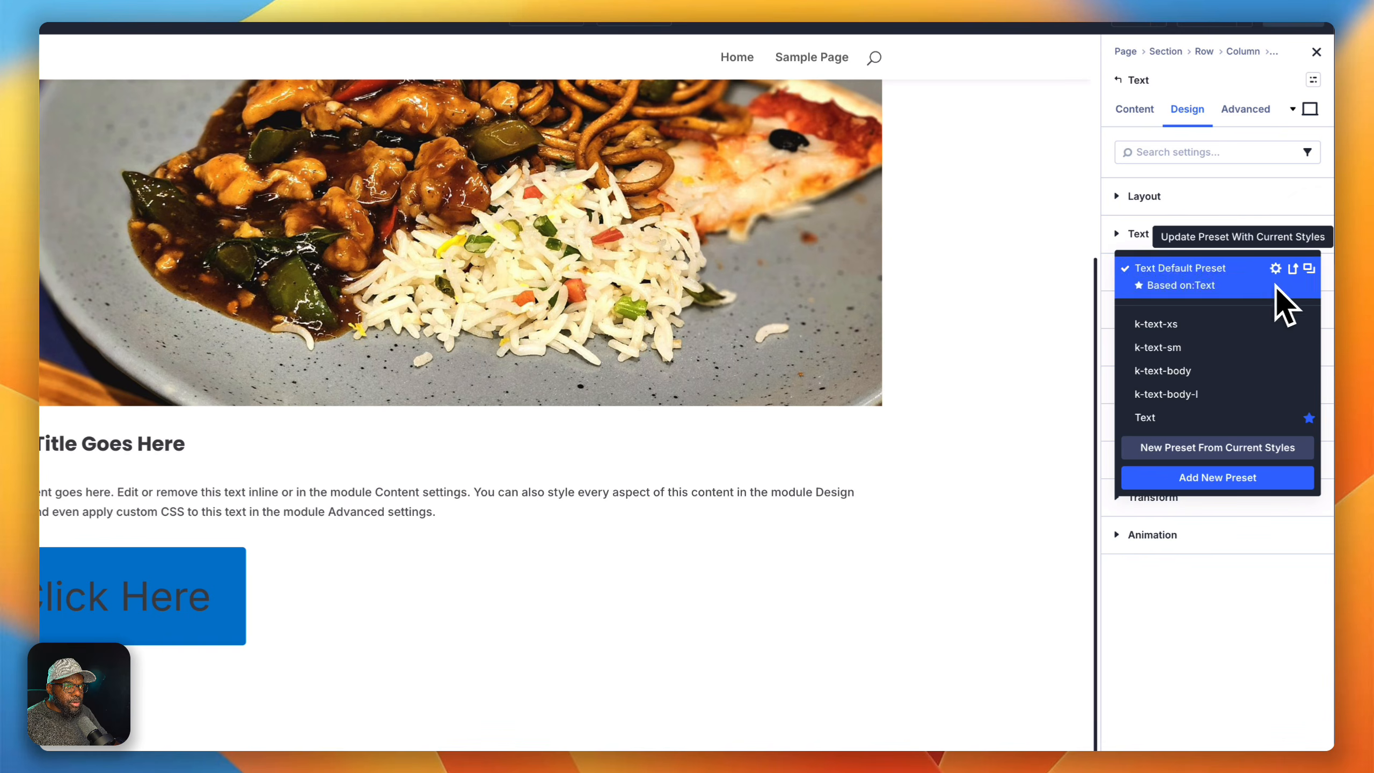
click(1179, 347)
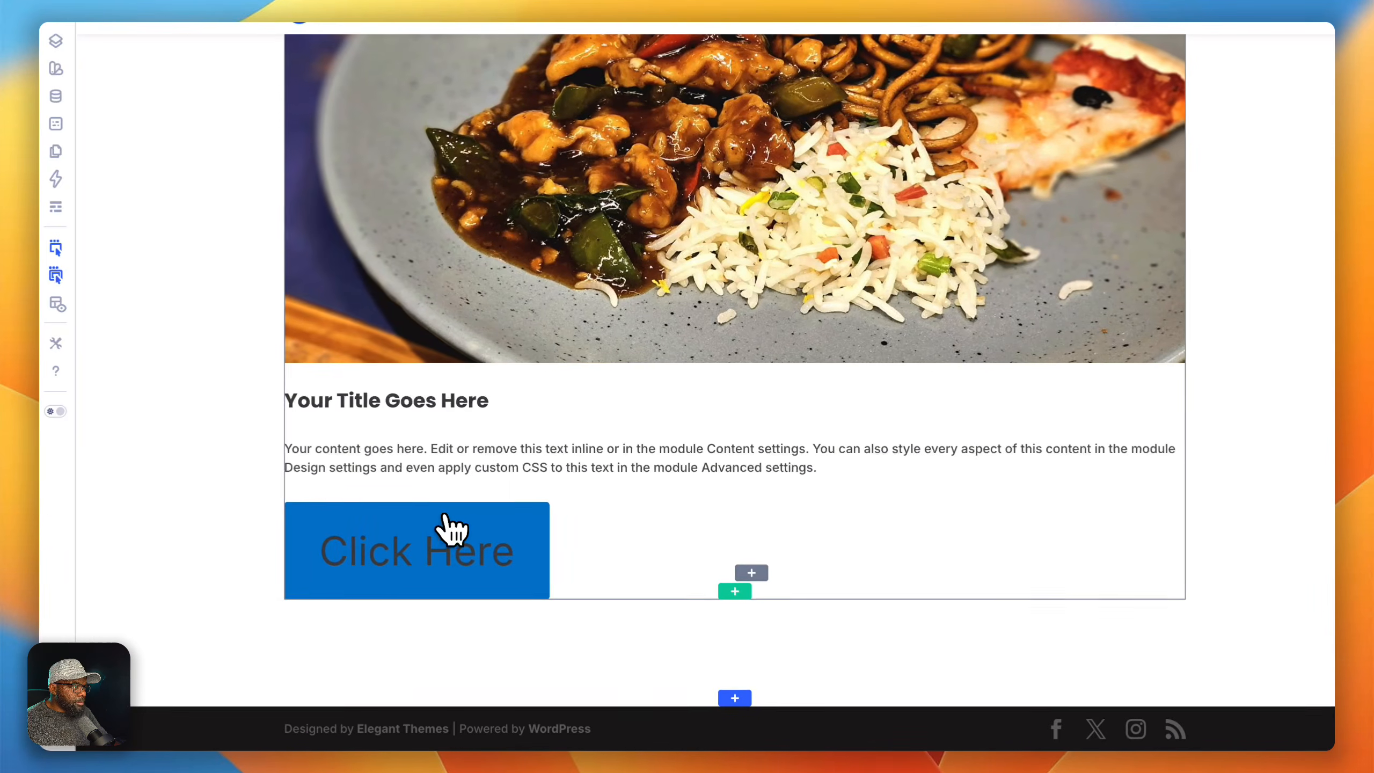
Assign the k-button-primary-sm preset to the Click Here button.
mouse_move(189, 562)
click(495, 514)
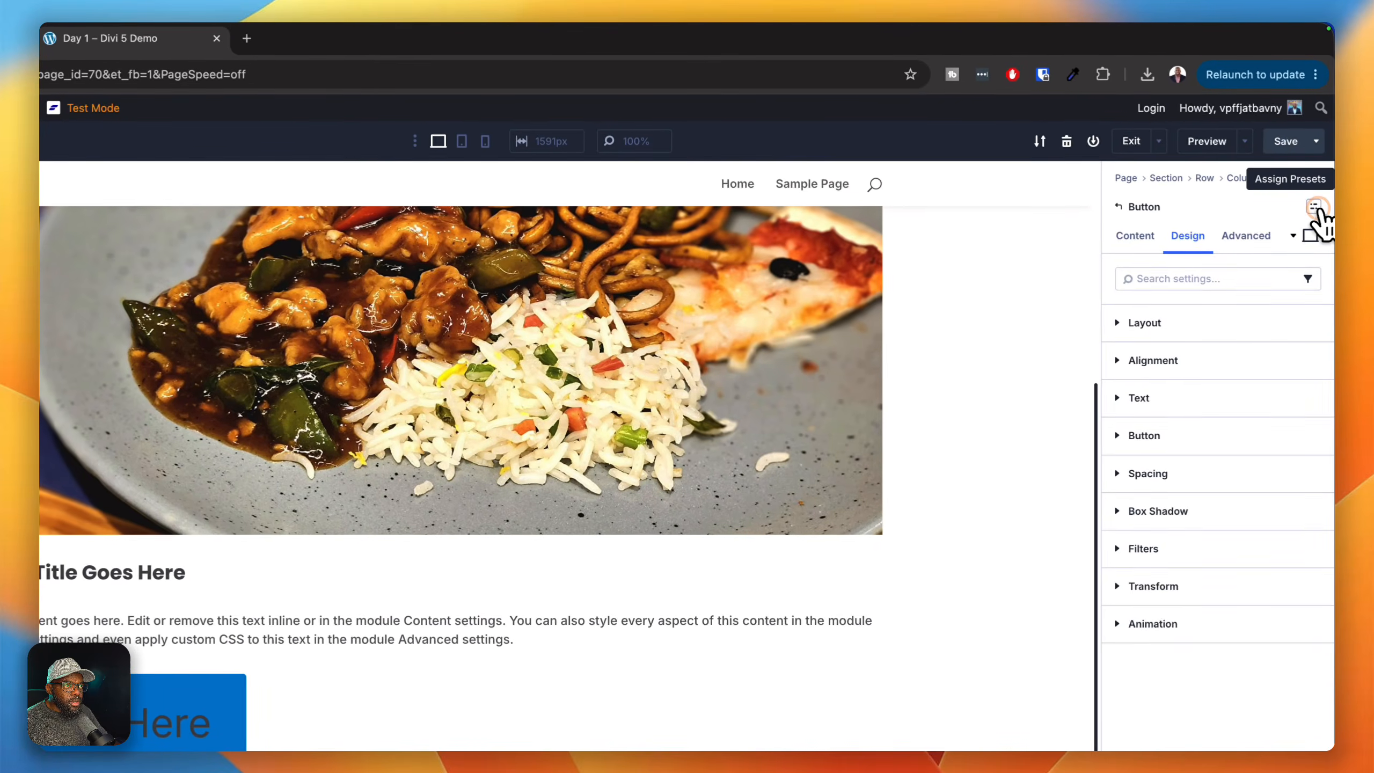
click(1315, 206)
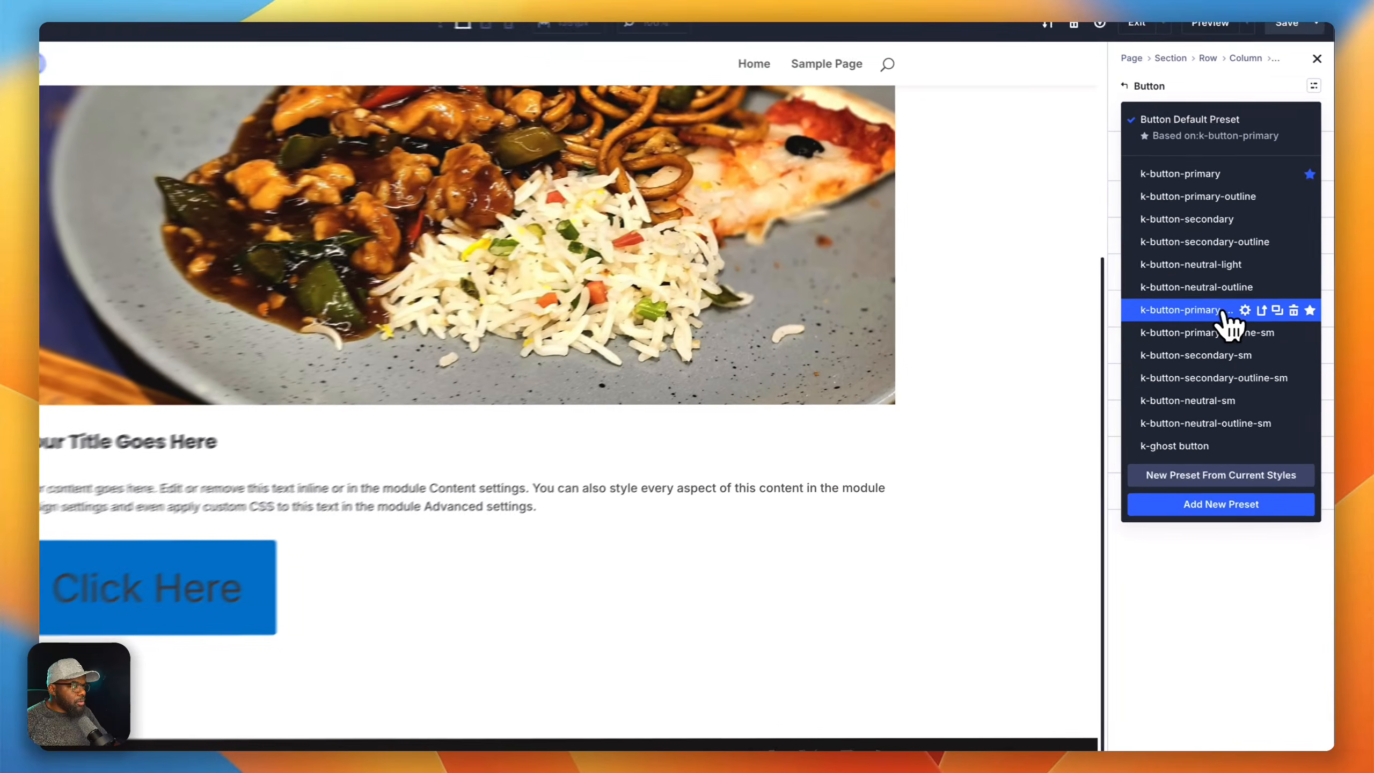
click(1226, 358)
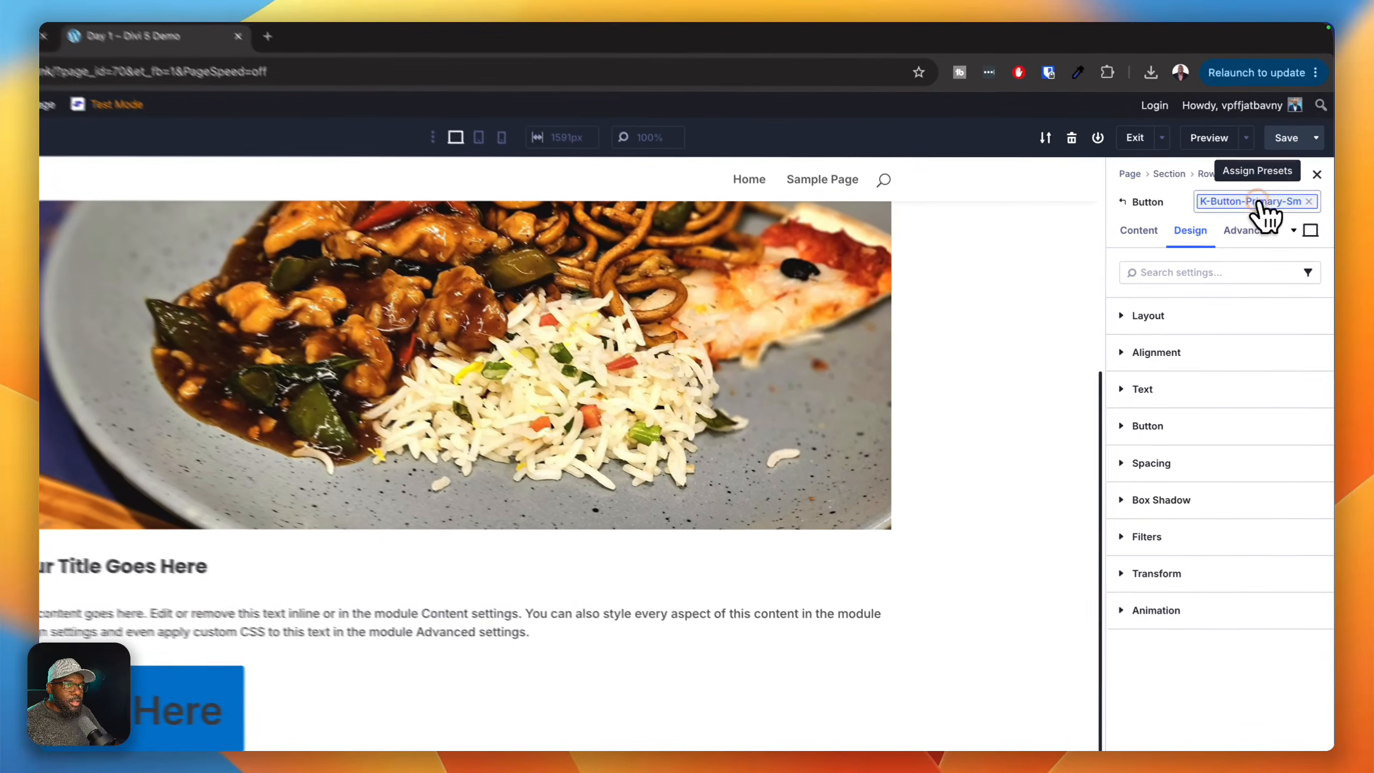
Edit the k-button-primary-sm preset and set its button text size to the Body-Text global variable.
click(1273, 172)
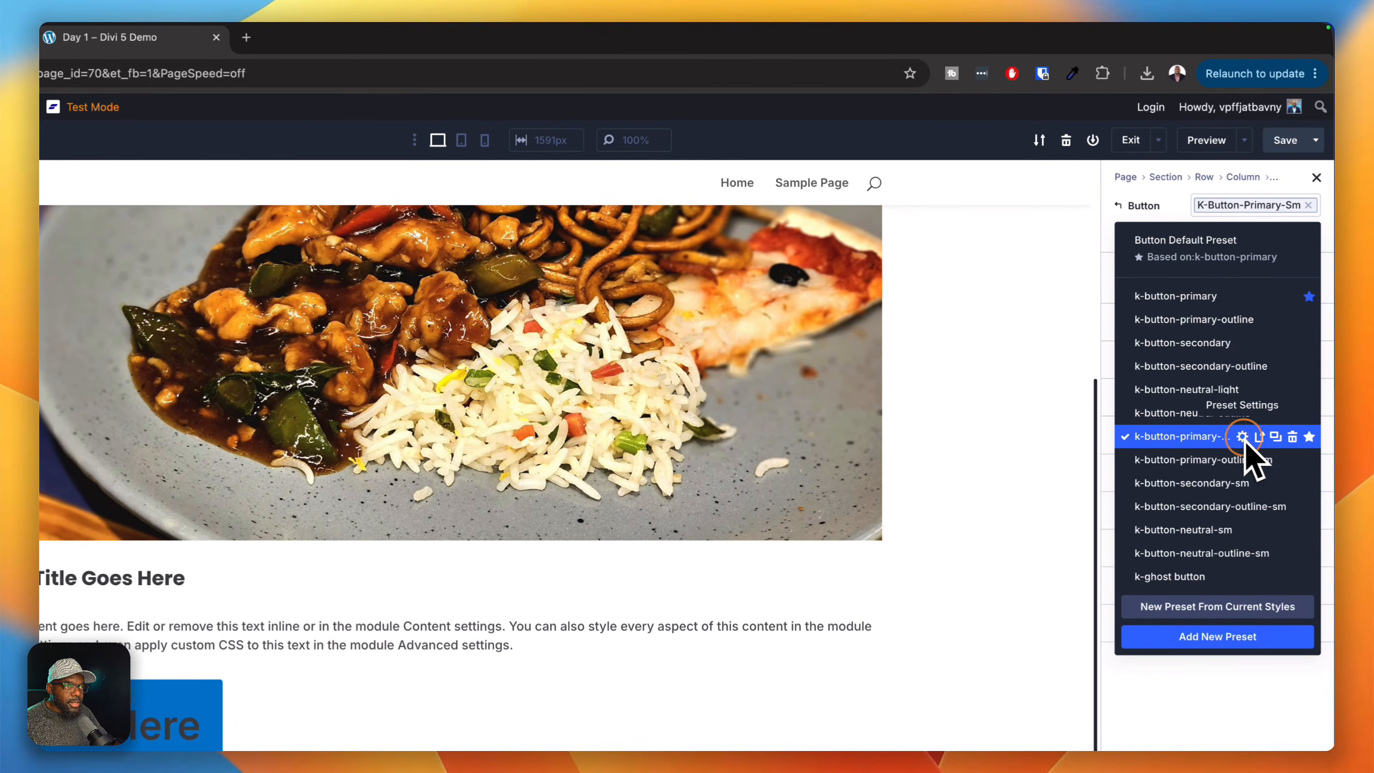
click(1243, 439)
click(1197, 238)
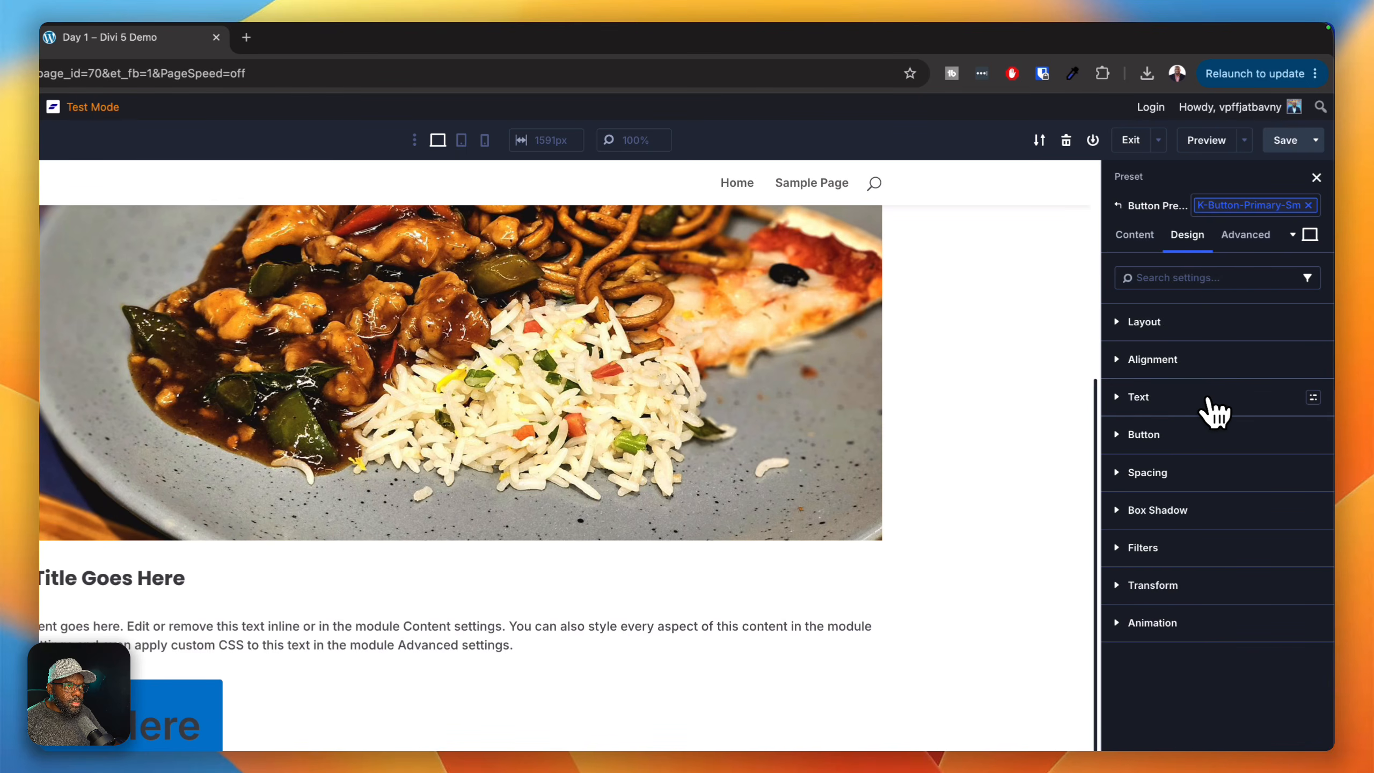
click(1195, 435)
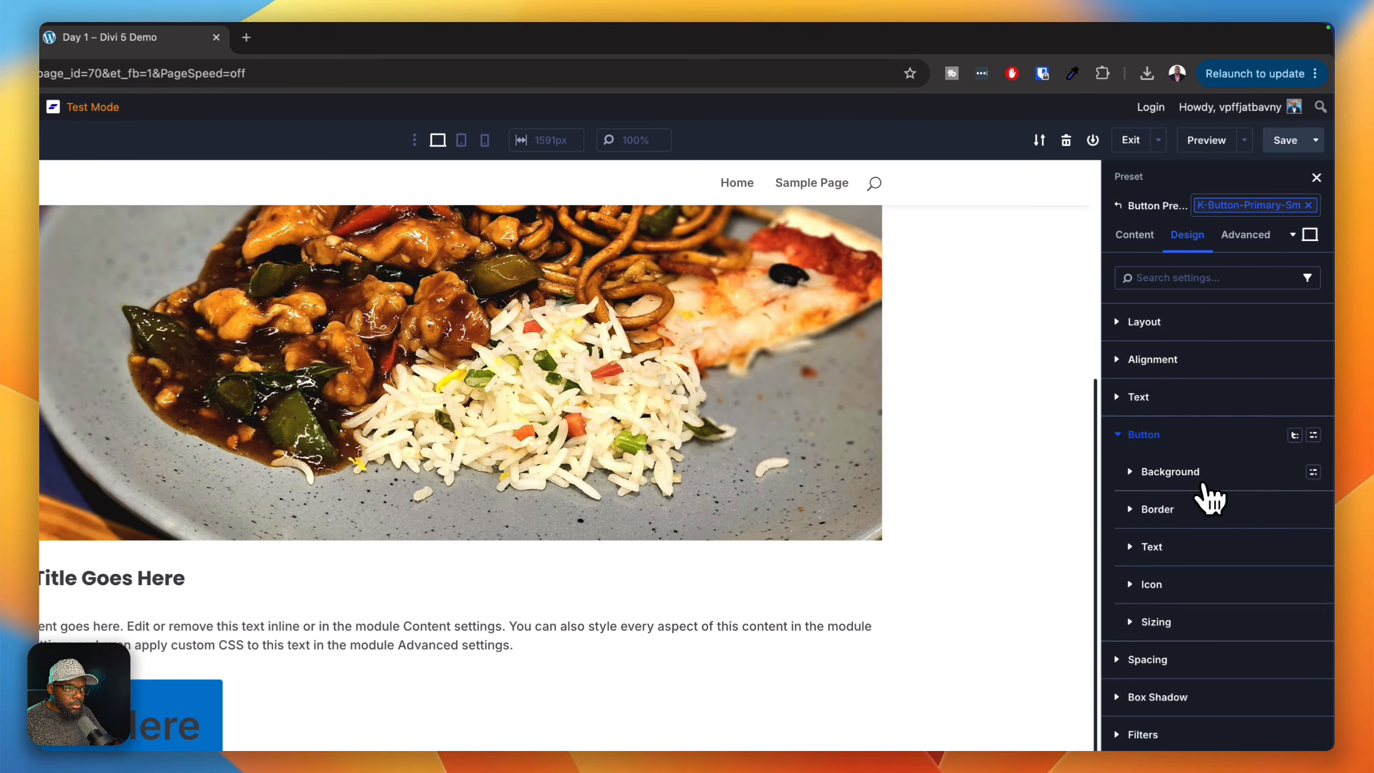
click(1197, 562)
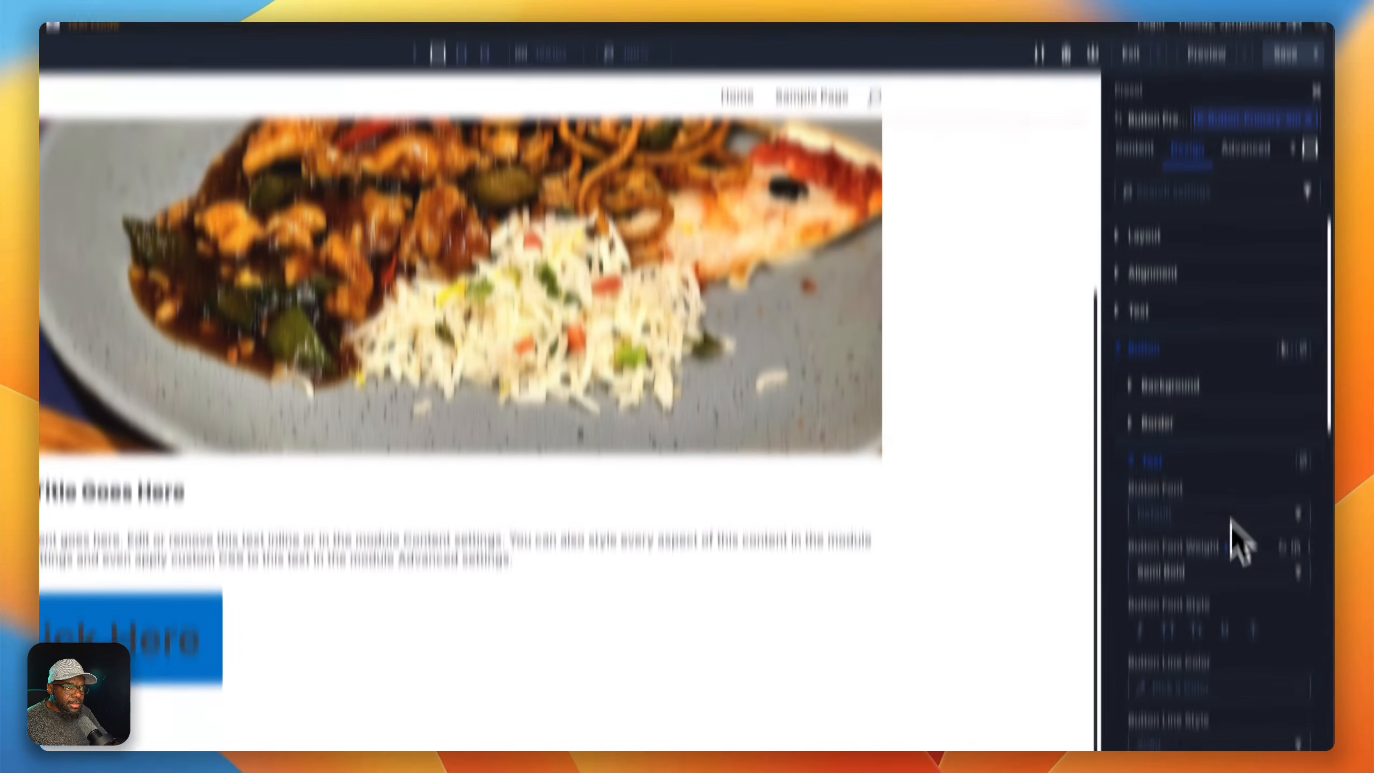
scroll(1244, 623, down, 2)
scroll(1260, 541, down, 3)
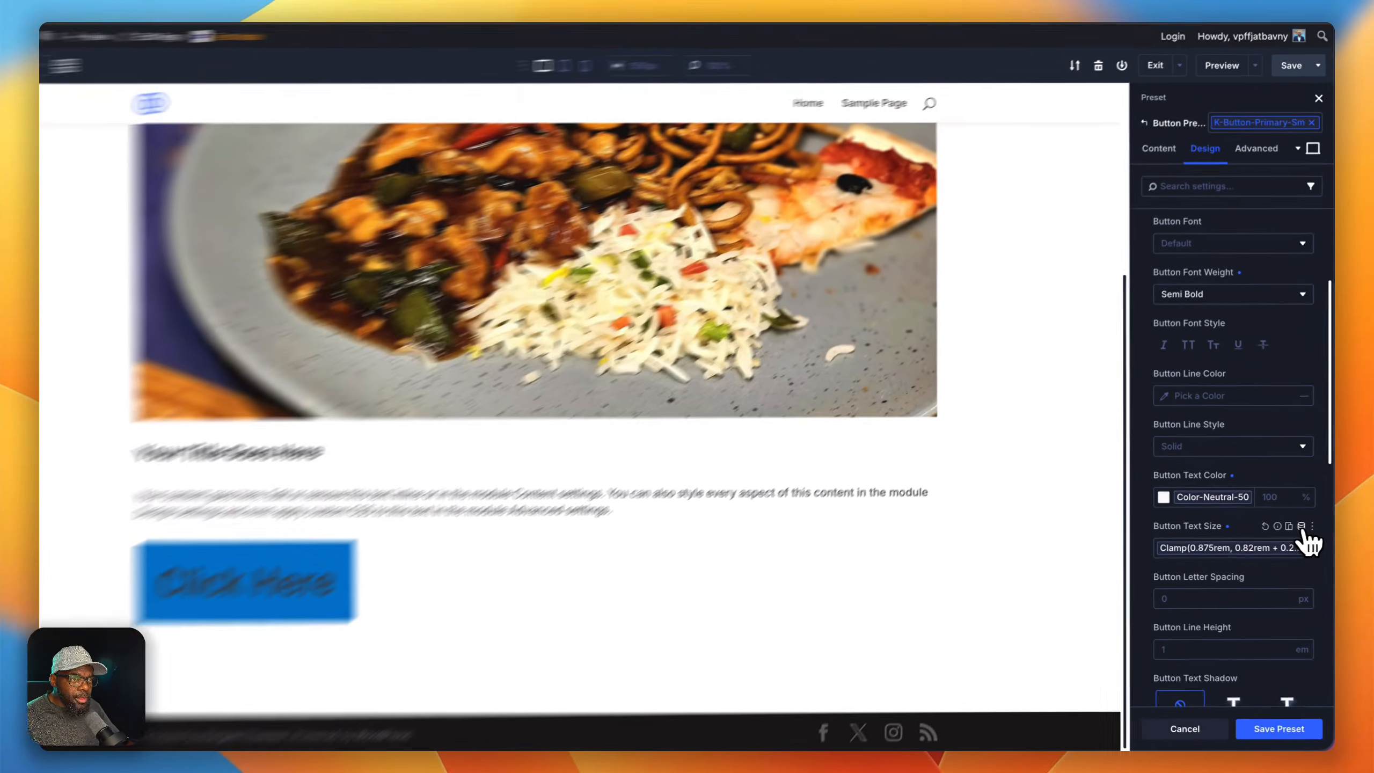
click(1302, 526)
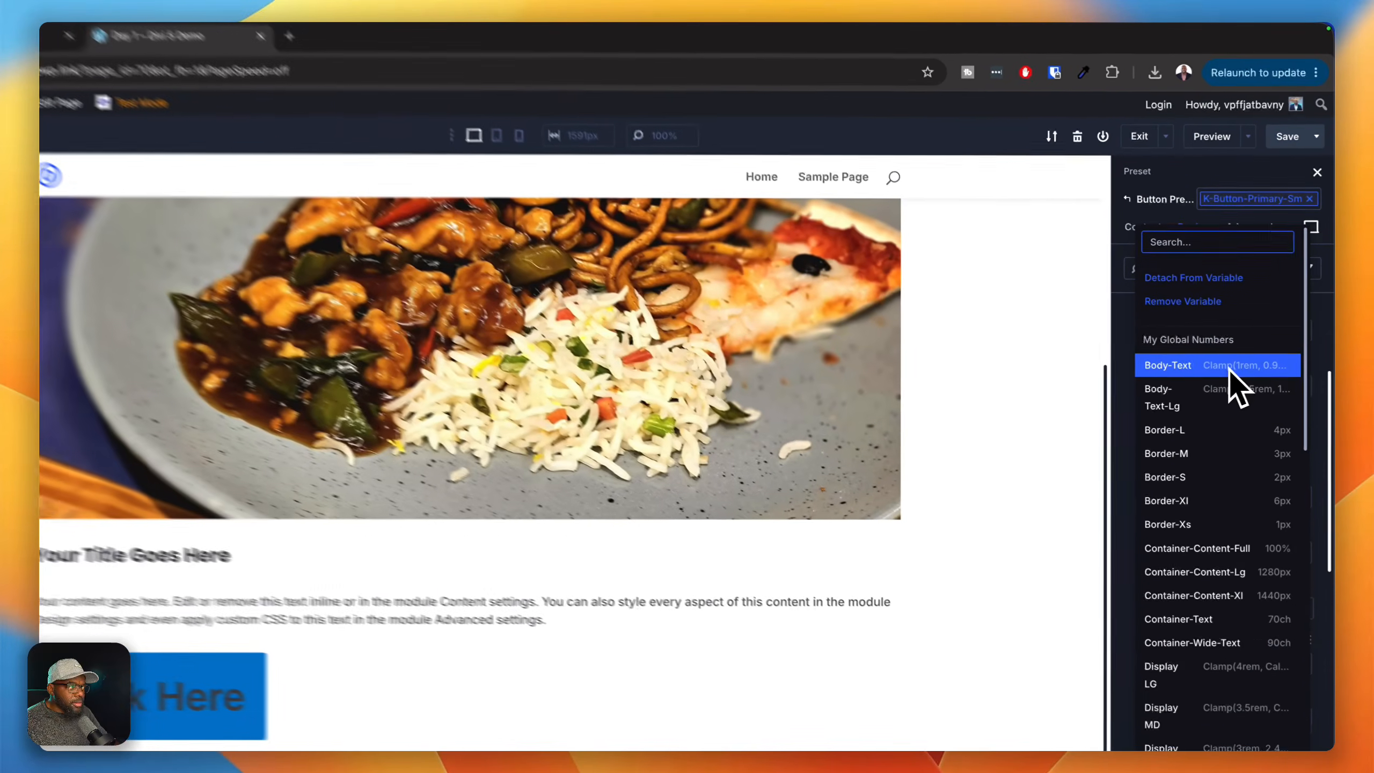
click(1244, 313)
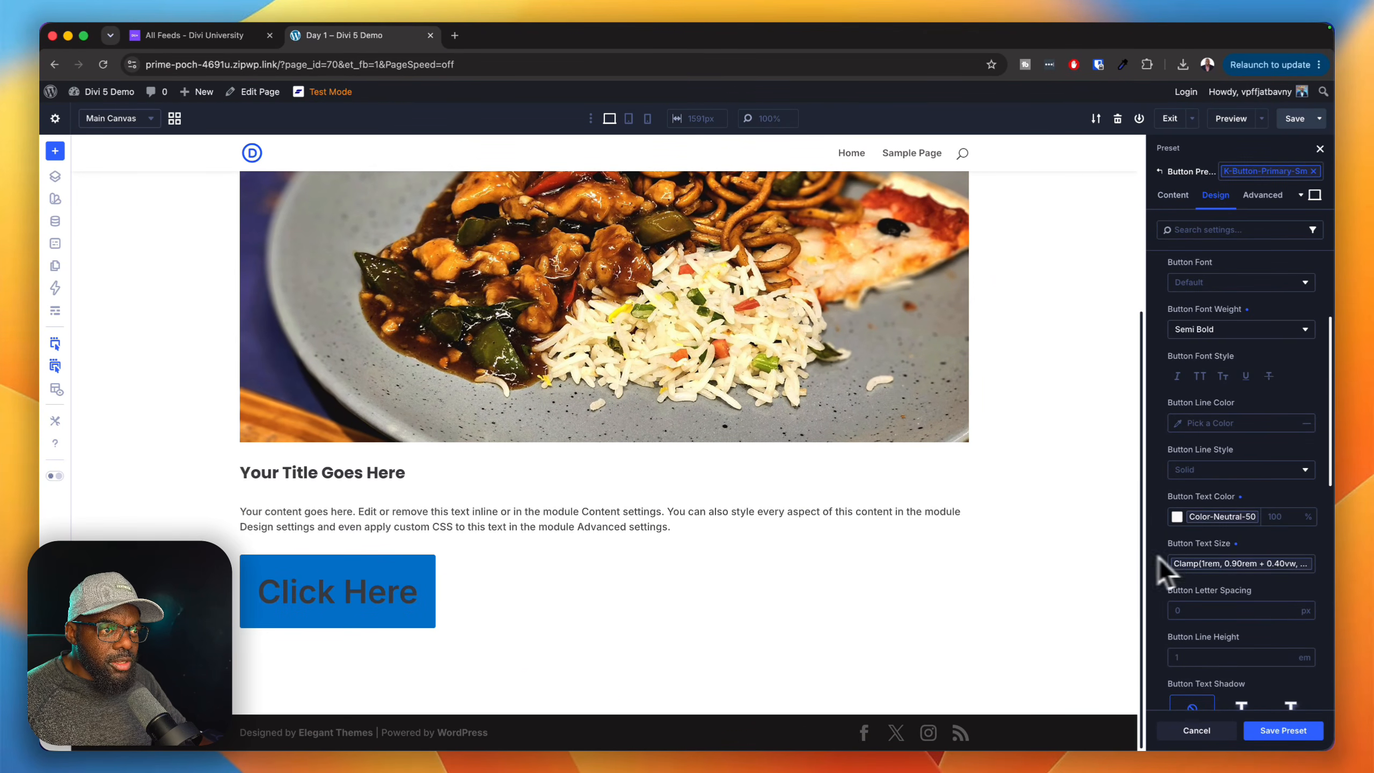
Reset the preset's button text color and assign the Color-Bg-Muted global color to it.
scroll(1293, 597, down, 3)
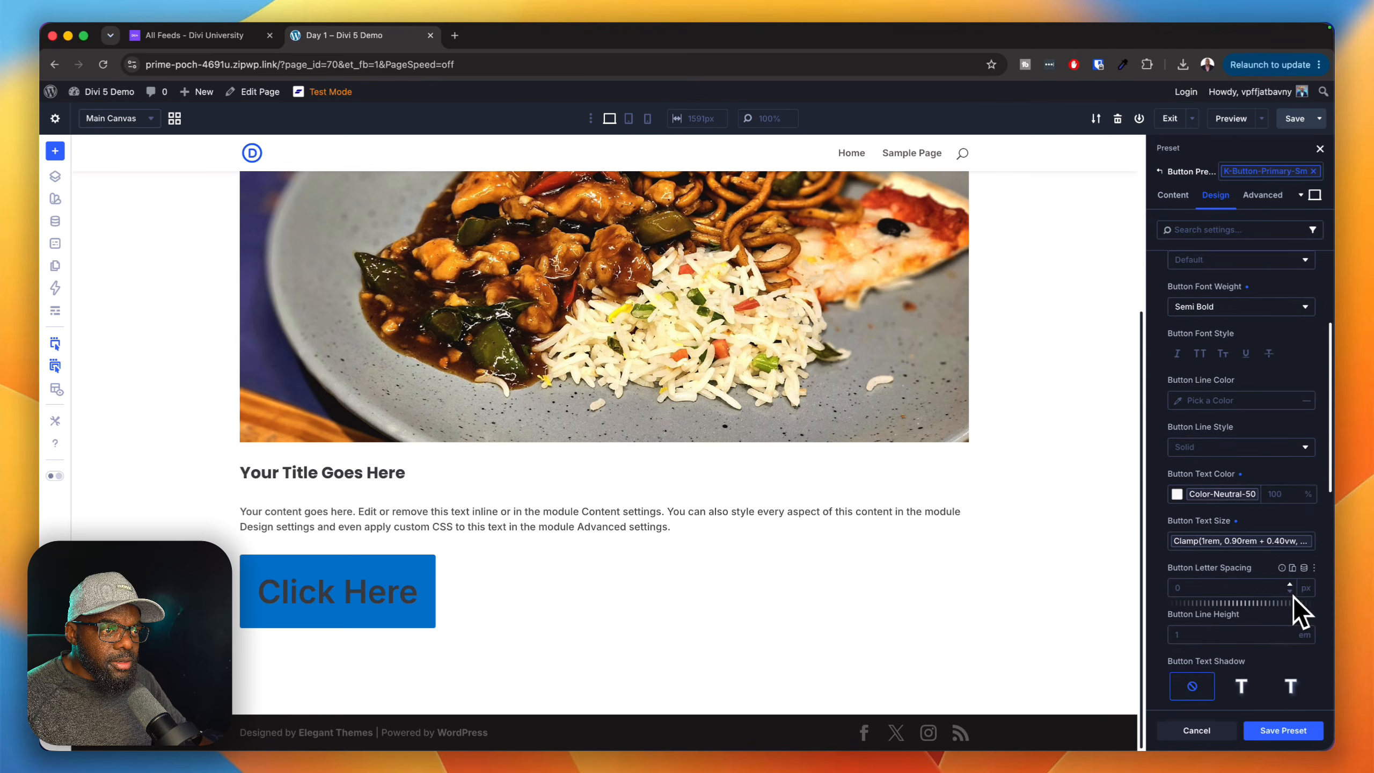
scroll(1296, 590, down, 1)
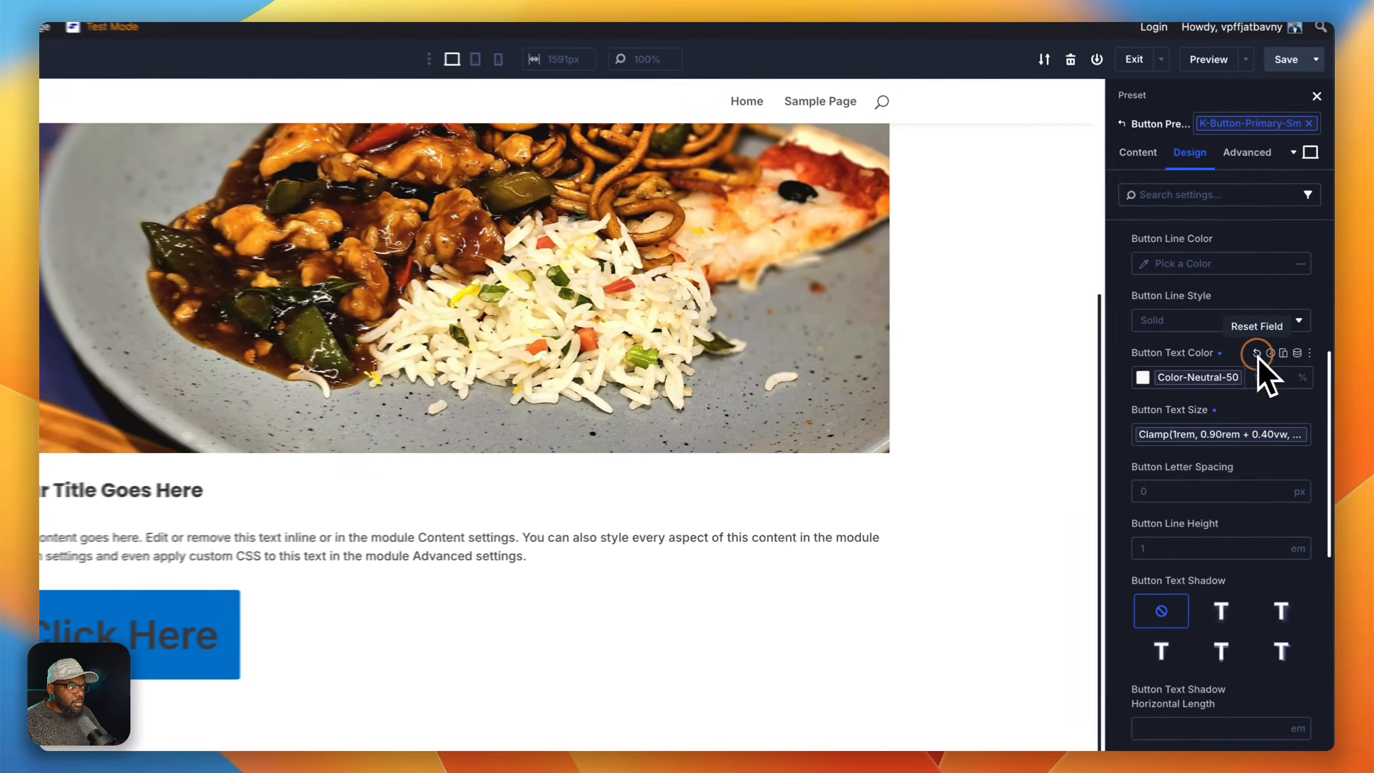
click(1270, 361)
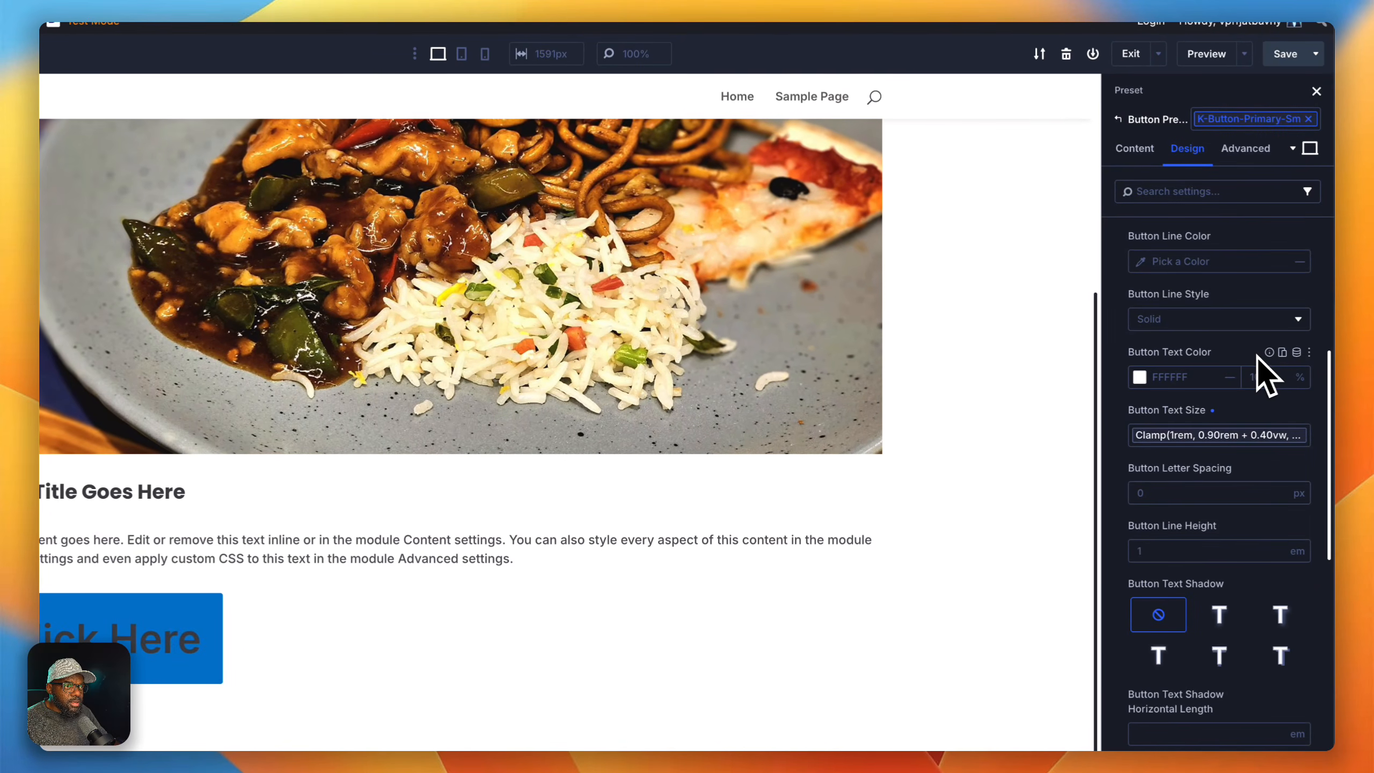
click(1297, 353)
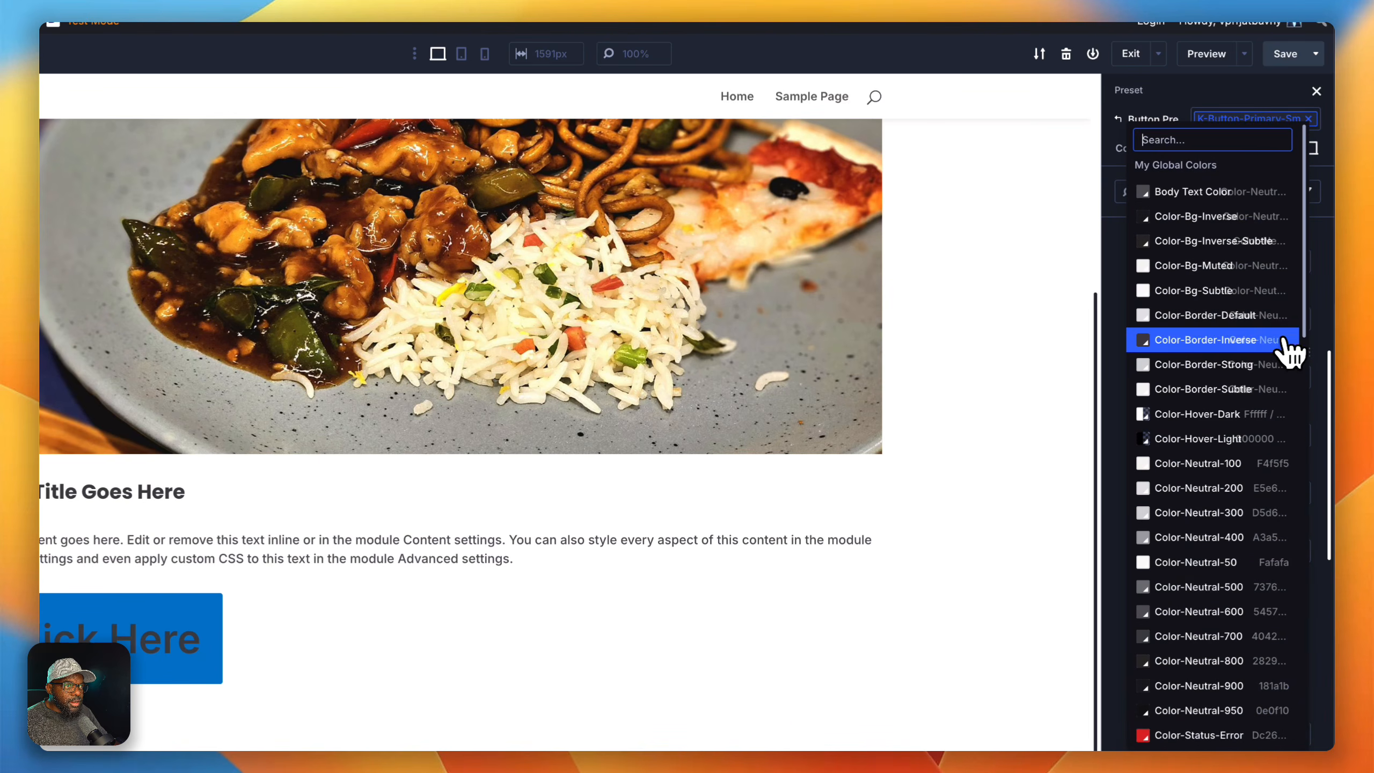
click(1141, 268)
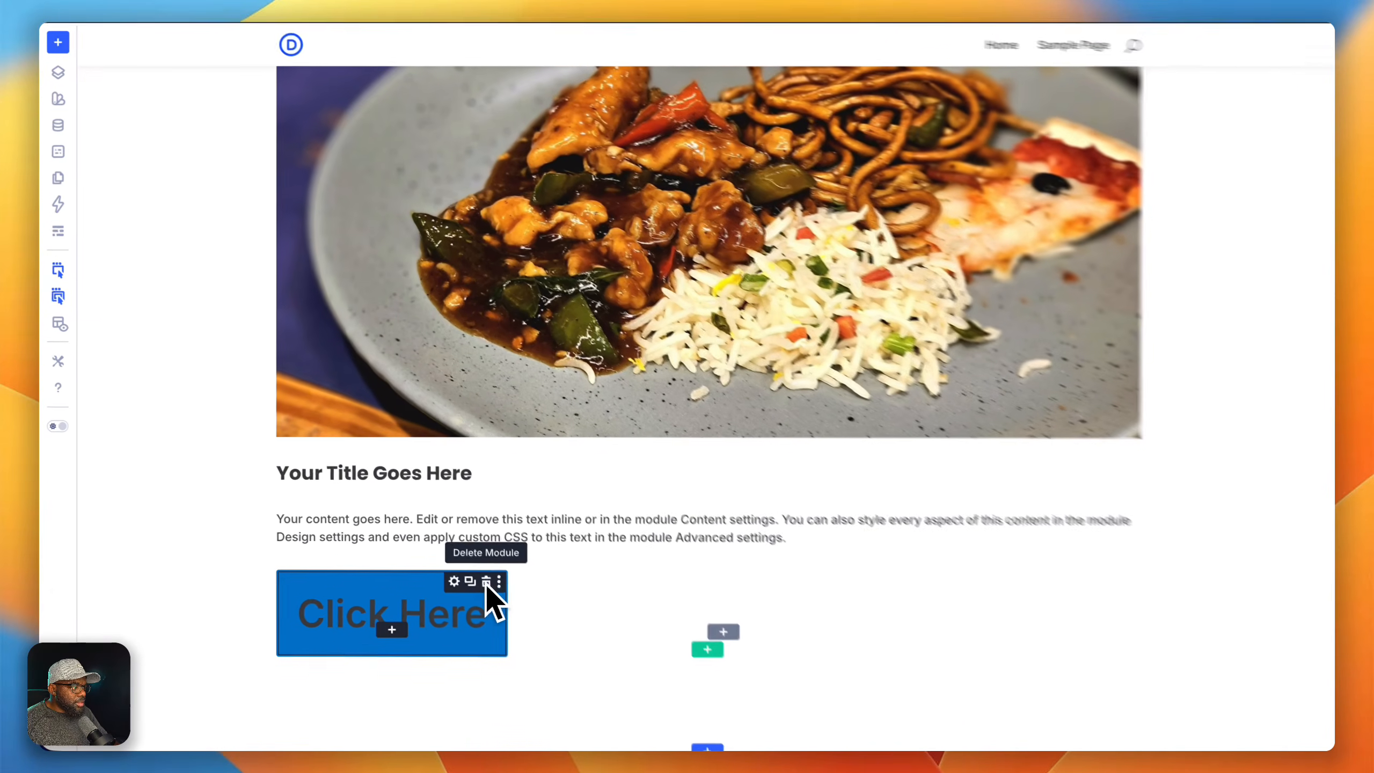
Delete the Click Here button module and assign the k-padding-s preset to the group's Spacing option group.
click(418, 607)
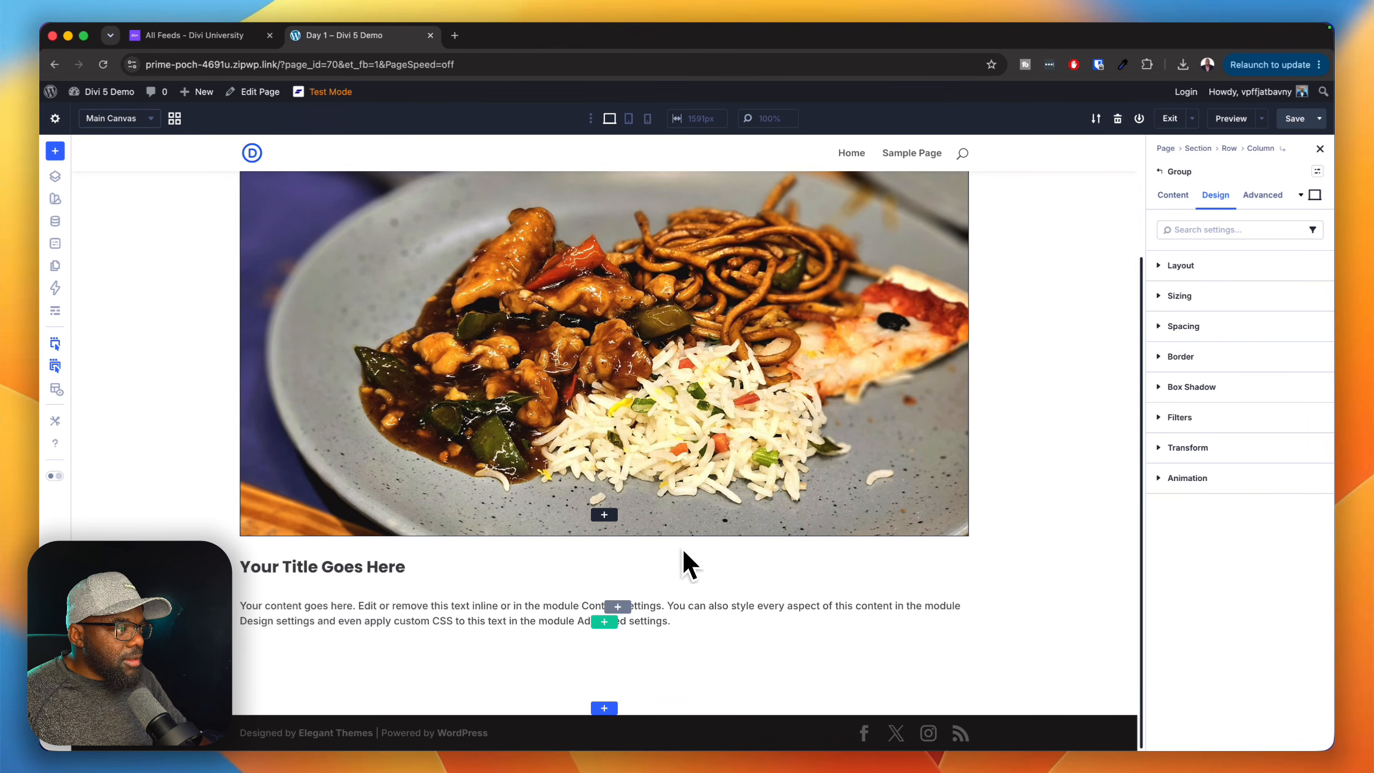
scroll(679, 583, up, 3)
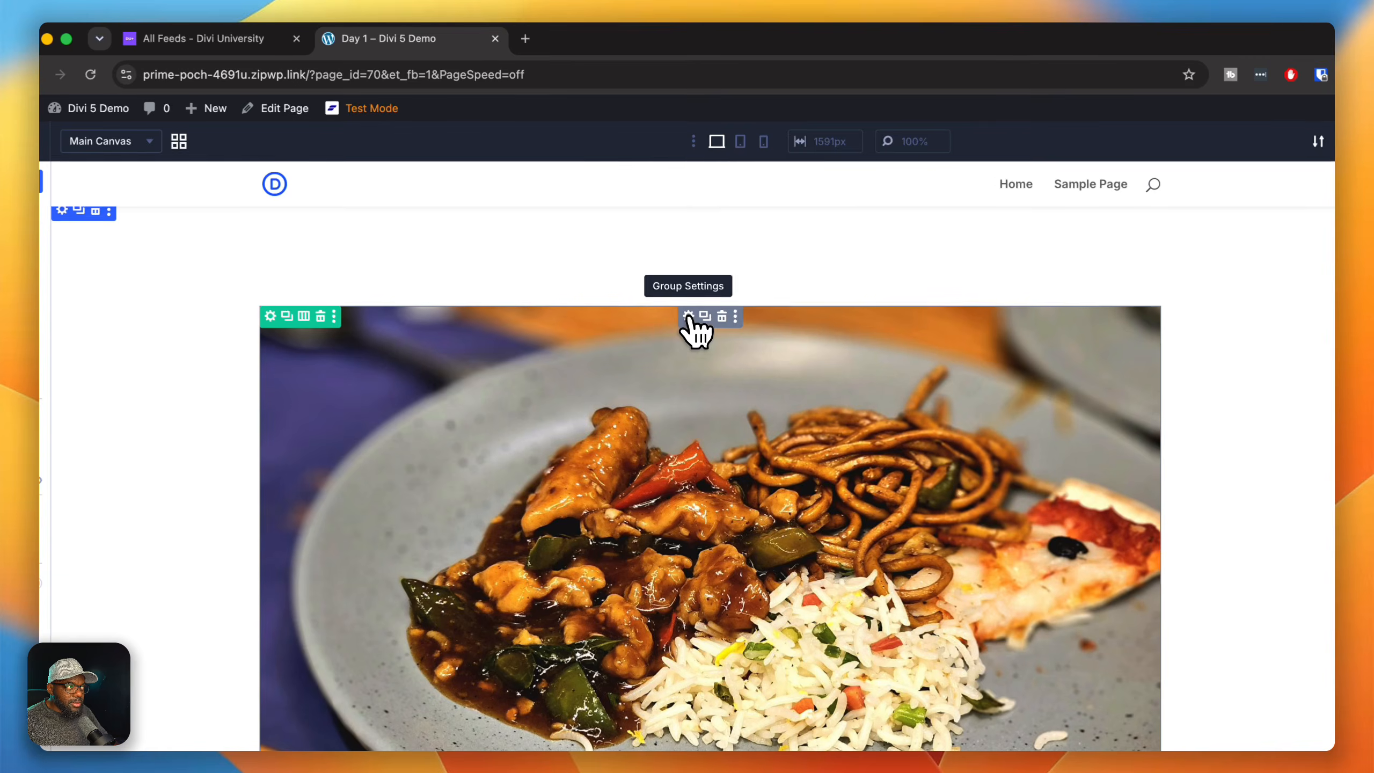
click(688, 315)
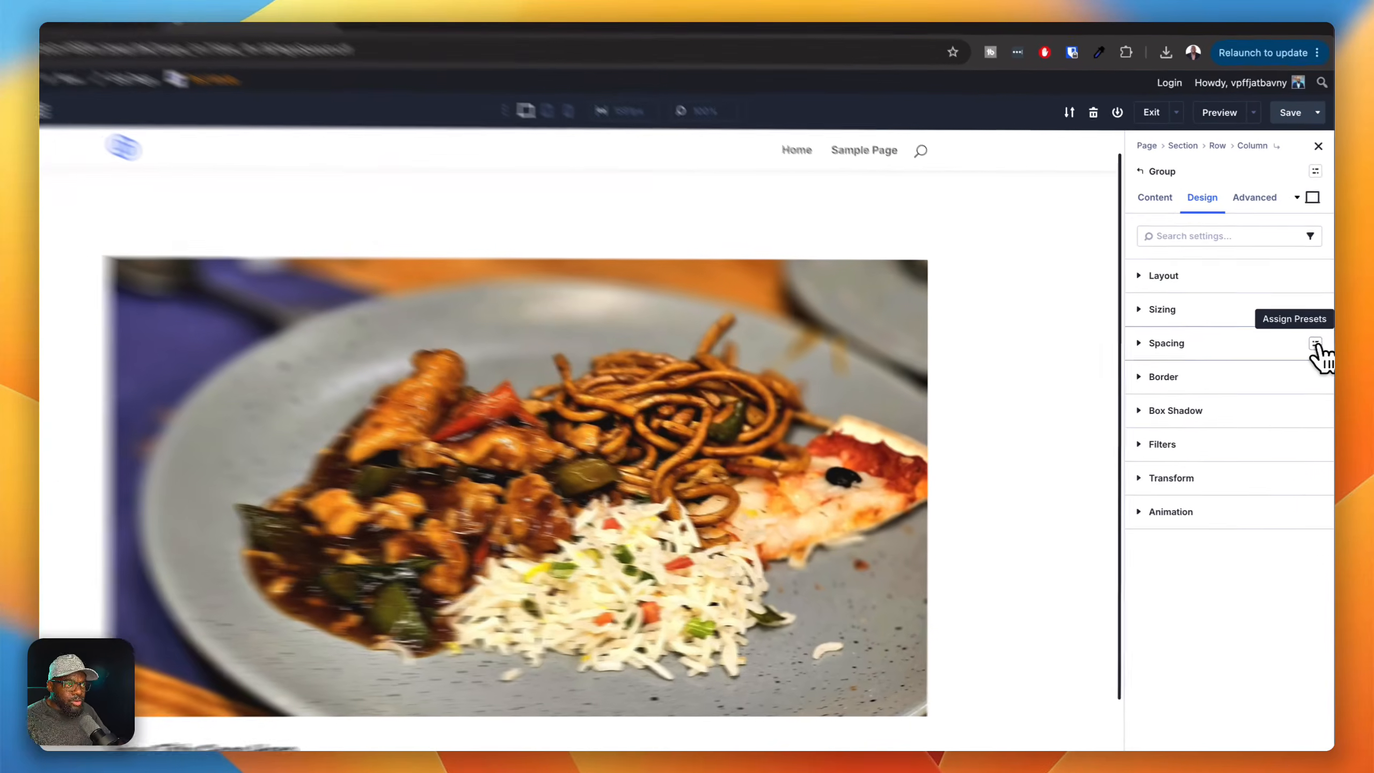
click(1317, 328)
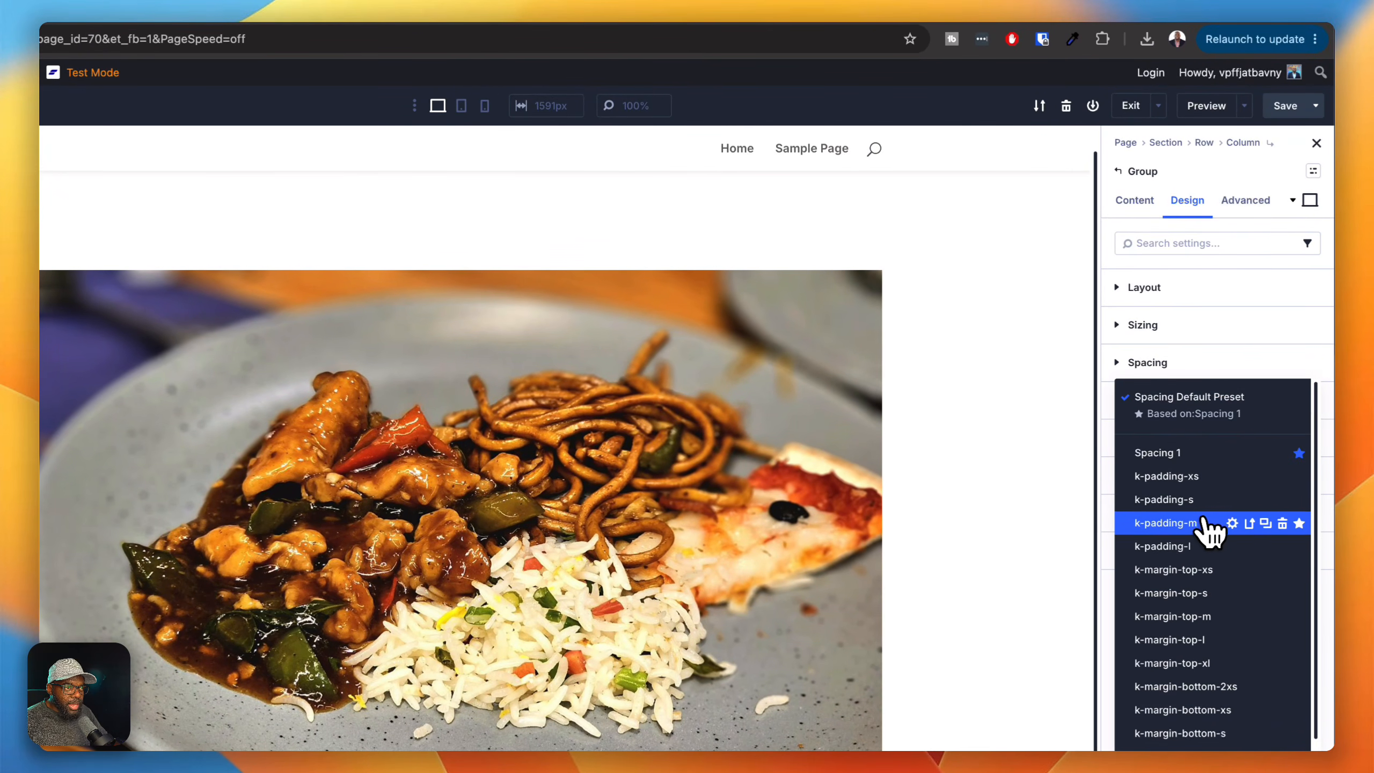
click(1171, 499)
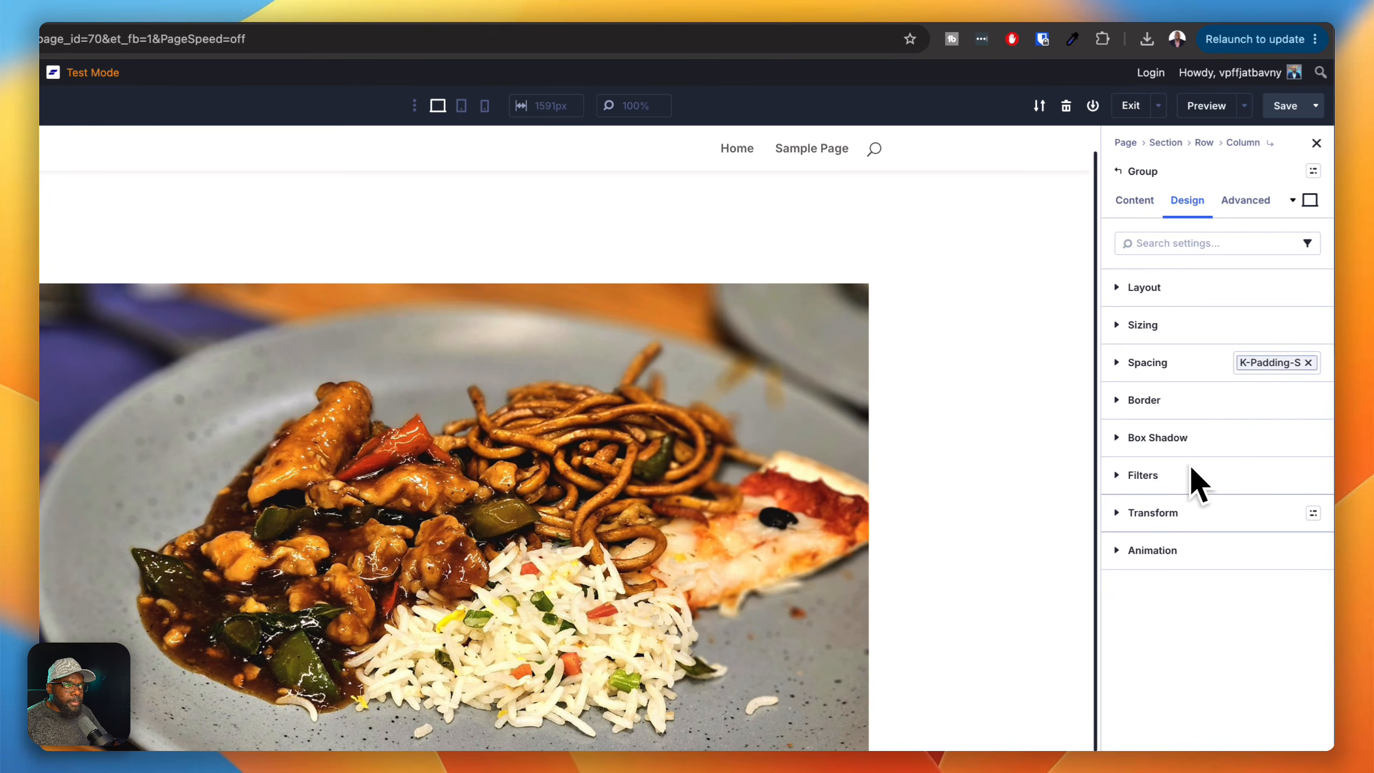
Try the k-bg-subtle preset on the group's Background option group and replace it with k-bg-muted.
click(1142, 208)
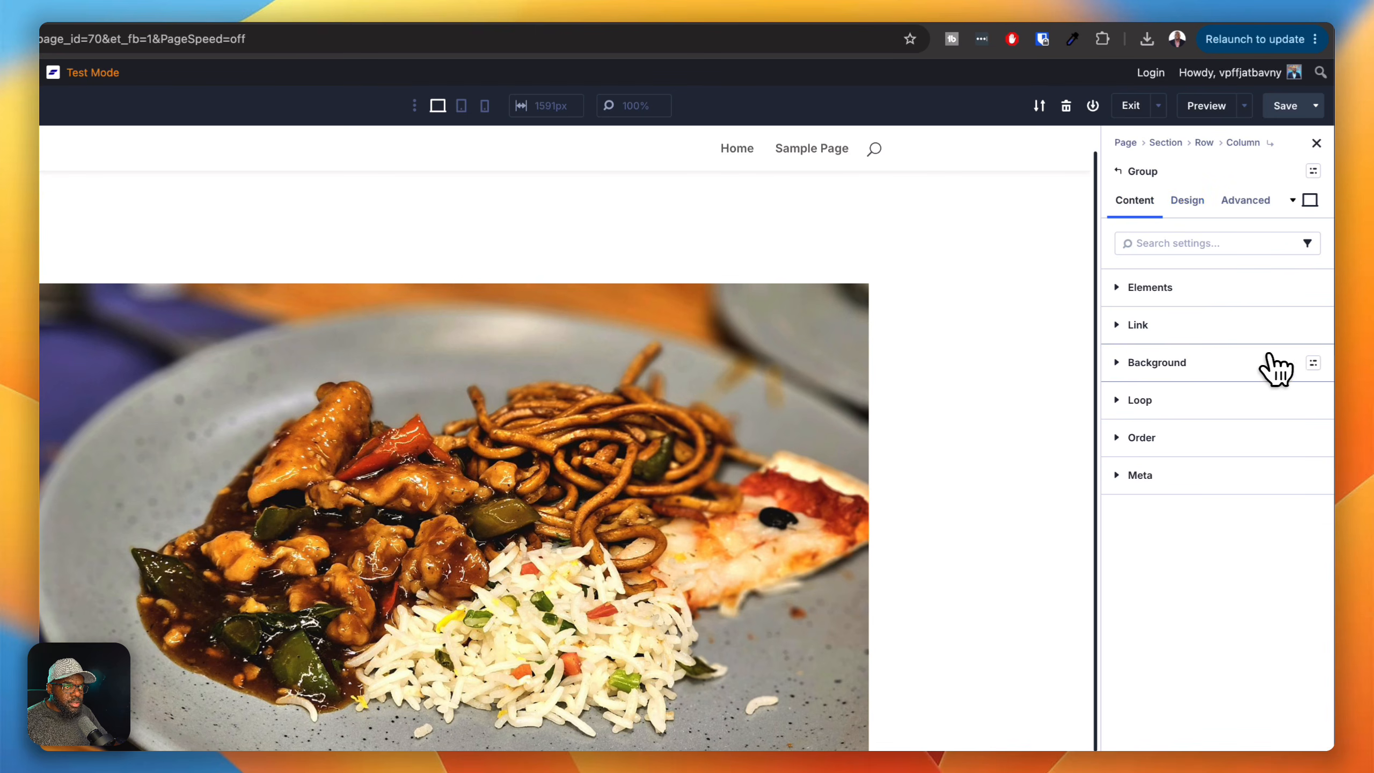
click(1312, 364)
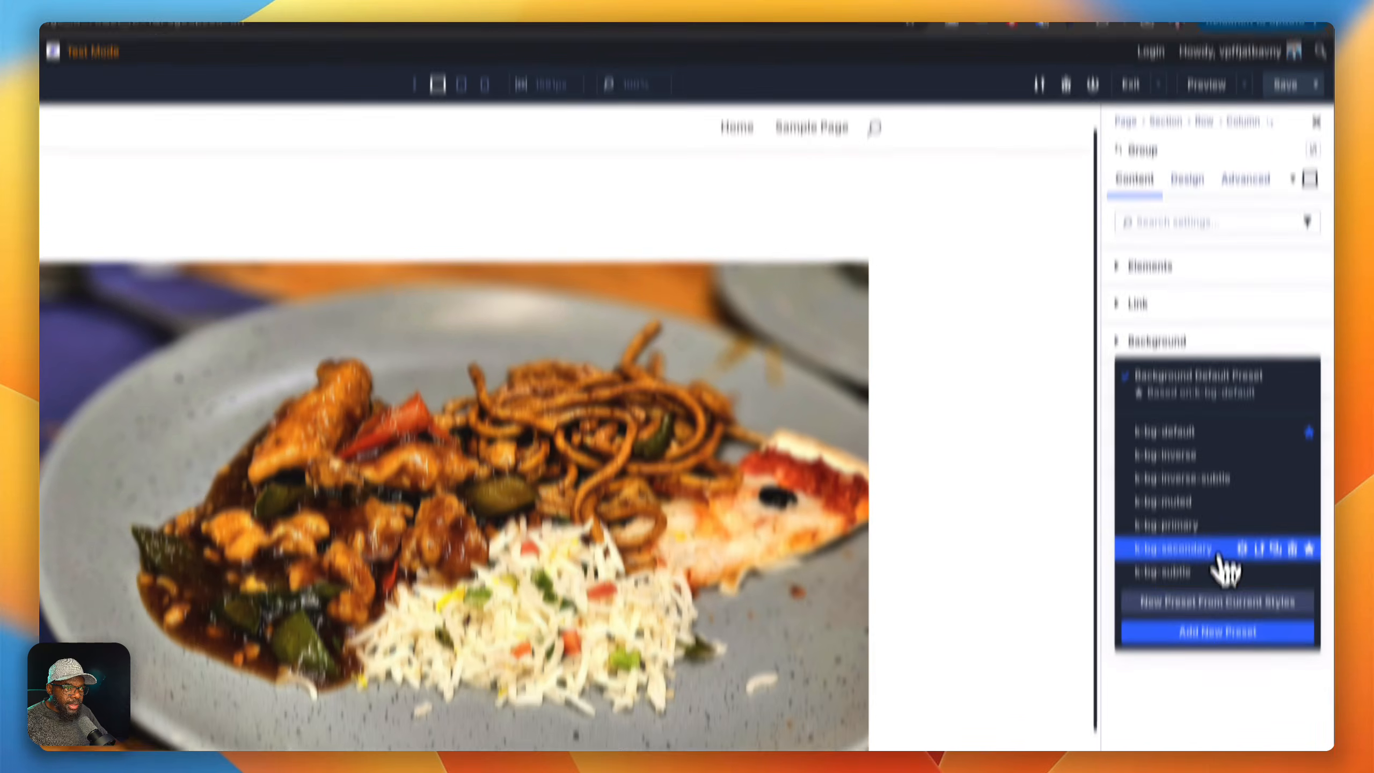
click(1206, 571)
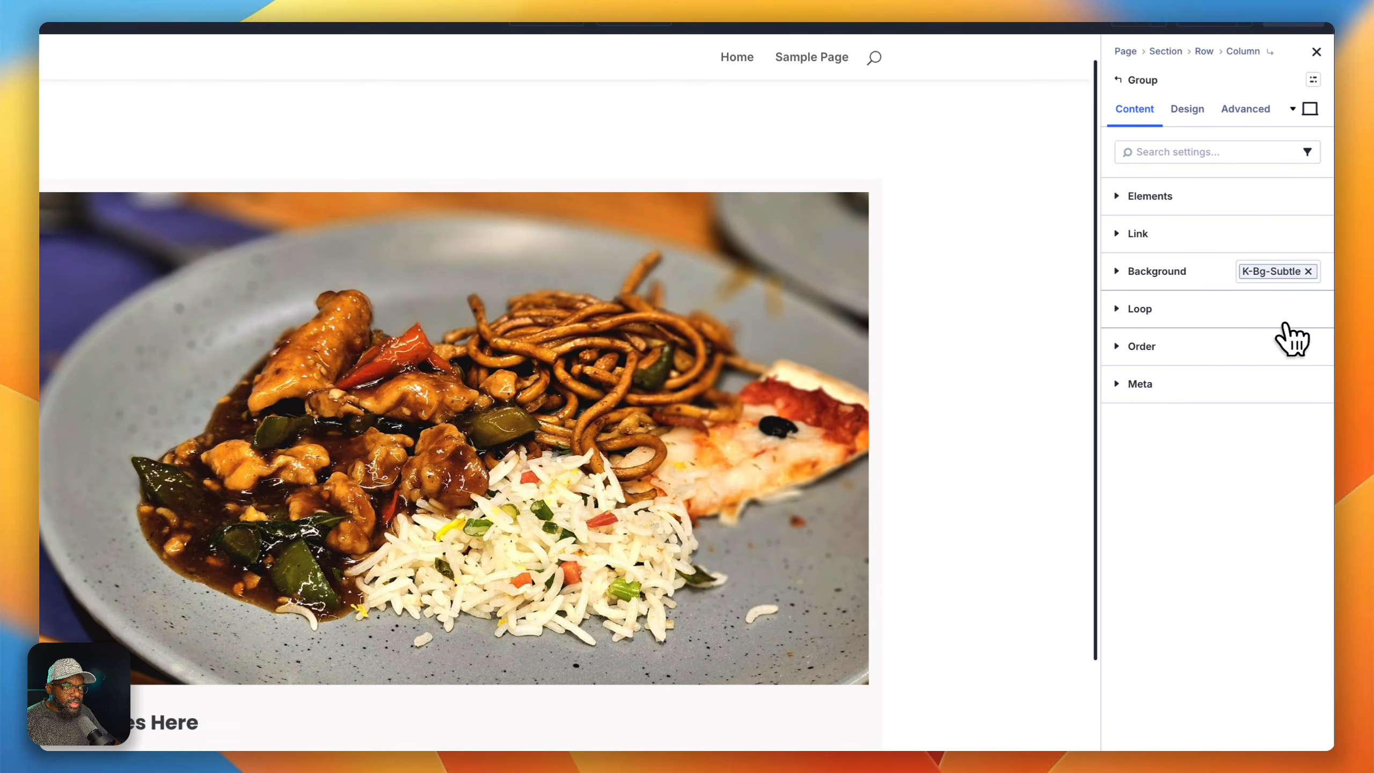
click(1312, 272)
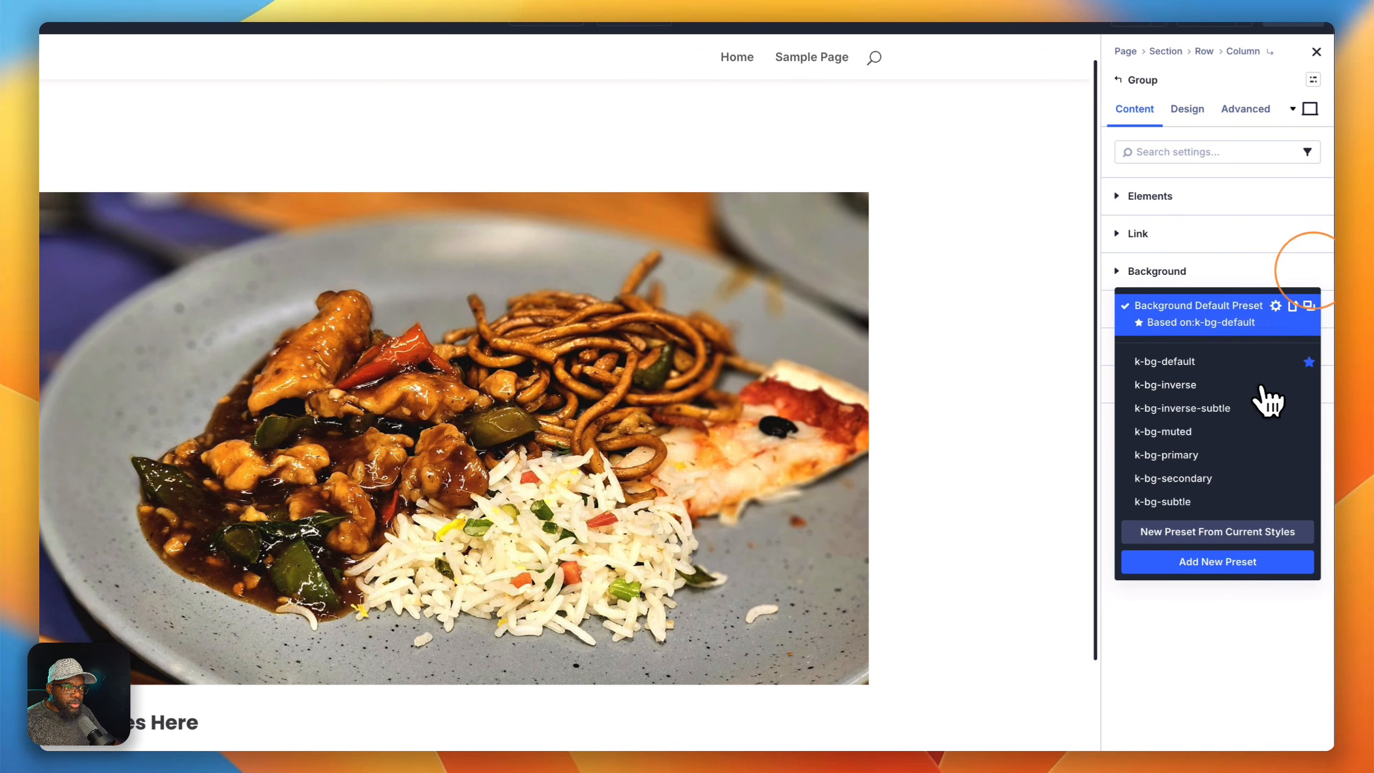
click(1226, 433)
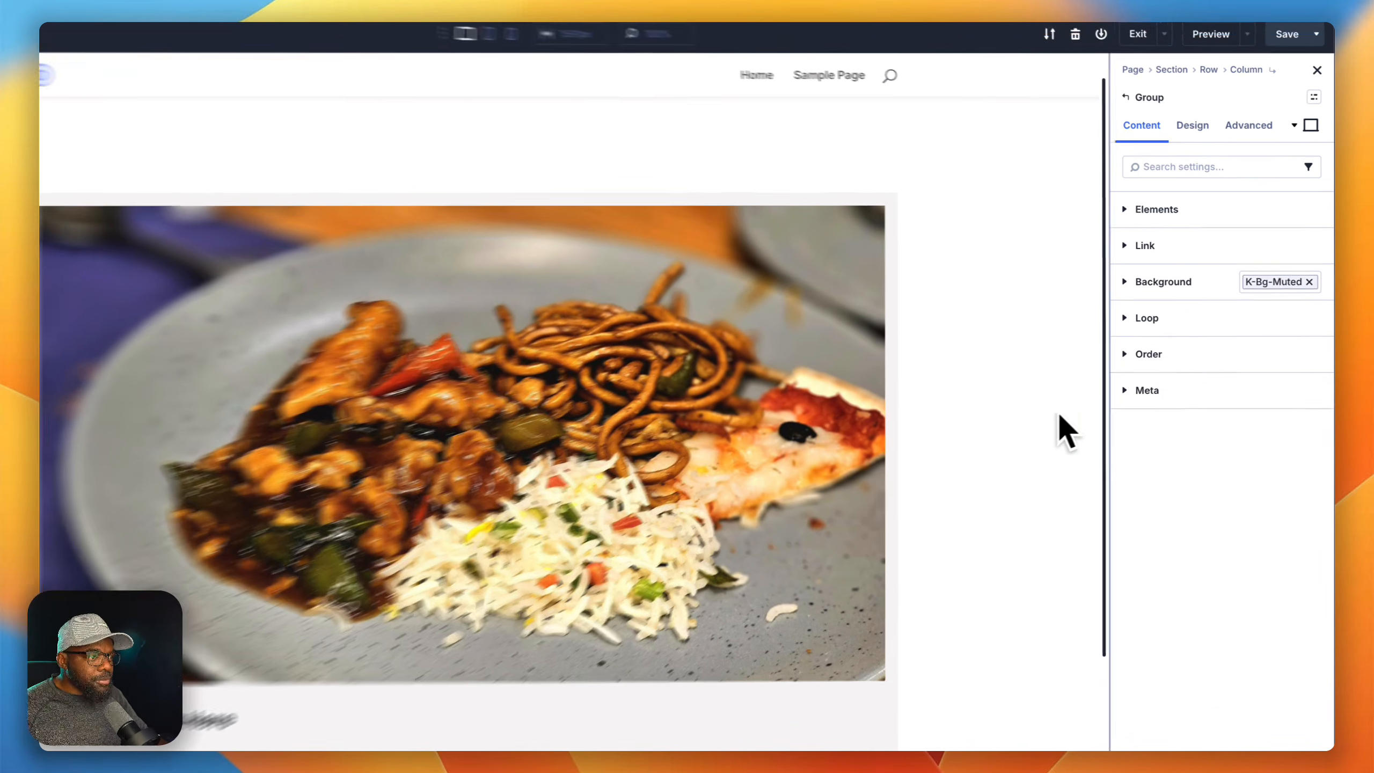
Assign the k-gap-0 preset to the group's Layout option group.
scroll(1001, 425, down, 3)
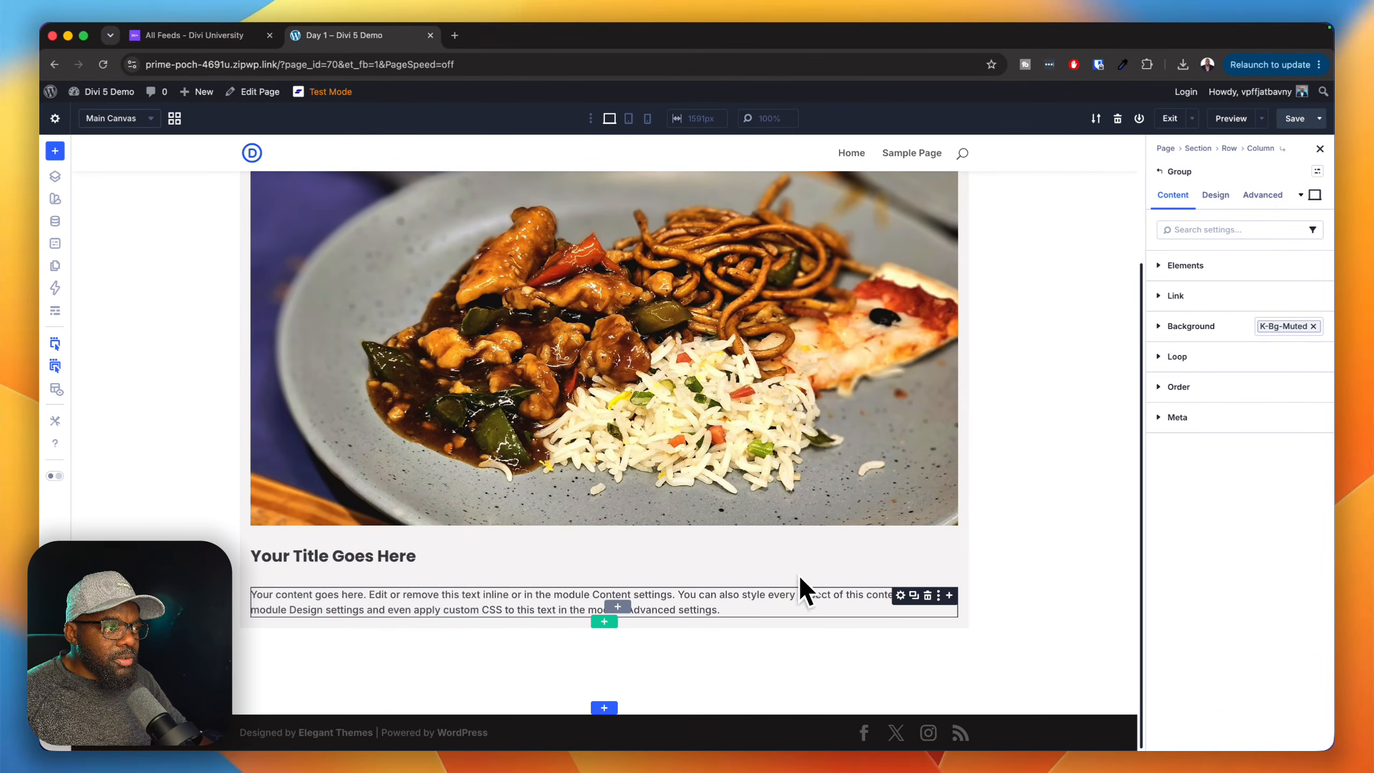
scroll(800, 514, up, 2)
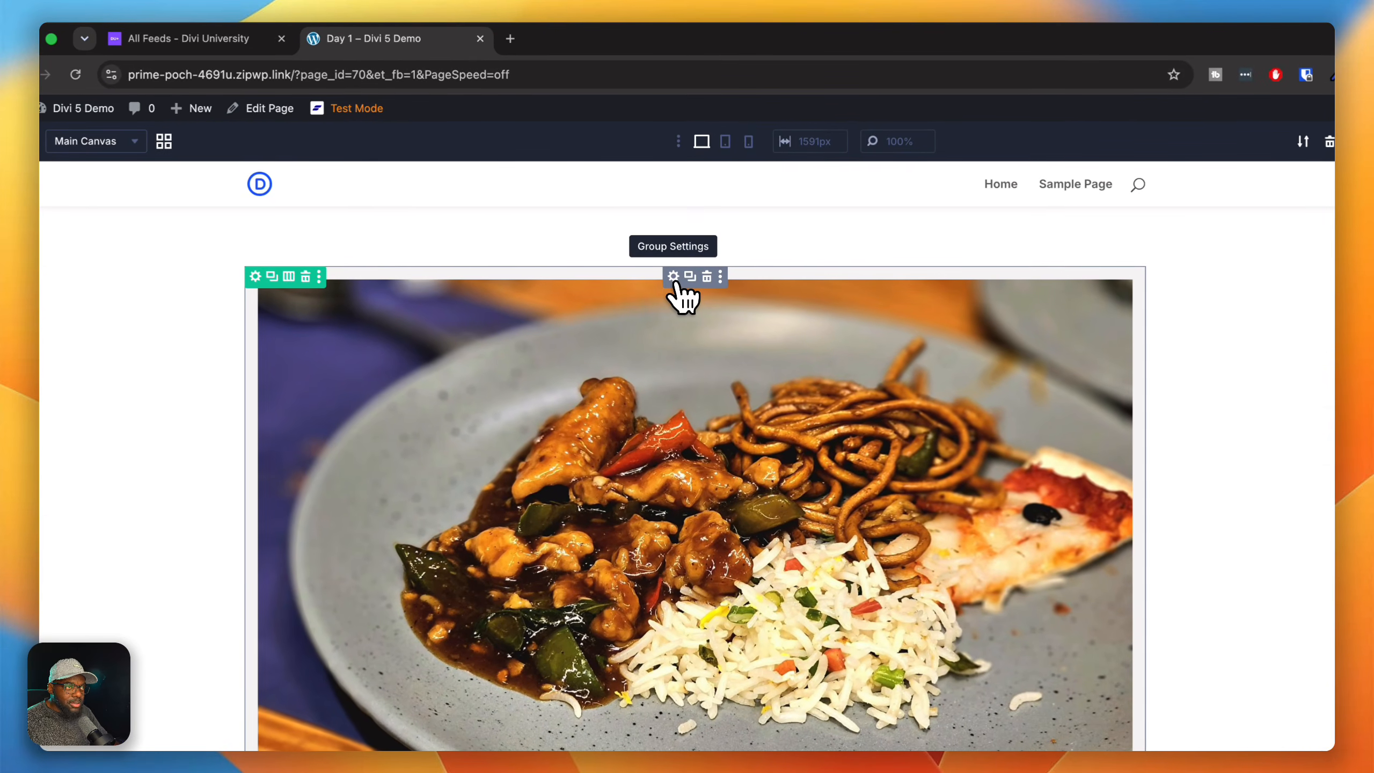
click(673, 276)
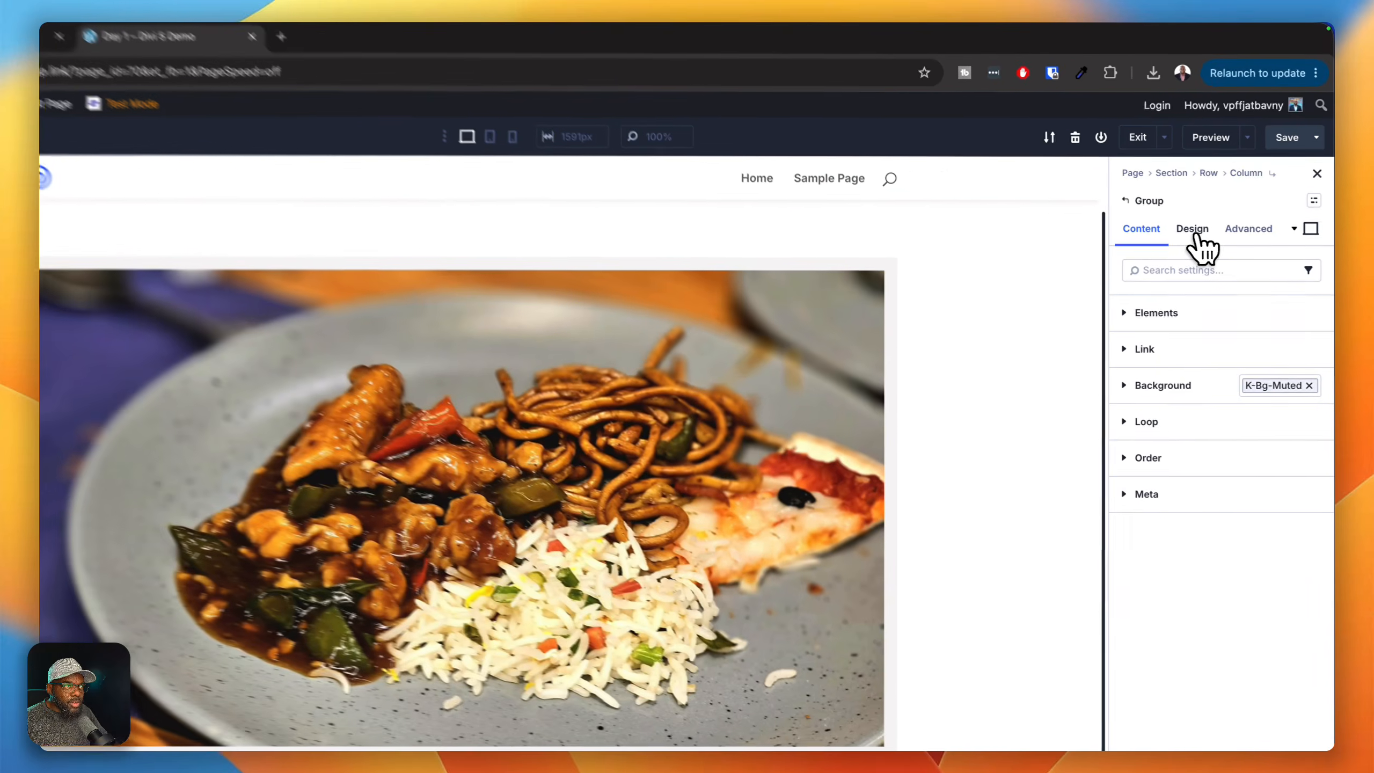
click(1215, 195)
click(1317, 266)
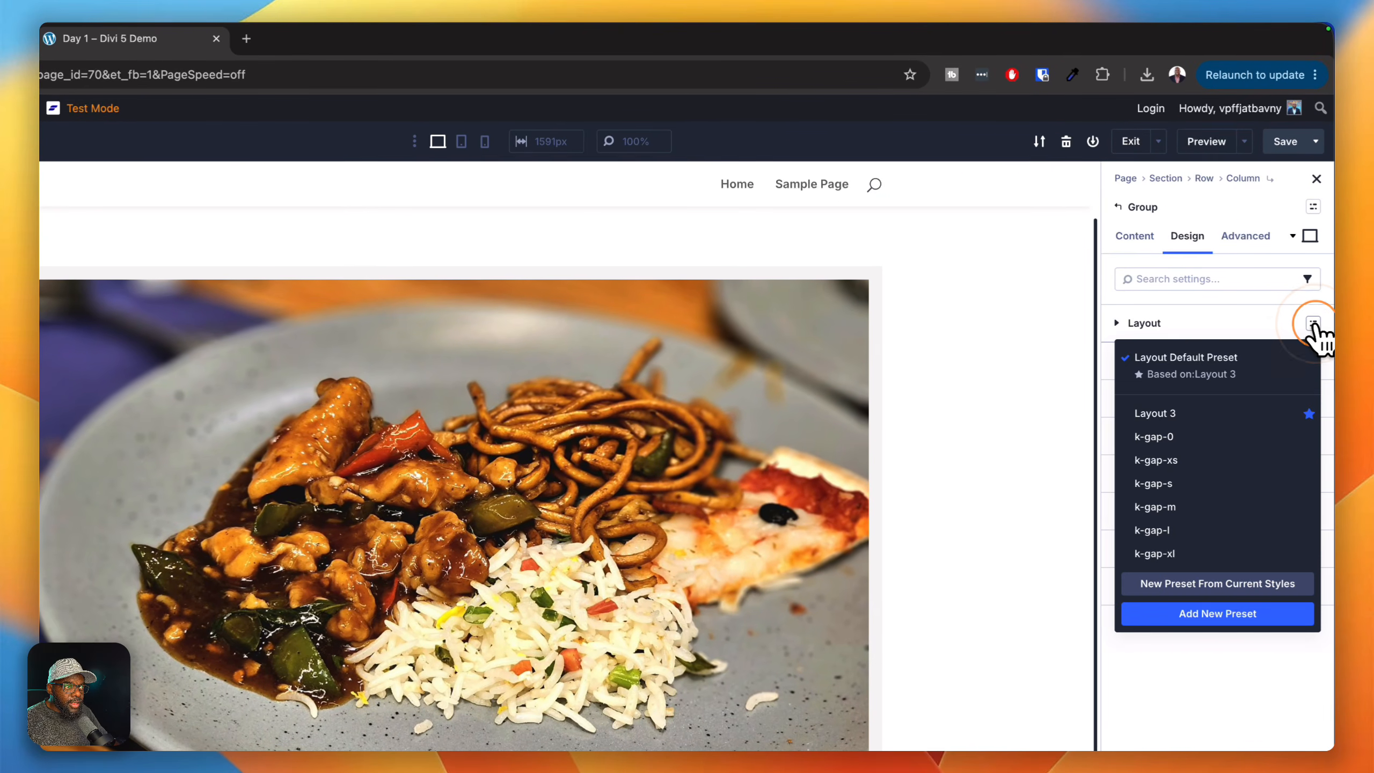
click(1202, 436)
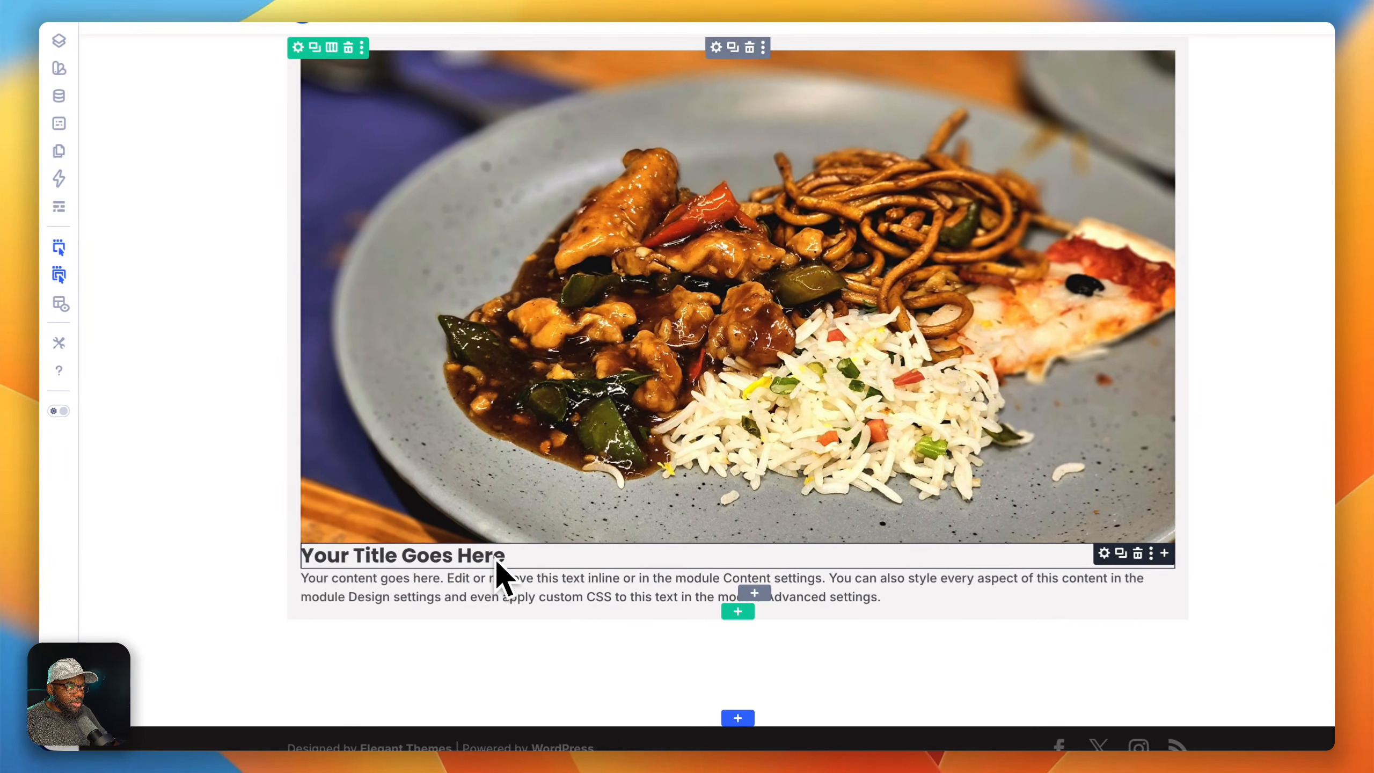
Assign the k-margin-top-m preset to the Spacing option group of the Heading module.
click(495, 558)
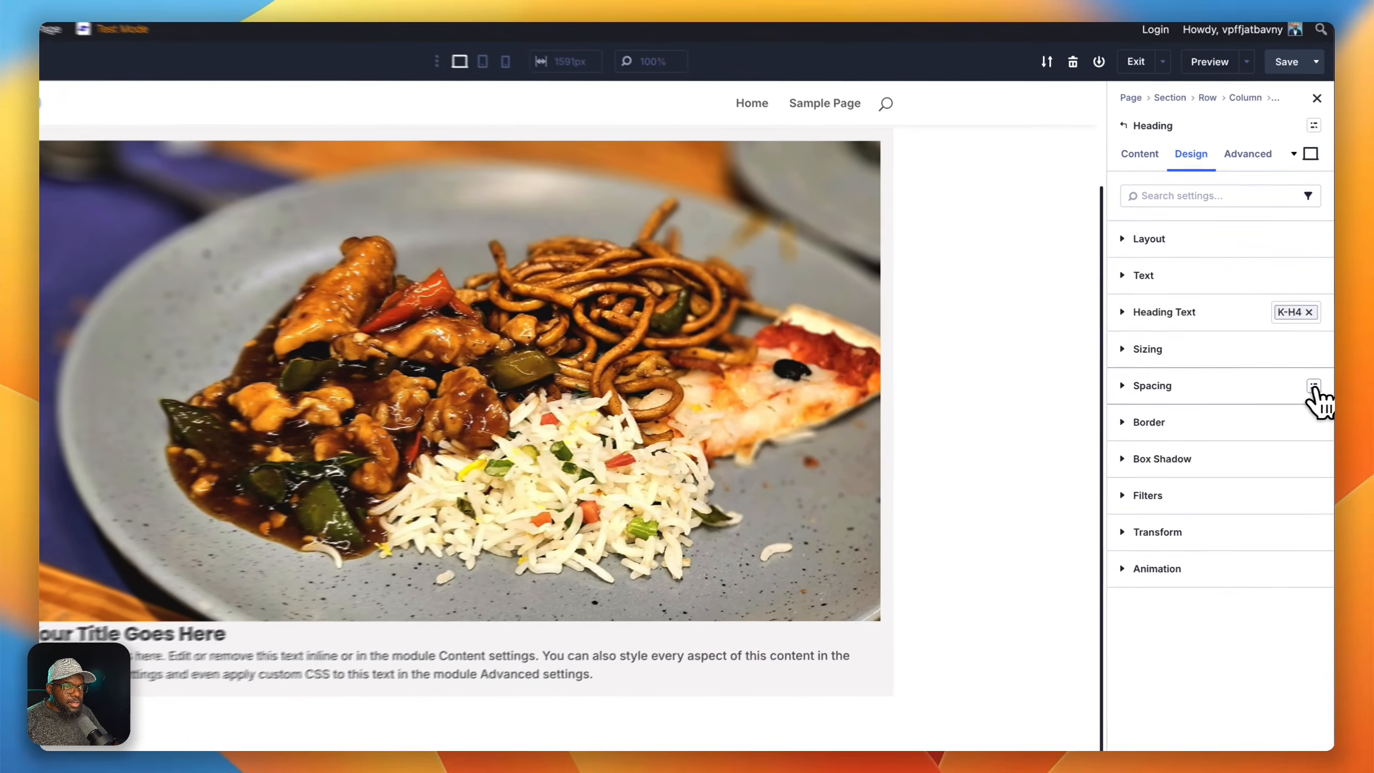
click(1315, 386)
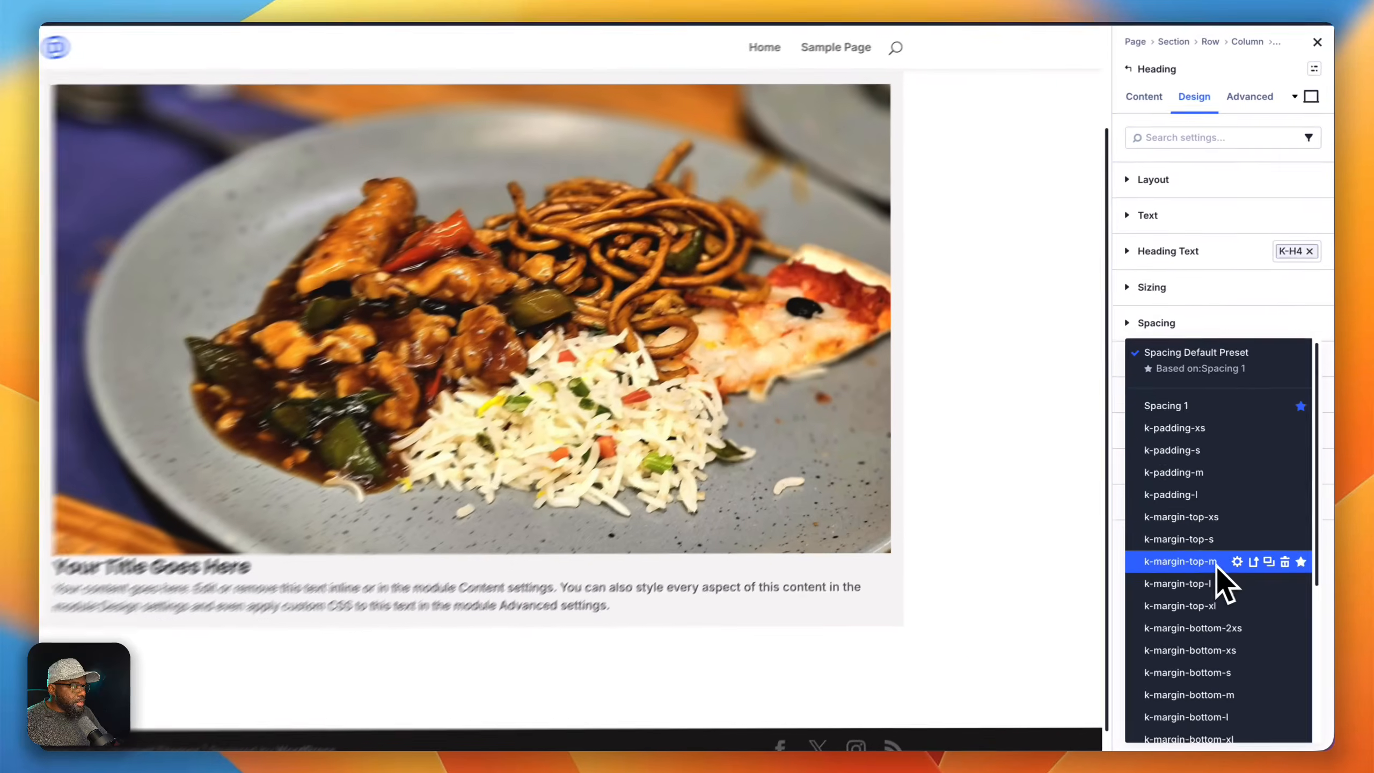
click(1217, 562)
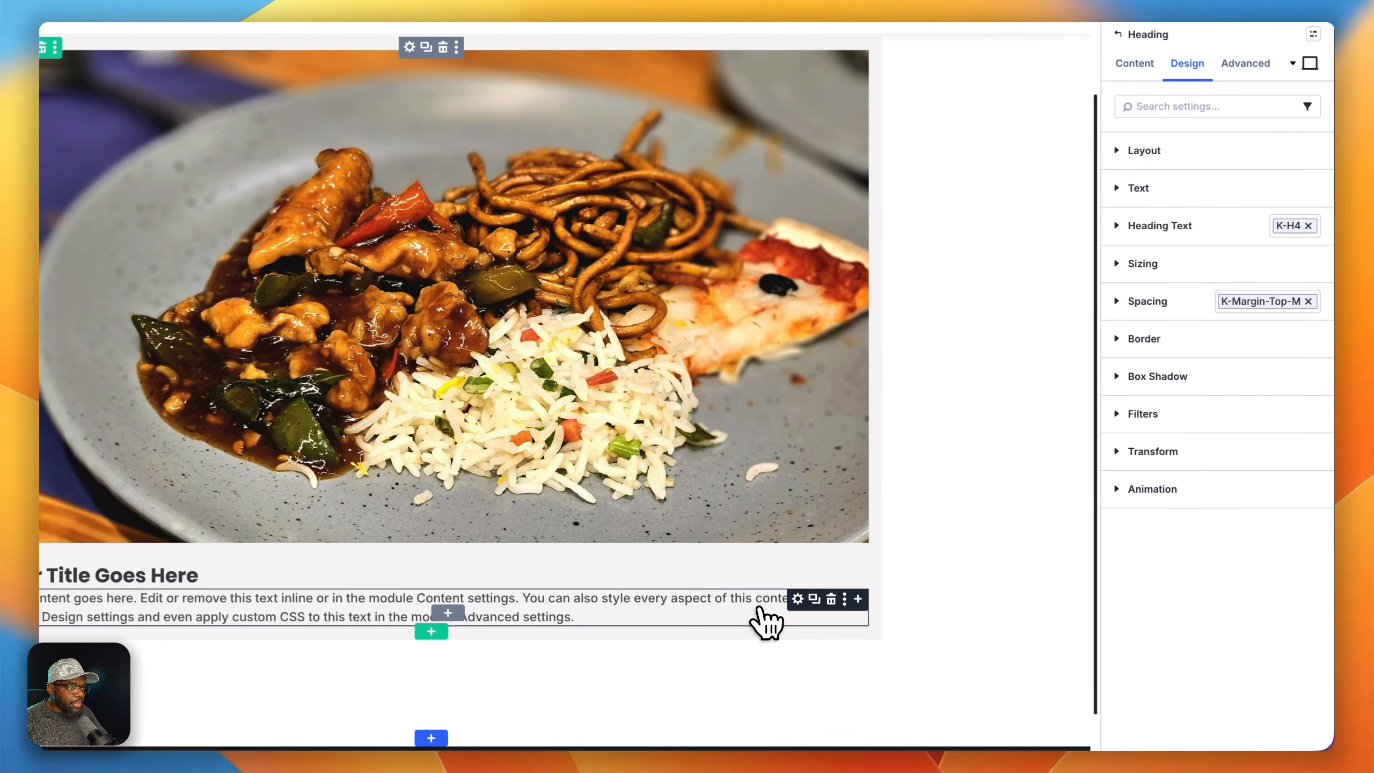
Try the k-margin-top-s preset on the Text module's Spacing option group, remove it and assign k-margin-top-xs instead.
click(798, 599)
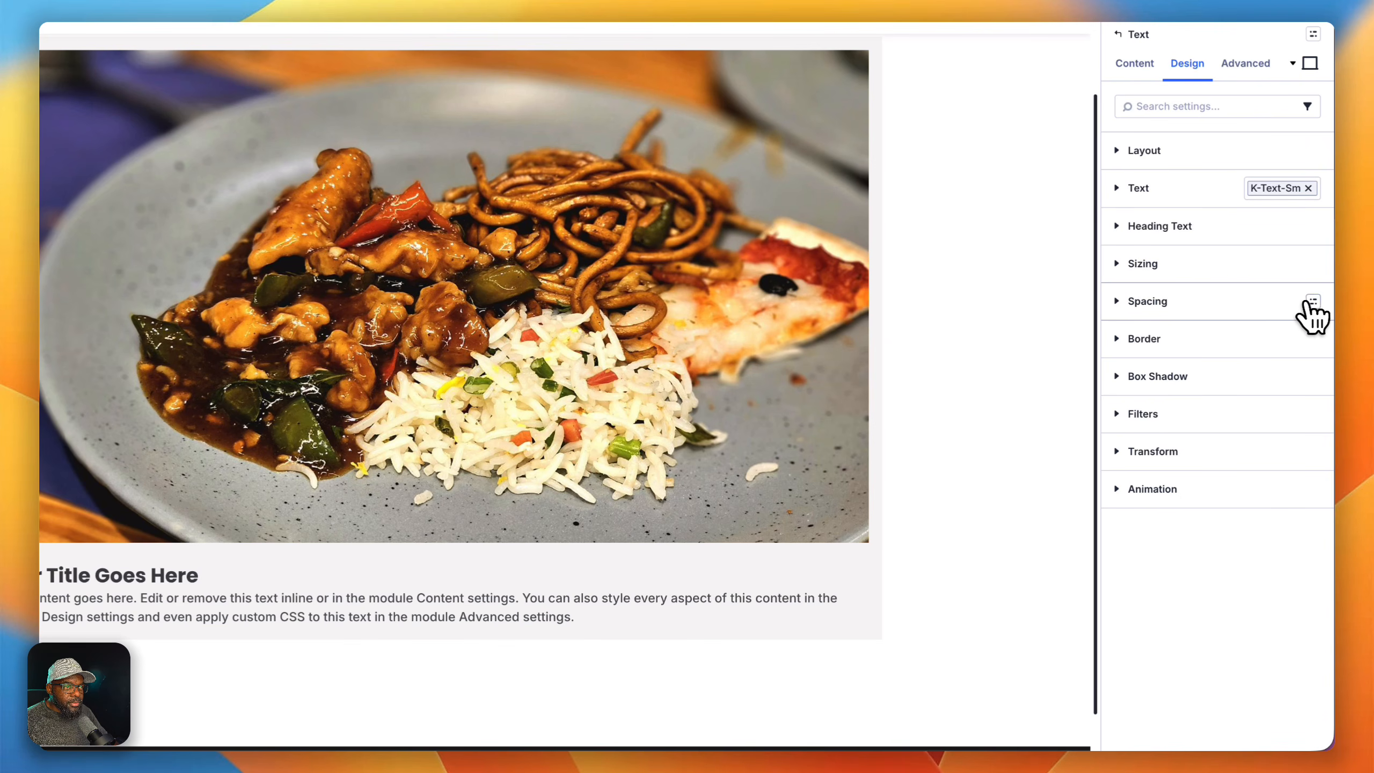
click(1311, 303)
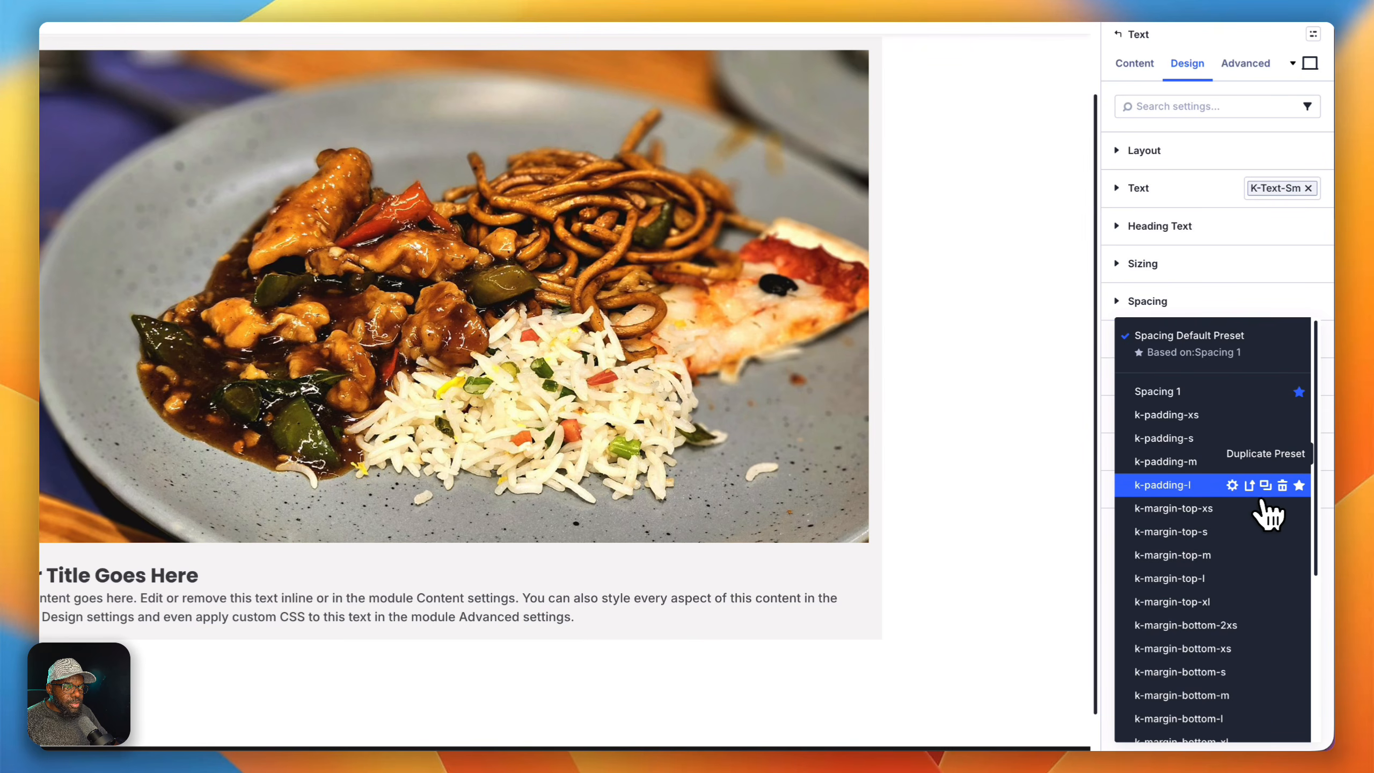
click(1212, 529)
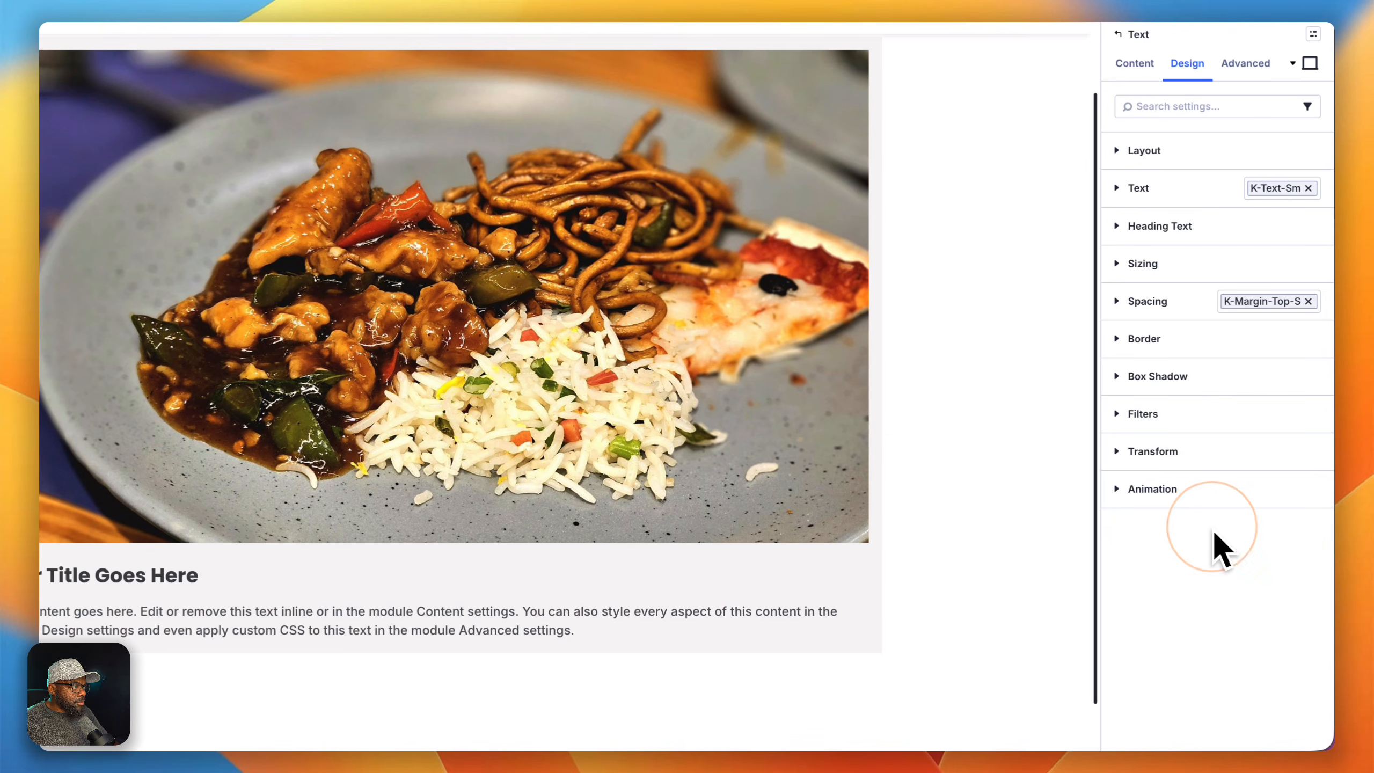
click(1308, 301)
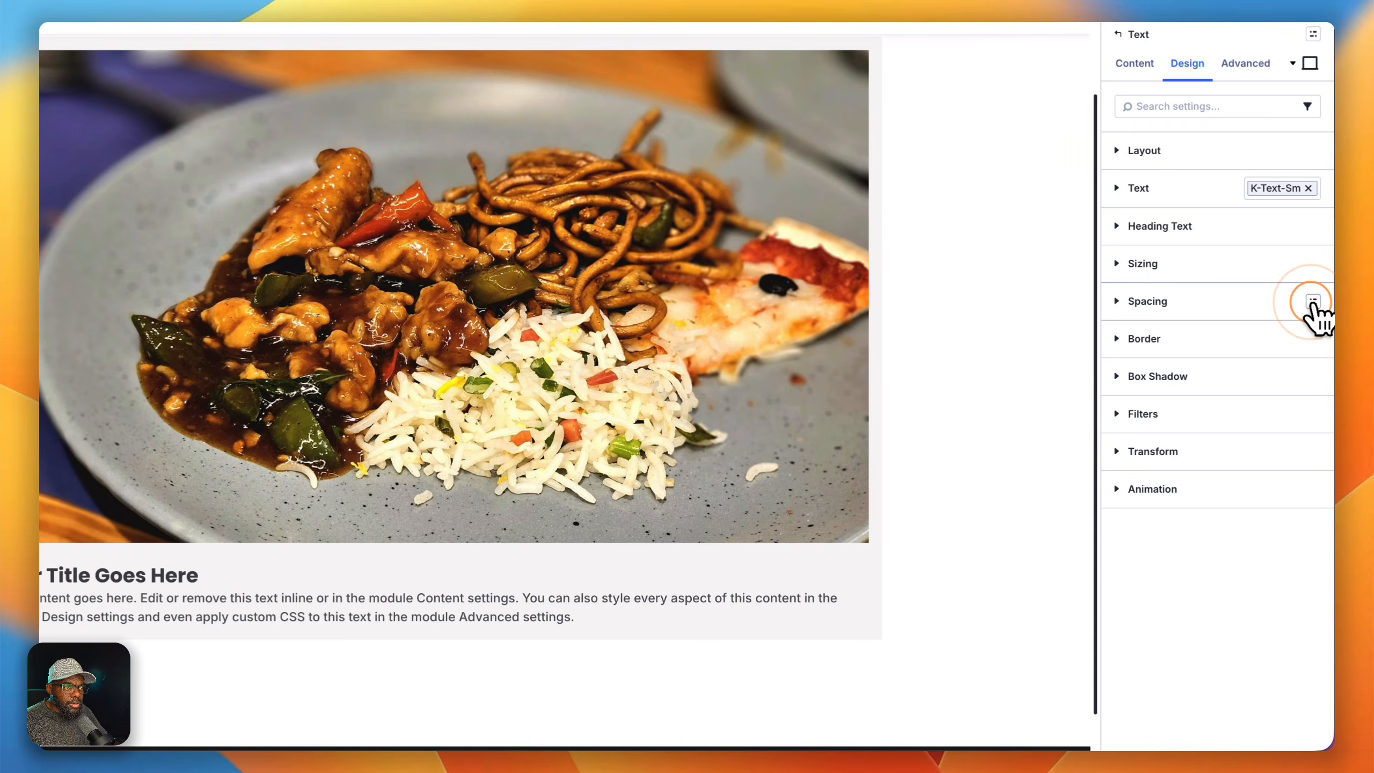
click(1313, 301)
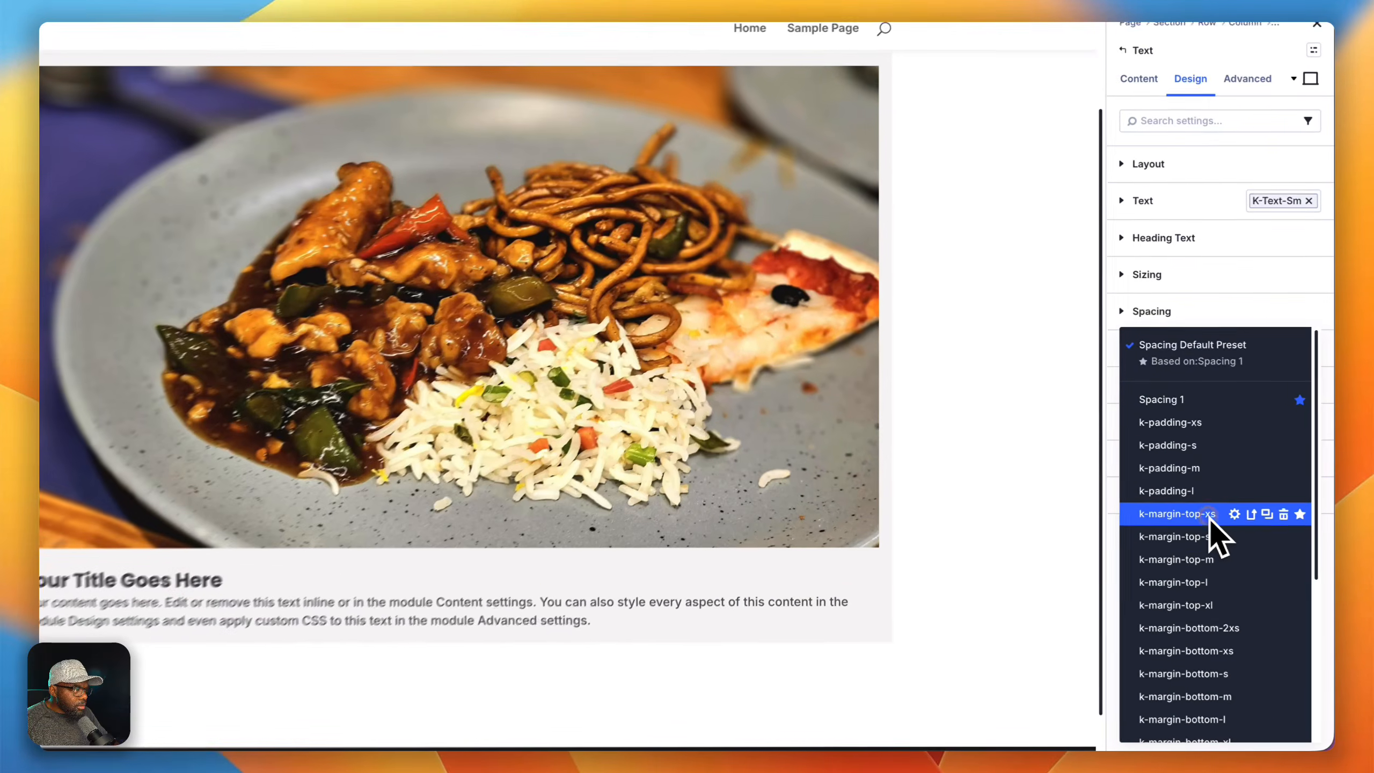
click(1239, 554)
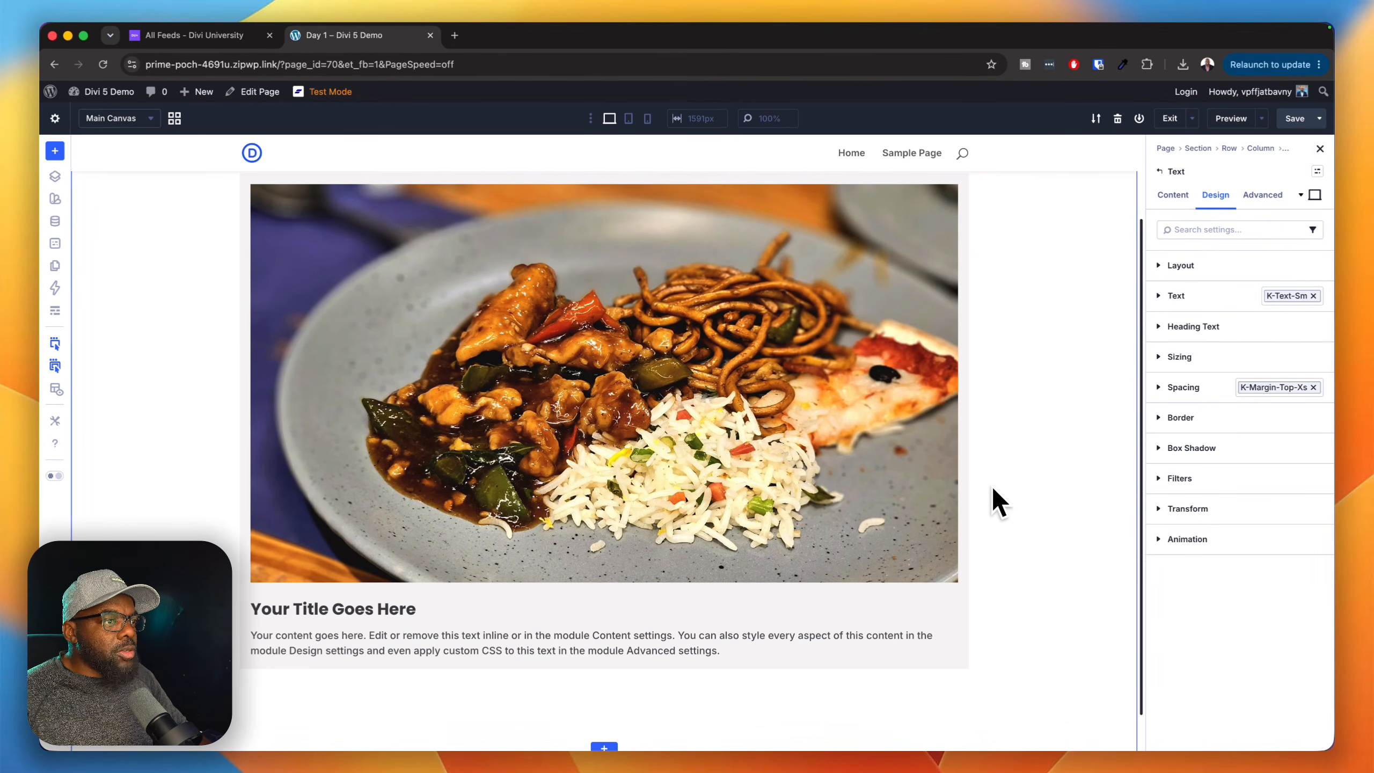
Duplicate the styled group so that the column holds three identical cards.
scroll(844, 460, up, 3)
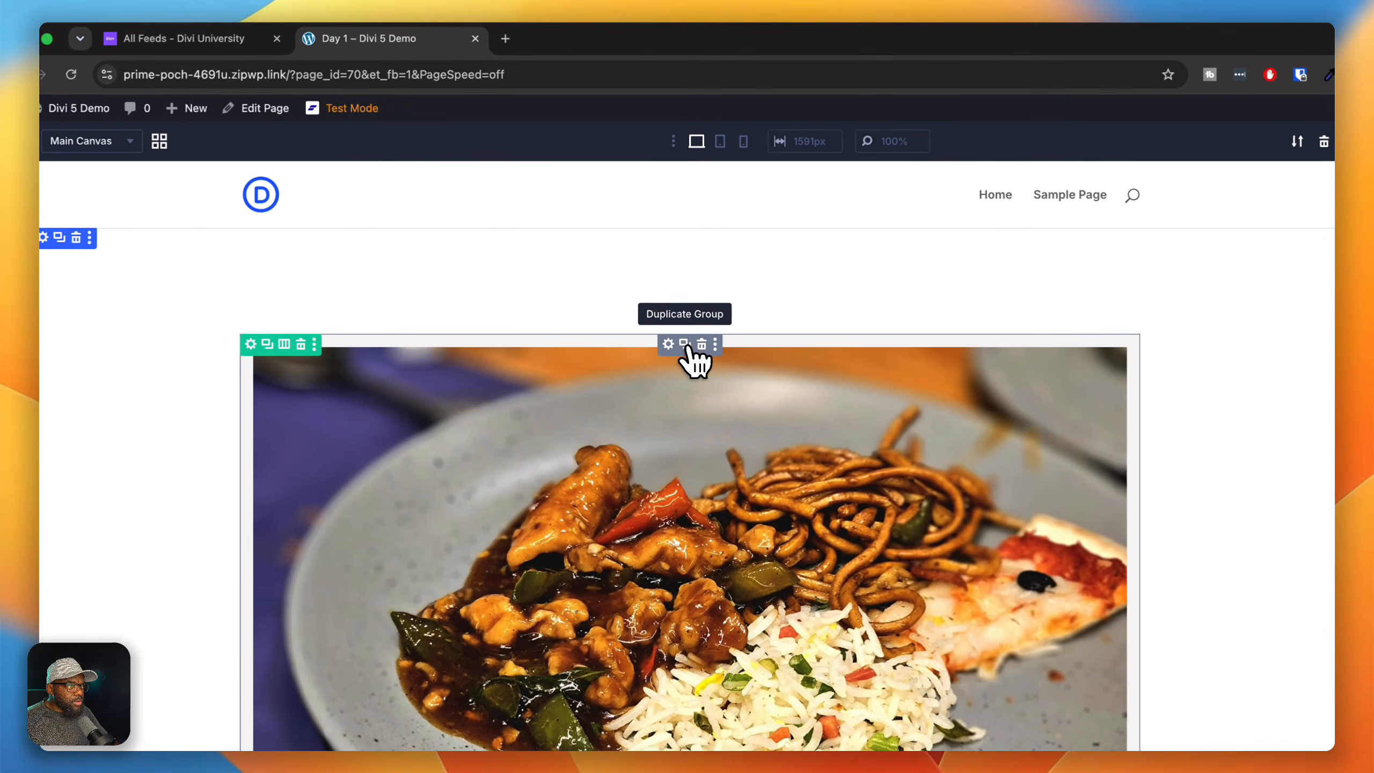
click(599, 282)
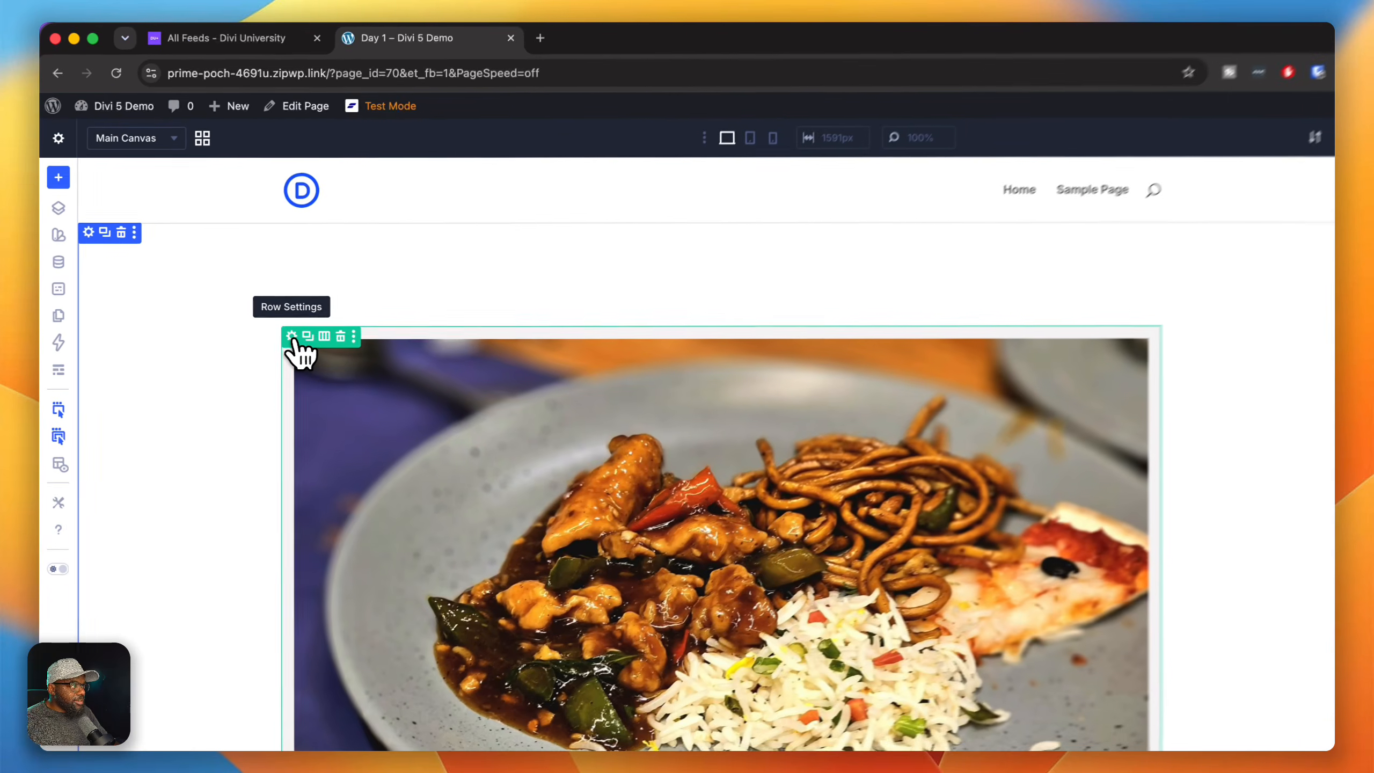
Open the column inside the row and assign the autogrid preset to it.
click(251, 285)
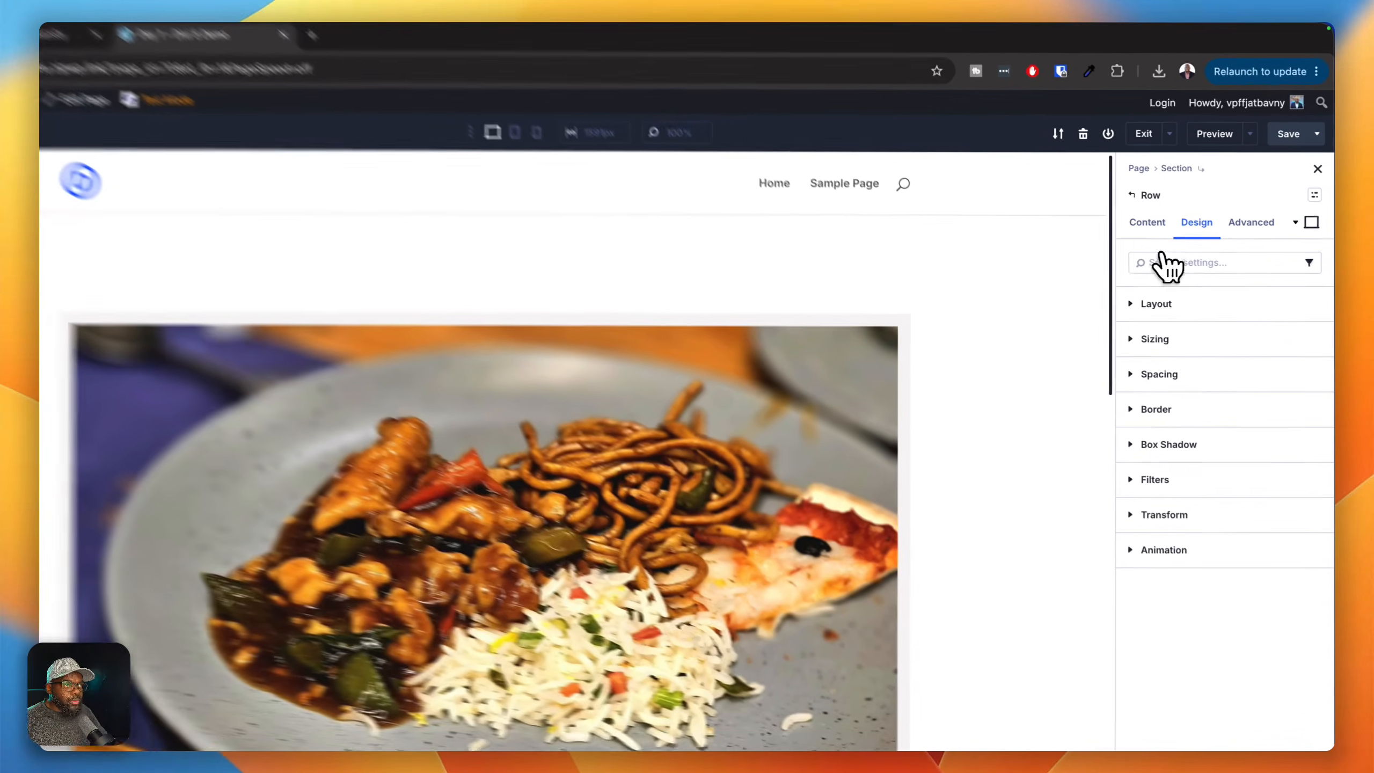
click(1172, 195)
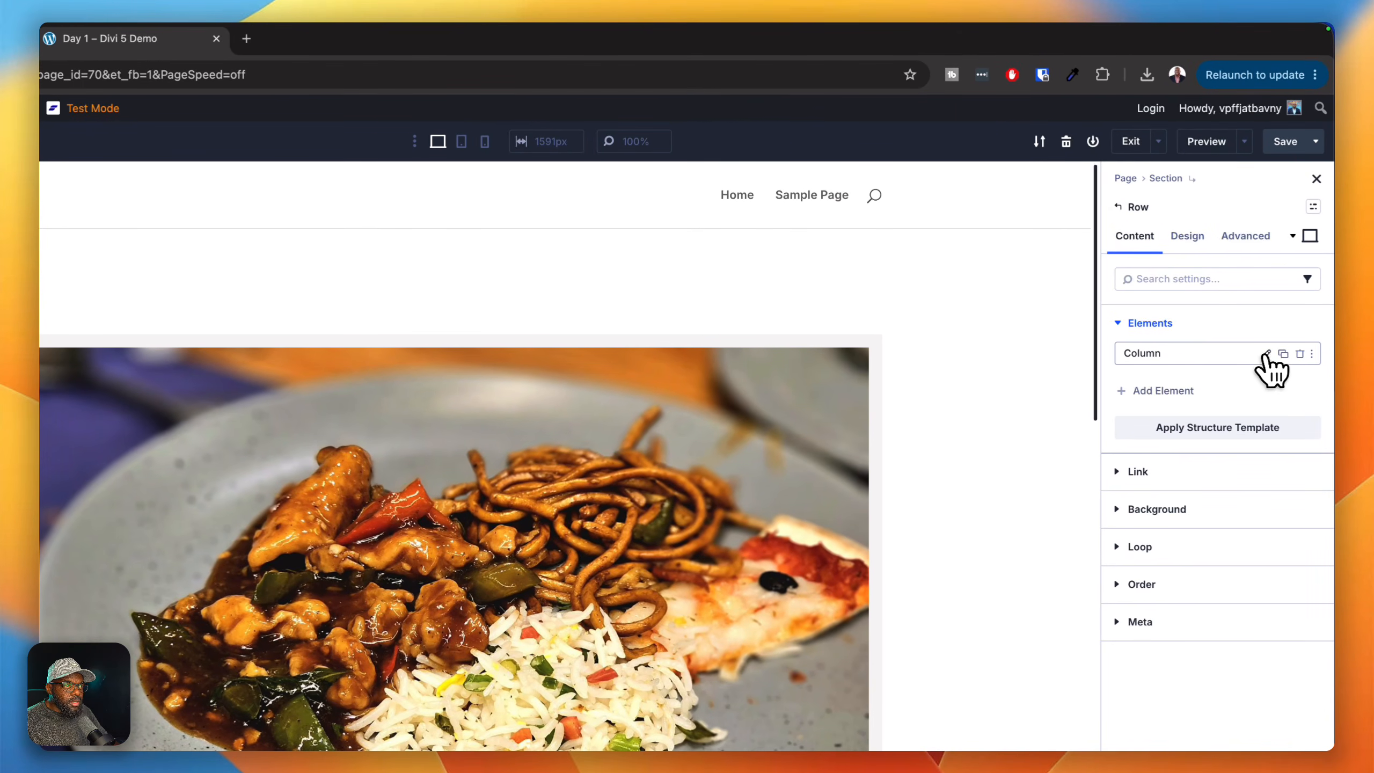
click(1266, 353)
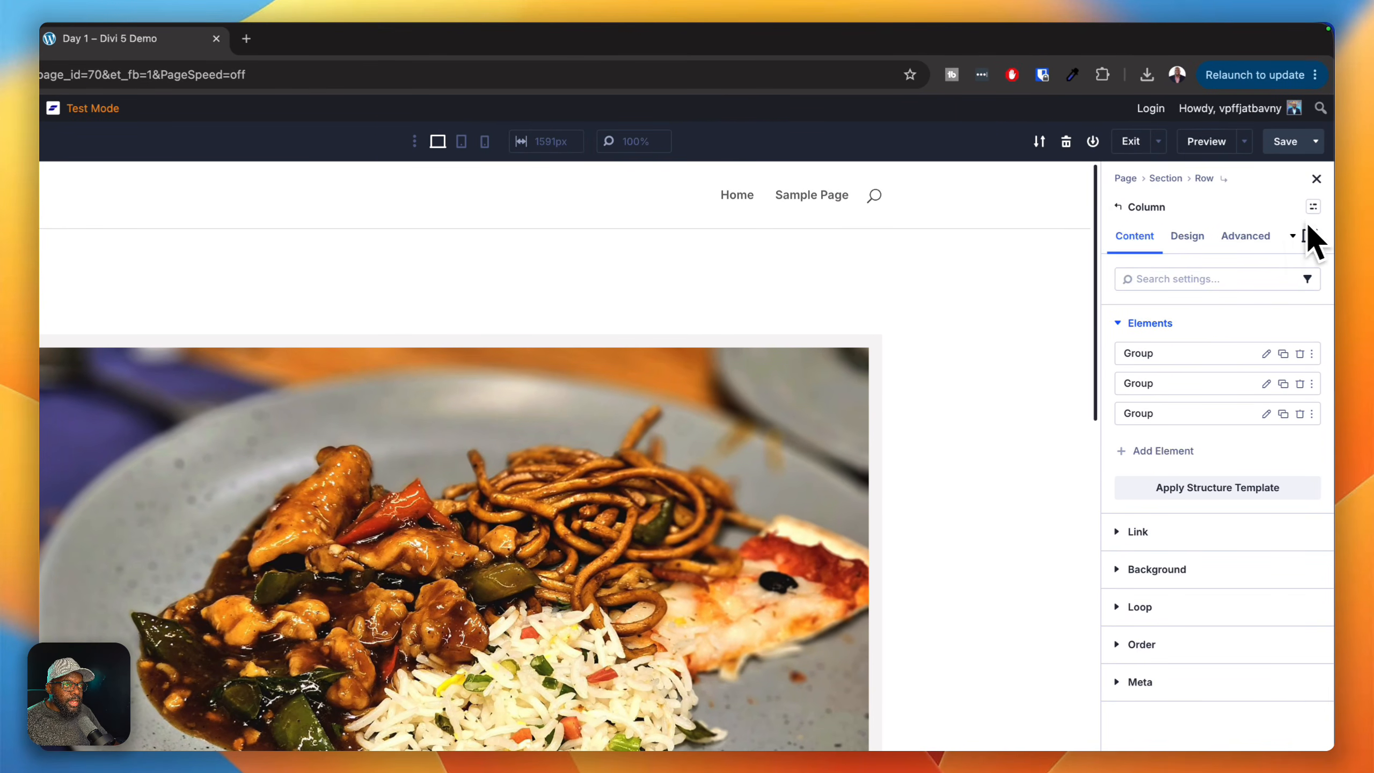
click(1313, 207)
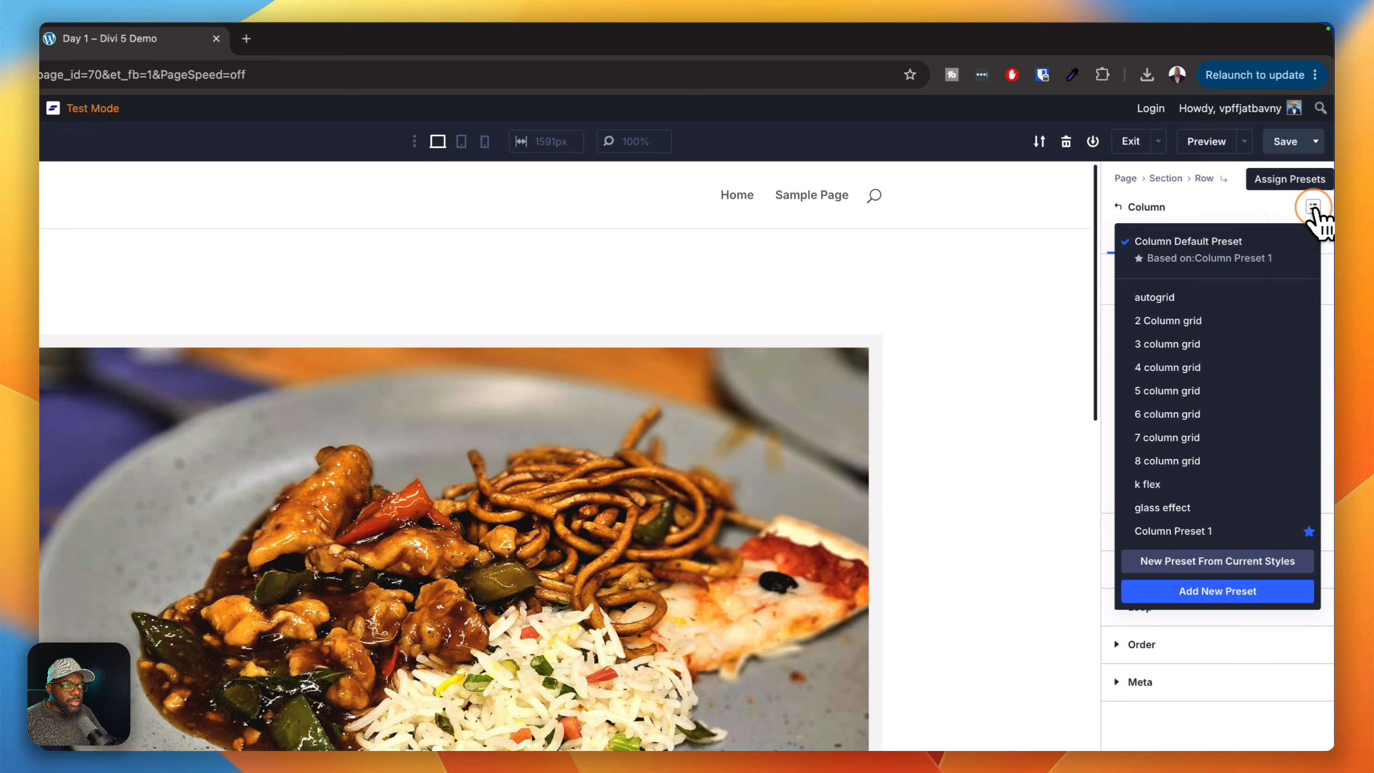
click(1208, 297)
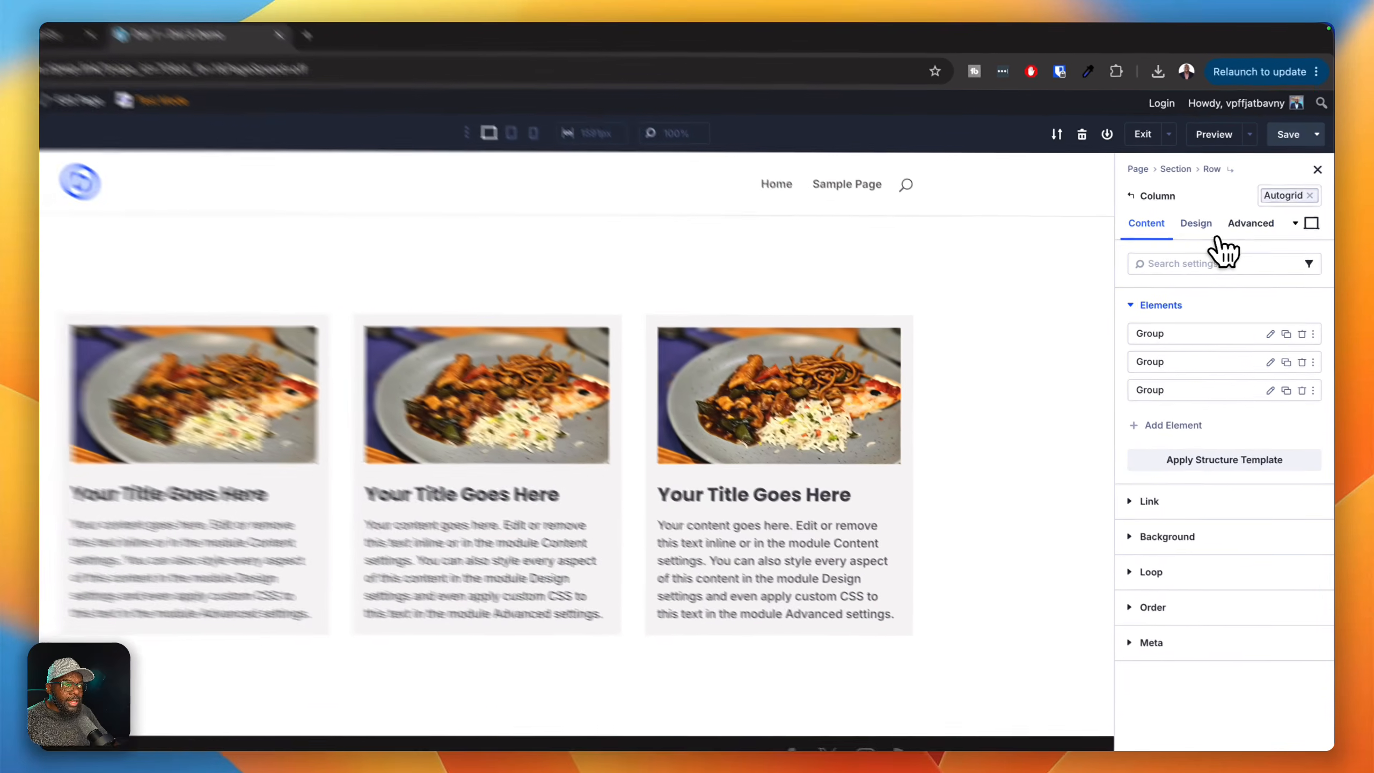
Try the k-gap-s preset on the column's Layout option group and remove it again.
click(1215, 194)
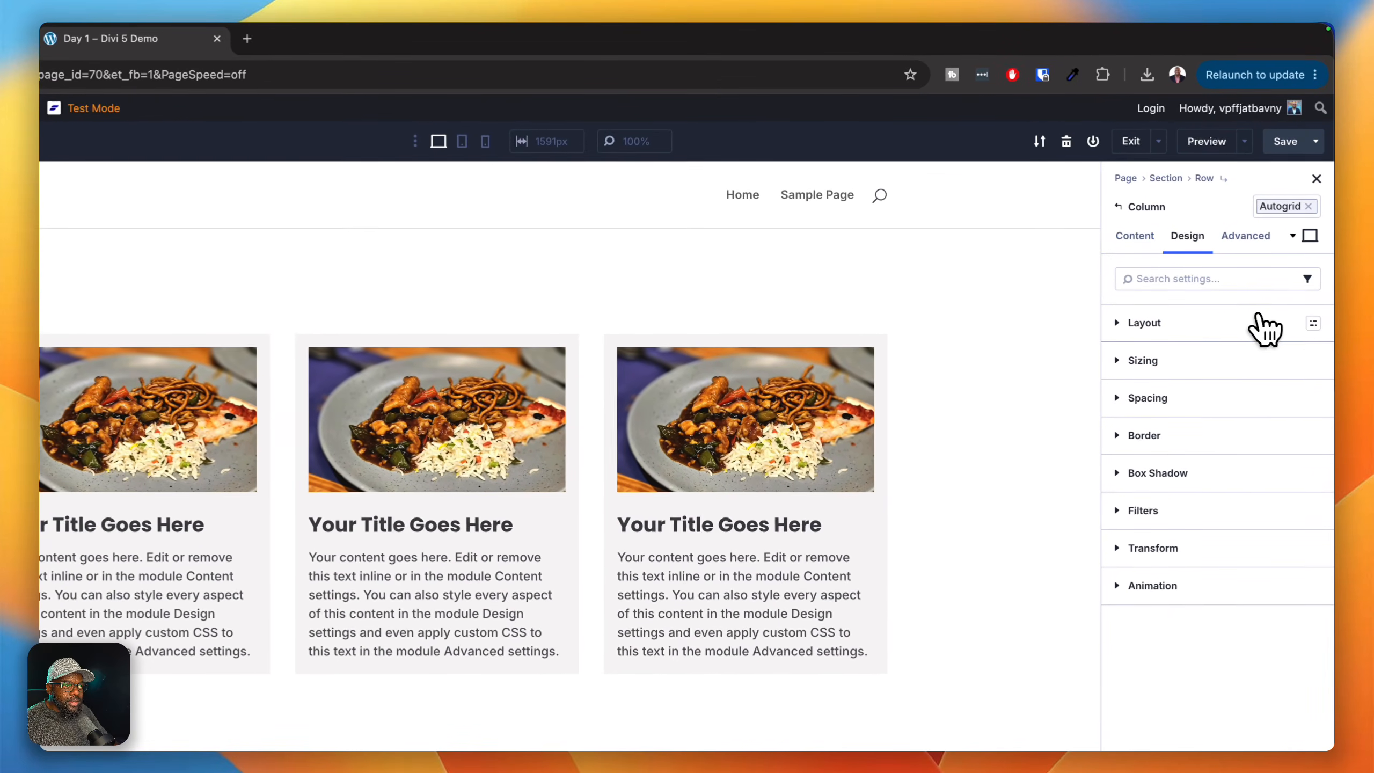
click(1311, 325)
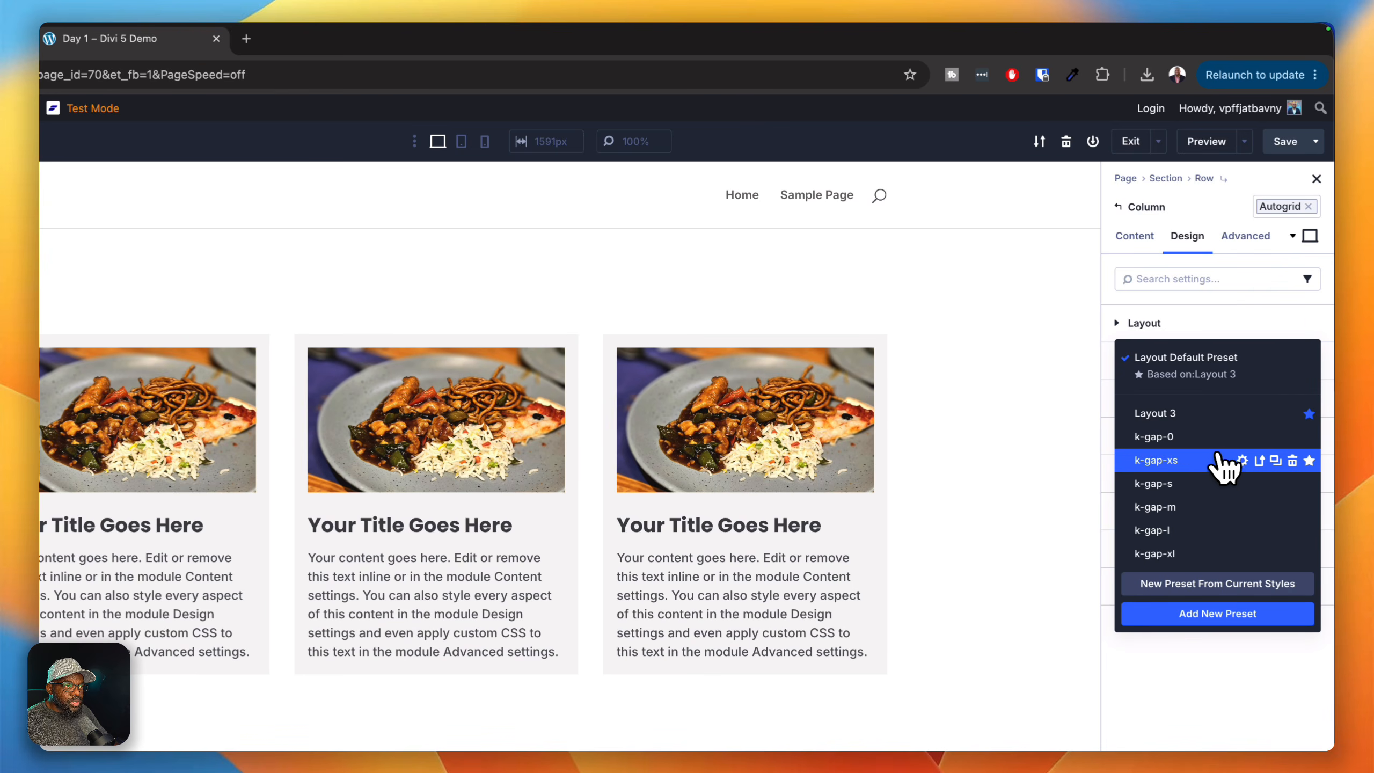
click(1187, 483)
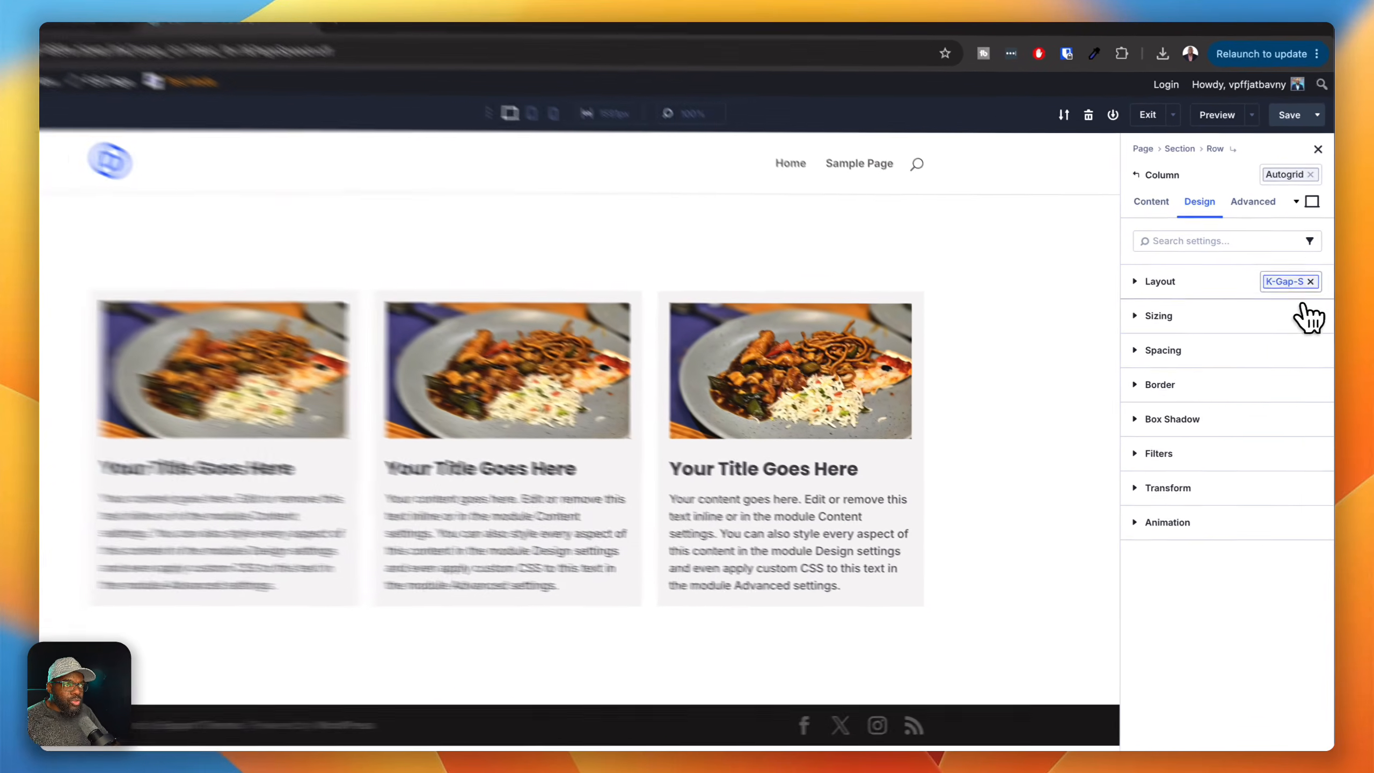
click(1291, 265)
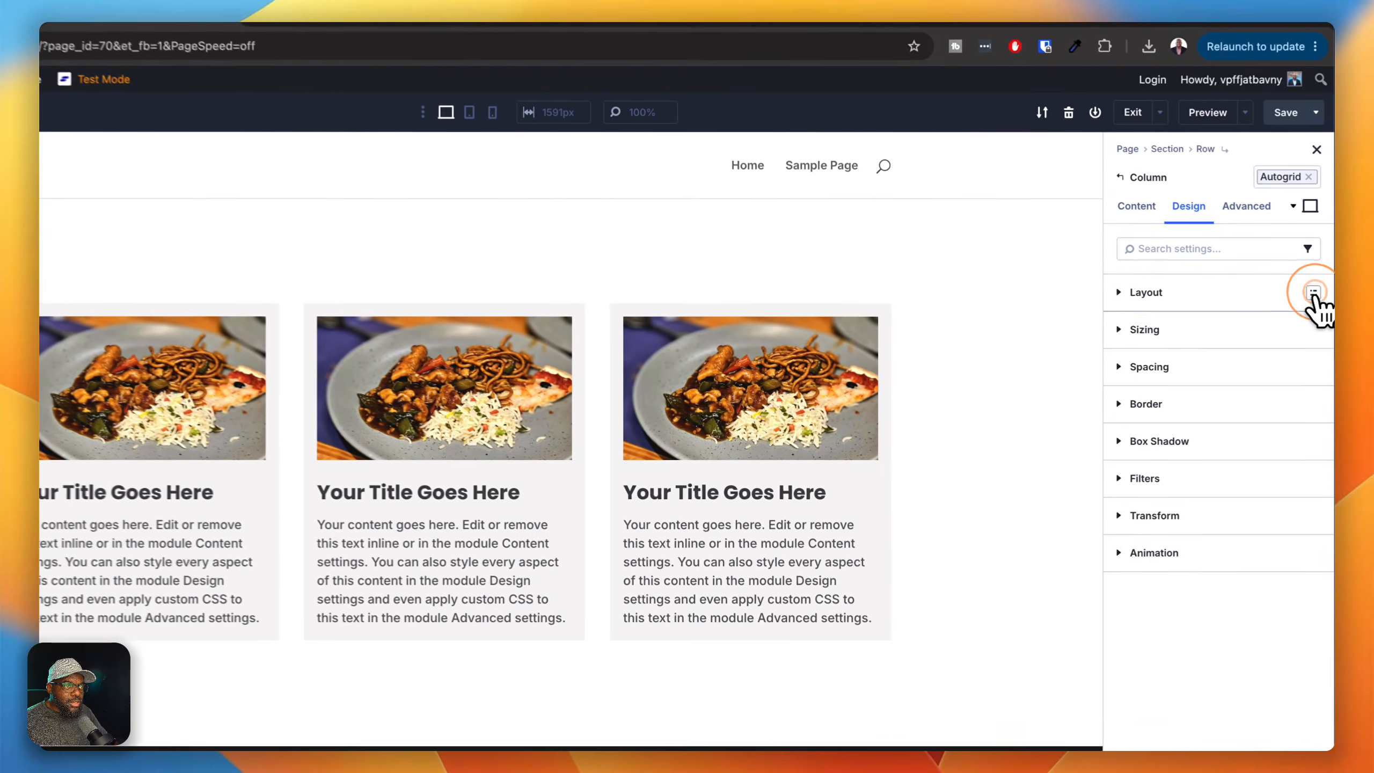
Assign the k-gap-m preset to the column's Layout option group.
click(1192, 478)
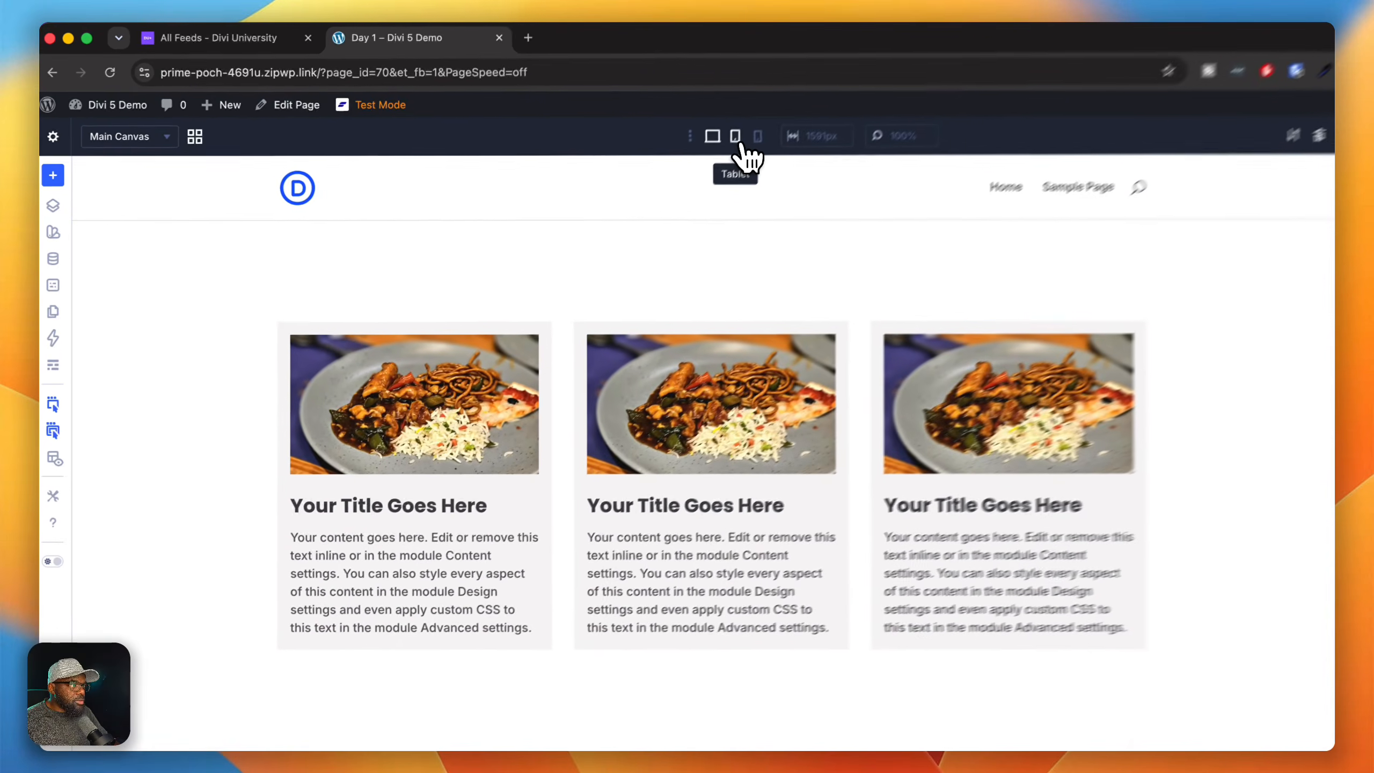
Check the card grid's responsive layout in the tablet and phone views, then return to the desktop view.
click(628, 119)
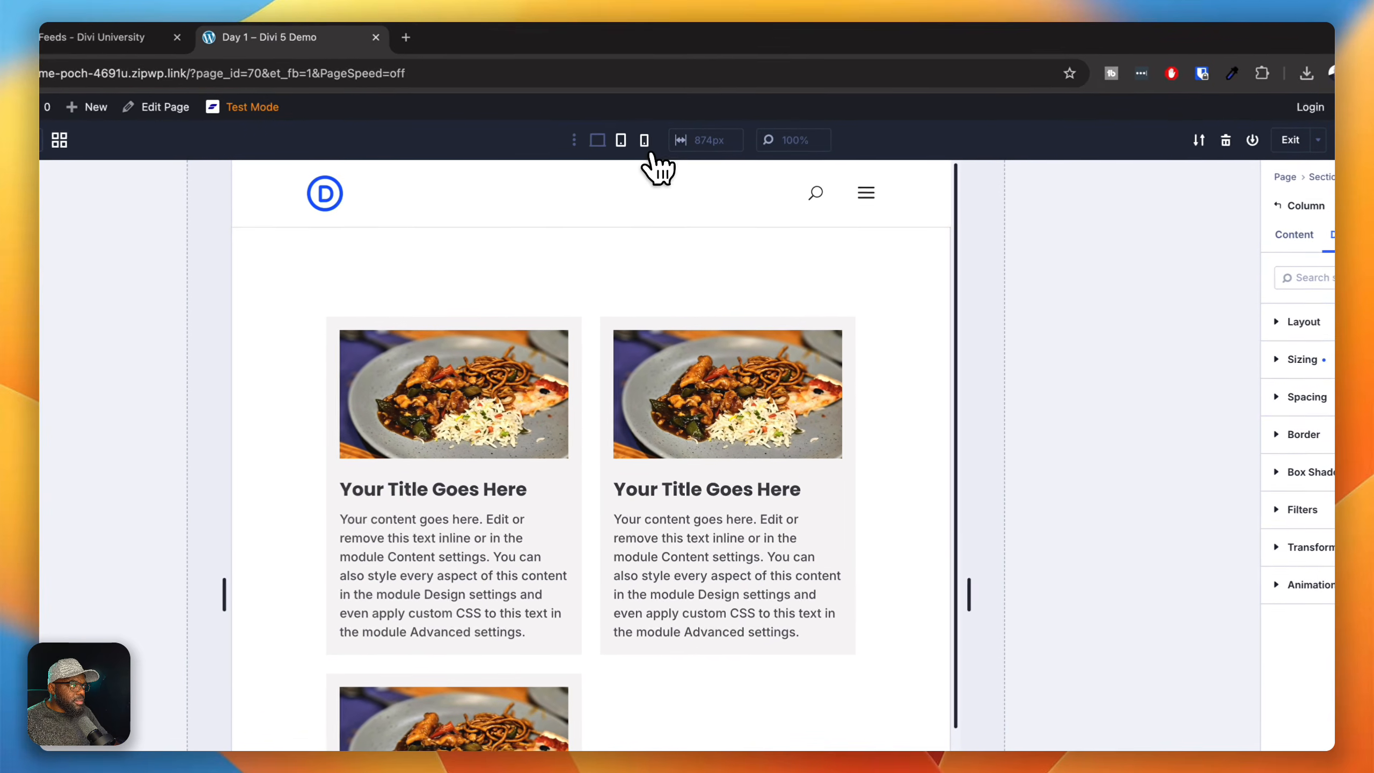
click(643, 140)
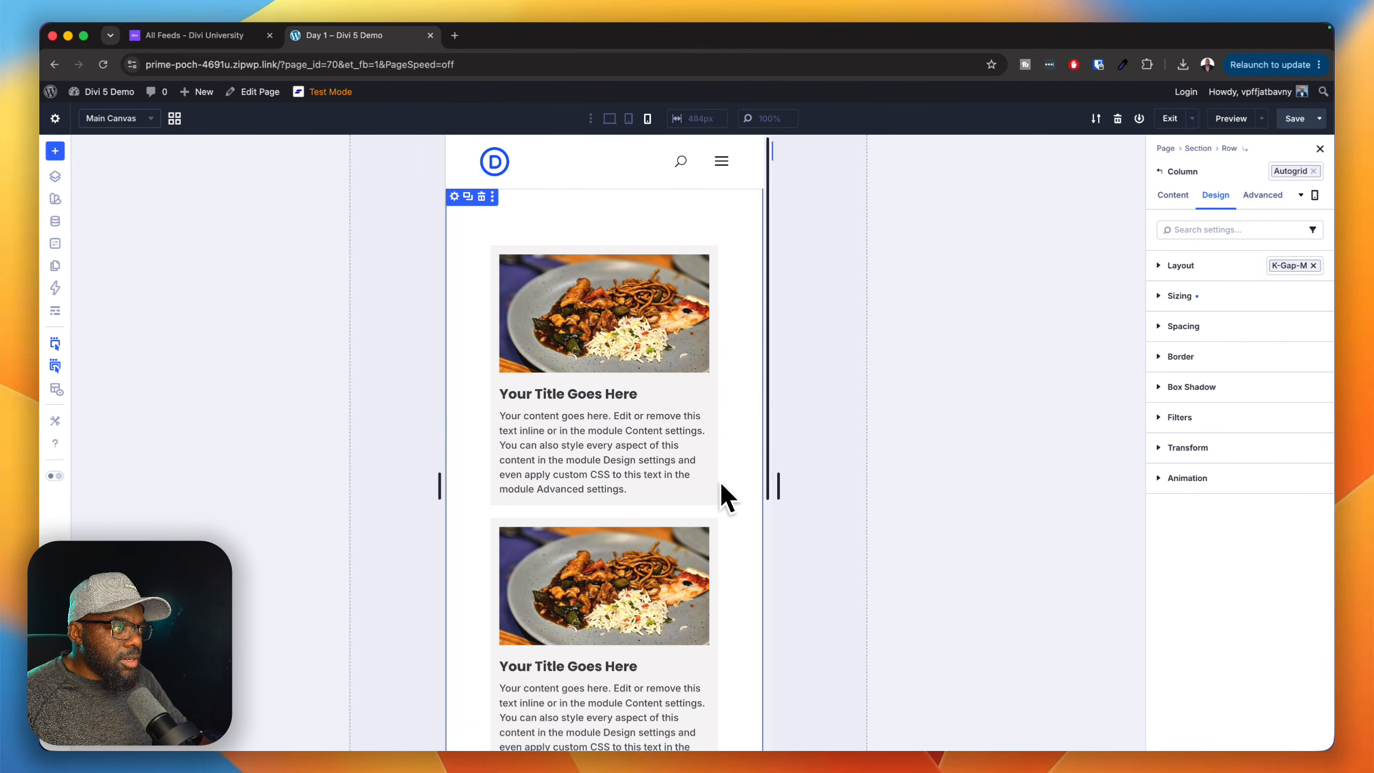
scroll(722, 486, down, 5)
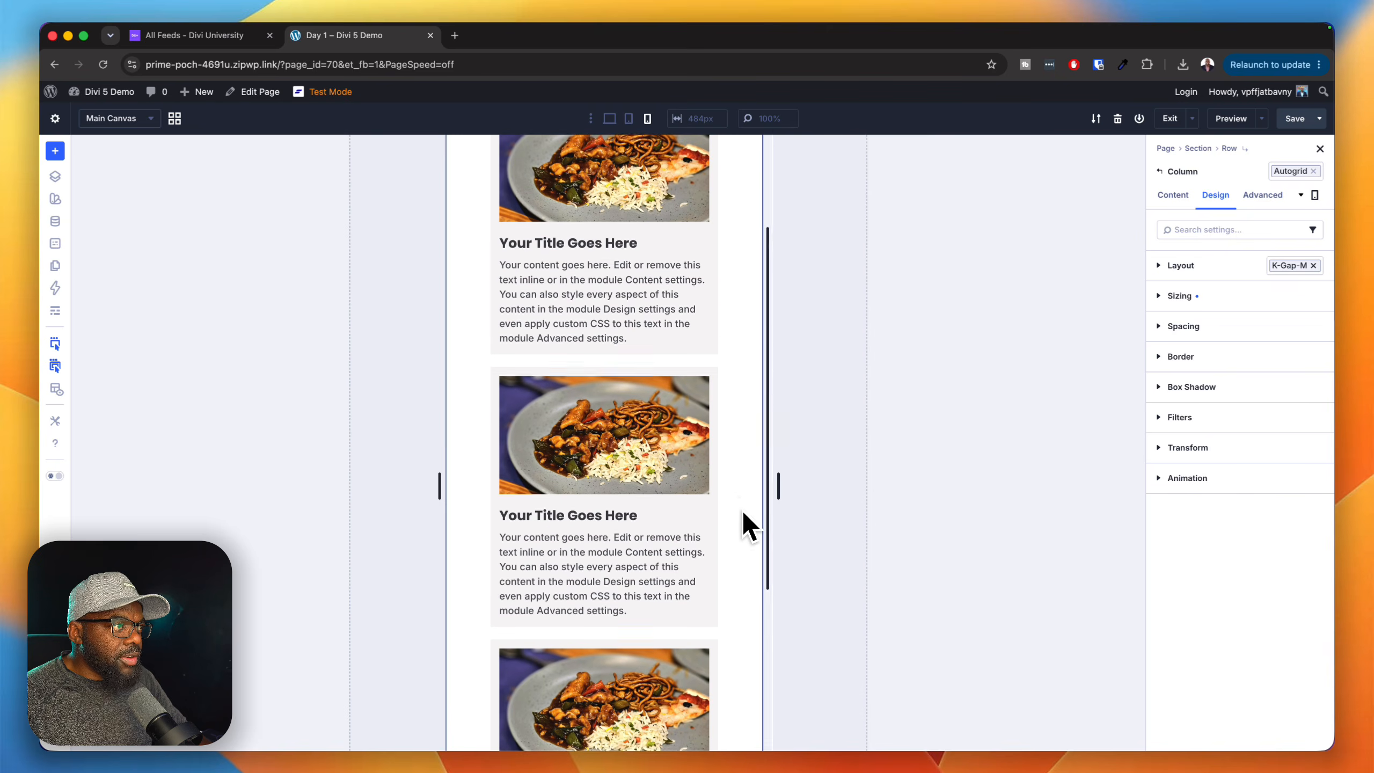
click(629, 119)
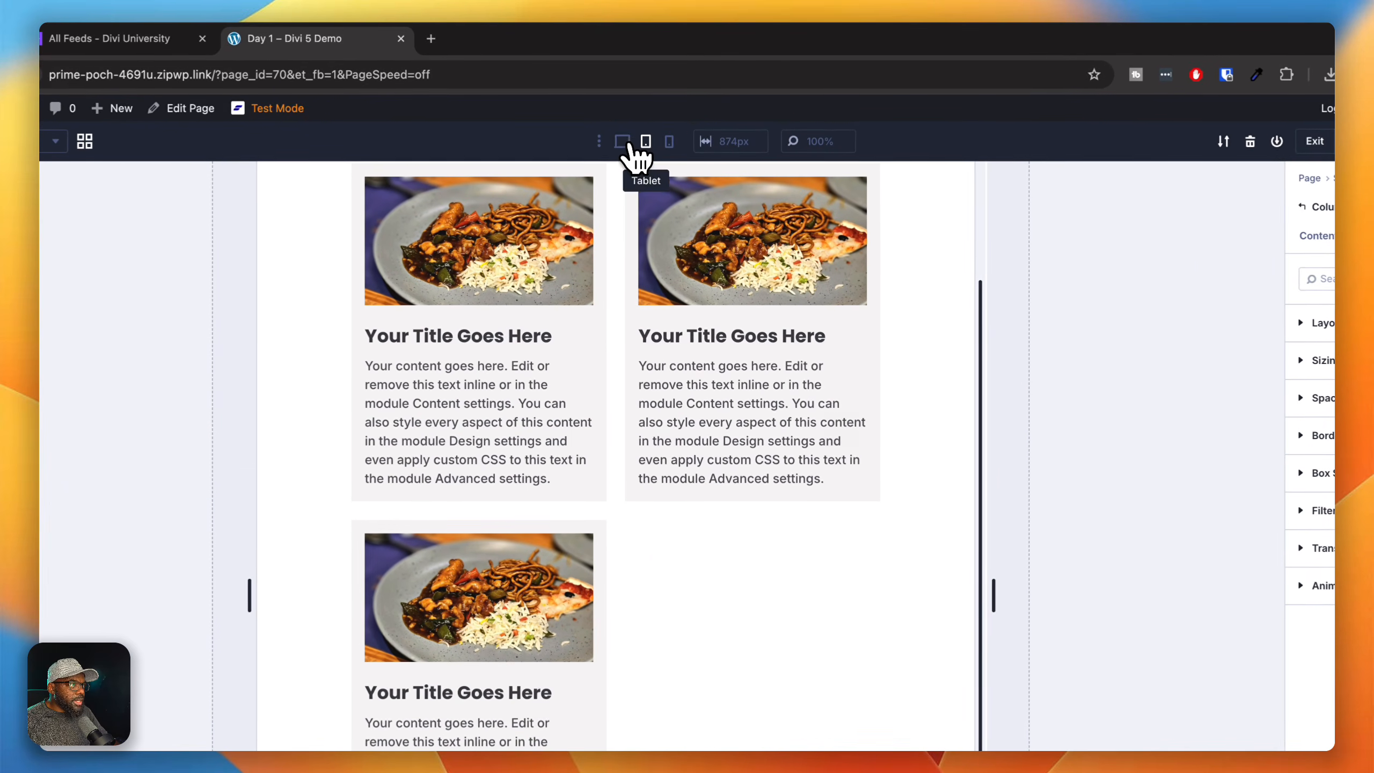
click(622, 141)
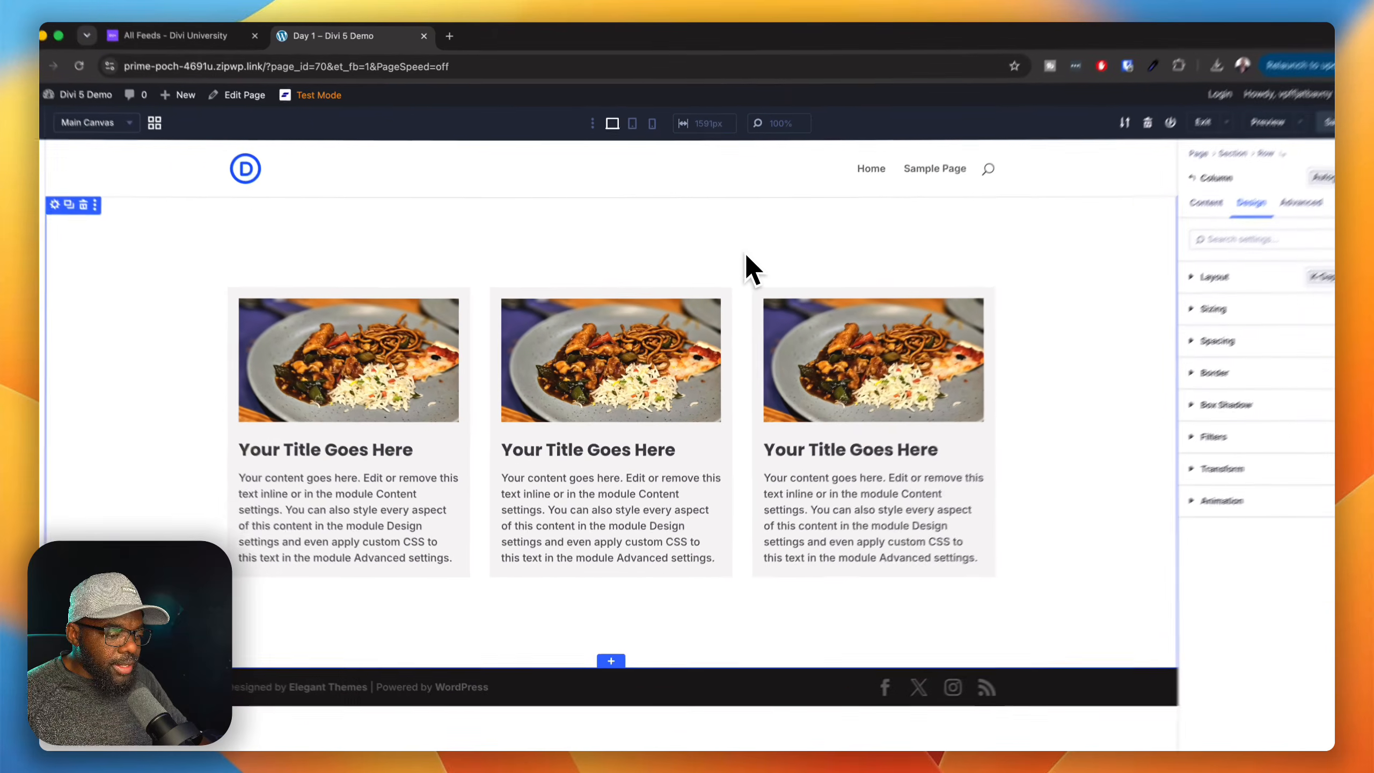